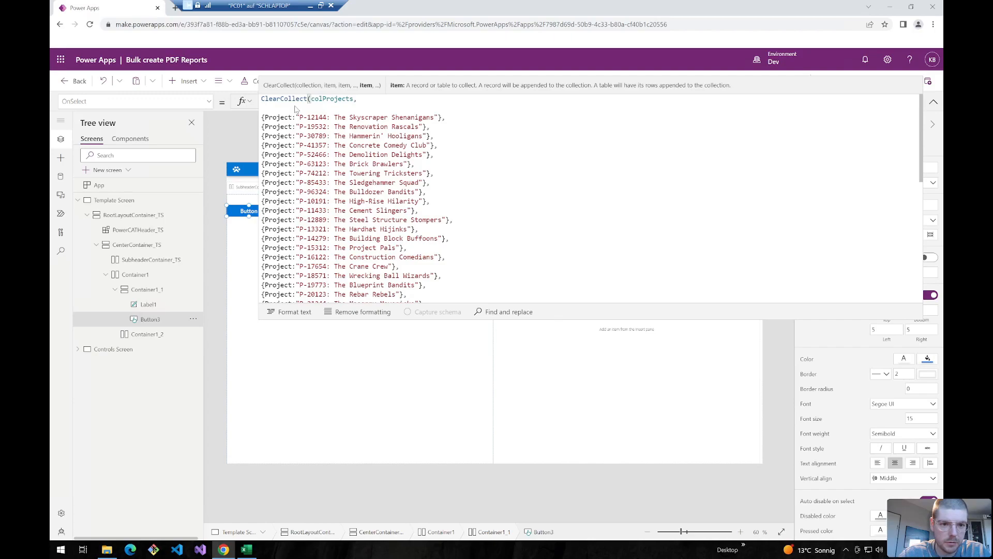
# - Format the colProjects formula, collapse the formula bar and show the Data pane
pyautogui.scroll(-6, 329, 166)
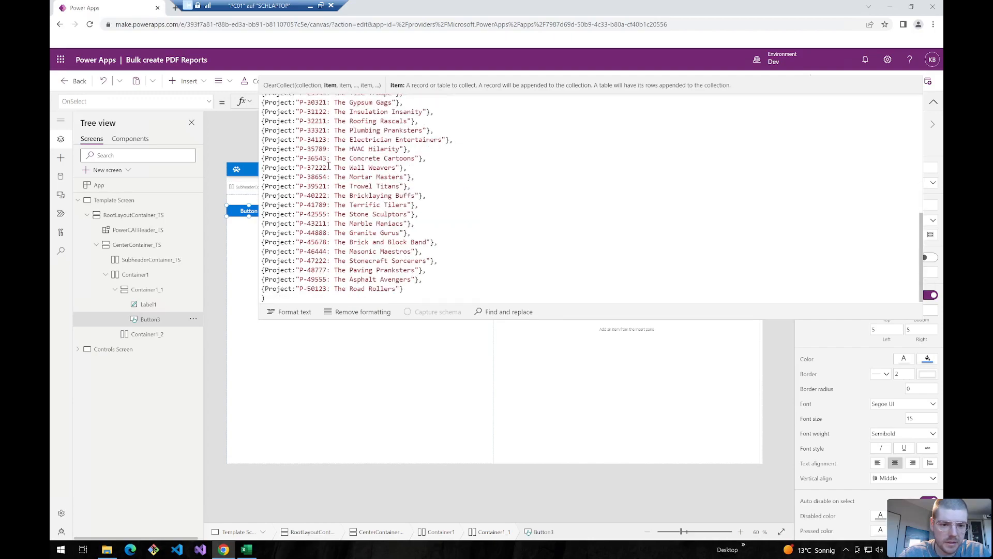
pyautogui.click(294, 311)
pyautogui.click(933, 100)
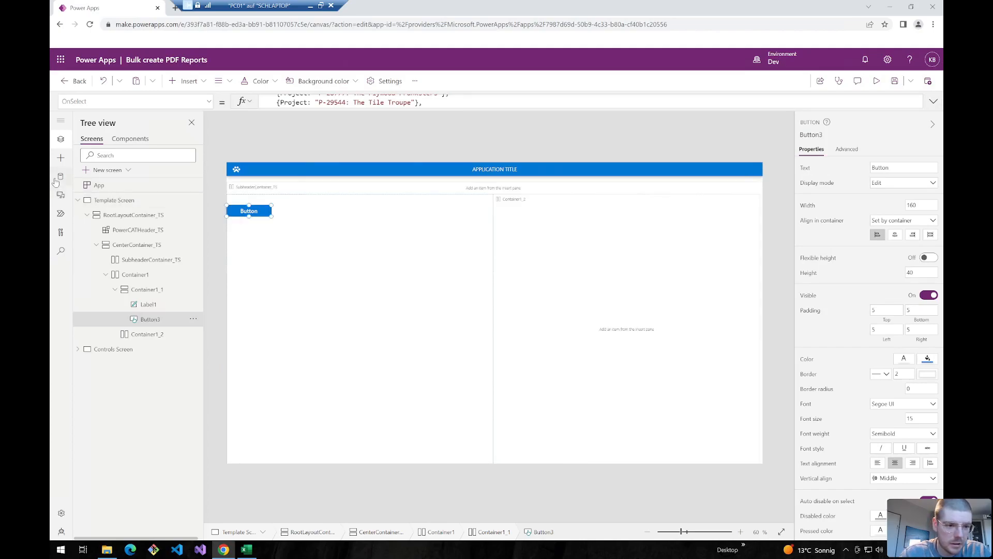
pyautogui.click(60, 176)
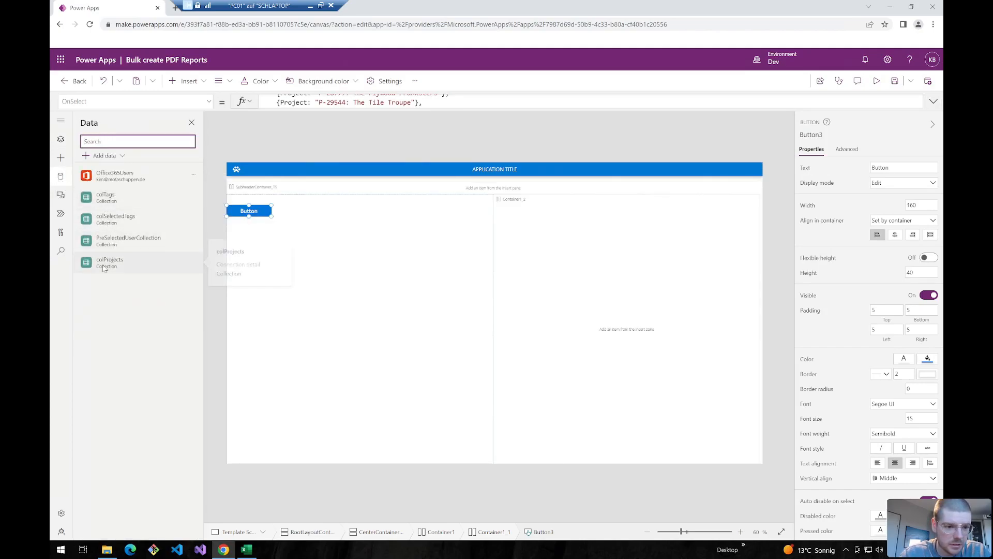
# - Insert a text input control and move it just above the button
pyautogui.click(581, 142)
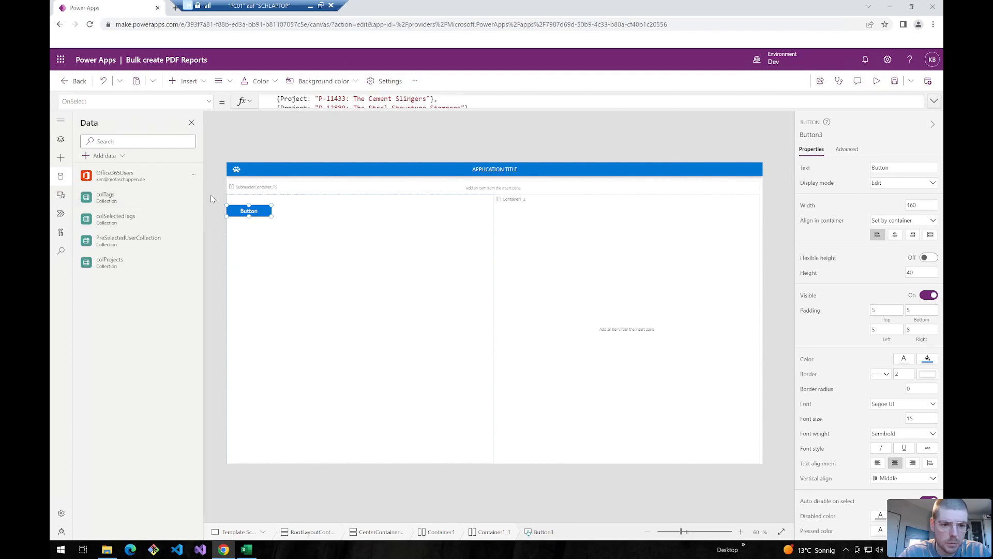
pyautogui.click(254, 198)
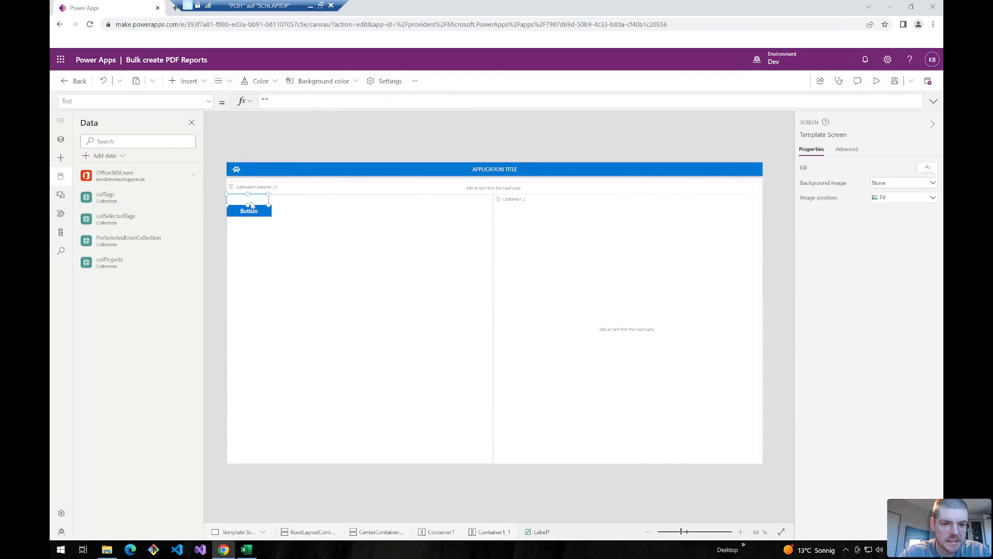
pyautogui.click(190, 81)
pyautogui.write('text')
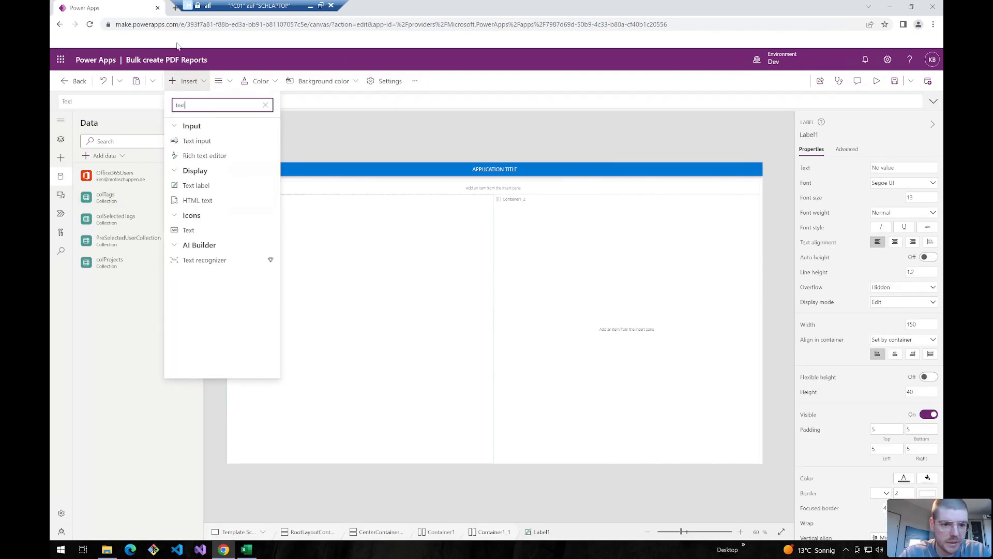
pyautogui.click(195, 141)
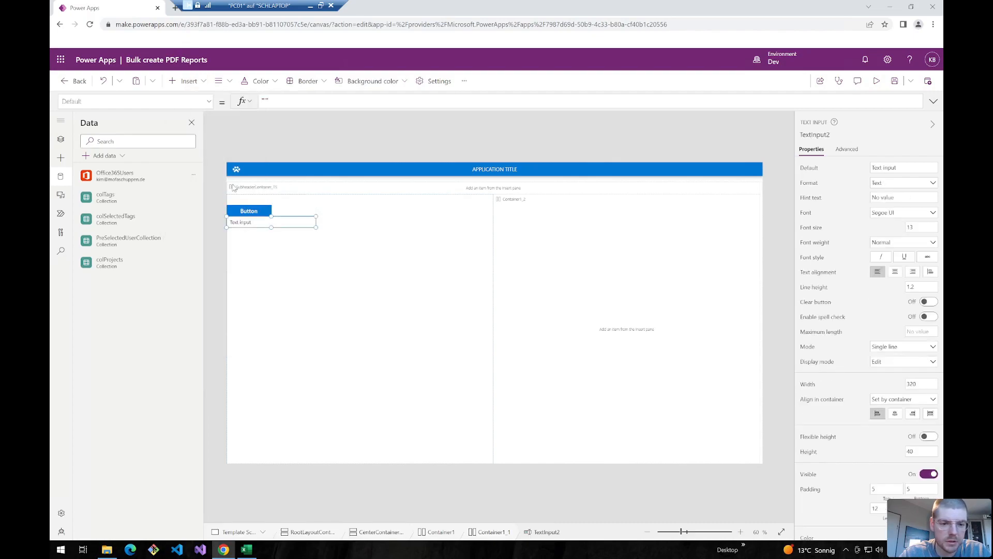
pyautogui.click(239, 223)
pyautogui.click(239, 223)
pyautogui.moveTo(239, 223); pyautogui.dragTo(231, 213)
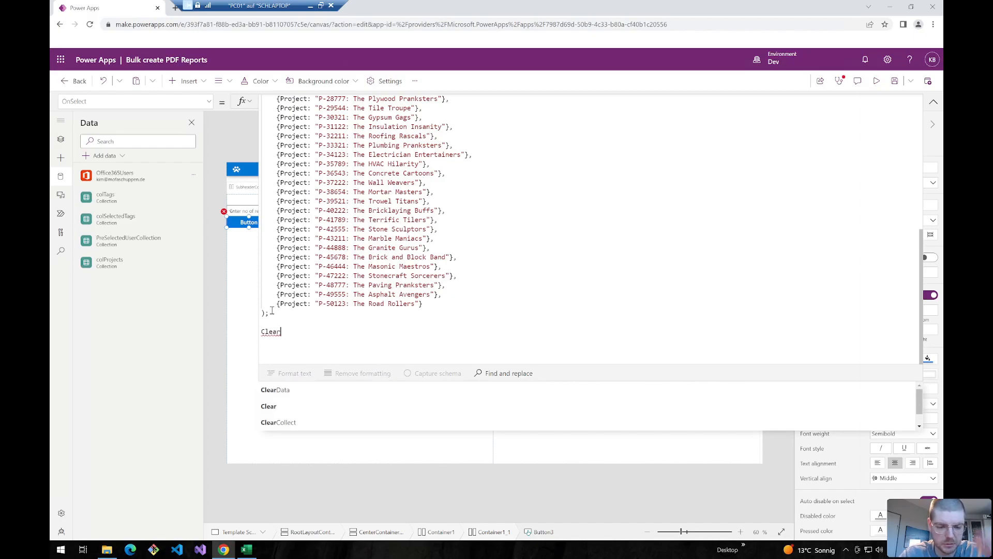
# - Finish Clear(colTimeTracking); and start ForAll(Sequence(TextInput2.Text,0,1)) on the next line
pyautogui.write('(')
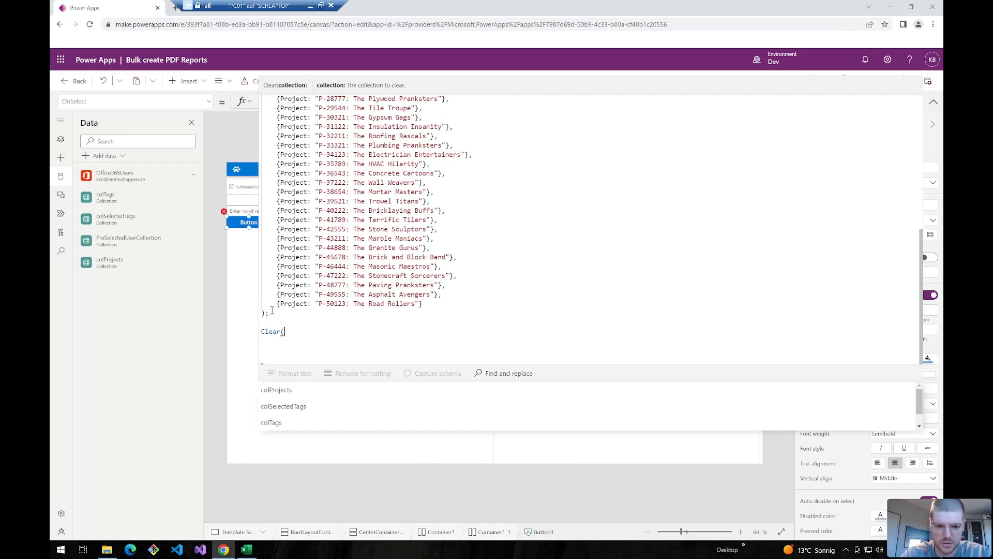
pyautogui.write('co')
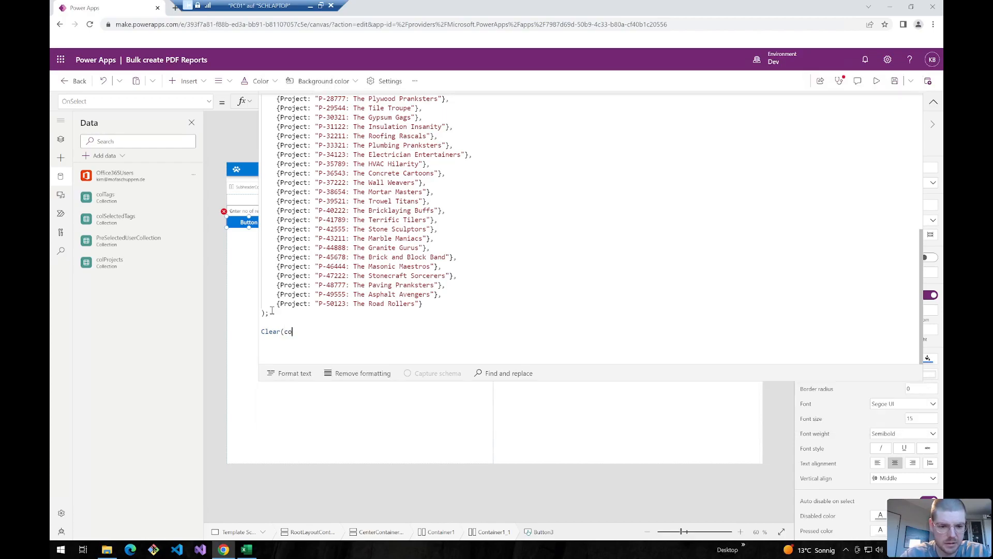
pyautogui.write('lTimeTrac')
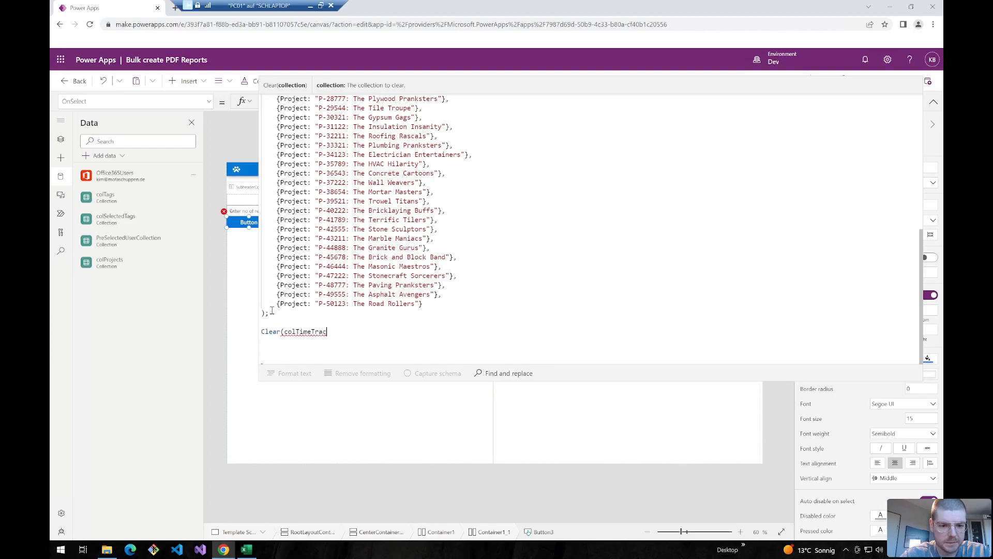
pyautogui.write('king);')
pyautogui.press('Return')
pyautogui.press('Return')
pyautogui.write('For')
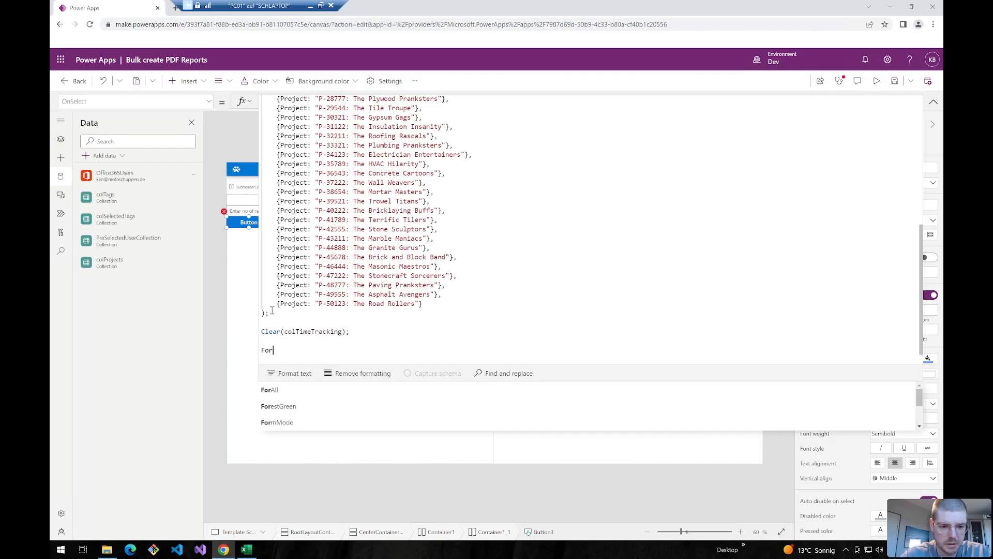
pyautogui.write('All(Seq')
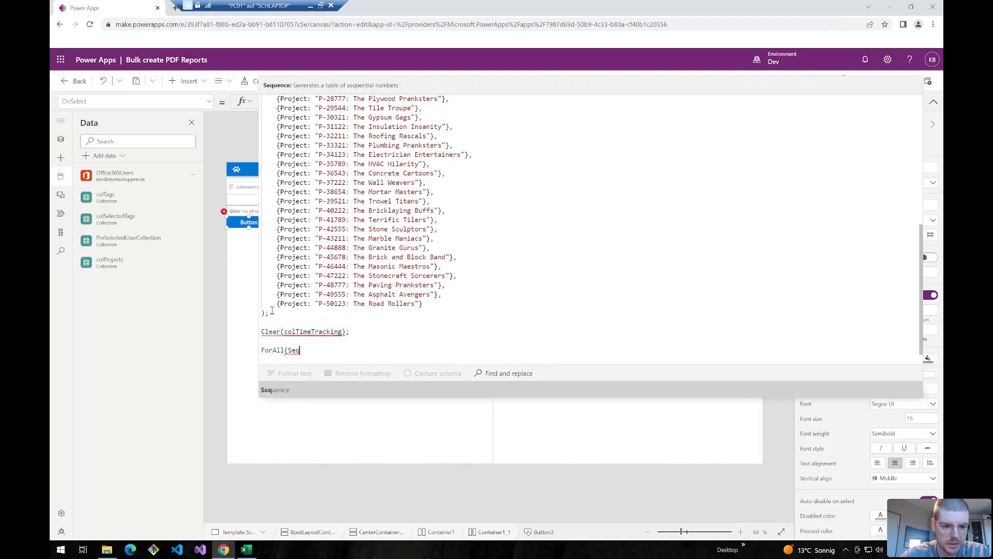
pyautogui.write('uence(textin')
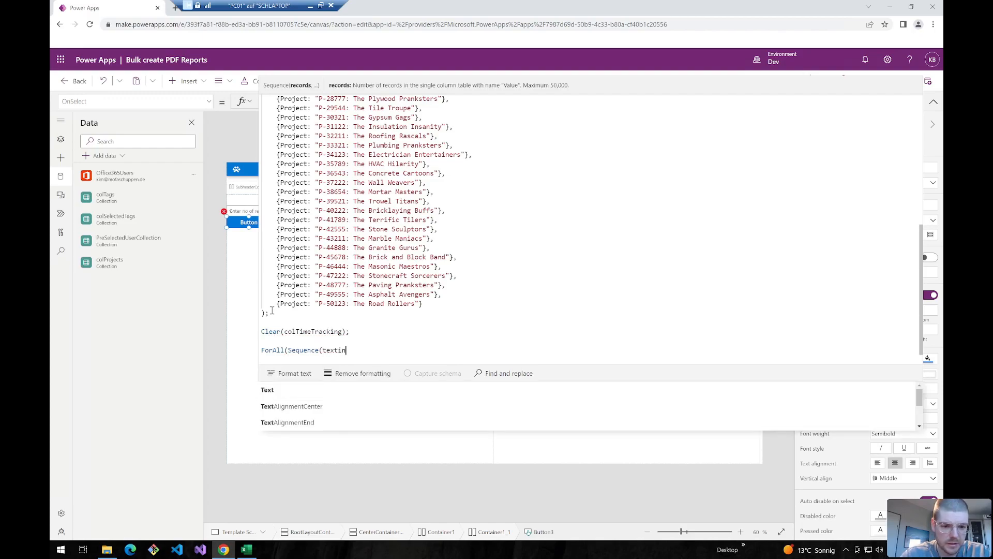
pyautogui.press('Tab')
pyautogui.write('.Text,0,1)')
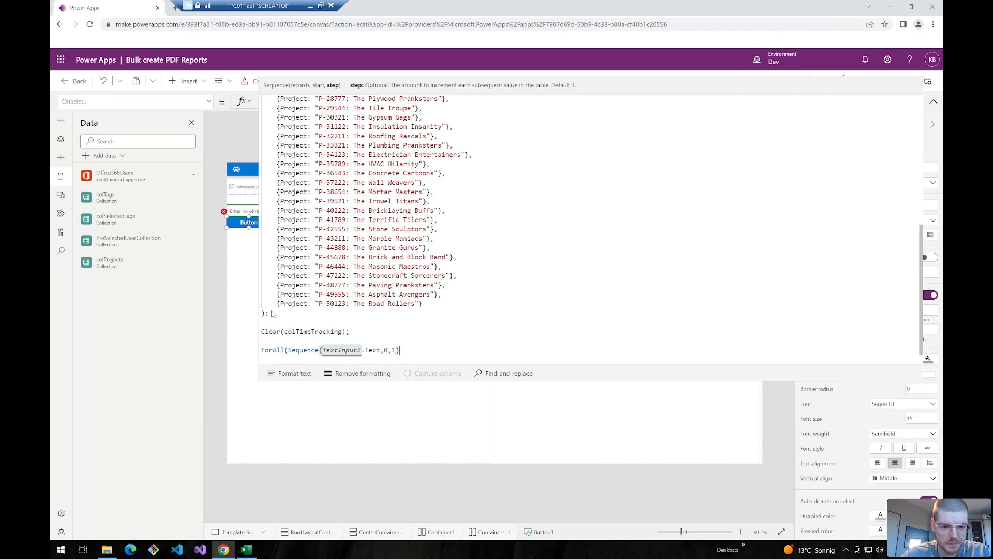
# - Collect into colTimeTracking a record with Project: First(Shuffle(colProjects)).Project
pyautogui.write('Collect')
pyautogui.write('(')
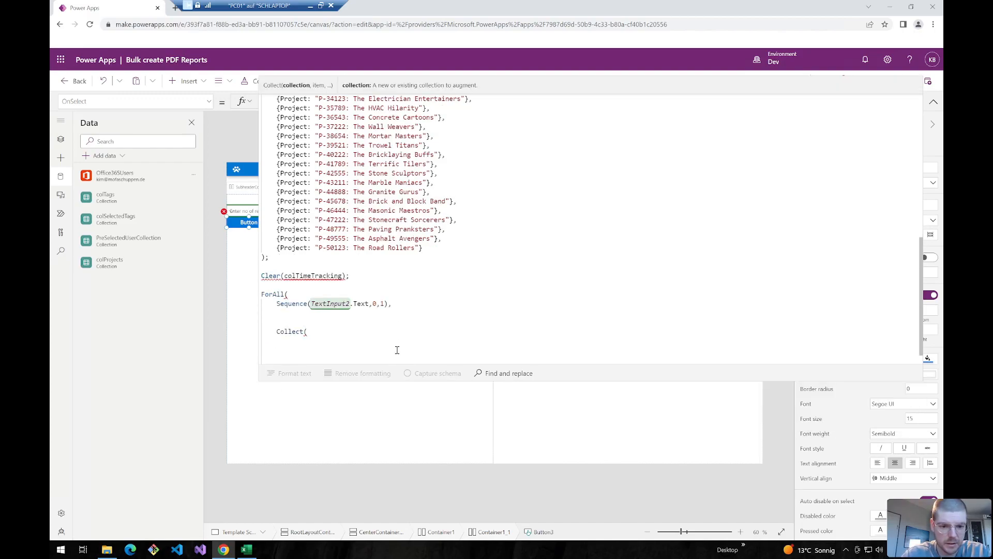
pyautogui.write('colTimetracking,')
pyautogui.press('Return')
pyautogui.press('Return')
pyautogui.write('{')
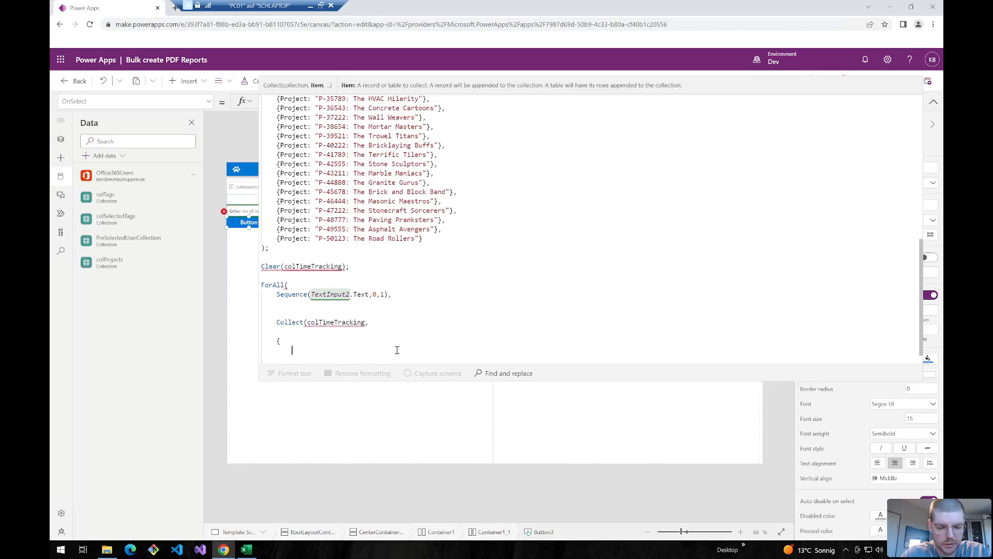
pyautogui.write('Project:')
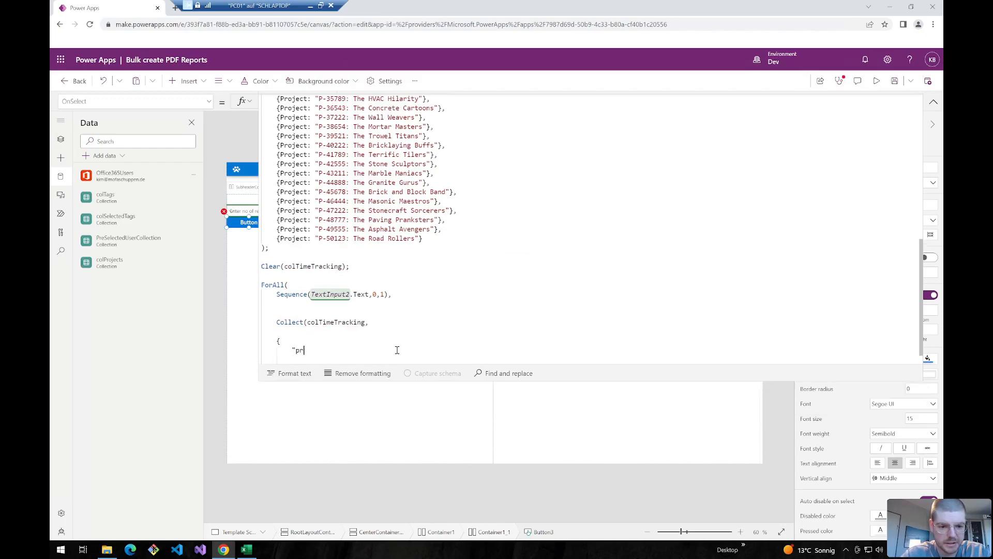
pyautogui.write('First(')
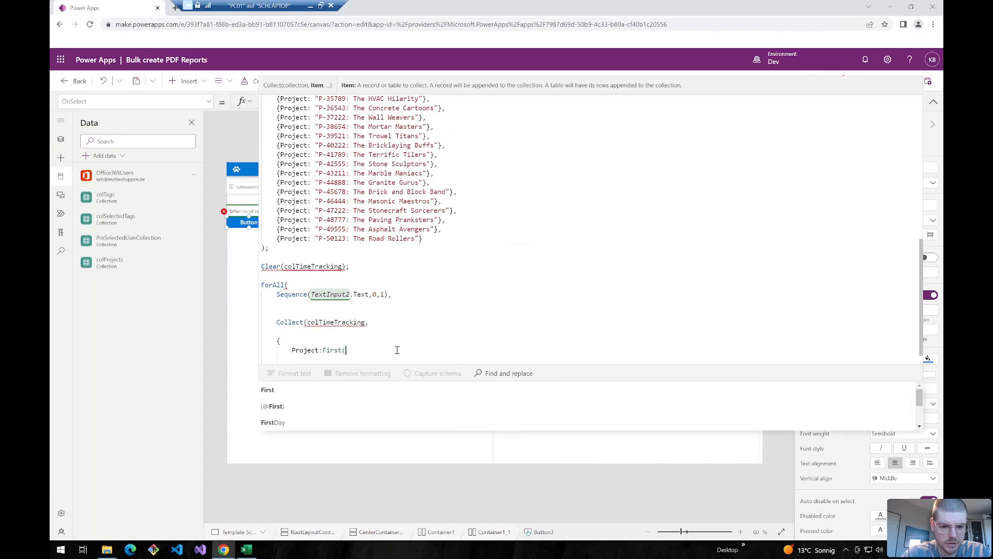
pyautogui.write('Shuff')
pyautogui.write('ffle(')
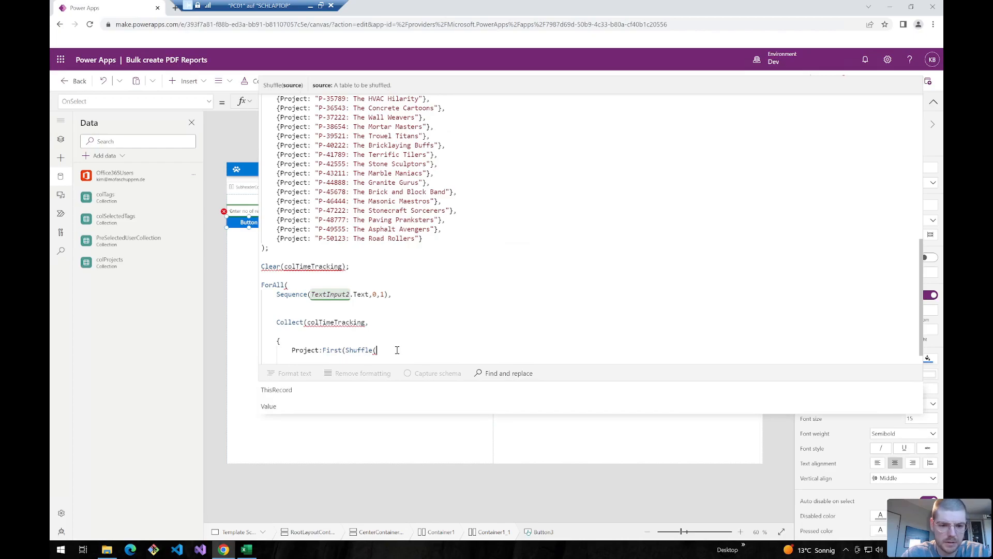
pyautogui.write('col')
pyautogui.press('Down')
pyautogui.press('Down')
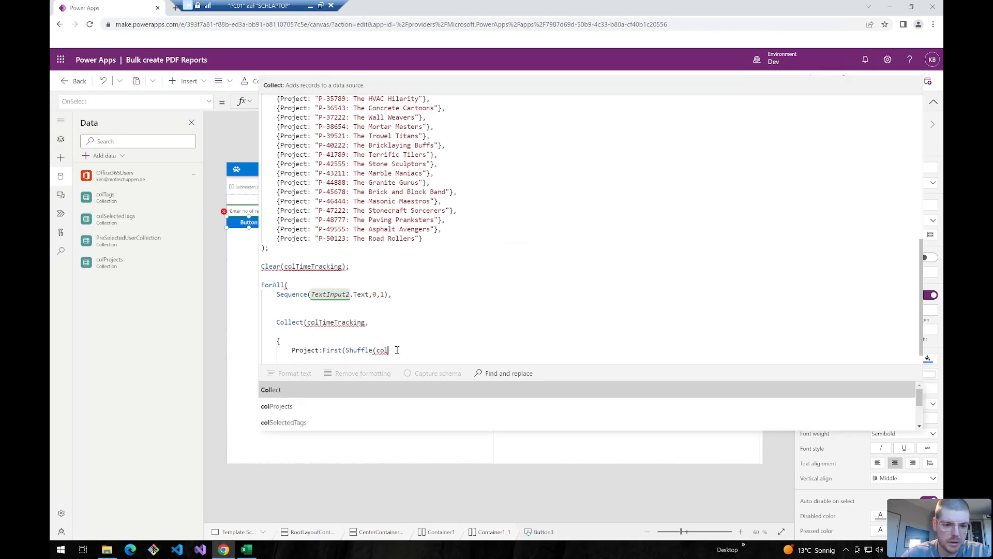
pyautogui.press('Return')
pyautogui.write(')).Project,')
pyautogui.press('Return')
# - Add the record field WorkingHousrs: Sequence(10,3,1)
pyautogui.write('Work')
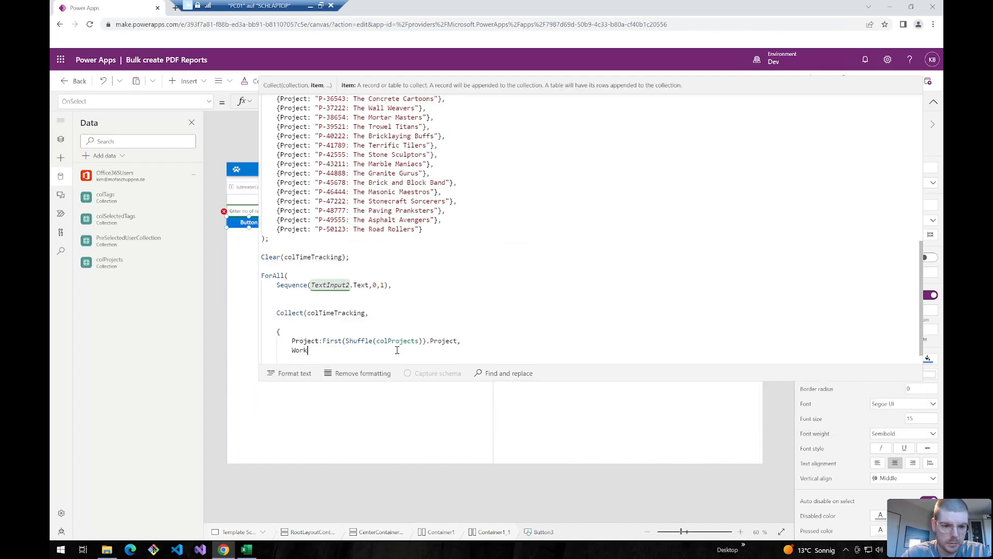
pyautogui.write('ingHousrs: Shuffle(')
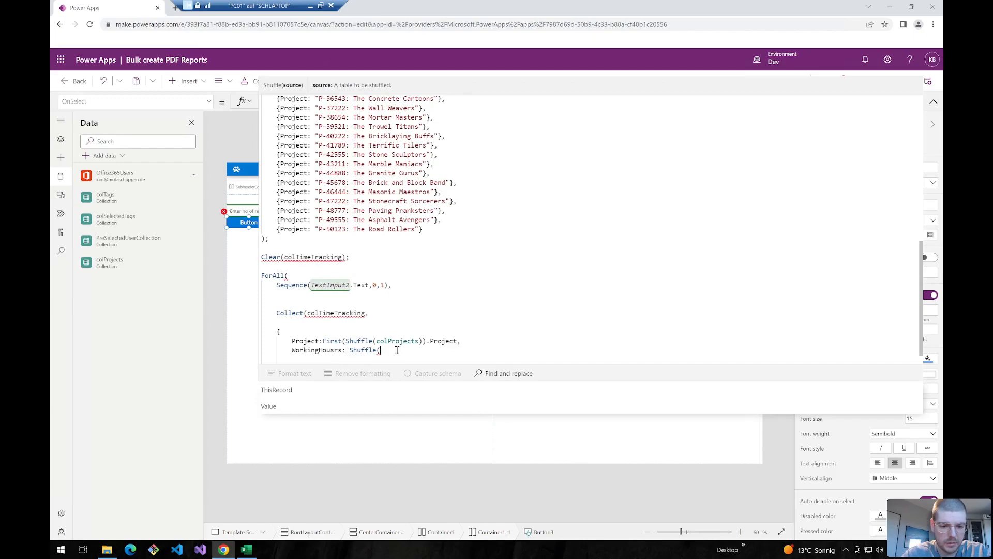
pyautogui.write('10,0')
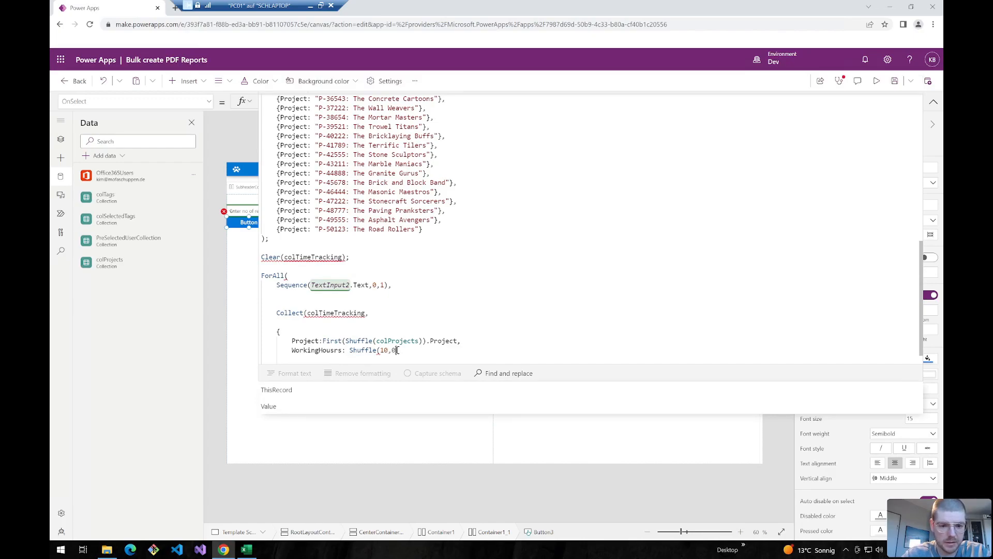
pyautogui.write(',')
pyautogui.press('BackSpace')
pyautogui.write('3')
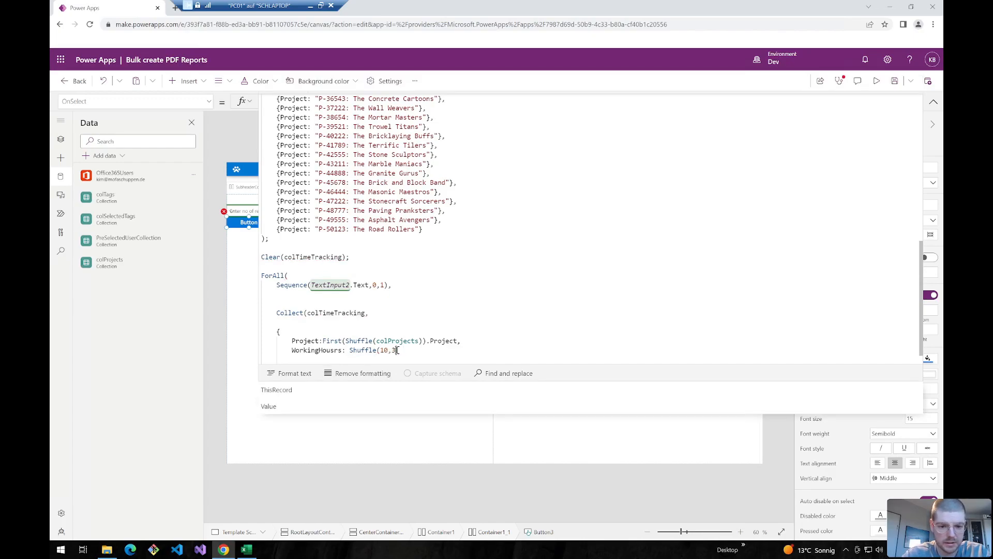
pyautogui.write(',1)')
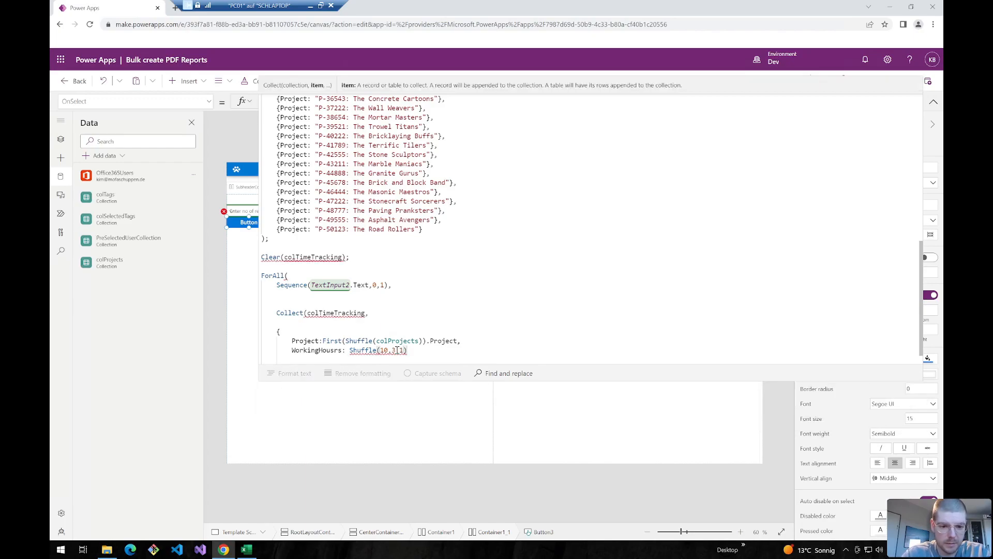
pyautogui.doubleClick(359, 350)
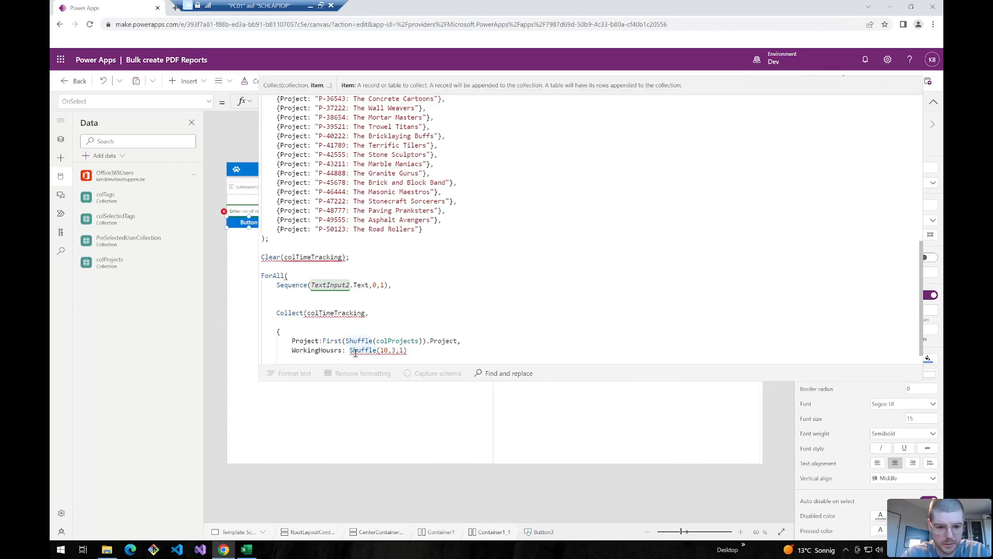
pyautogui.write('Seq')
pyautogui.write('uence')
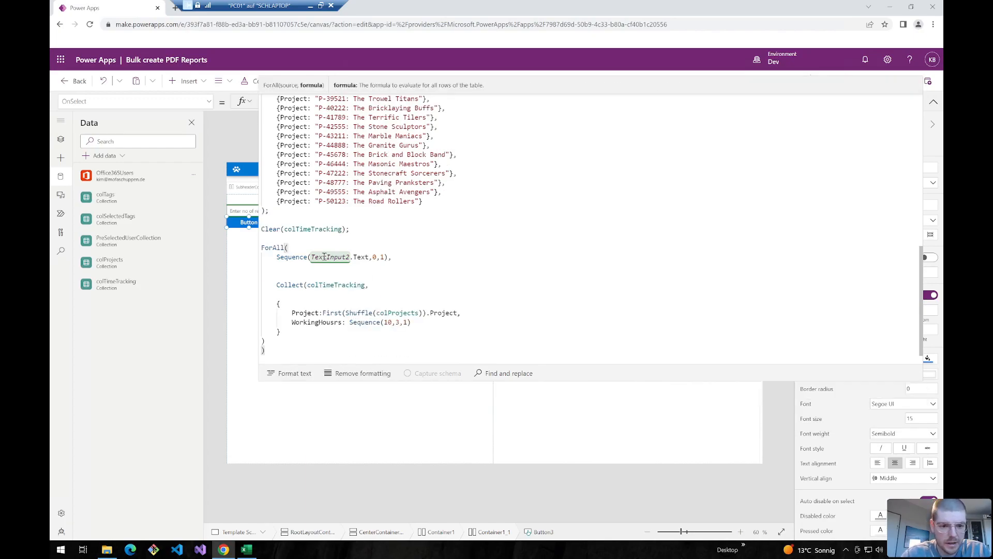
# - Delete the blank line before ForAll and collapse the formula bar
pyautogui.click(286, 239)
pyautogui.press('BackSpace')
pyautogui.moveTo(413, 313); pyautogui.dragTo(231, 303)
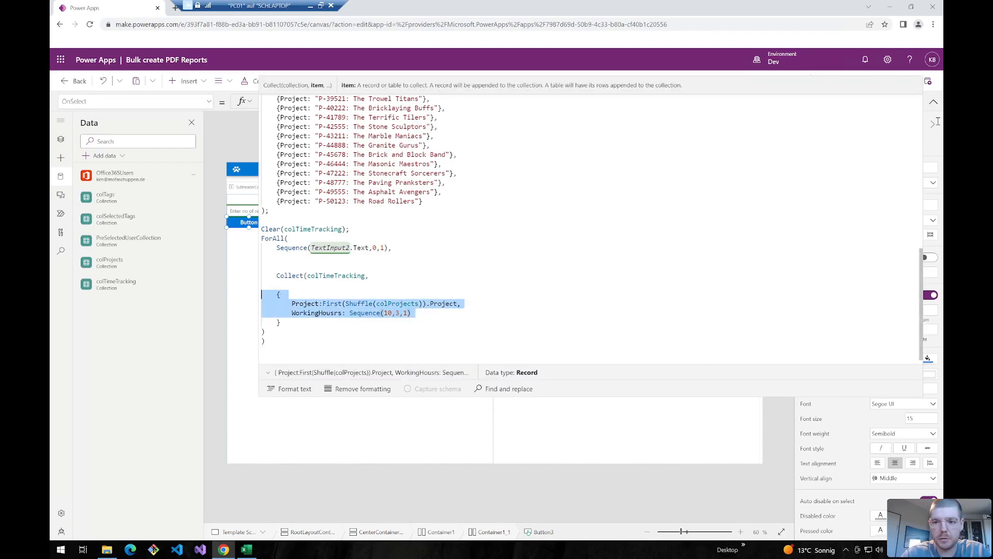
pyautogui.click(420, 315)
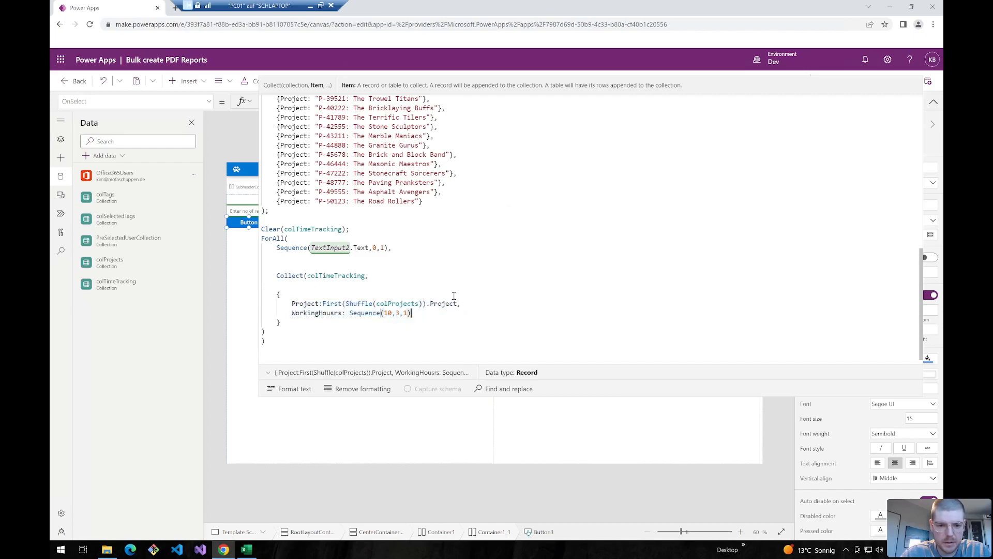
pyautogui.click(934, 104)
# - Preview the app, generate 500 records and inspect the colTimeTracking data
pyautogui.click(877, 80)
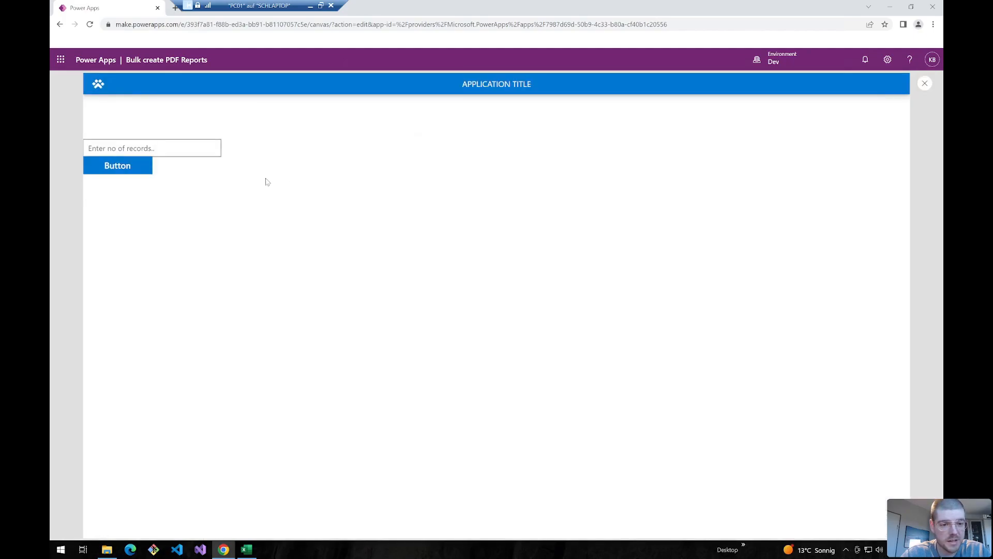
pyautogui.click(113, 148)
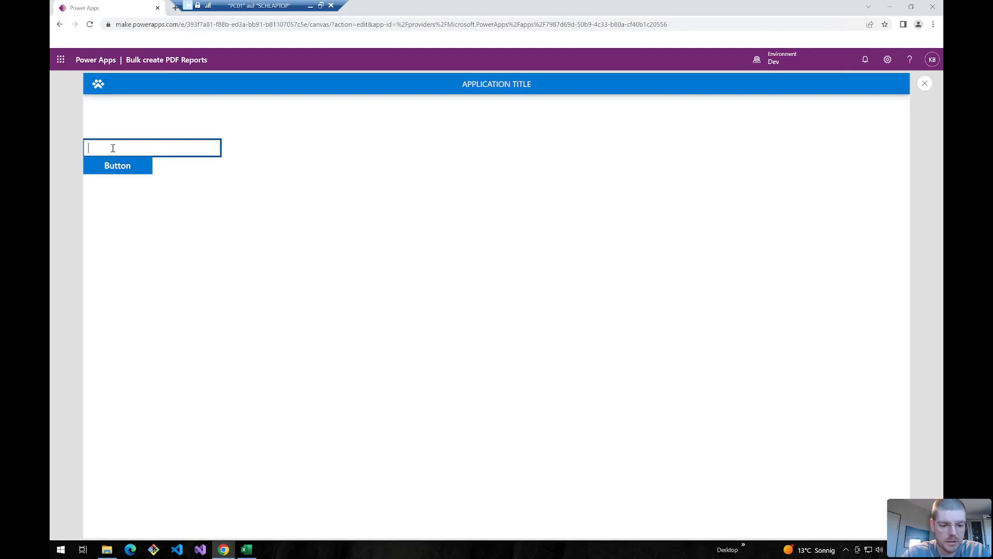
pyautogui.write('500')
pyautogui.click(113, 165)
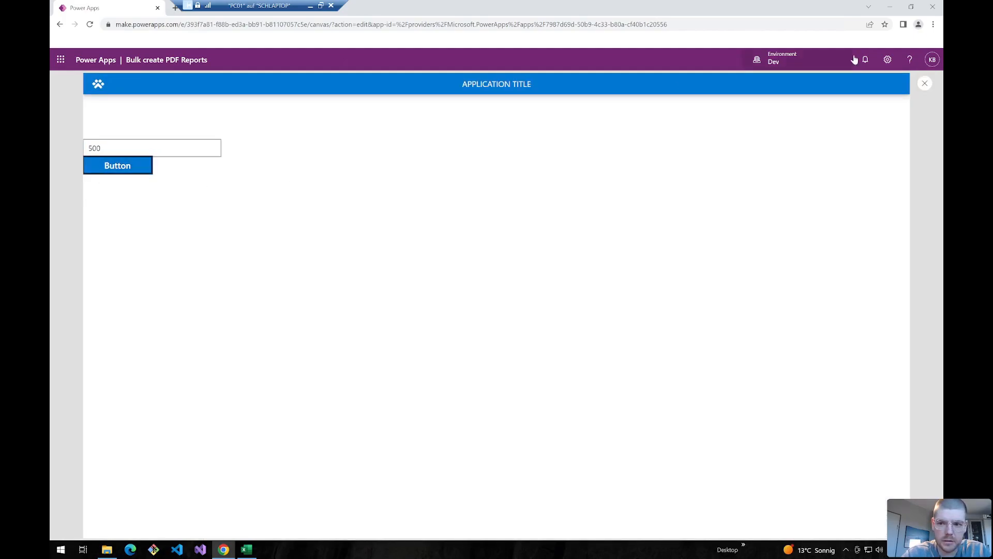
pyautogui.press('Escape')
pyautogui.click(934, 101)
pyautogui.scroll(-10, 311, 253)
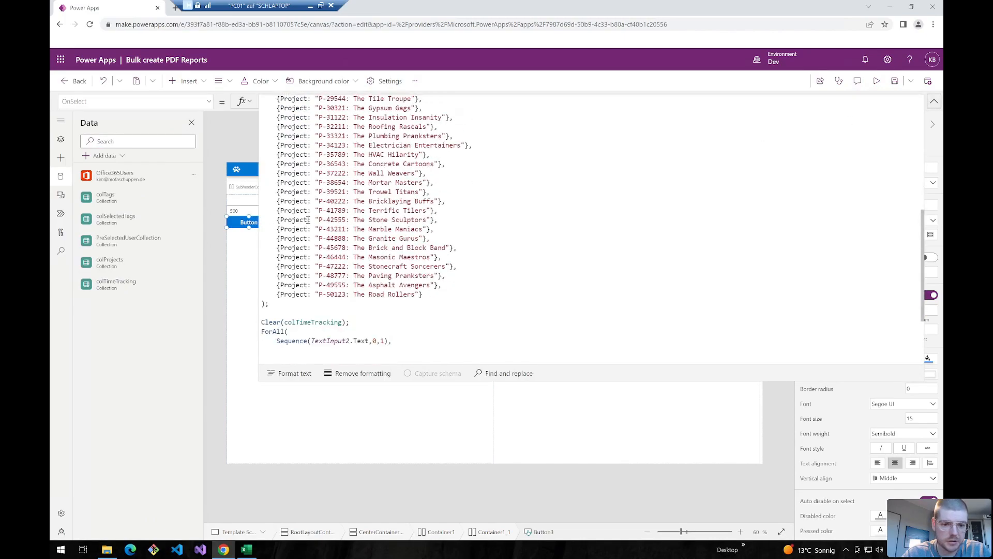
pyautogui.click(314, 225)
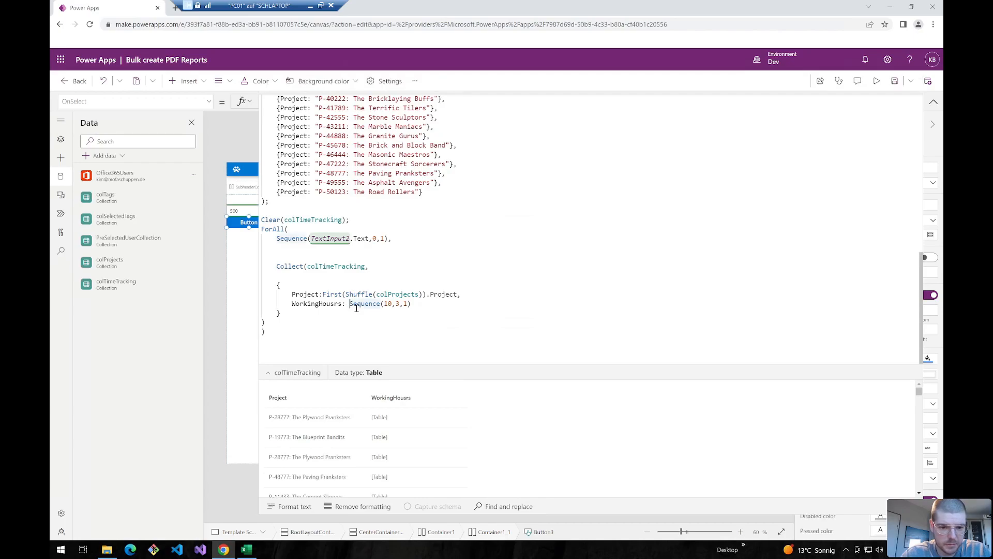
# - Wrap the working hours as First(Shuffle(Sequence(10,3,1))) using the copied wrapper
pyautogui.click(395, 304)
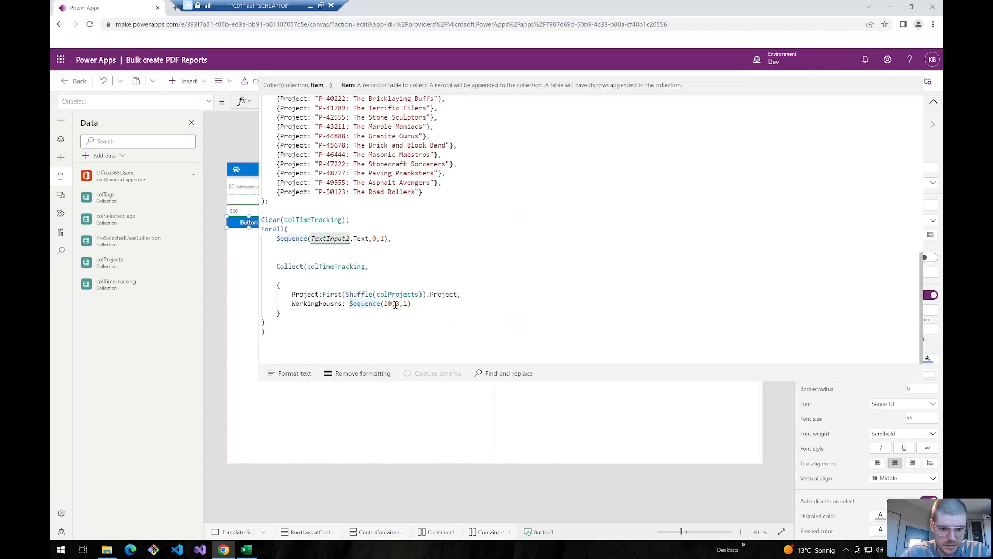
pyautogui.moveTo(411, 304); pyautogui.dragTo(378, 295)
pyautogui.click(421, 305)
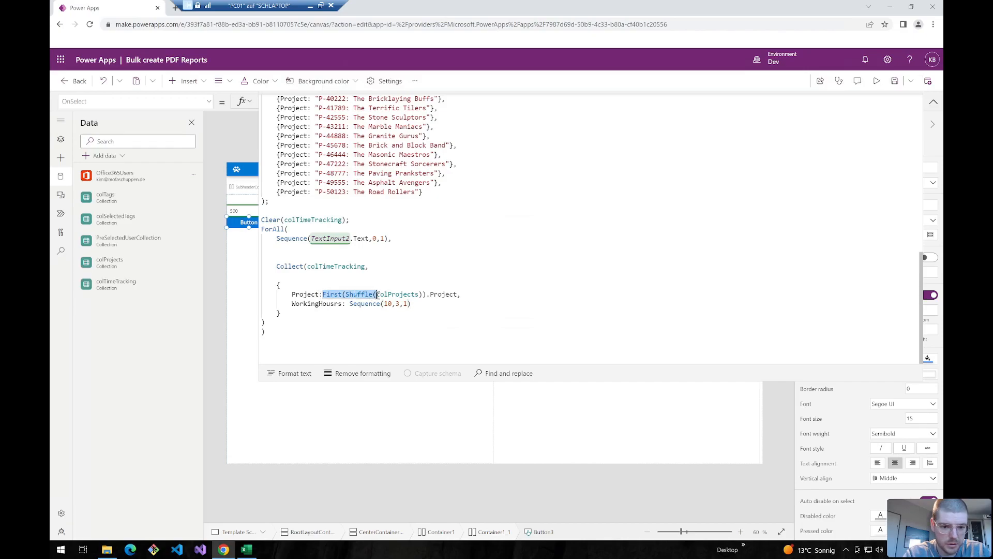
pyautogui.hotkey('ctrl', 'c')
pyautogui.click(349, 304)
pyautogui.hotkey('ctrl', 'v')
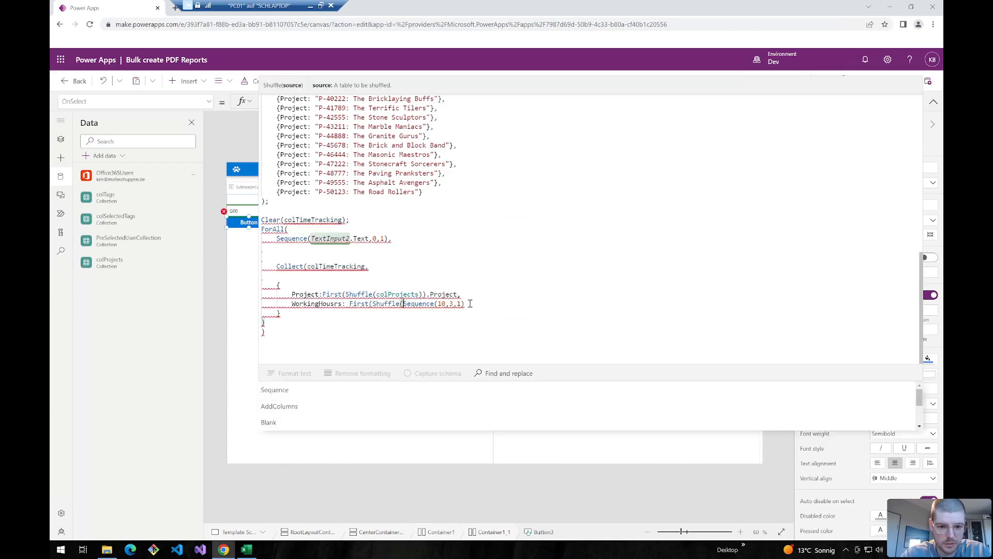
pyautogui.click(475, 303)
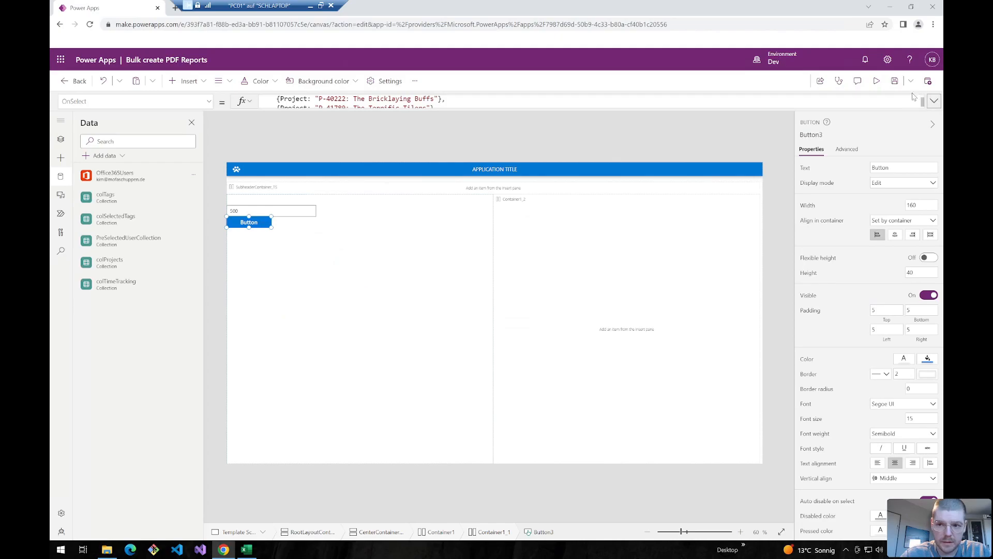
# - Rerun the preview to regenerate records and inspect them in the gallery
pyautogui.press('F5')
pyautogui.press('Escape')
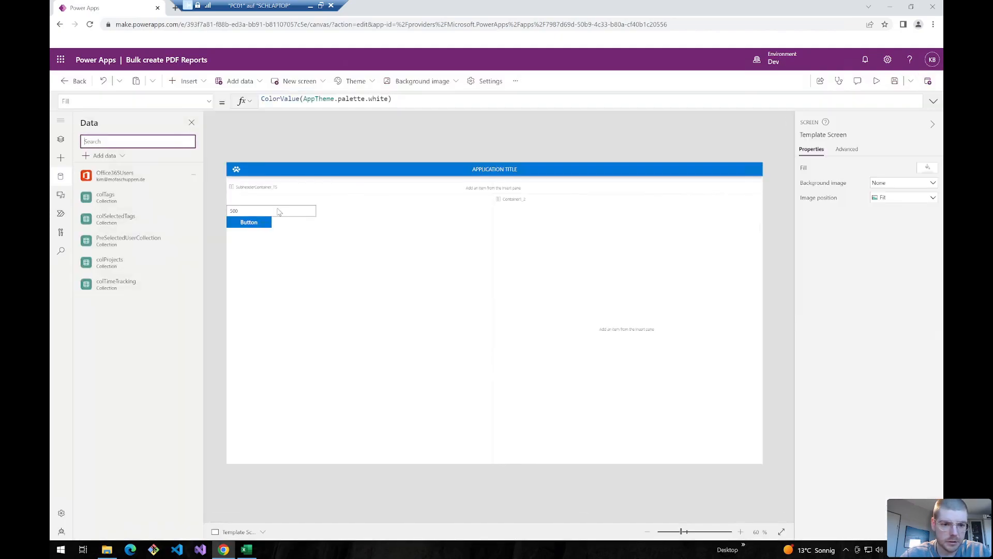
pyautogui.click(255, 221)
pyautogui.scroll(-3, 379, 422)
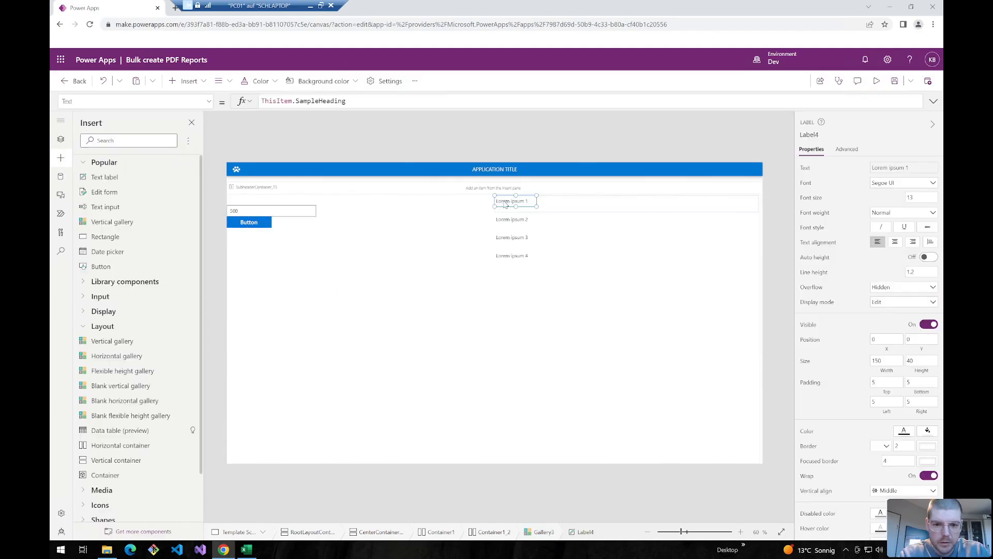
pyautogui.click(509, 201)
# - Bind the gallery to colTimeTracking and set a label to CountRows(colTimeTracking)
pyautogui.moveTo(522, 207); pyautogui.dragTo(584, 201)
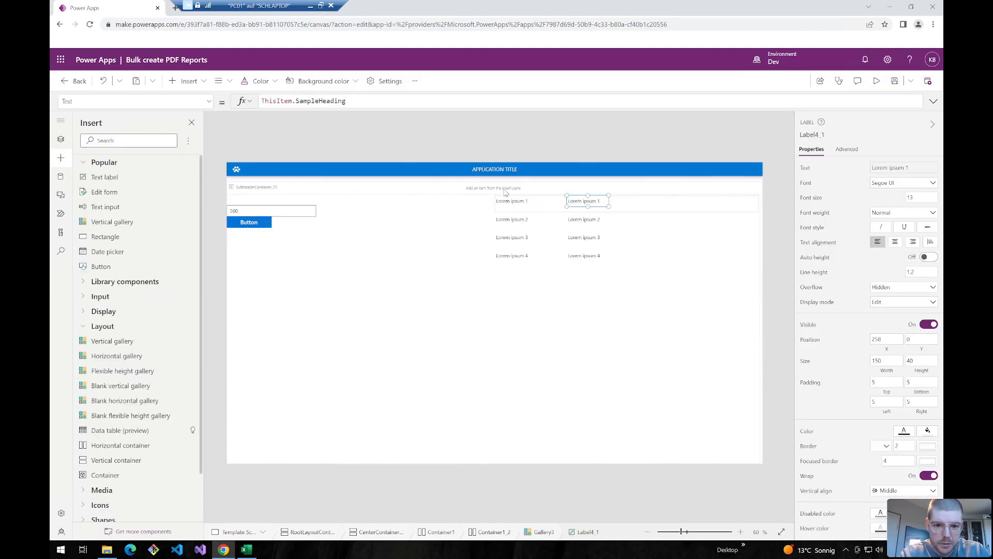
pyautogui.click(500, 201)
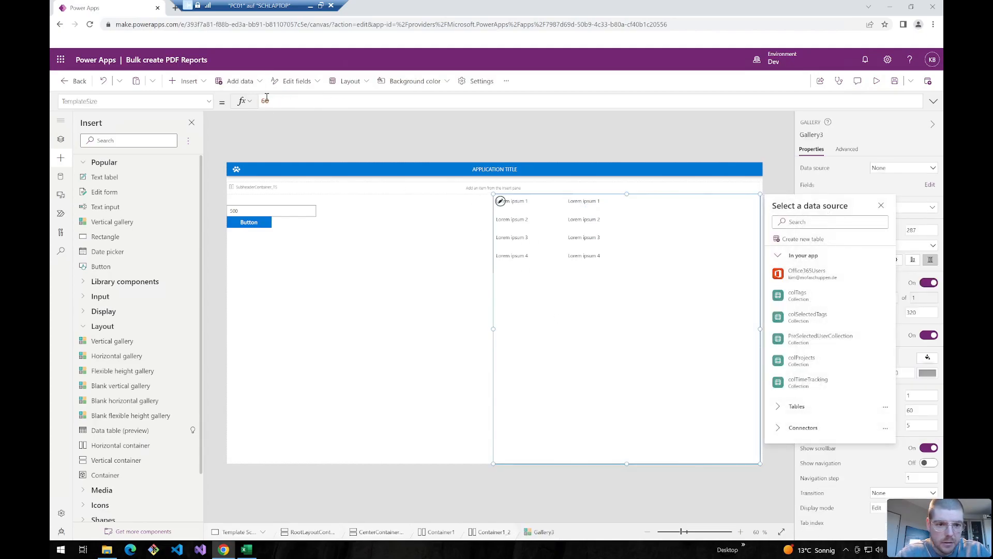
pyautogui.click(267, 99)
pyautogui.doubleClick(291, 102)
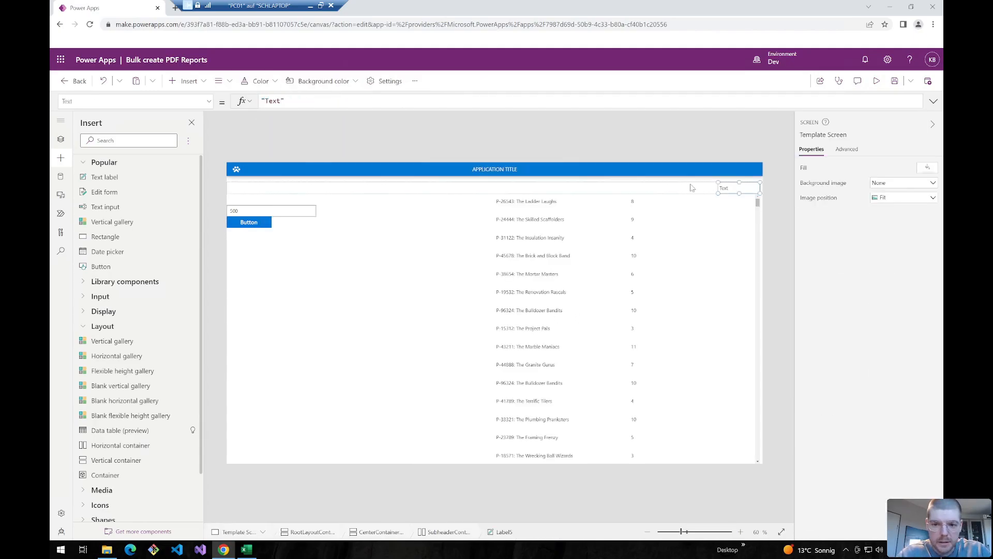
pyautogui.moveTo(302, 101); pyautogui.dragTo(62, 90)
pyautogui.write('CountRo')
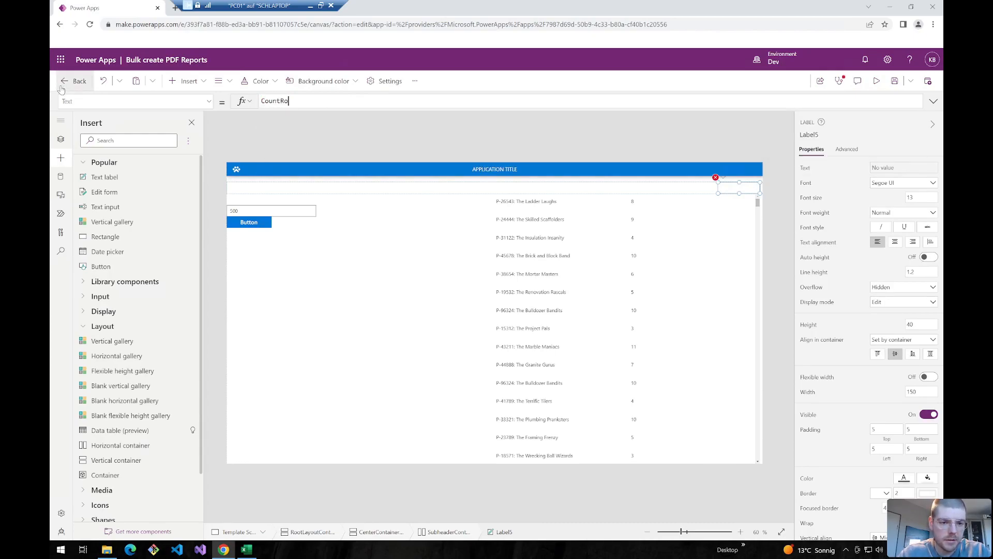
pyautogui.write('w')
pyautogui.write('s(')
pyautogui.write('col')
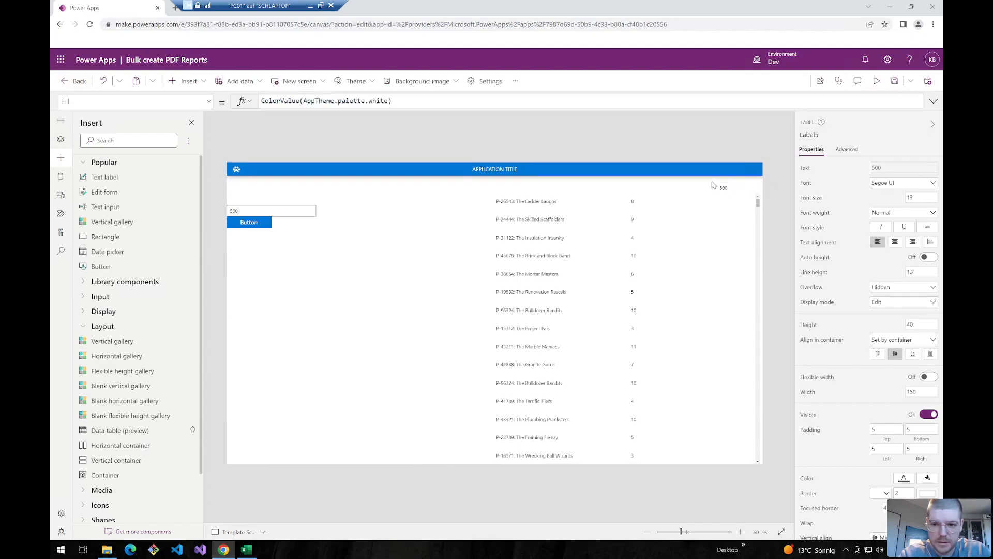
# - Duplicate the count label and change it to CountRows(Distinct(colTimeTracking,Project))
pyautogui.click(727, 192)
pyautogui.hotkey('ctrl', 'c')
pyautogui.hotkey('ctrl', 'v')
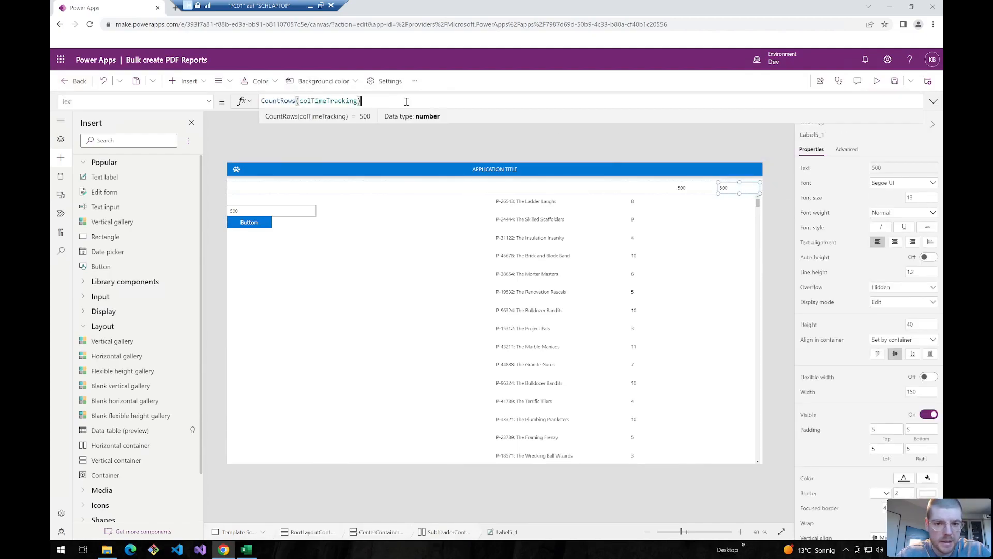
pyautogui.click(312, 101)
pyautogui.moveTo(372, 102); pyautogui.dragTo(299, 102)
pyautogui.press('BackSpace')
pyautogui.write('Distinct(colTimeTracking,')
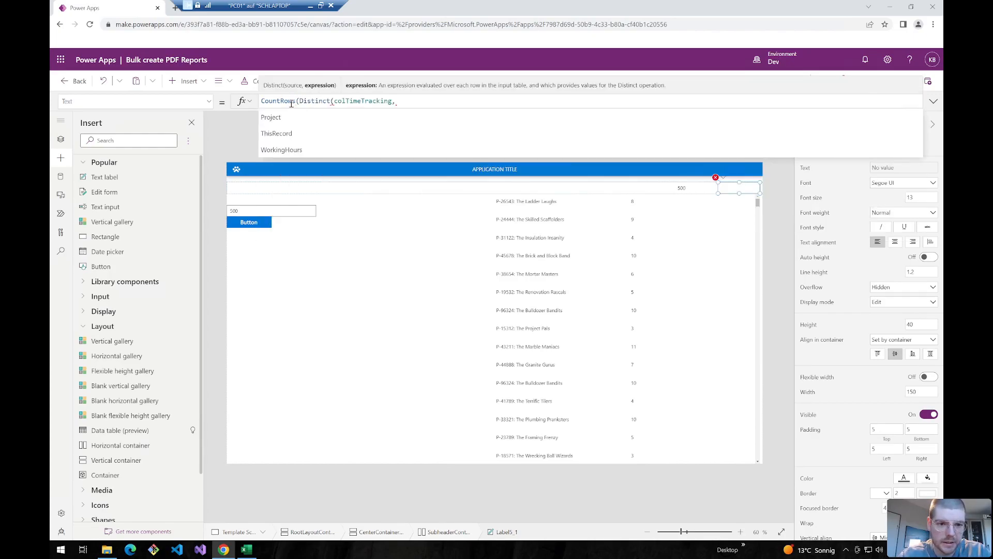
pyautogui.write('Project))')
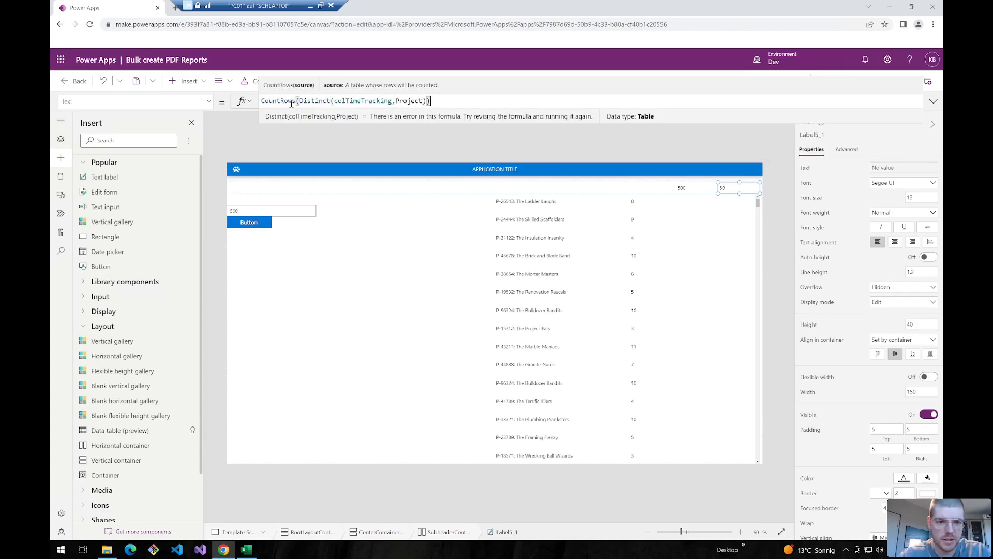
pyautogui.click(778, 199)
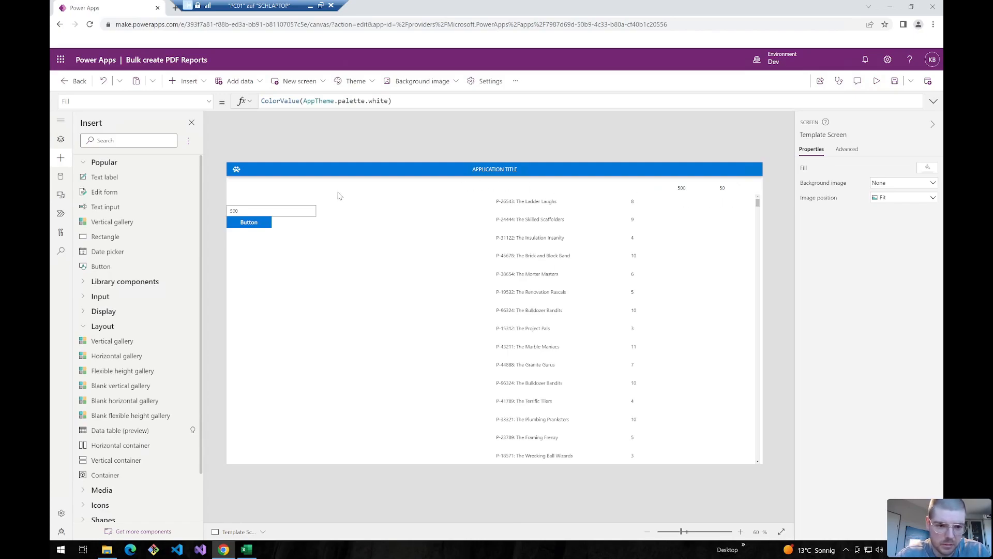
# - Review the colProjects reference in the button's OnSelect formula
pyautogui.click(240, 226)
pyautogui.click(408, 102)
pyautogui.doubleClick(293, 108)
pyautogui.click(935, 101)
# - Open the Mofaschuppen Organisation site's contents in SharePoint
pyautogui.click(403, 274)
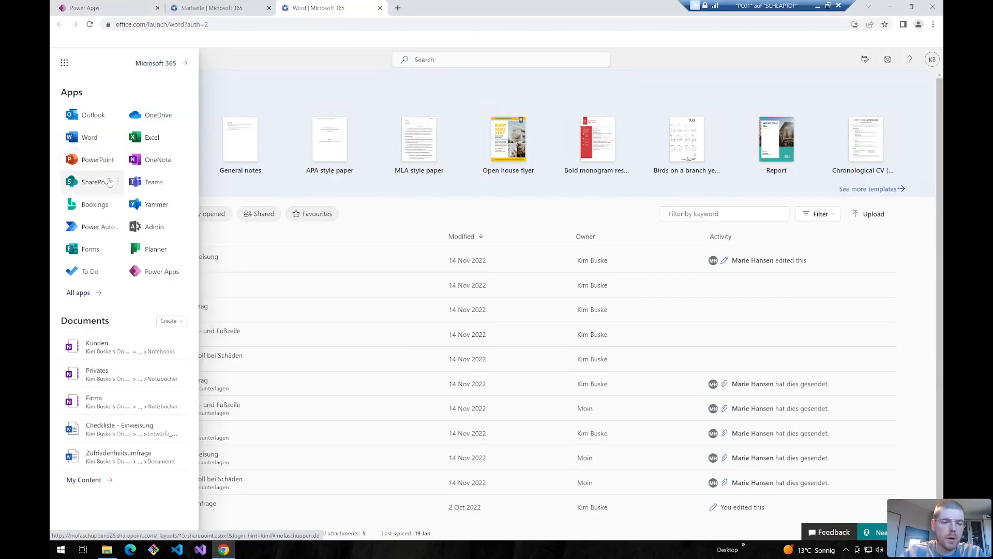
pyautogui.click(92, 187)
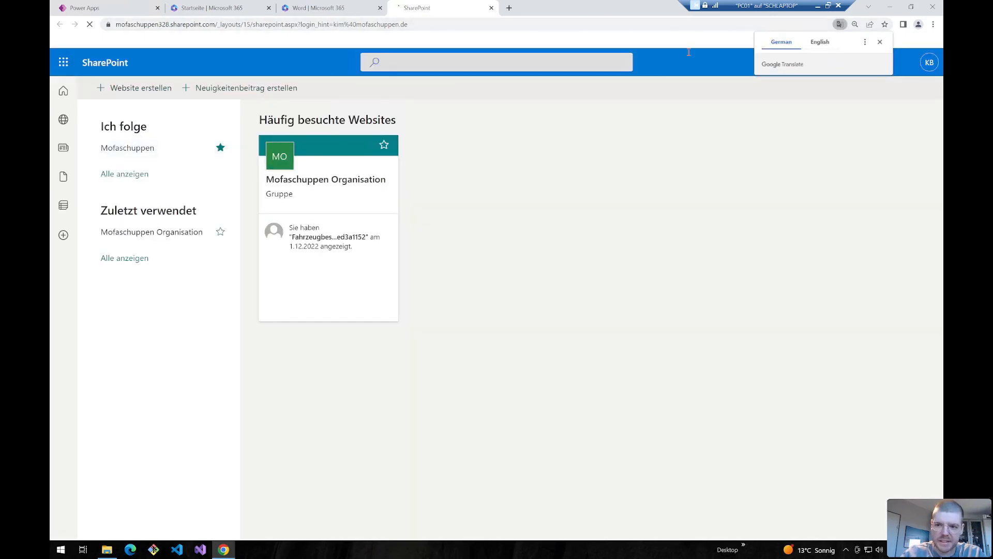
pyautogui.click(282, 159)
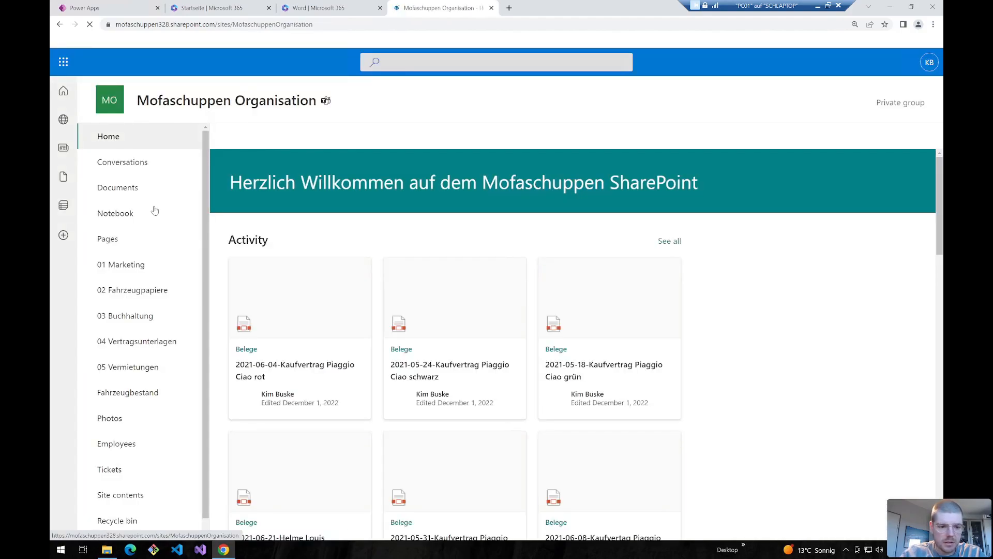
pyautogui.click(117, 495)
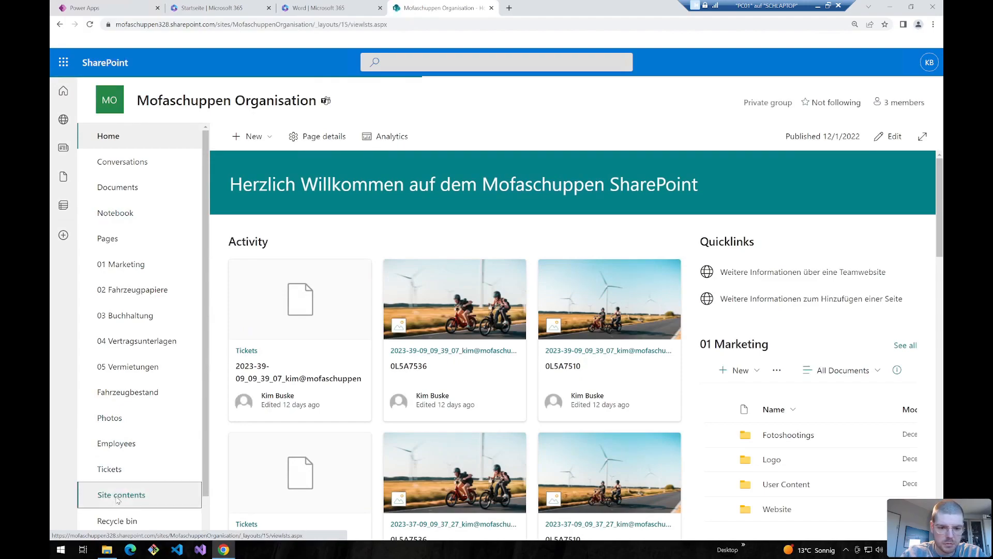
# - Create a document library named Bulk PDF Reports
pyautogui.click(249, 137)
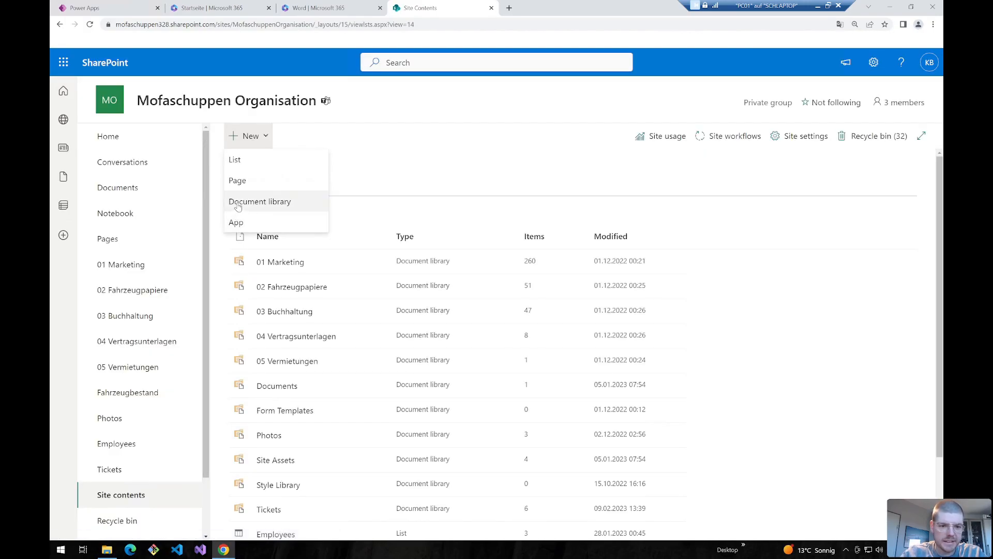
pyautogui.click(238, 207)
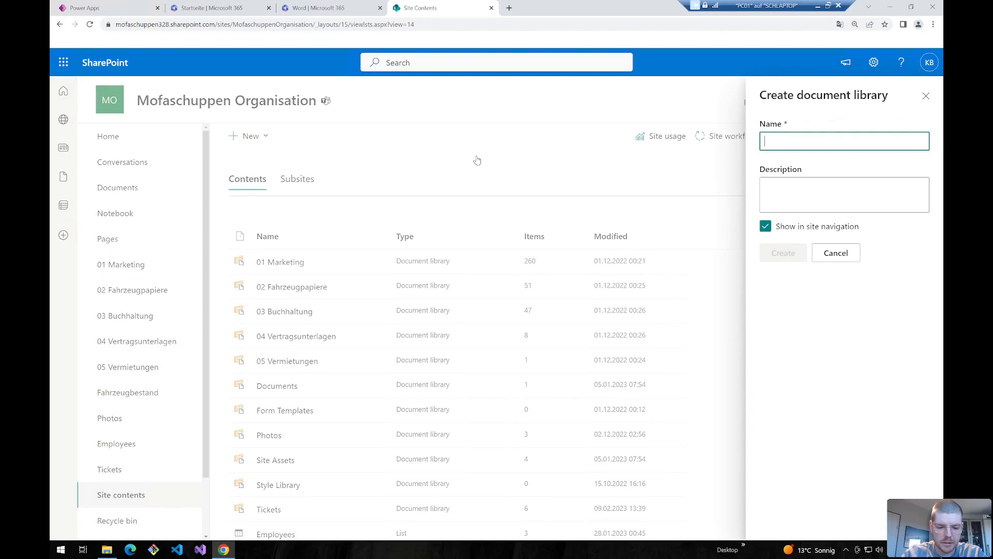
pyautogui.write('Bulk PDF Reports')
pyautogui.click(779, 256)
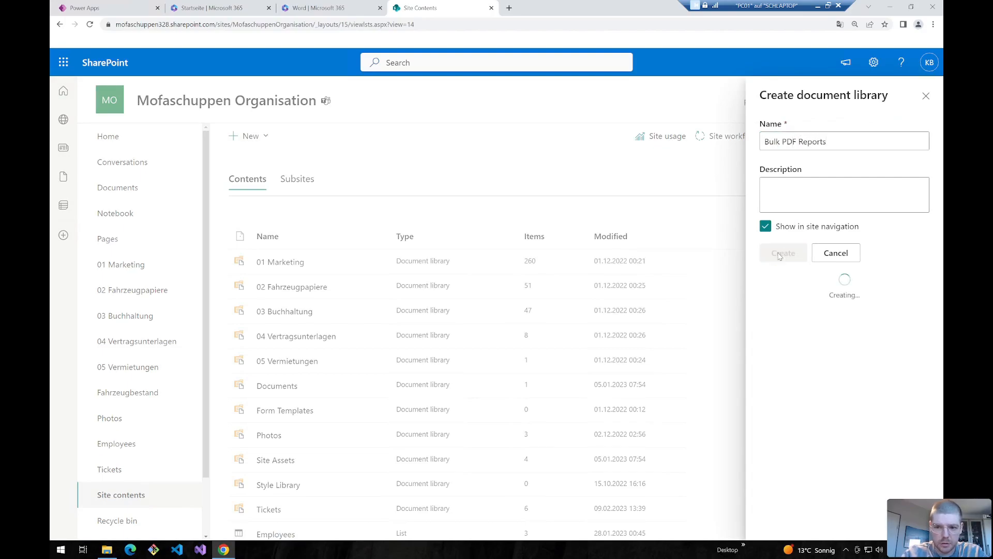
pyautogui.click(259, 136)
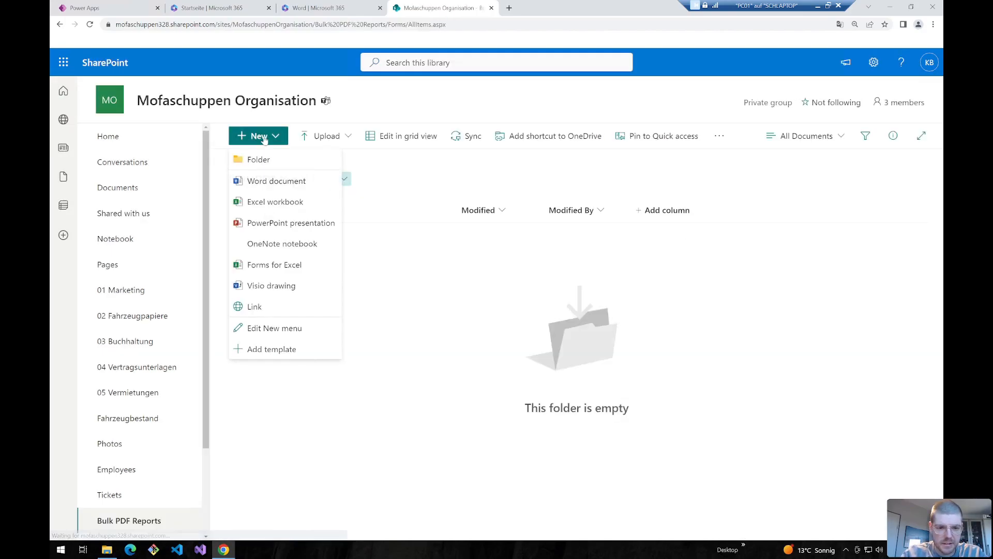
# - Create a new Word document in Bulk PDF Reports and open it in desktop Word
pyautogui.click(253, 181)
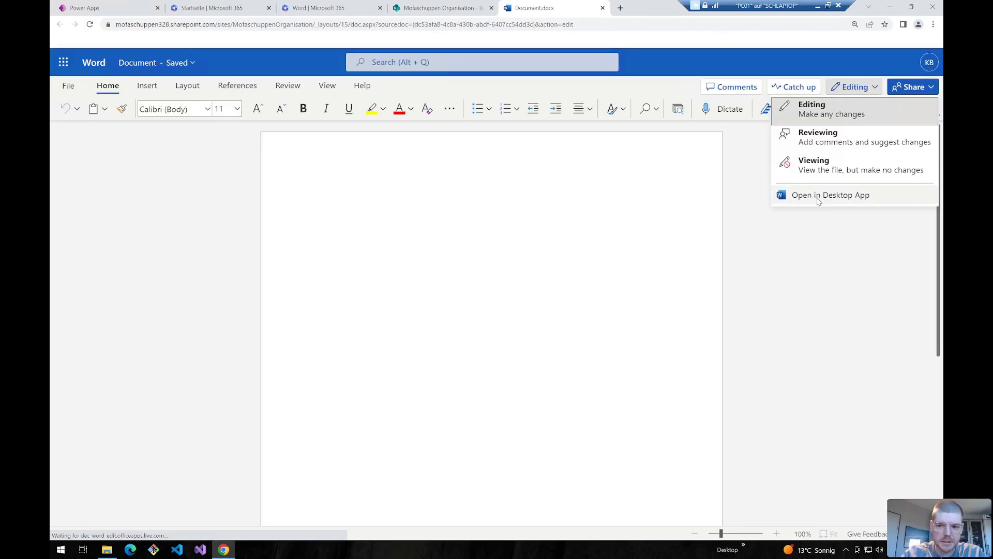
pyautogui.click(826, 199)
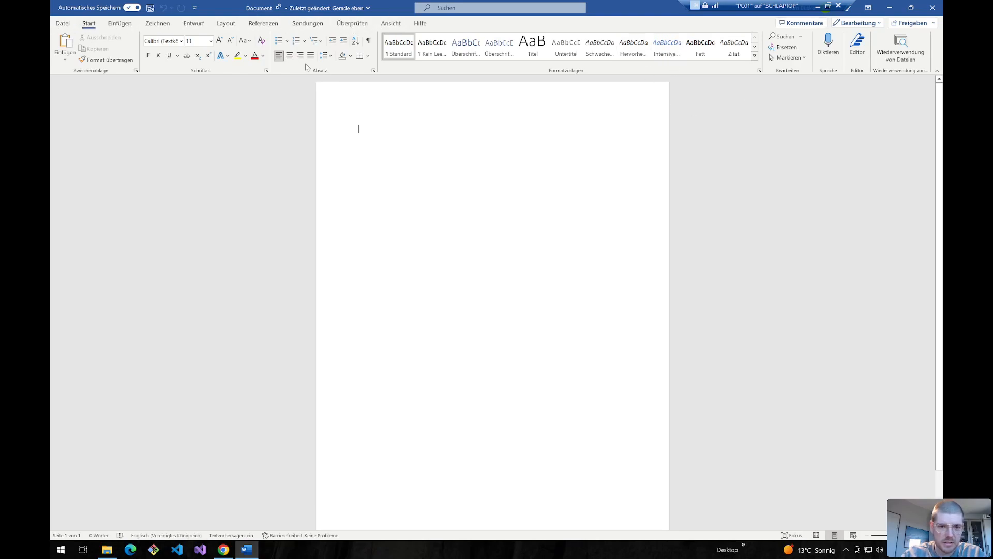
# - Enable the Entwicklertools (Developer) tab under Word Options' ribbon customization
pyautogui.click(63, 23)
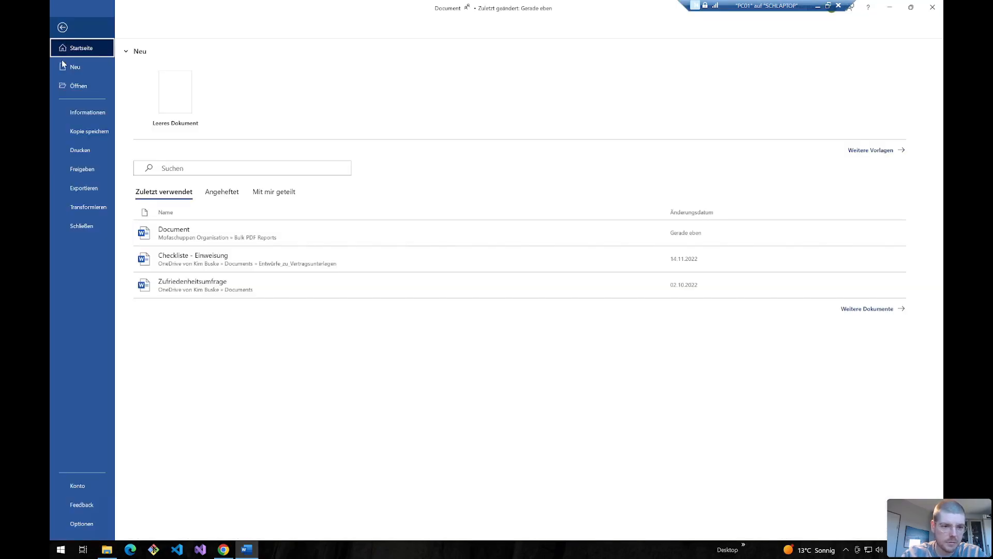
pyautogui.click(73, 526)
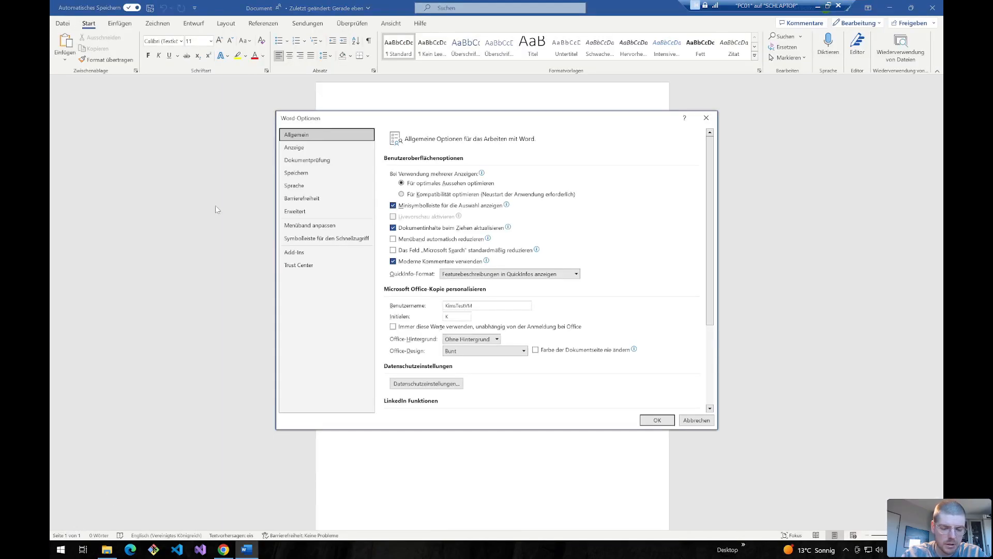
pyautogui.click(296, 226)
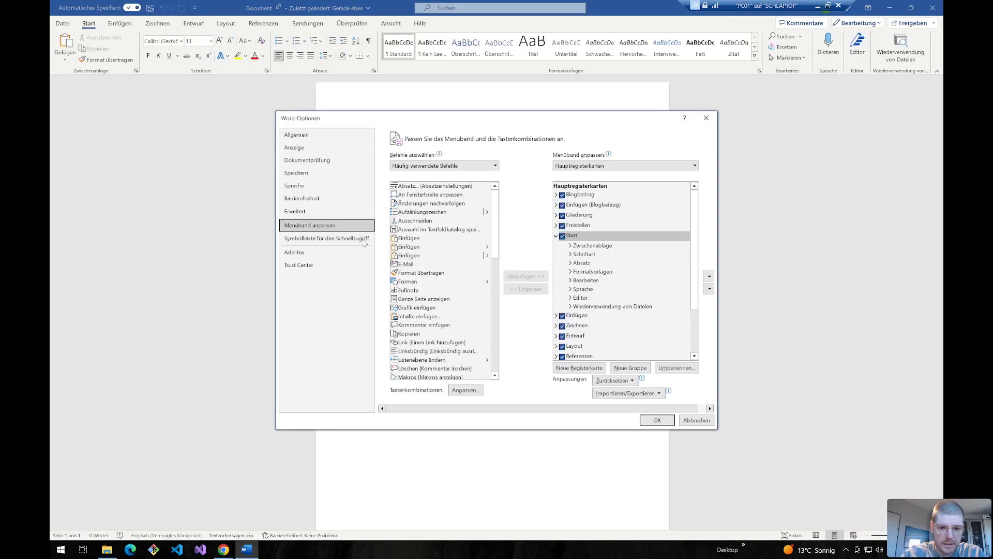
pyautogui.scroll(-5, 436, 264)
pyautogui.scroll(-7, 436, 264)
pyautogui.scroll(-3, 578, 337)
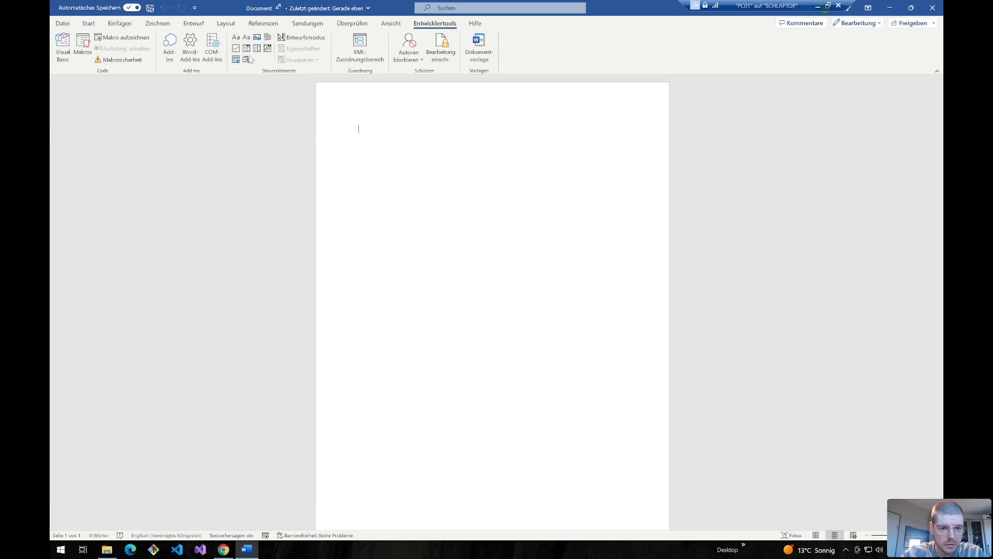
# - Switch the page orientation to Querformat (landscape)
pyautogui.click(87, 25)
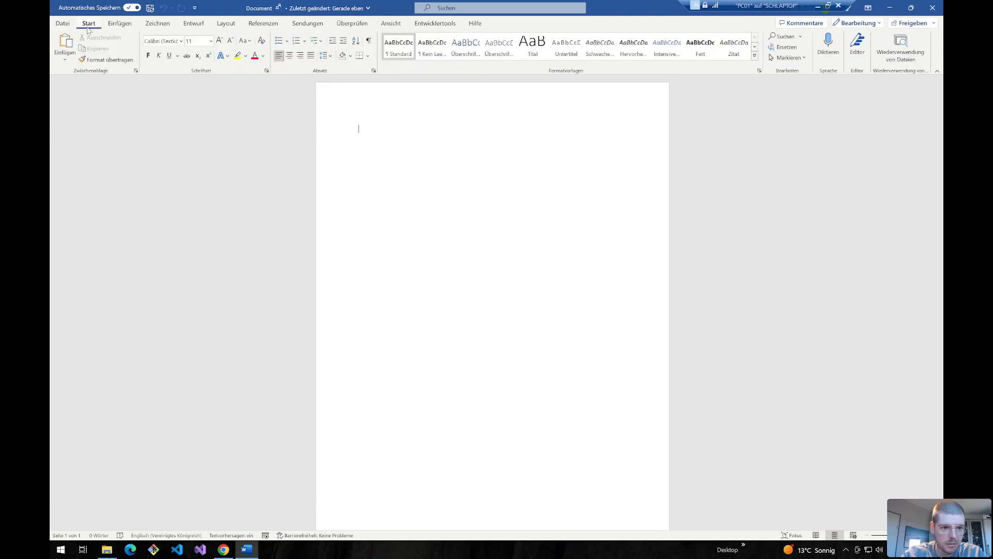
pyautogui.click(120, 25)
pyautogui.click(226, 23)
pyautogui.click(92, 46)
pyautogui.click(109, 98)
# - Insert a 2x2 table with bold headers Project and Working hours
pyautogui.click(120, 23)
pyautogui.click(154, 46)
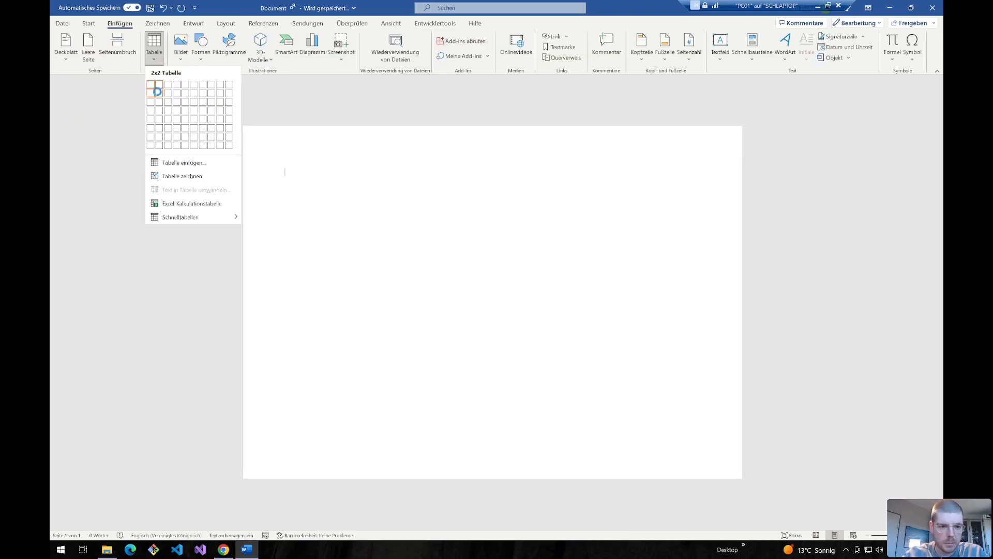
pyautogui.click(159, 95)
pyautogui.write('Projet')
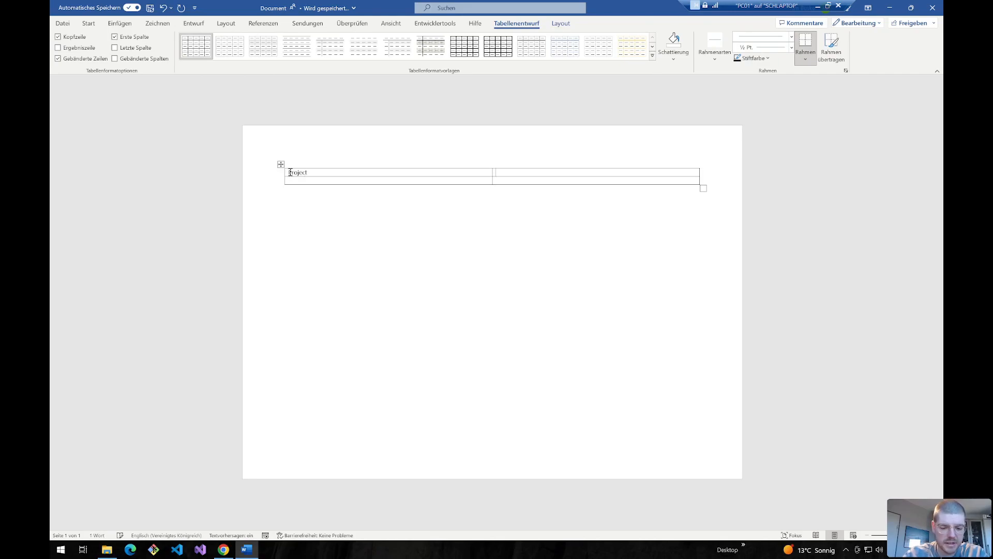
pyautogui.press('Tab')
pyautogui.write('Working ho')
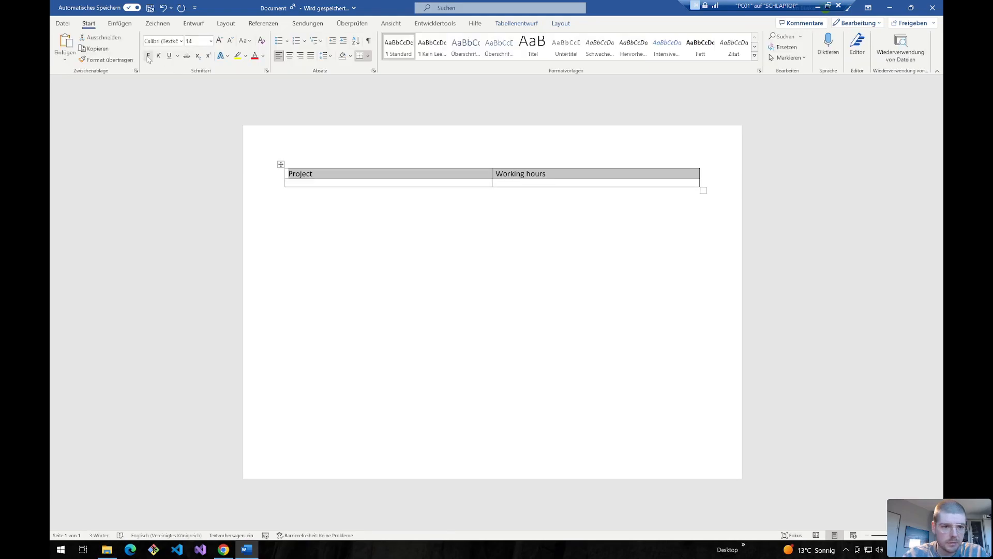
pyautogui.click(148, 56)
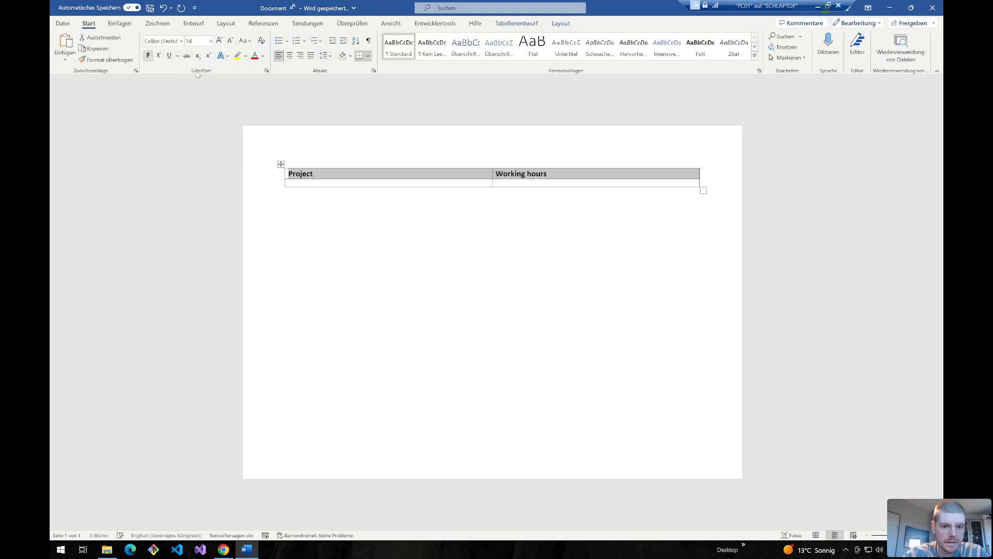
pyautogui.click(473, 184)
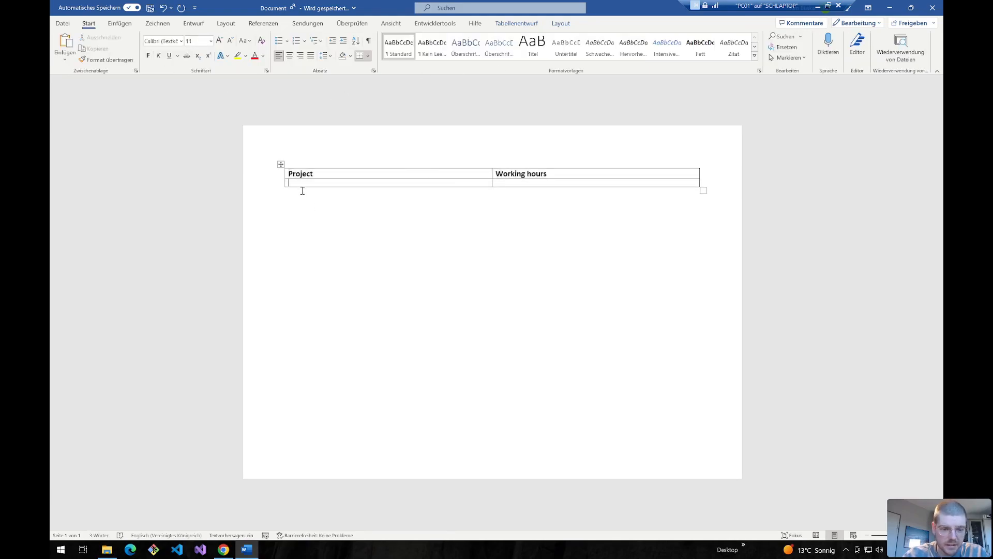
# - Add a plain-text content control titled wordProject in the Project cell
pyautogui.scroll(10, 380, 189)
pyautogui.click(435, 24)
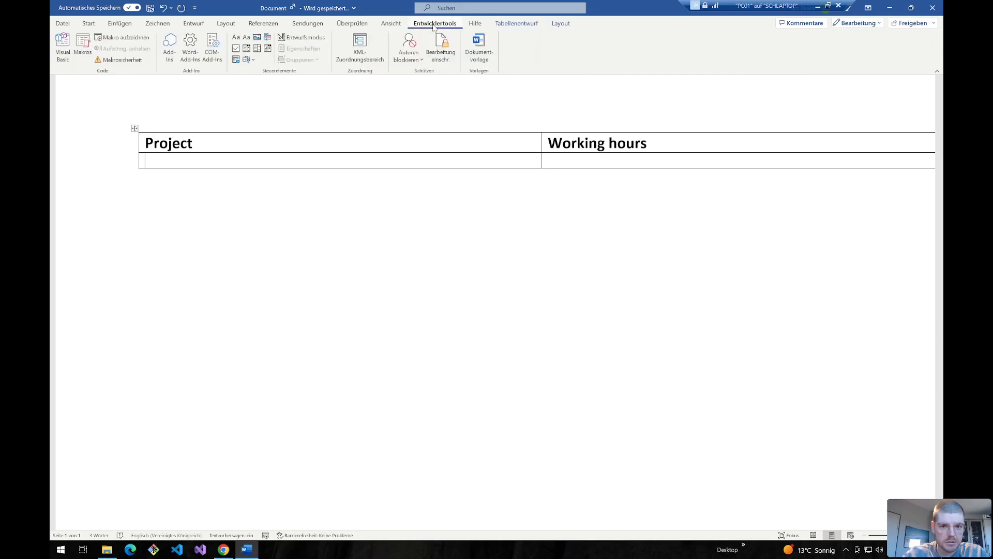
pyautogui.click(246, 39)
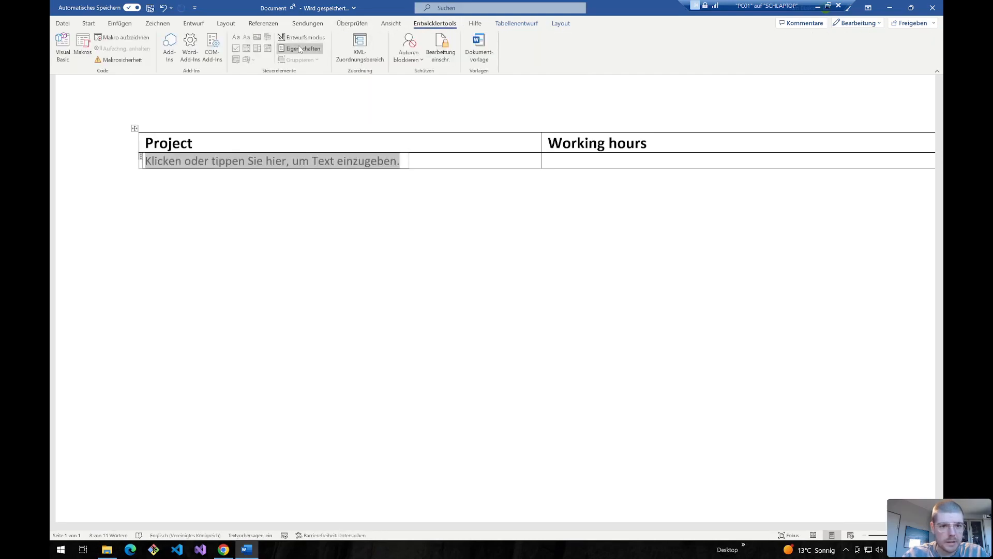
pyautogui.click(299, 48)
pyautogui.write('wordProject')
pyautogui.press('Tab')
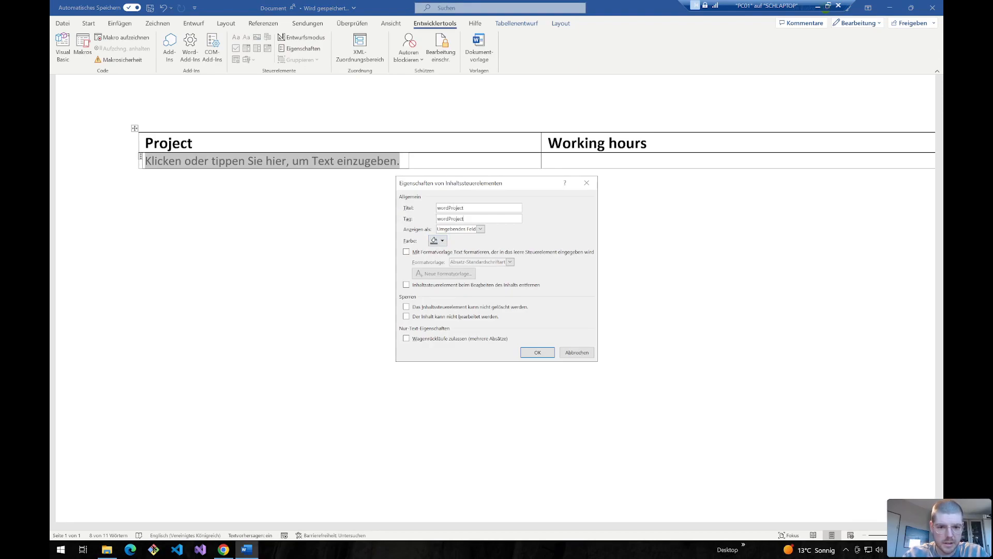
pyautogui.click(538, 352)
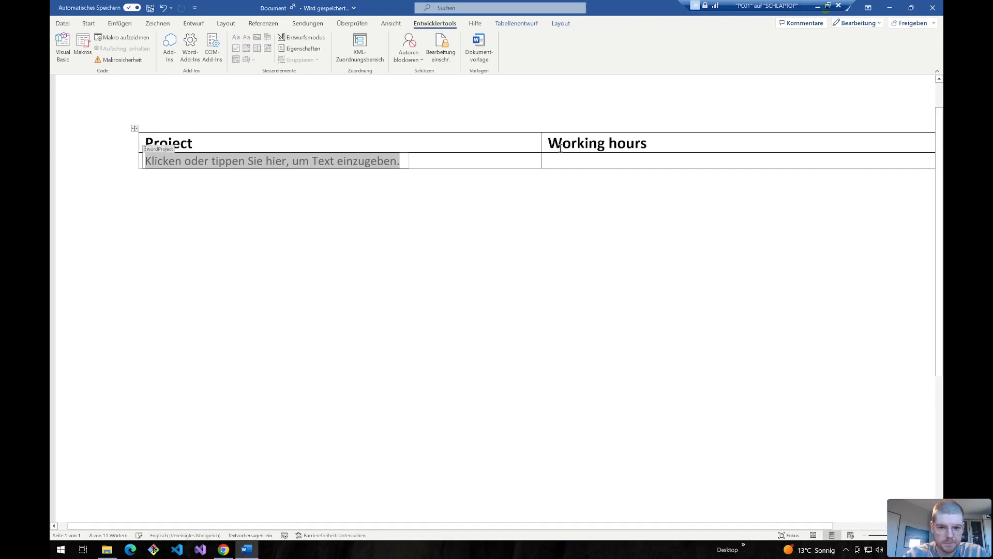
# - Add a wordWorkingHours text control and wrap row 2 in a repeating section
pyautogui.press('Tab')
pyautogui.click(246, 38)
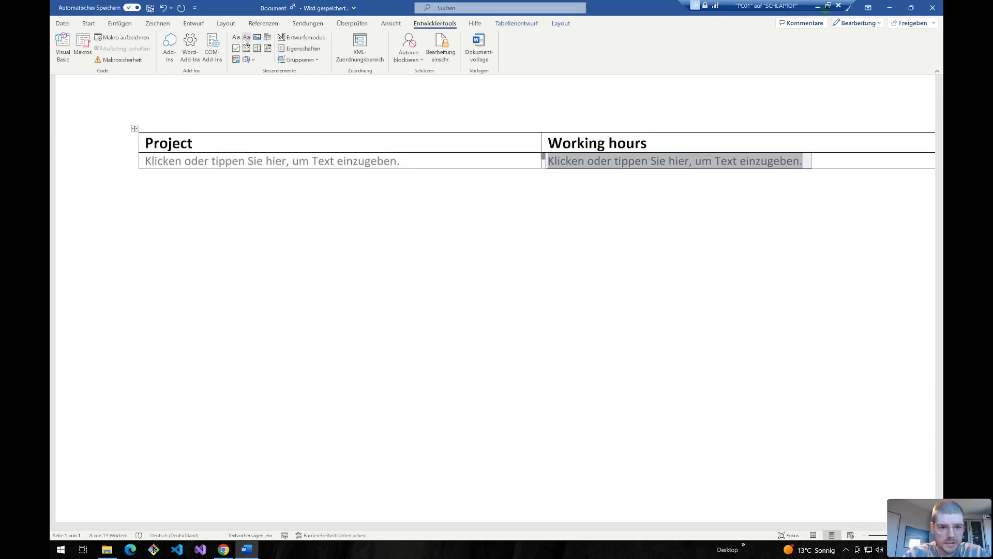
pyautogui.click(300, 49)
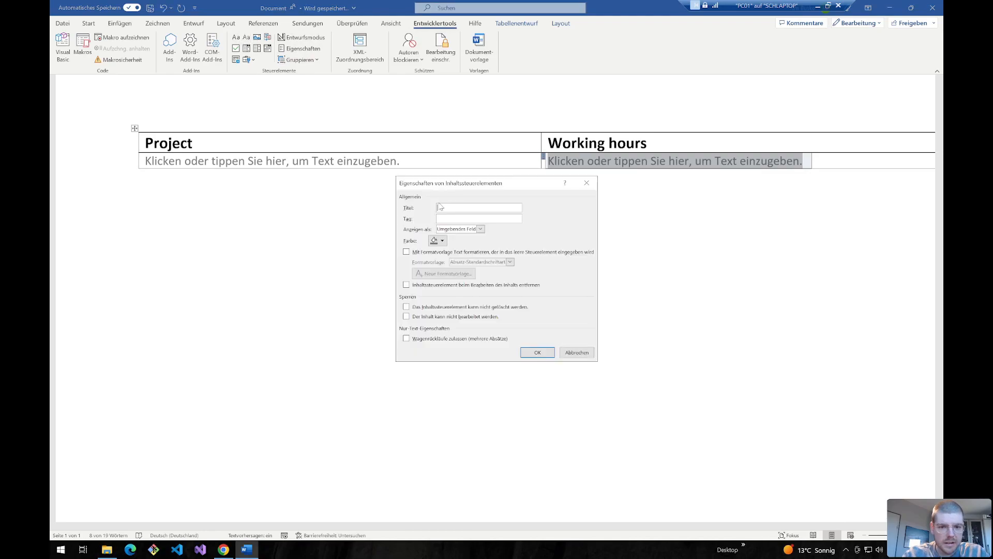
pyautogui.write('wordProject')
pyautogui.write('WorkingHours')
pyautogui.press('Return')
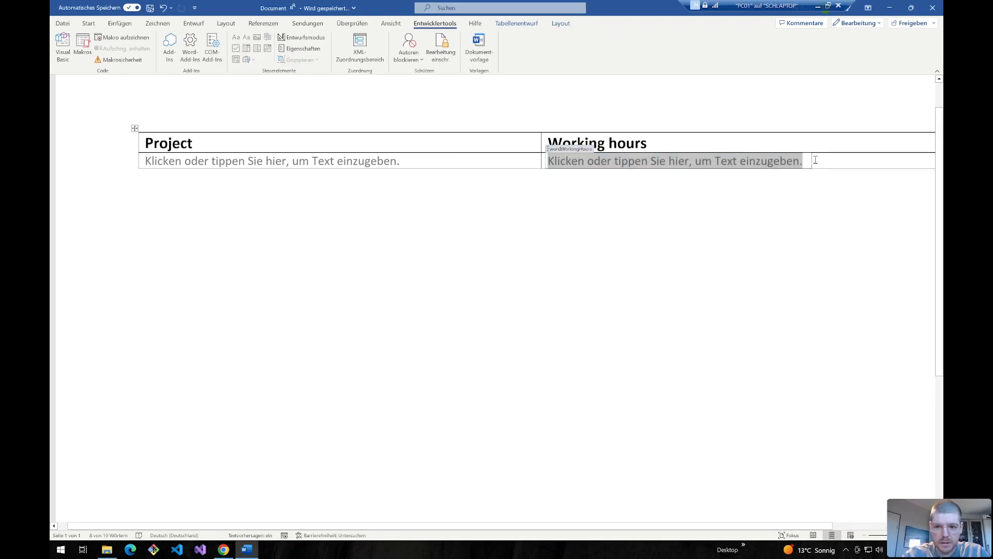
pyautogui.moveTo(822, 160); pyautogui.dragTo(293, 159)
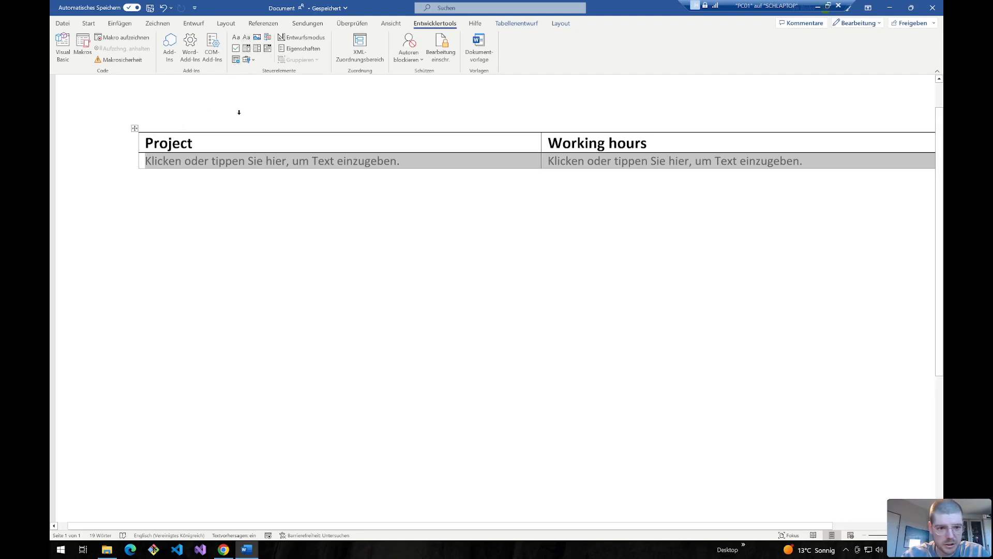
pyautogui.click(235, 61)
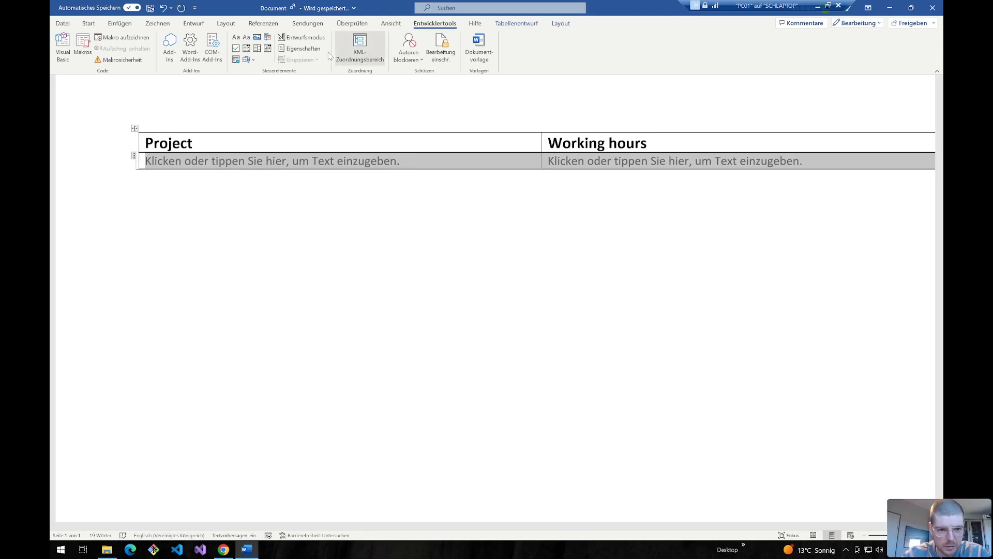
# - Title the repeating section control repControl
pyautogui.click(289, 52)
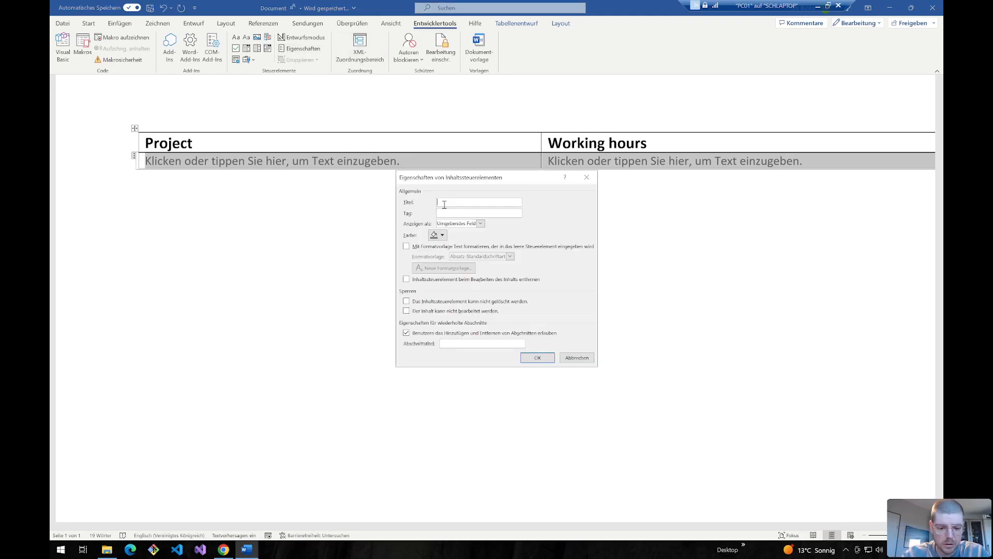
pyautogui.write('repControl')
pyautogui.press('Return')
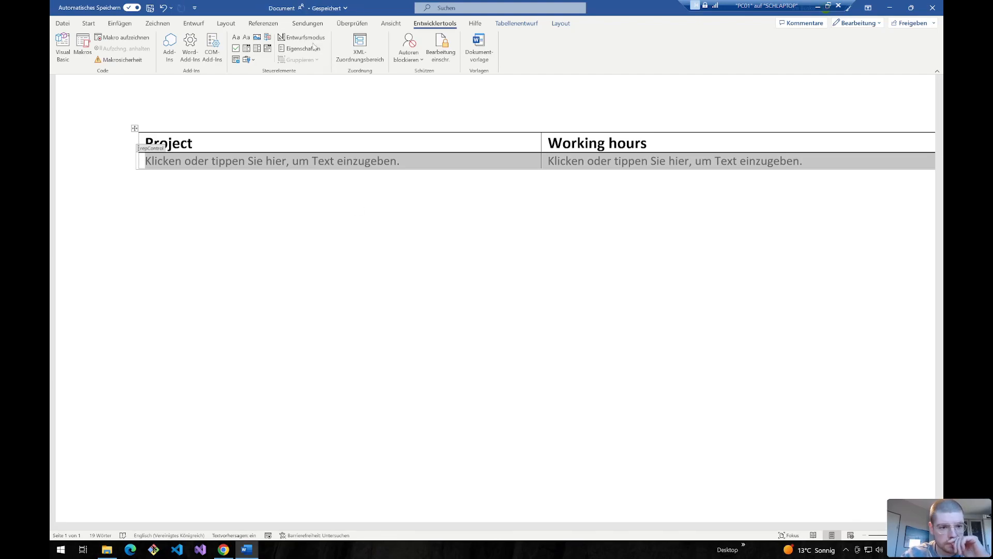
# - Rename the document to Template_PDF_Report
pyautogui.click(290, 8)
pyautogui.write('Template_PDF_Rep')
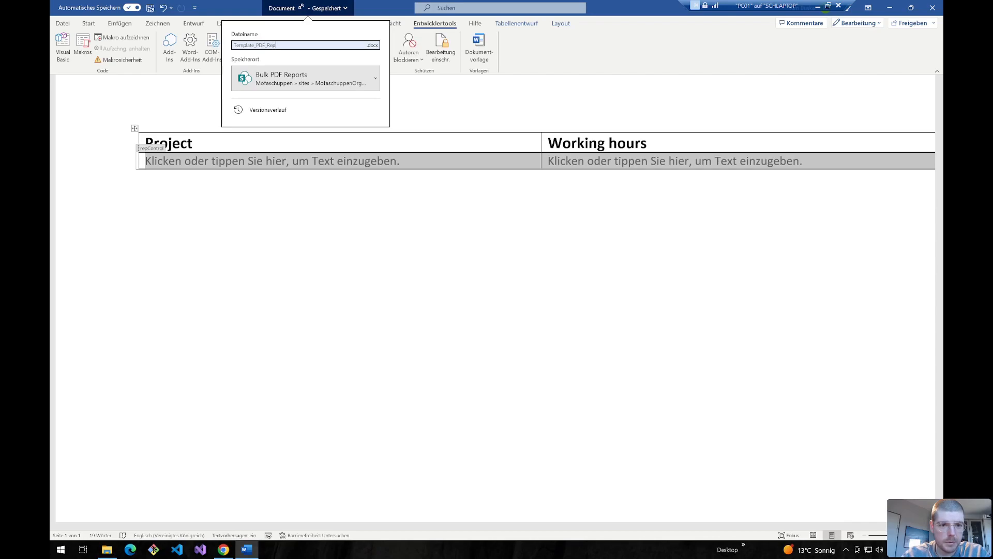
pyautogui.write('ort')
pyautogui.press('Return')
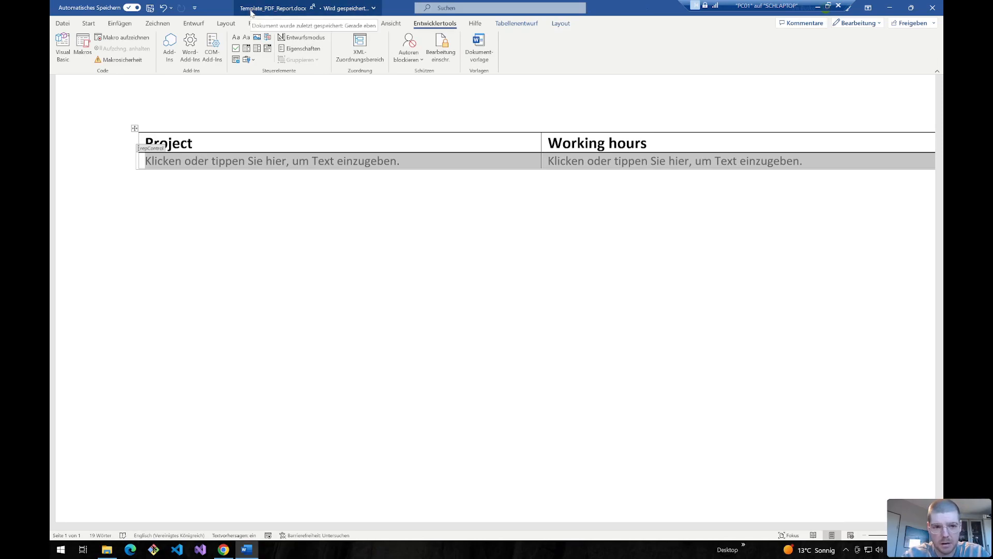
# - Minimize the remote Word session and pan the board to Child Flow 01
pyautogui.click(818, 6)
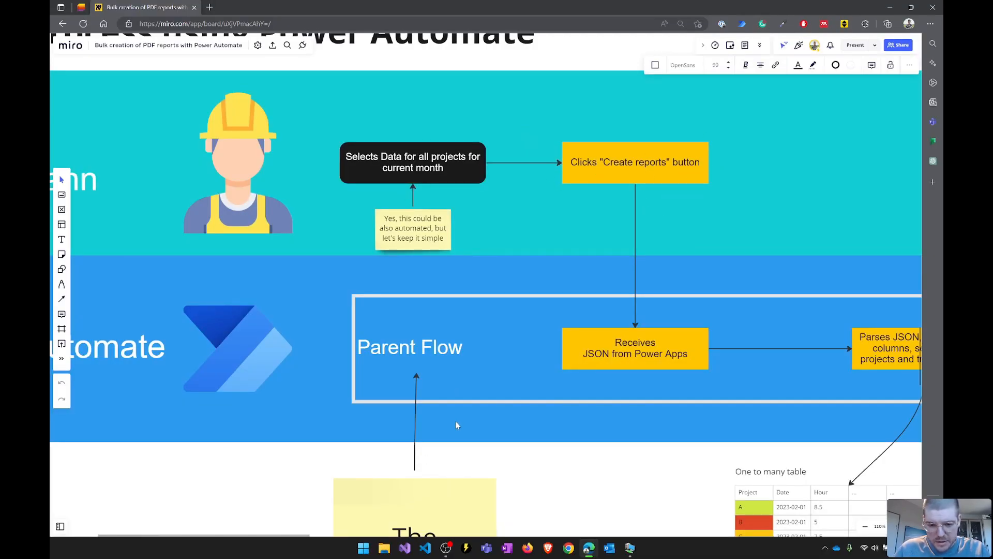
pyautogui.scroll(-2, 497, 344)
pyautogui.moveTo(575, 479); pyautogui.dragTo(374, 396)
pyautogui.moveTo(583, 365); pyautogui.dragTo(436, 315)
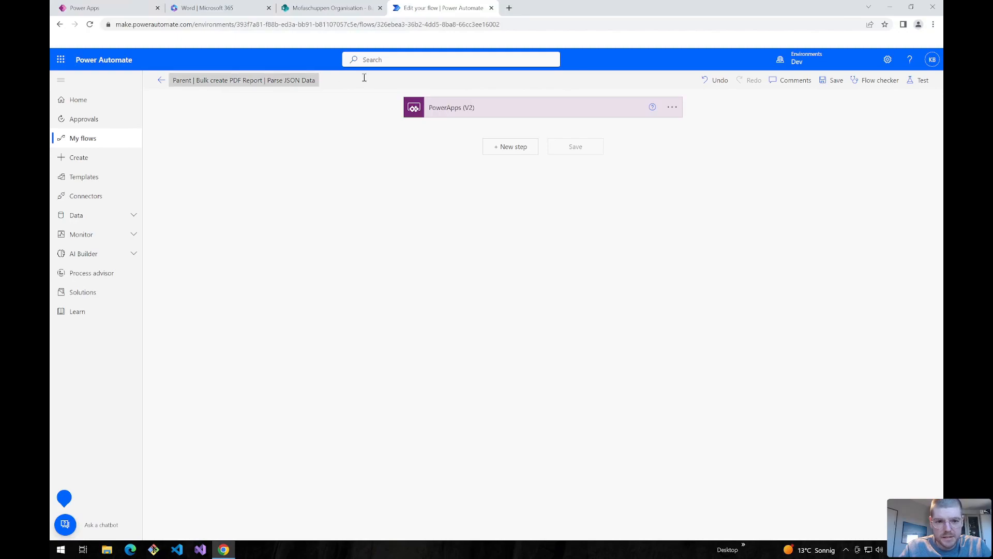
# - Review the flow title and the PowerApps (V2) trigger's varJSON text input
pyautogui.click(191, 81)
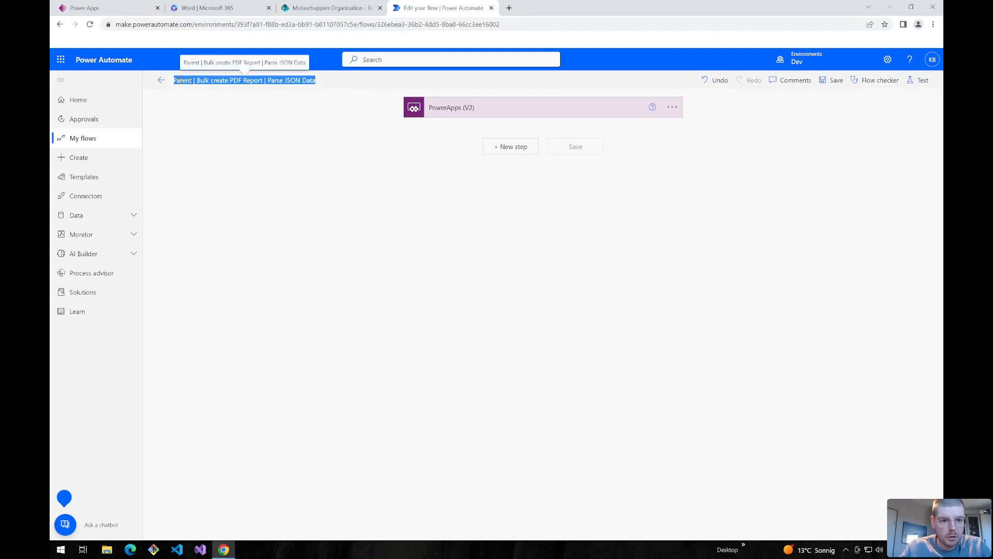
pyautogui.click(206, 81)
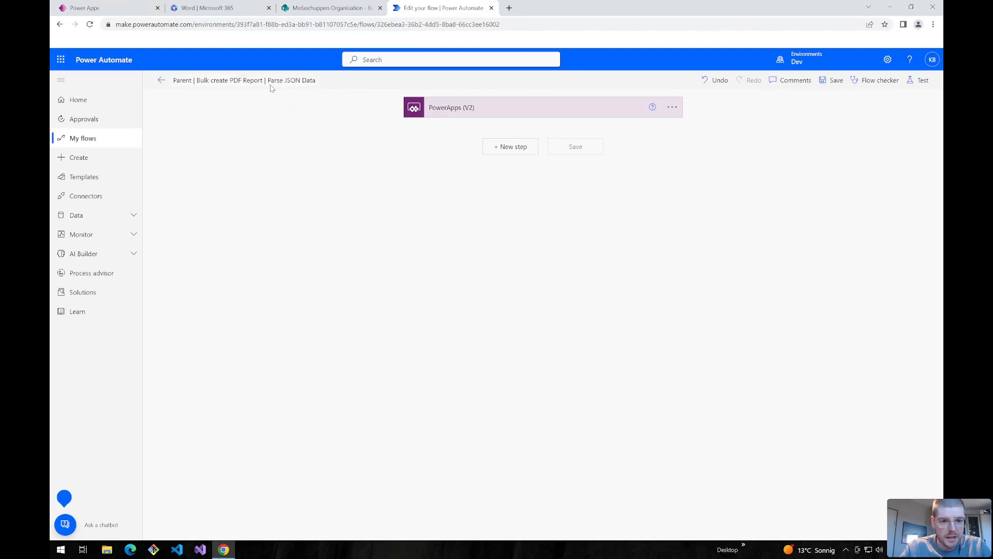
pyautogui.moveTo(316, 81); pyautogui.dragTo(269, 78)
pyautogui.click(306, 177)
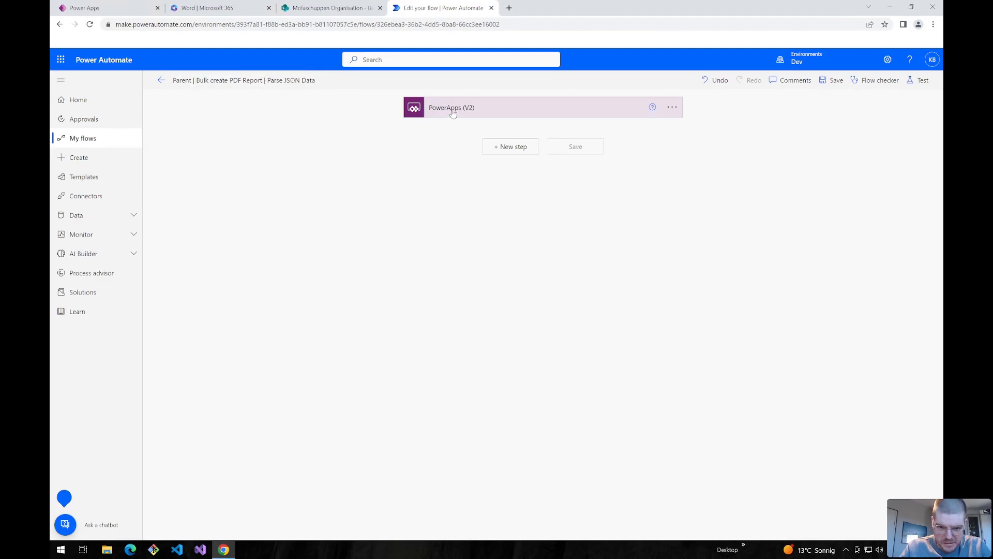
pyautogui.click(468, 114)
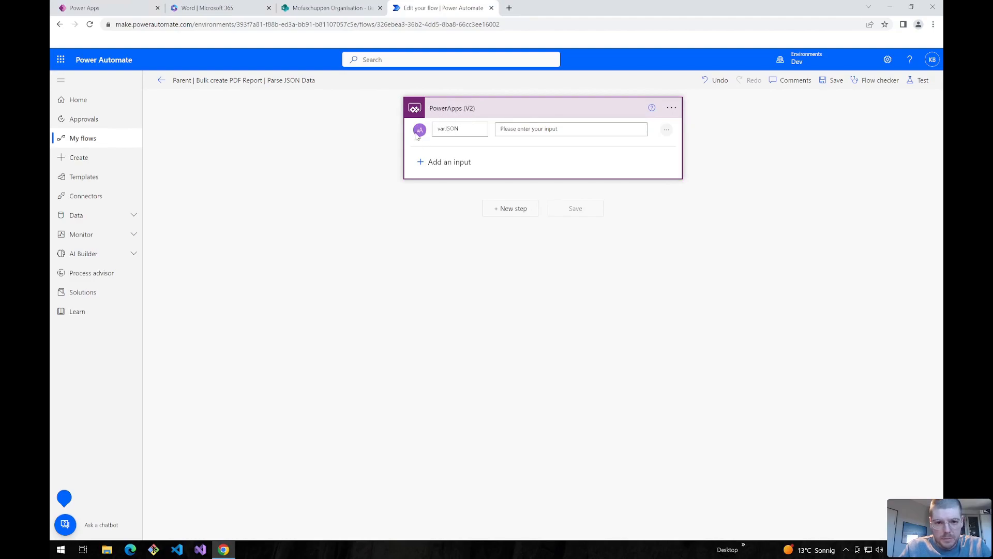
pyautogui.doubleClick(442, 128)
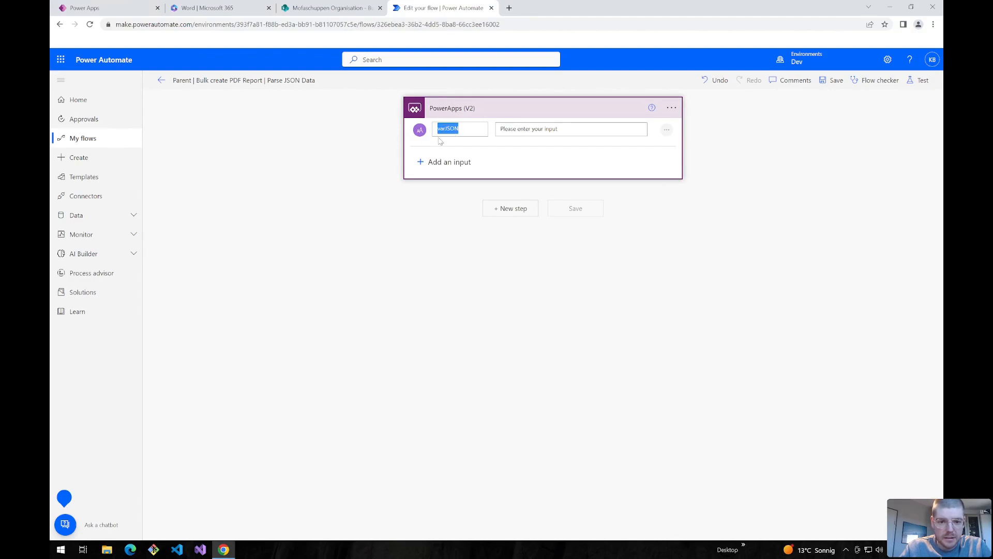
pyautogui.click(326, 172)
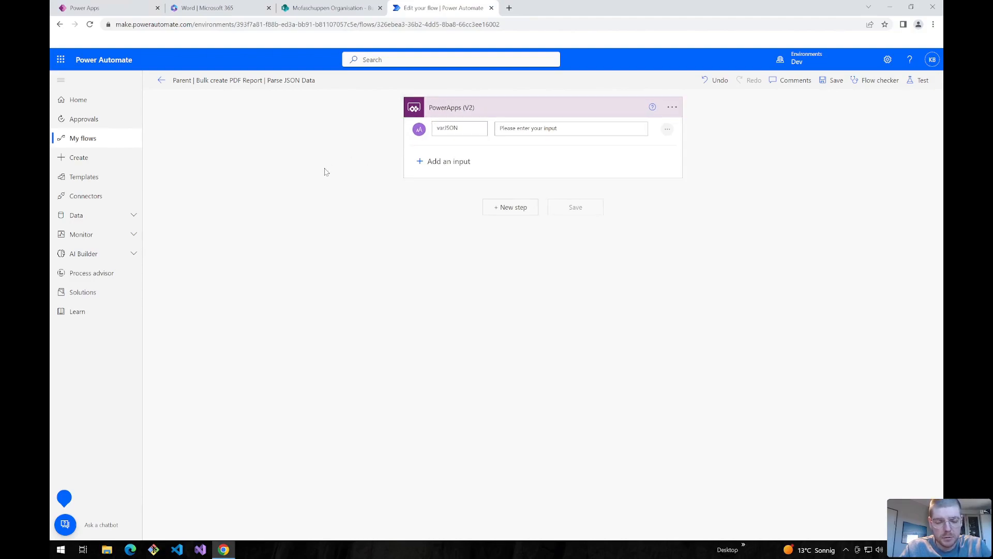
# - Add a new step after the trigger and search for compose
pyautogui.click(519, 208)
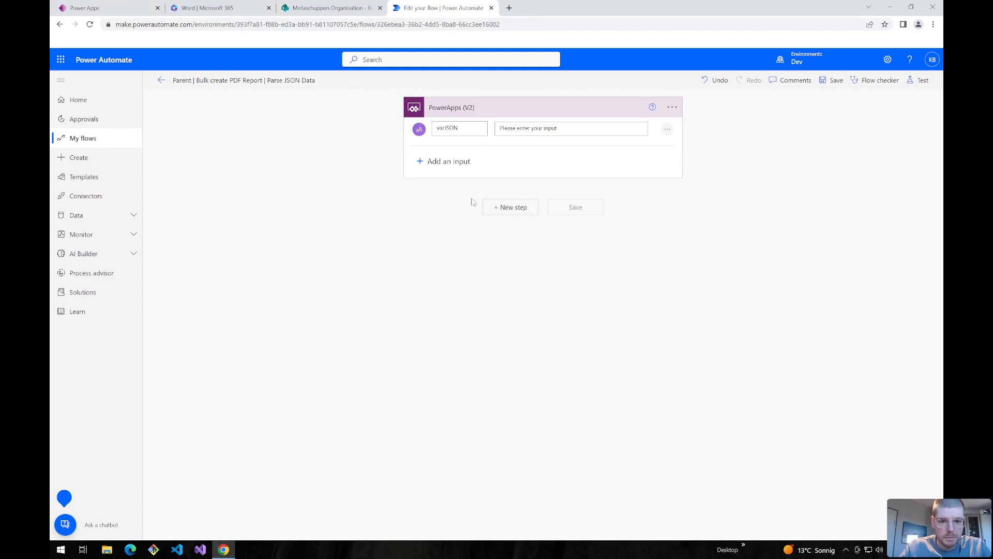
pyautogui.click(454, 172)
pyautogui.write('compose')
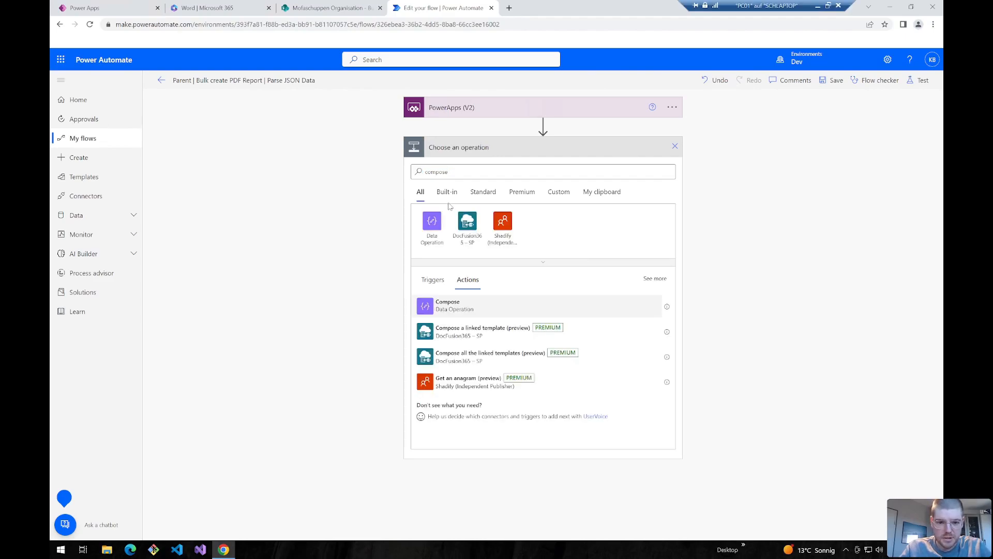
# - Add a Compose action with varJSON as its input, save the flow, and return to its details page
pyautogui.click(445, 304)
pyautogui.click(476, 168)
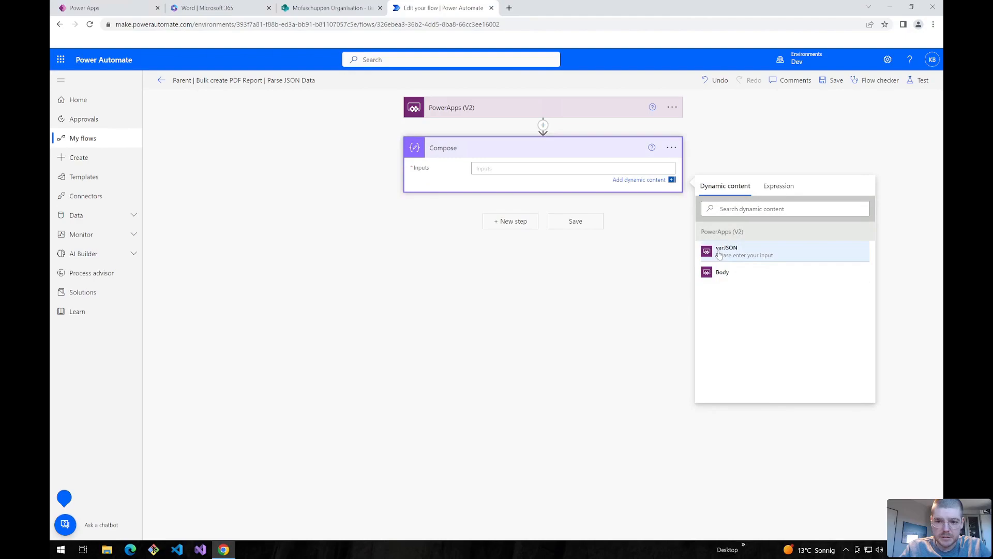
pyautogui.click(724, 252)
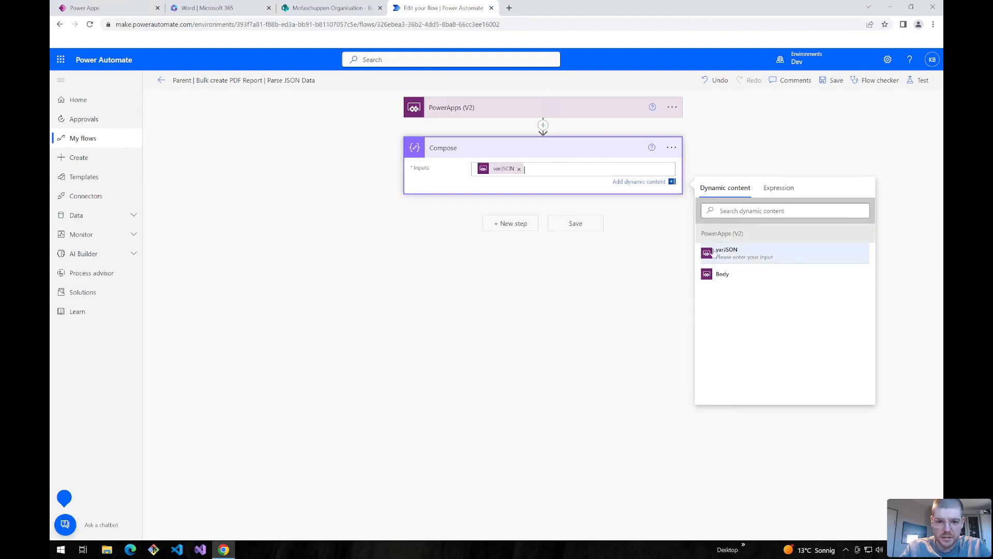
pyautogui.click(832, 80)
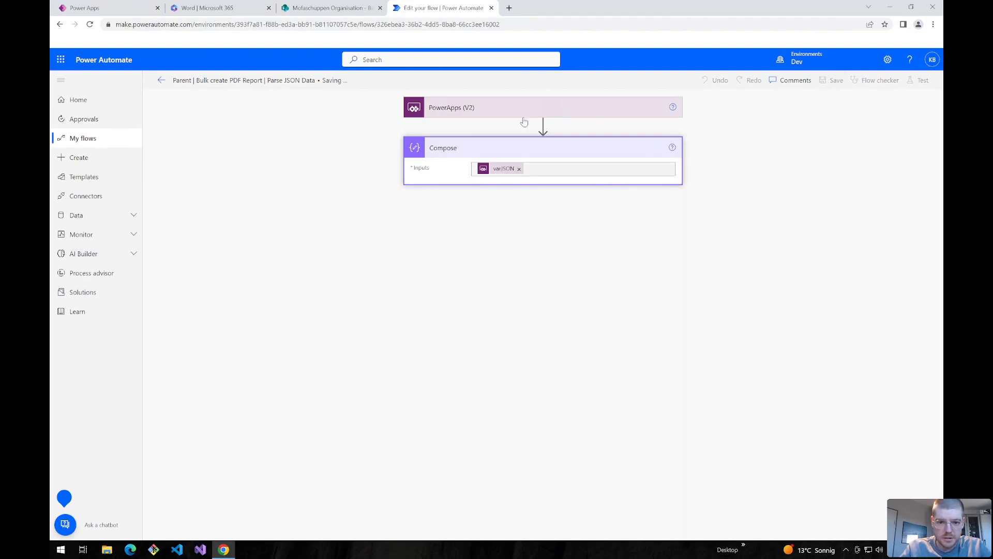
pyautogui.click(161, 80)
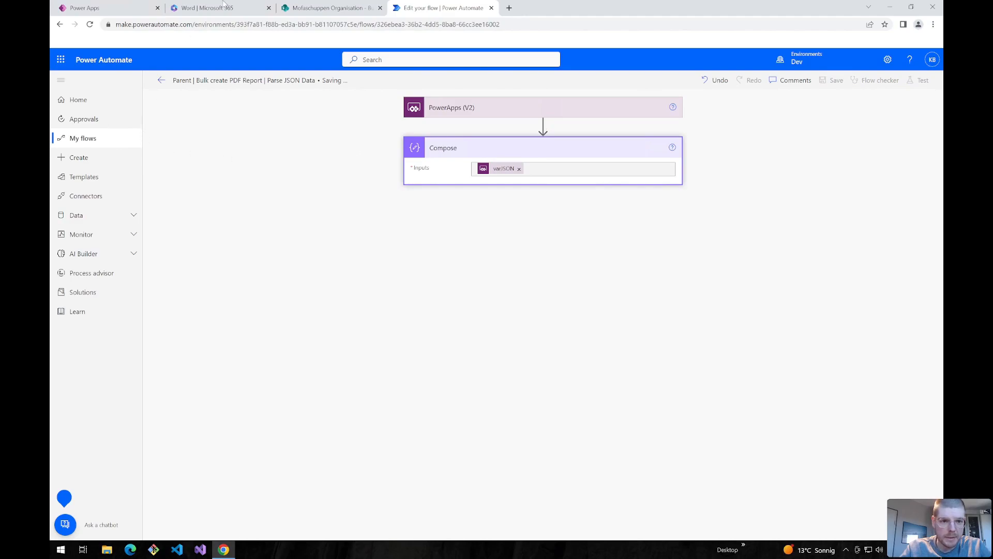
# - Add the Parse JSON Data flow to the Power Apps app
pyautogui.click(116, 6)
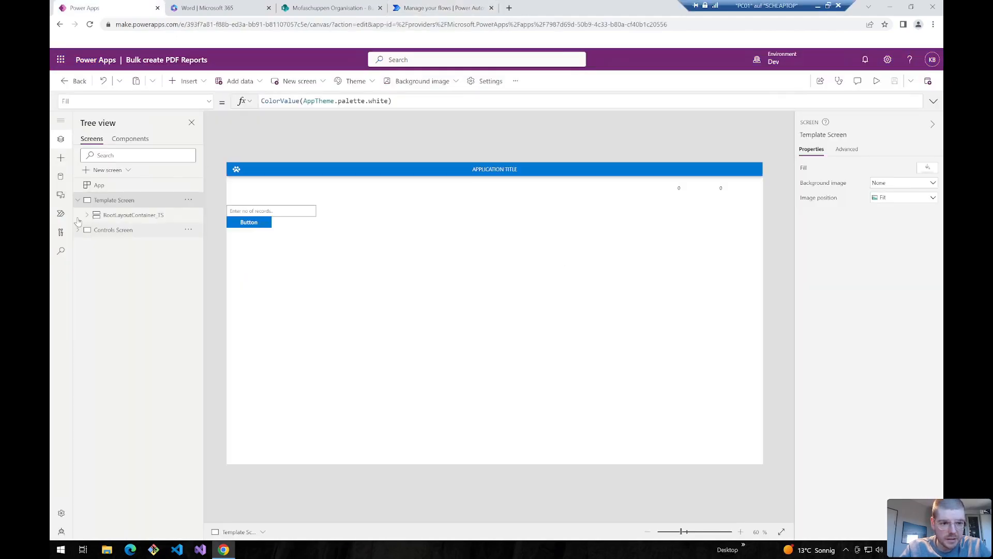
pyautogui.click(61, 214)
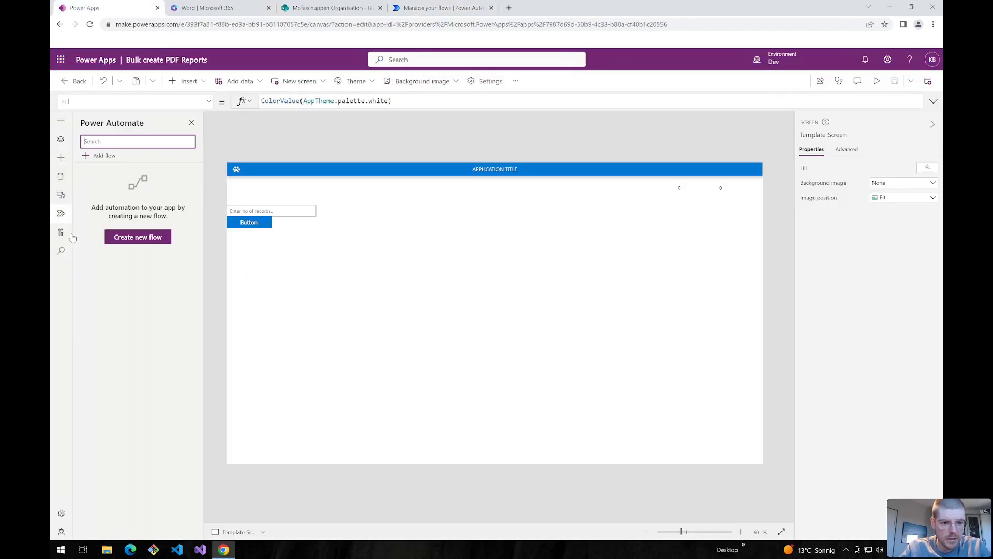
pyautogui.click(103, 155)
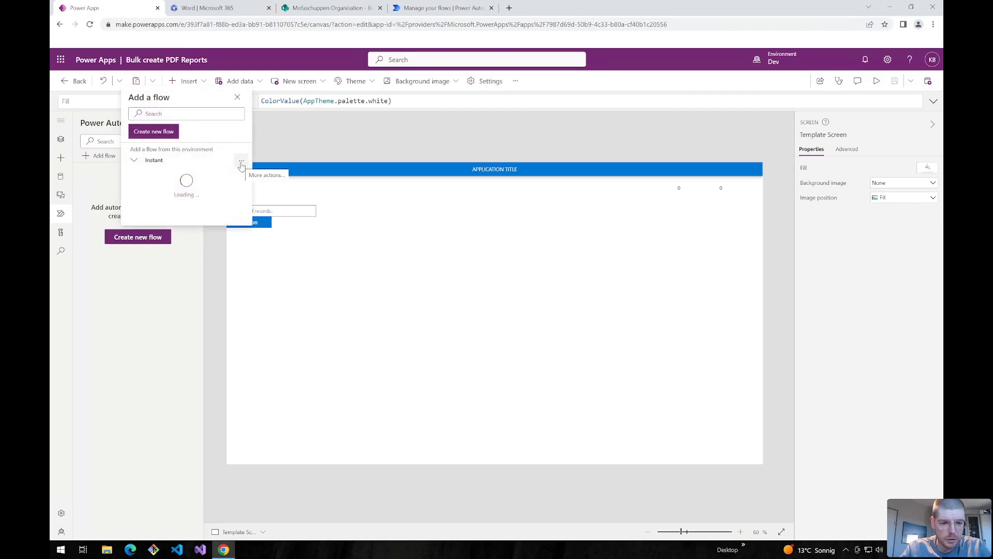
pyautogui.click(158, 190)
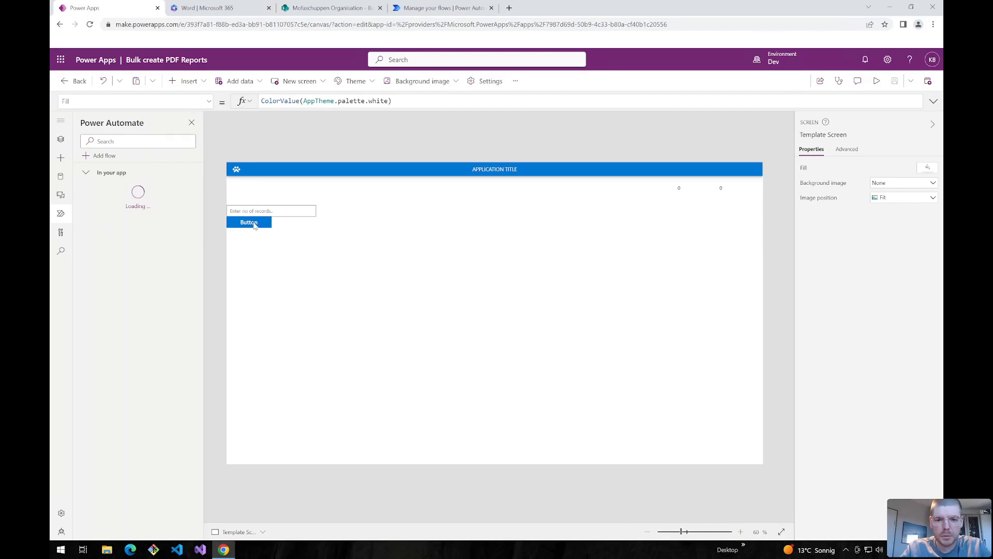
# - Label the first button 'Create sample data' and start relabeling the second as 'Generate PDF Report'
pyautogui.click(254, 226)
pyautogui.click(254, 225)
pyautogui.doubleClick(878, 167)
pyautogui.write('Create sample data')
pyautogui.click(259, 236)
pyautogui.doubleClick(891, 167)
pyautogui.press('BackSpace')
pyautogui.write('C')
pyautogui.write('Generate PDF Report')
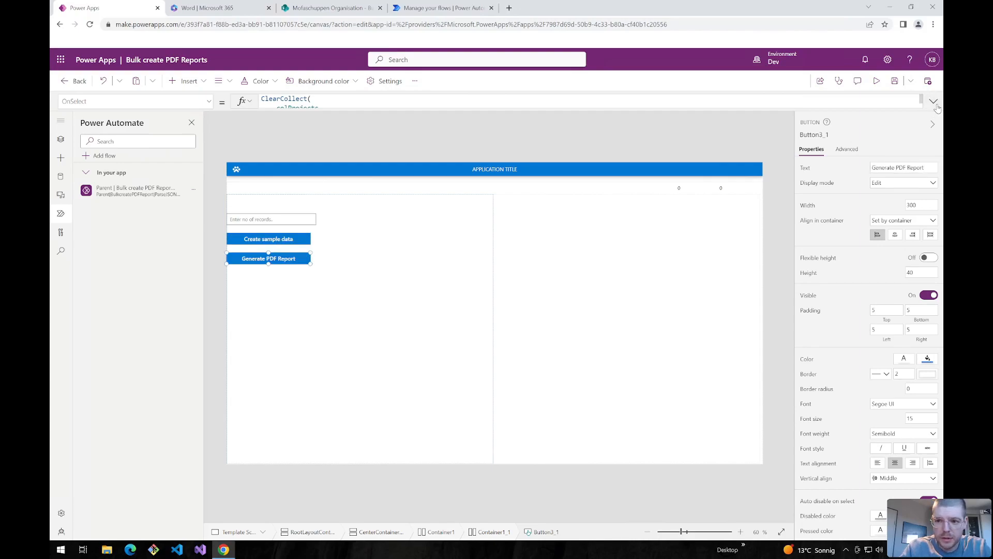
# - Set OnSelect to 'Parent|BulkcreatePDFReport|ParseJSONData'.Run(JSON(colTimeTracking)) and preview the app with F5
pyautogui.click(934, 102)
pyautogui.click(302, 127)
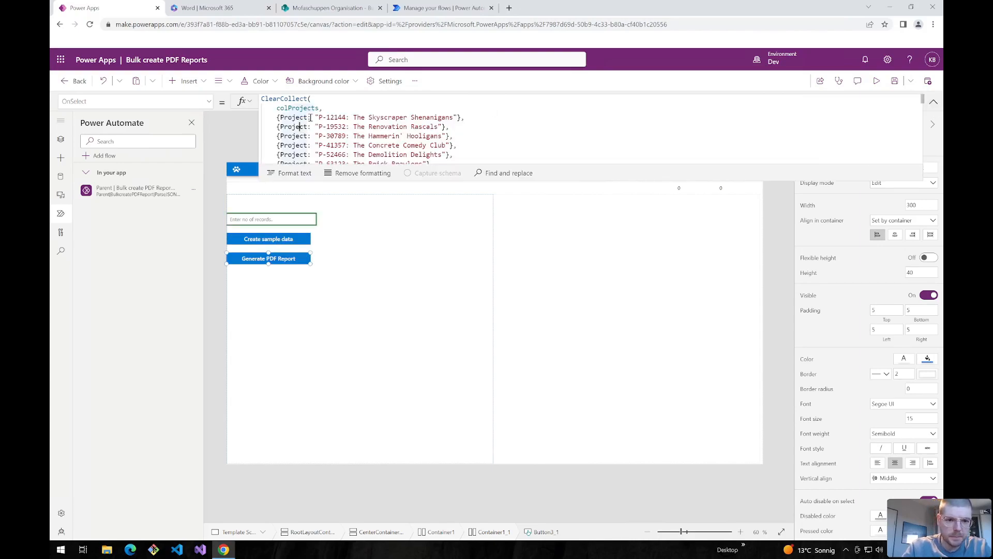
pyautogui.hotkey('ctrl', 'a')
pyautogui.press('BackSpace')
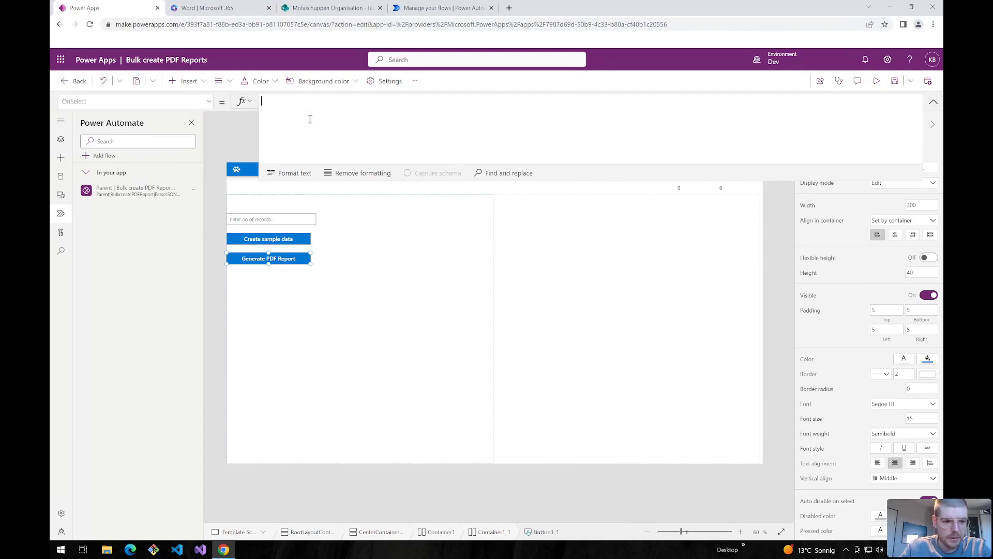
pyautogui.write('Parent')
pyautogui.press('Down')
pyautogui.press('Tab')
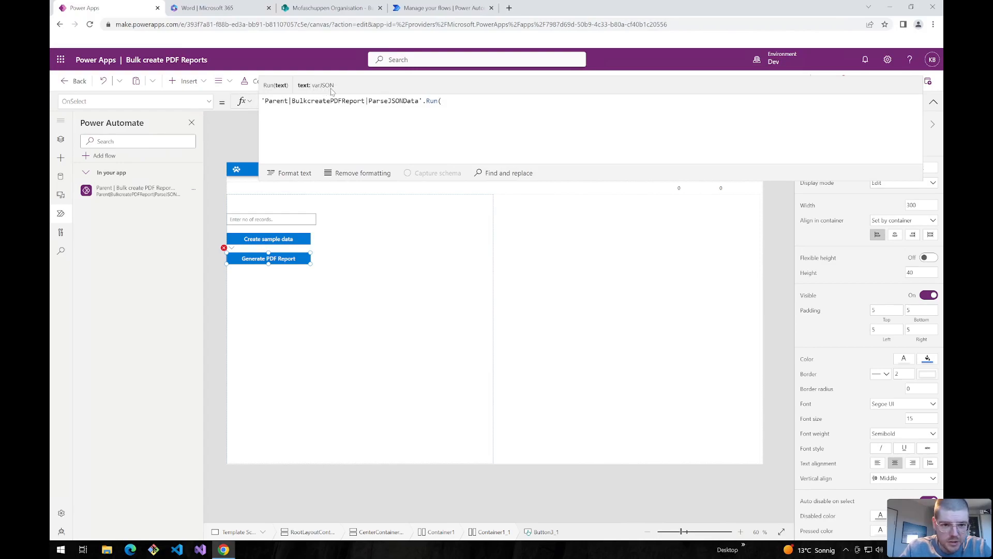
pyautogui.write('JSON(col')
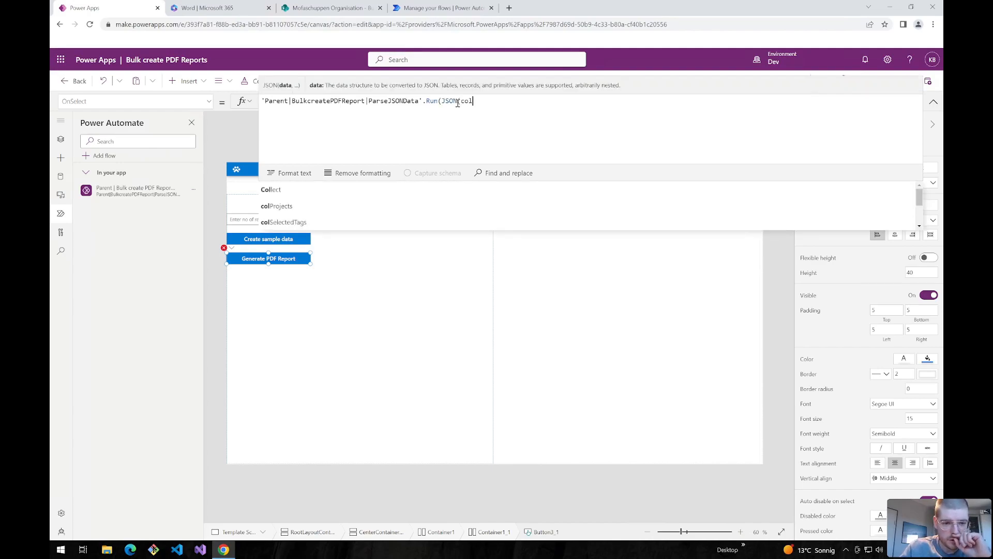
pyautogui.press('Down')
pyautogui.press('Down')
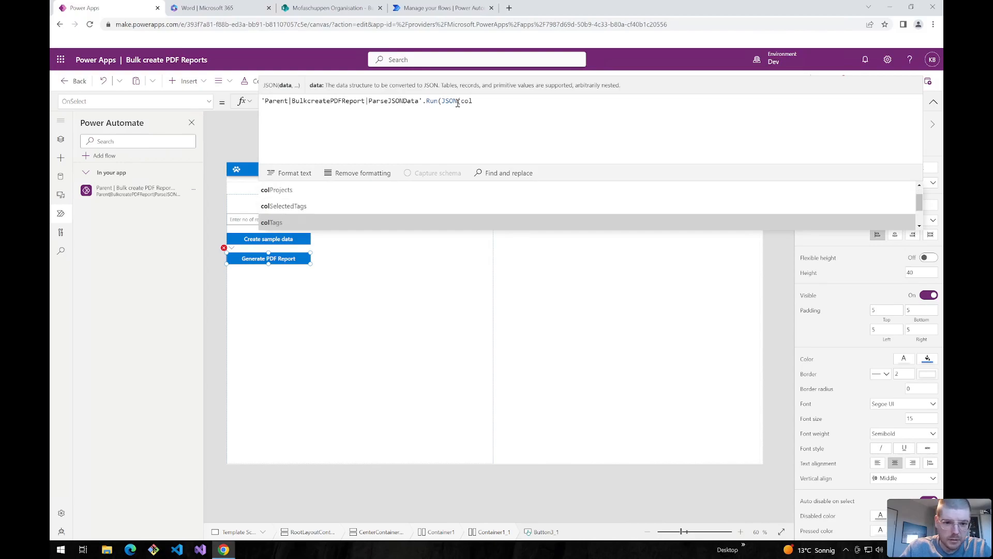
pyautogui.press('Up')
pyautogui.press('Up')
pyautogui.write('colTim')
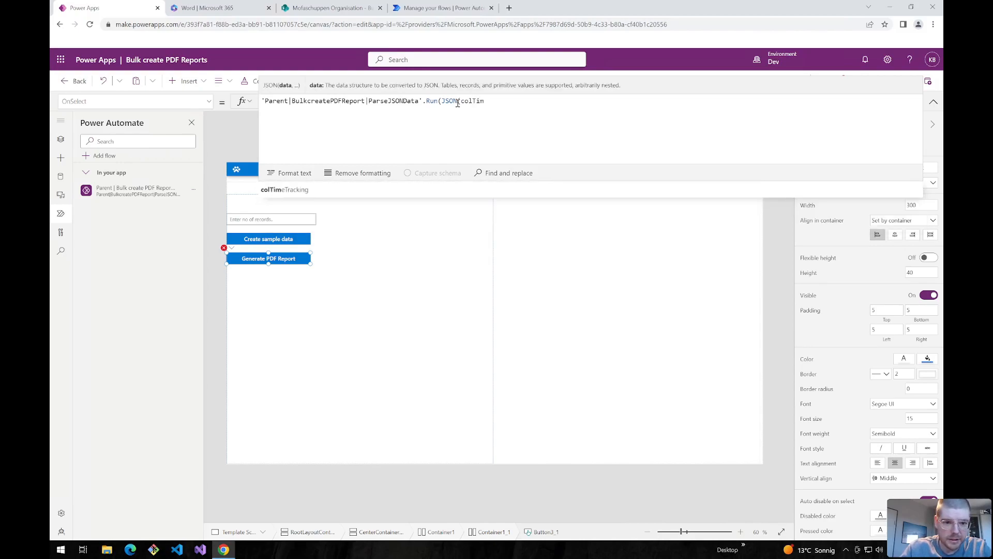
pyautogui.write('eTracking)')
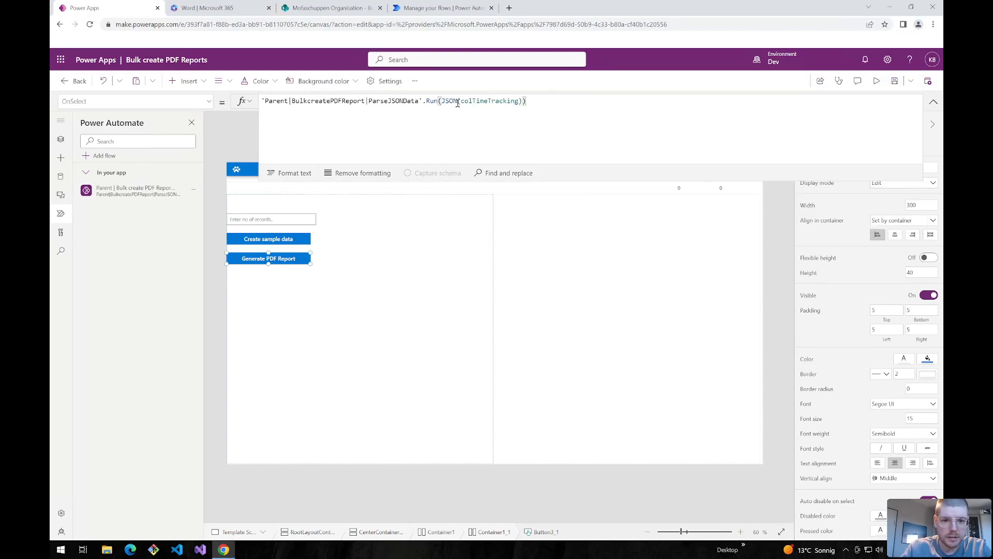
pyautogui.press('F5')
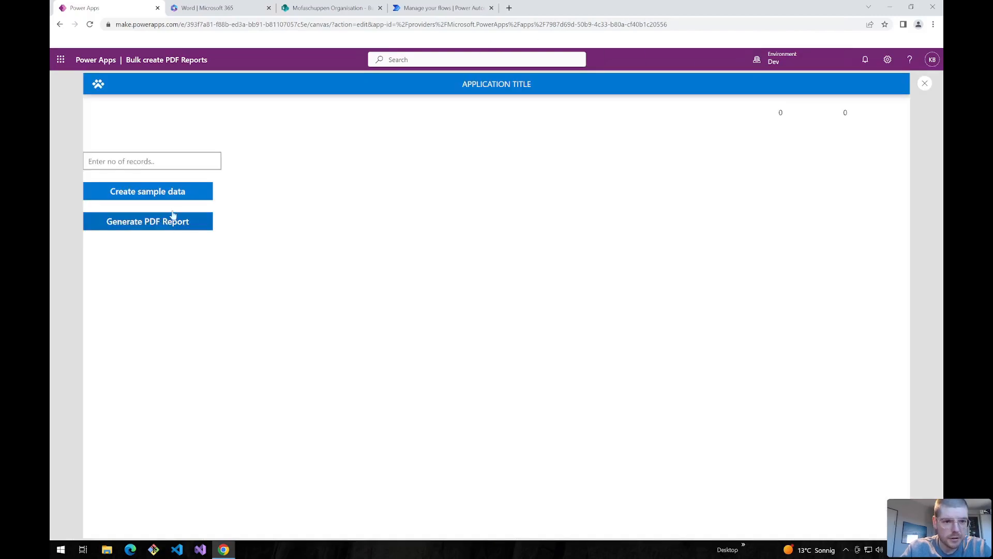
# - Open the latest run, check the trigger's varJSON and Compose output JSON, then edit the flow
pyautogui.click(492, 5)
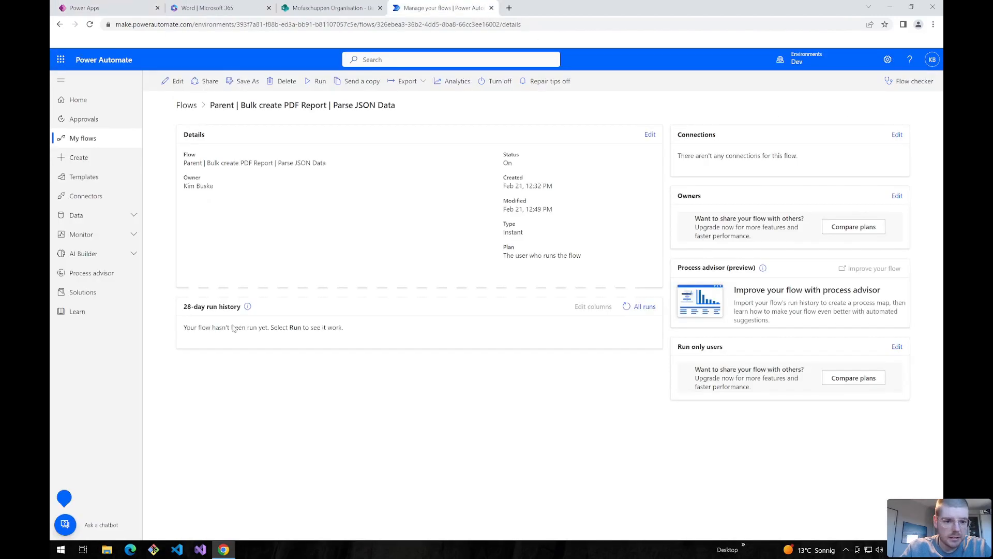
pyautogui.click(216, 357)
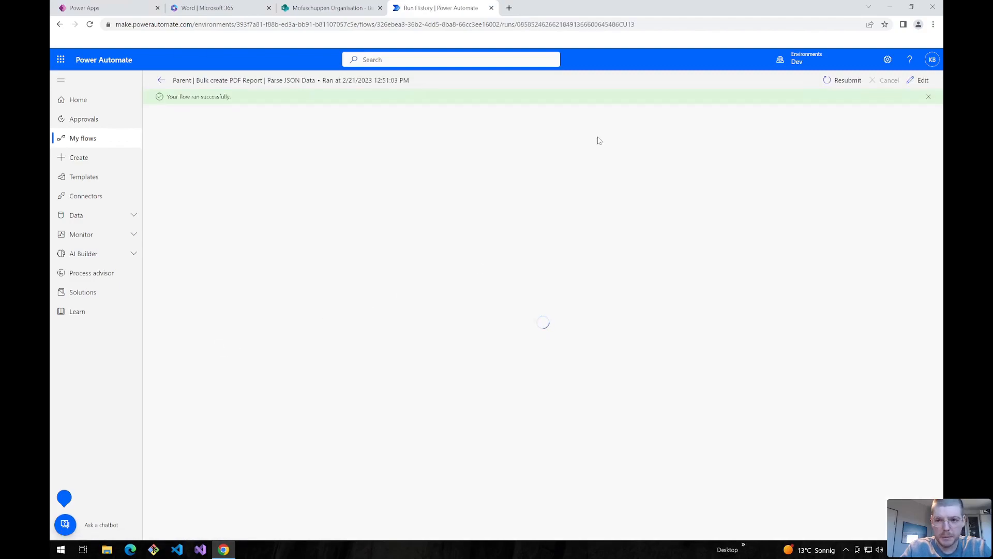
pyautogui.click(497, 135)
pyautogui.moveTo(427, 316); pyautogui.dragTo(462, 325)
pyautogui.click(443, 389)
pyautogui.scroll(-1, 442, 389)
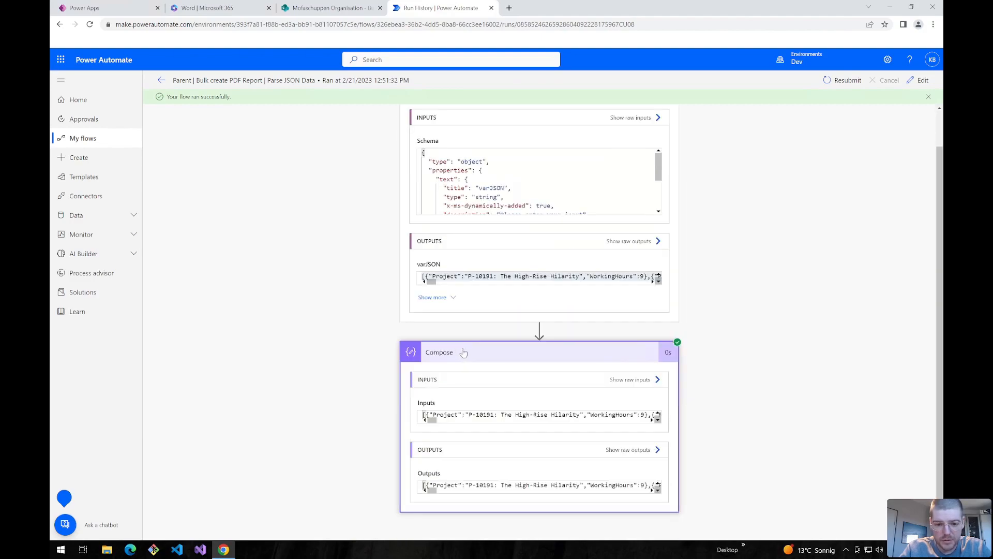
pyautogui.click(607, 176)
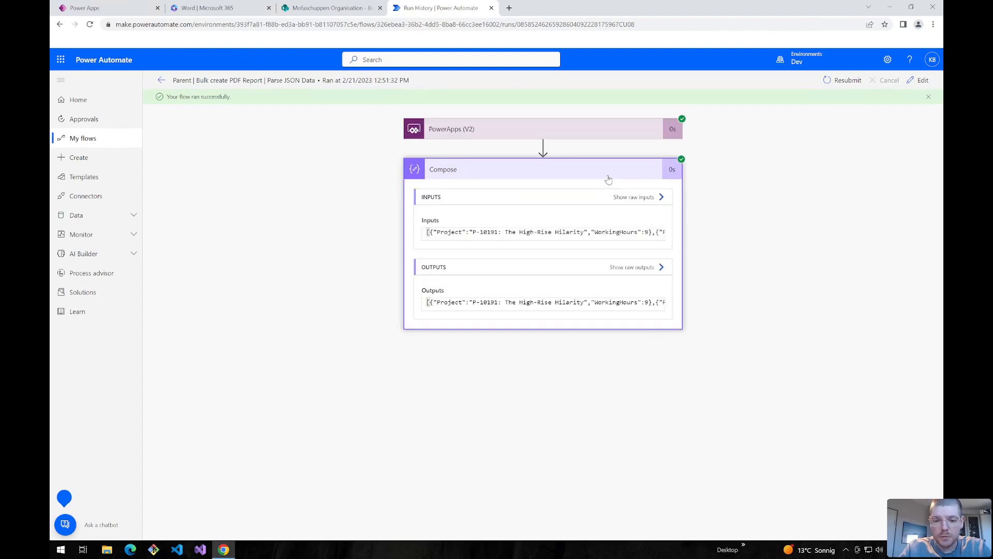
pyautogui.click(486, 301)
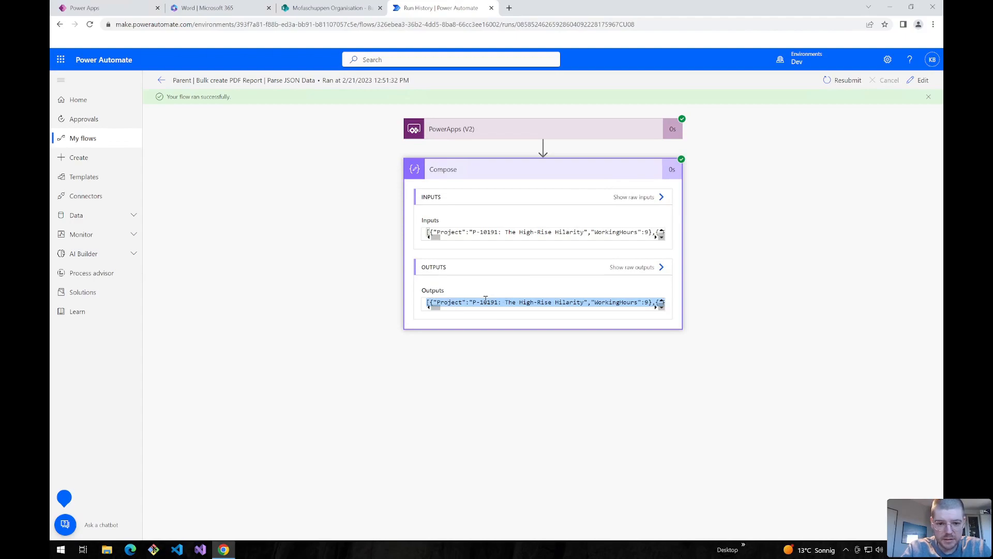
pyautogui.click(919, 80)
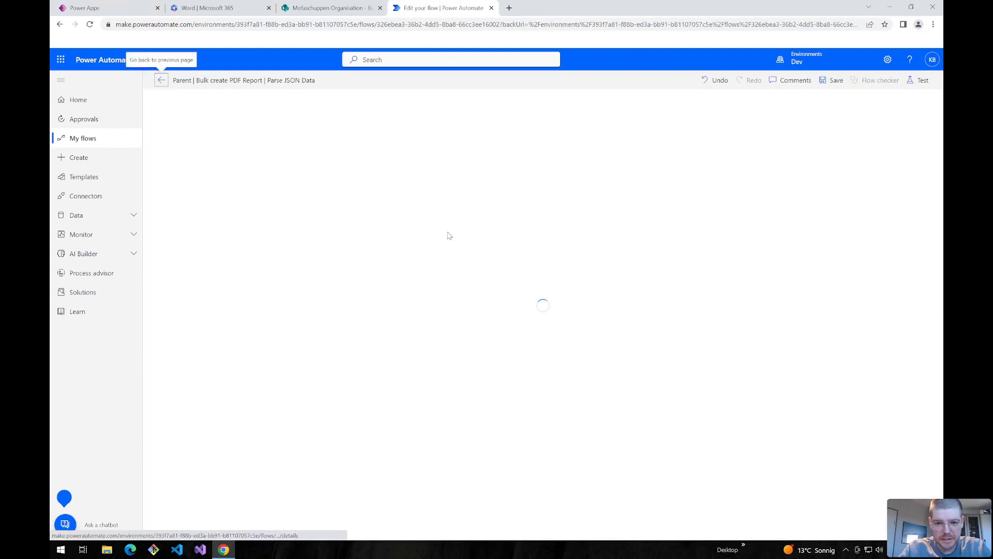
# - Add a Parse JSON action and generate its schema from a pasted sample JSON payload
pyautogui.click(506, 186)
pyautogui.write('parse')
pyautogui.click(439, 345)
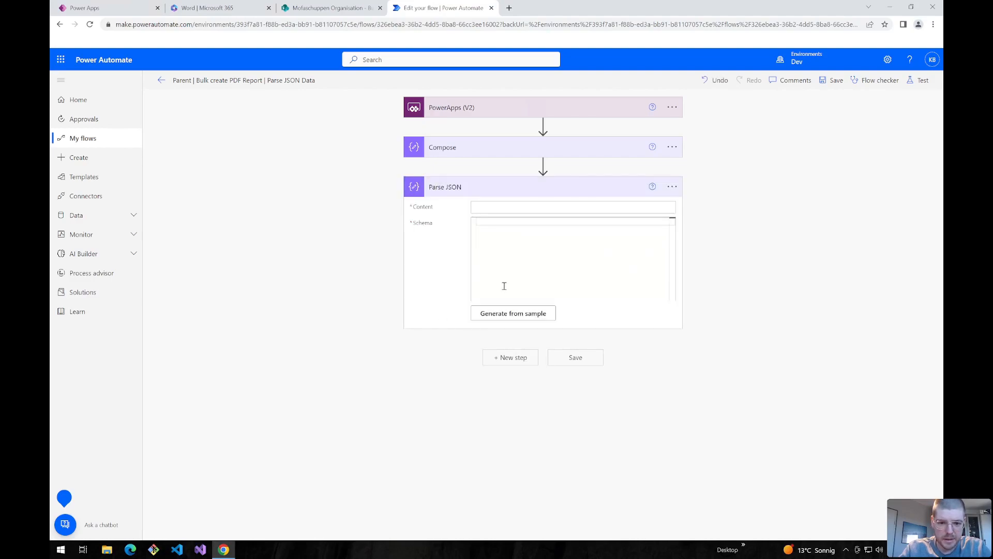
pyautogui.click(511, 313)
pyautogui.hotkey('ctrl', 'v')
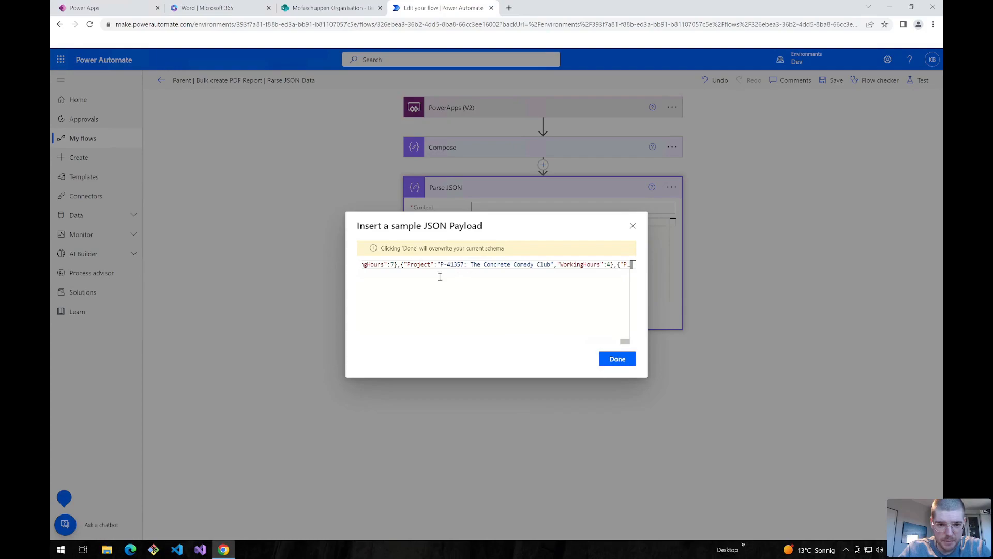
pyautogui.click(617, 358)
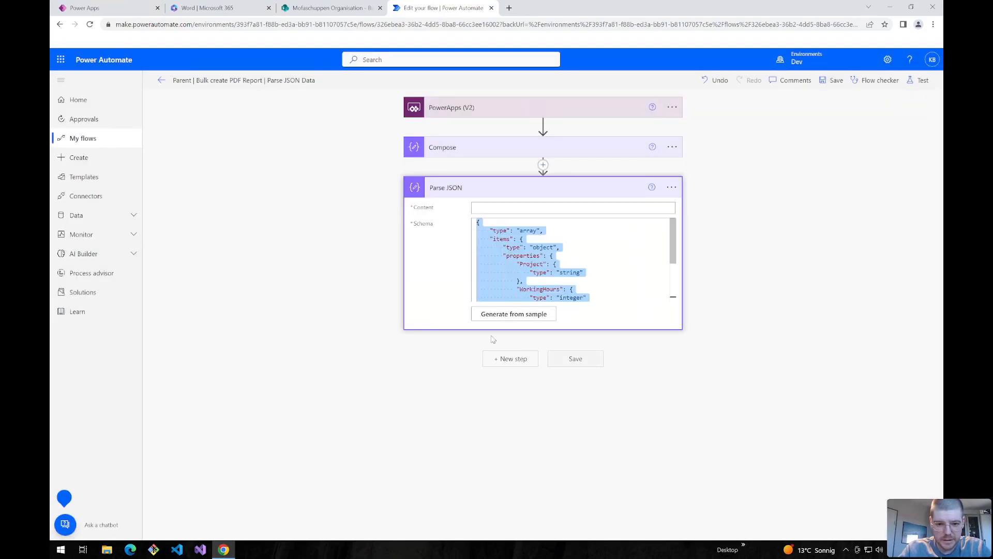
# - Set the Parse JSON content to the Compose Outputs
pyautogui.click(492, 207)
pyautogui.scroll(-3, 546, 266)
pyautogui.scroll(3, 546, 266)
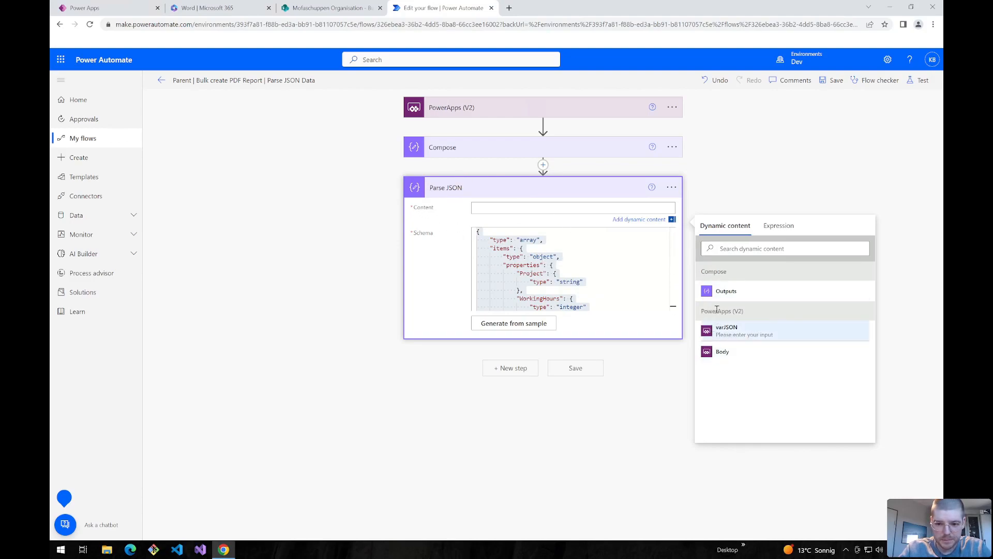
pyautogui.click(722, 292)
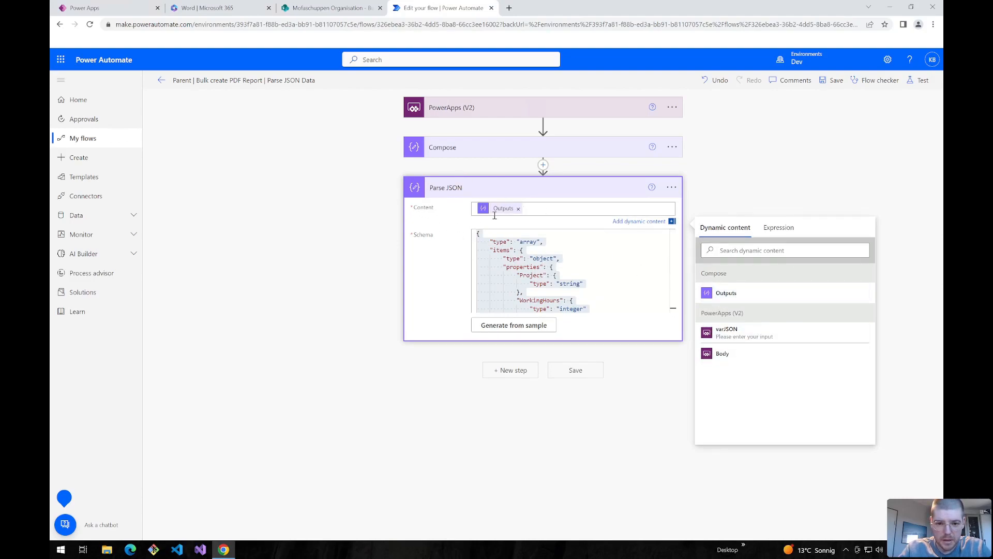
# - Change the WorkingHours type in the schema from integer to number and save the flow
pyautogui.click(538, 283)
pyautogui.scroll(-1, 537, 269)
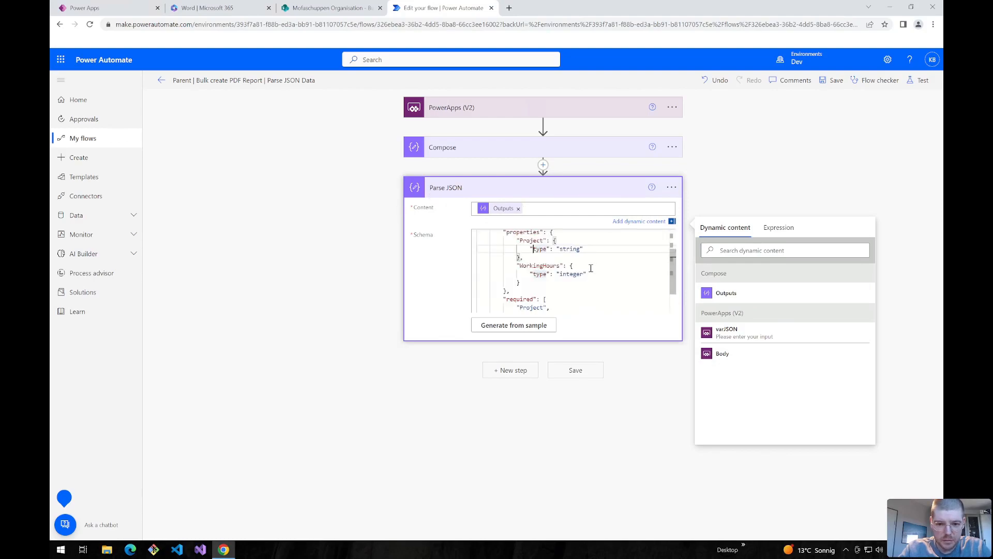
pyautogui.click(591, 268)
pyautogui.doubleClick(574, 264)
pyautogui.write('number')
pyautogui.moveTo(584, 265); pyautogui.dragTo(530, 264)
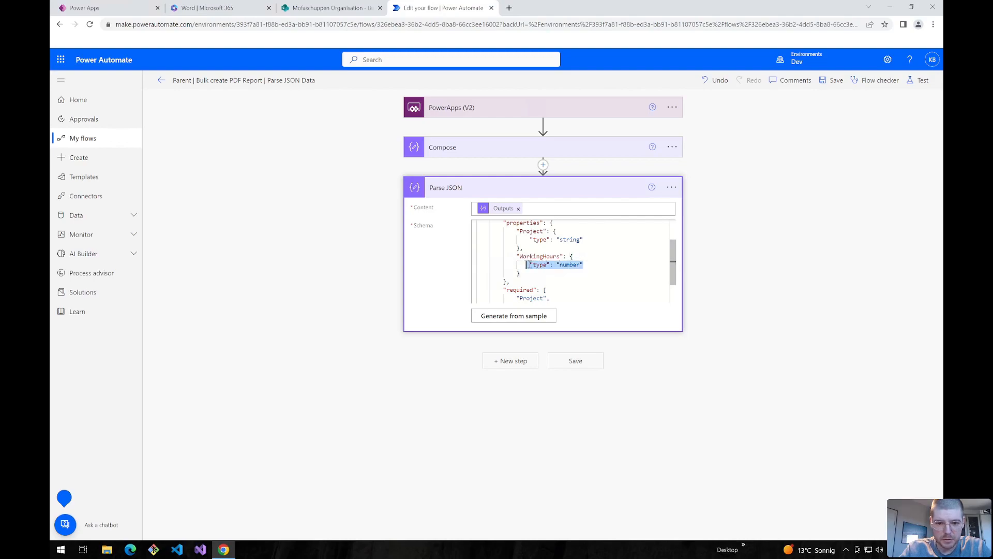
pyautogui.click(831, 80)
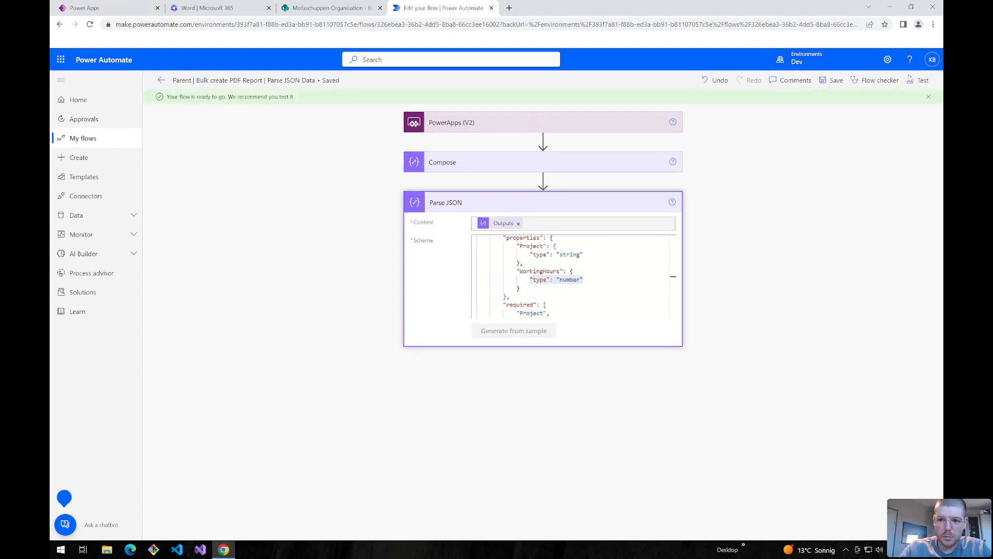
# - Test the flow using the most recent successful trigger run
pyautogui.click(917, 81)
pyautogui.click(808, 164)
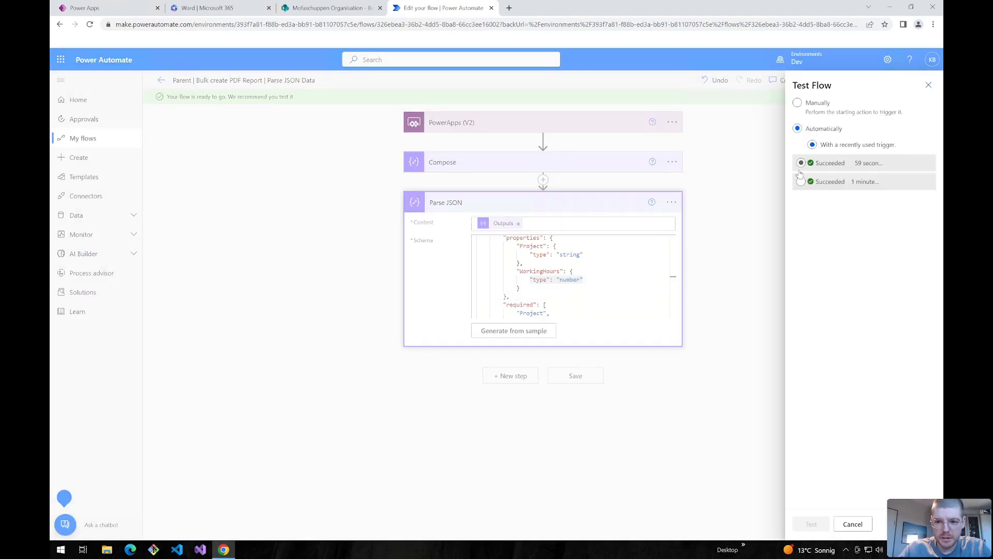
pyautogui.click(800, 530)
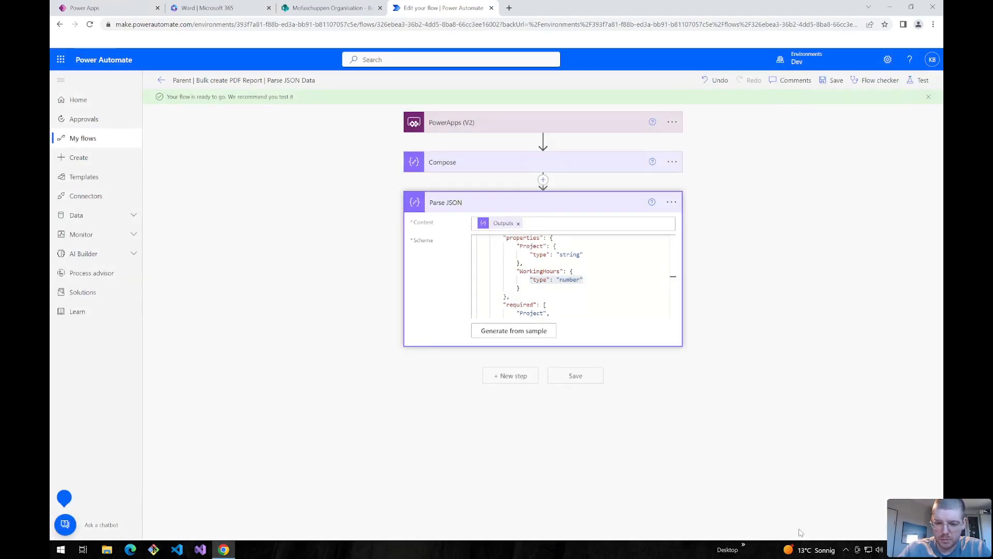
# - Check that Parse JSON outputs Project and WorkingHours fields, then return to editing
pyautogui.click(563, 217)
pyautogui.scroll(-2, 496, 463)
pyautogui.scroll(2, 496, 463)
pyautogui.moveTo(501, 456); pyautogui.dragTo(408, 450)
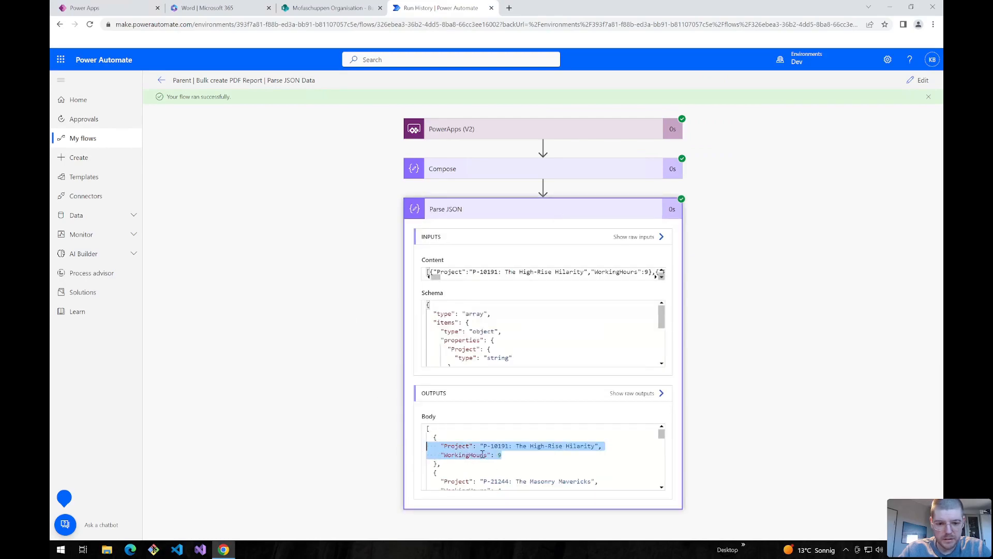
pyautogui.click(450, 448)
pyautogui.doubleClick(456, 446)
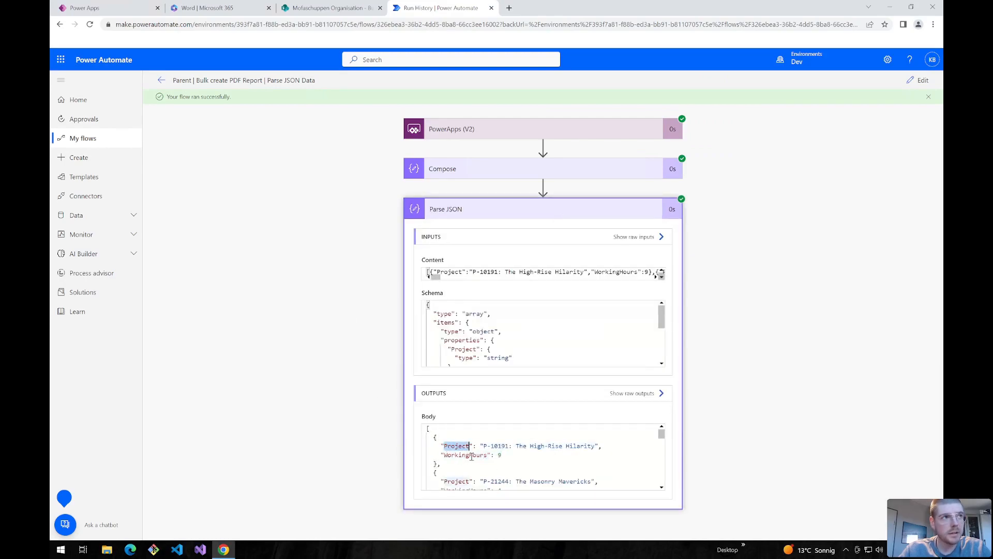
pyautogui.doubleClick(472, 455)
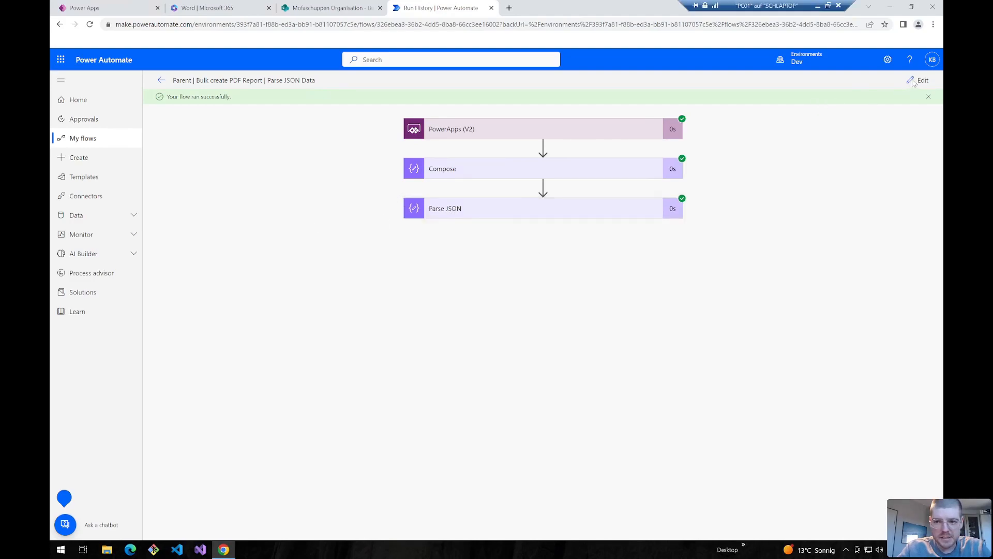
pyautogui.click(914, 82)
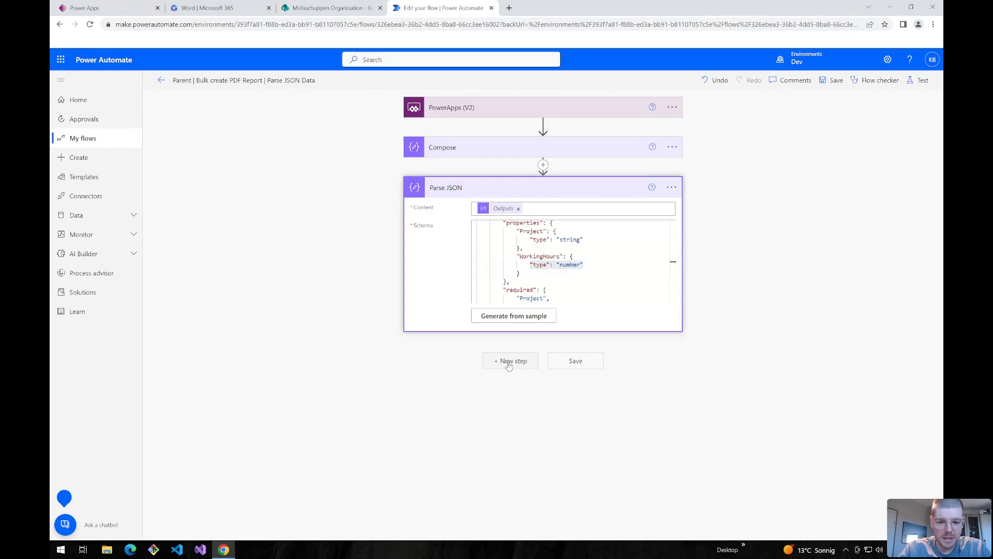
# - Add a Select step from the Parse JSON Body mapping key Project to the Project value
pyautogui.click(510, 362)
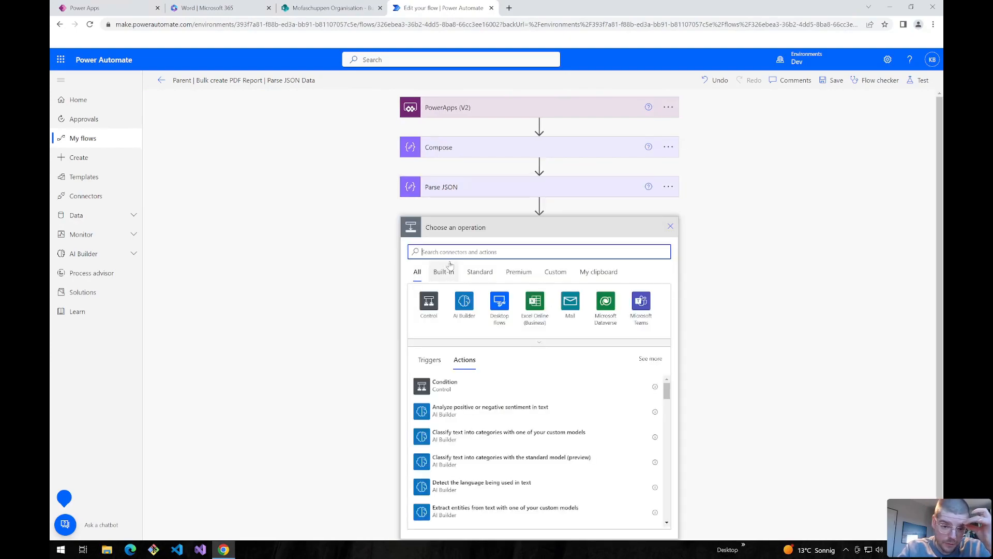
pyautogui.write('select')
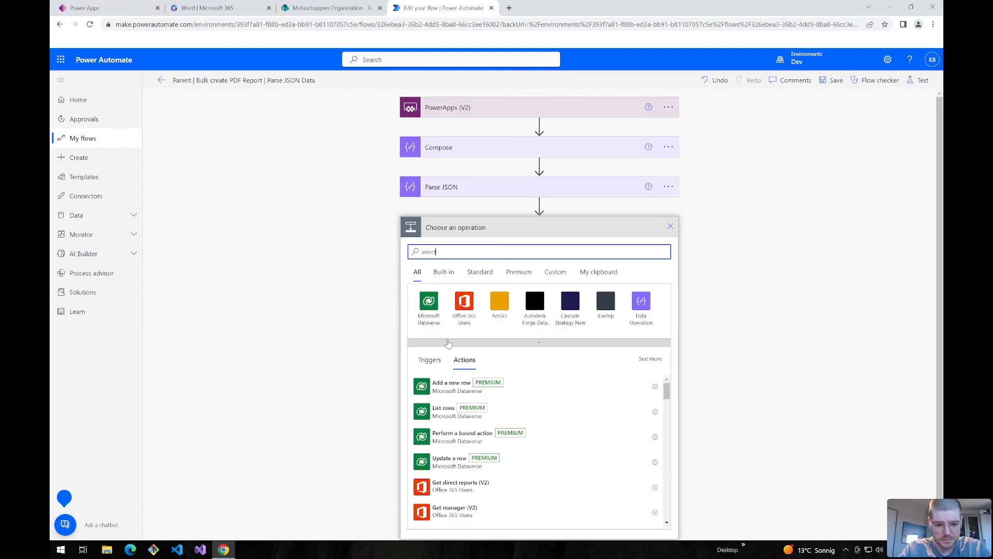
pyautogui.click(442, 447)
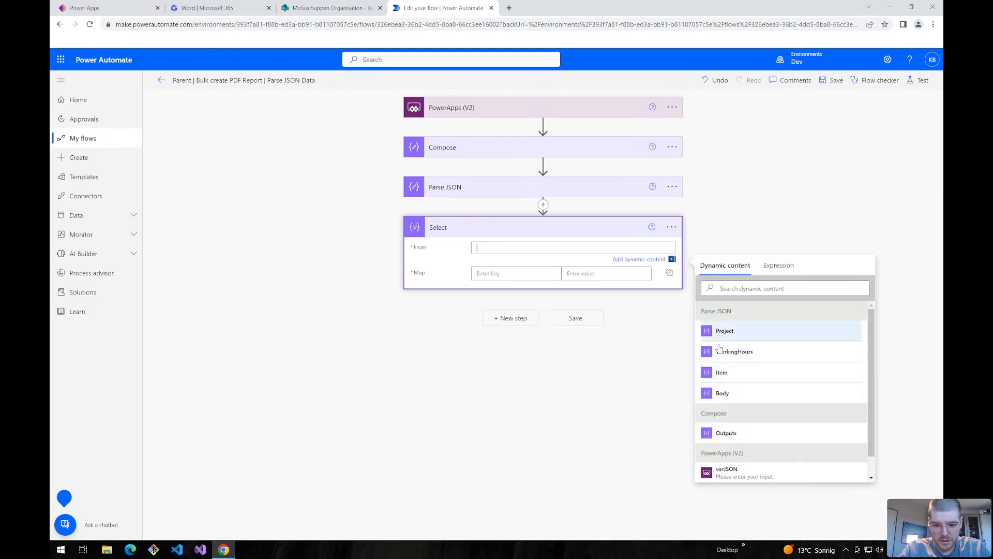
pyautogui.click(722, 393)
pyautogui.click(496, 277)
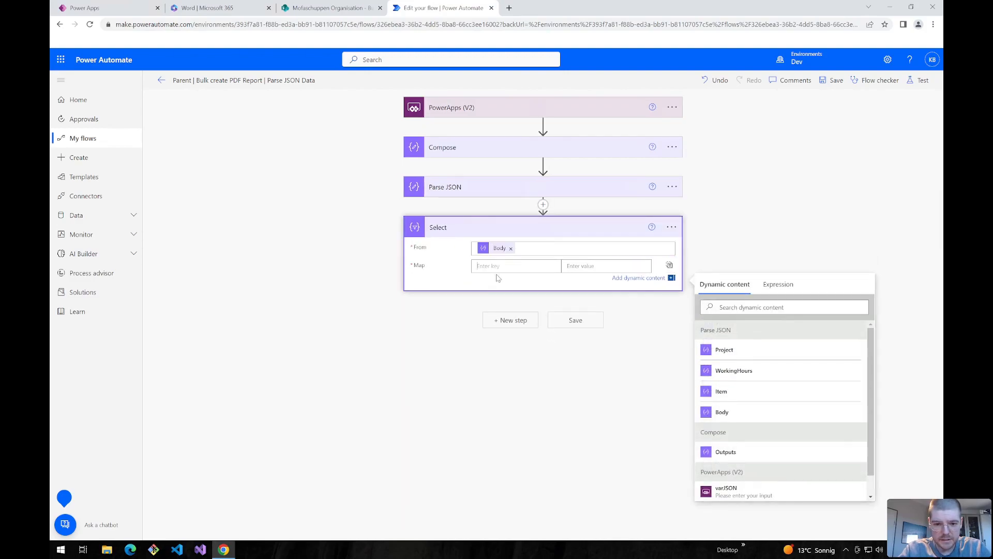
pyautogui.write('Project')
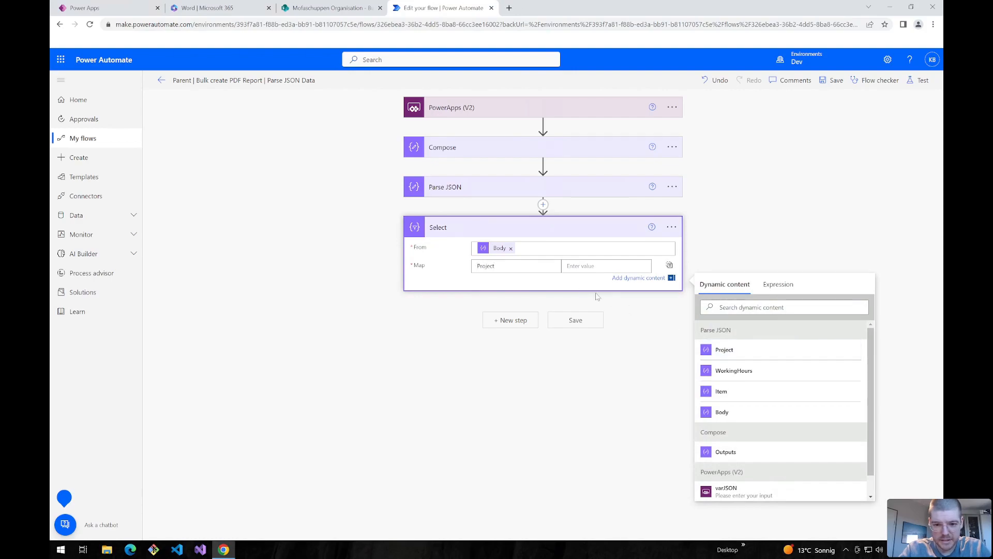
pyautogui.click(583, 268)
pyautogui.click(724, 364)
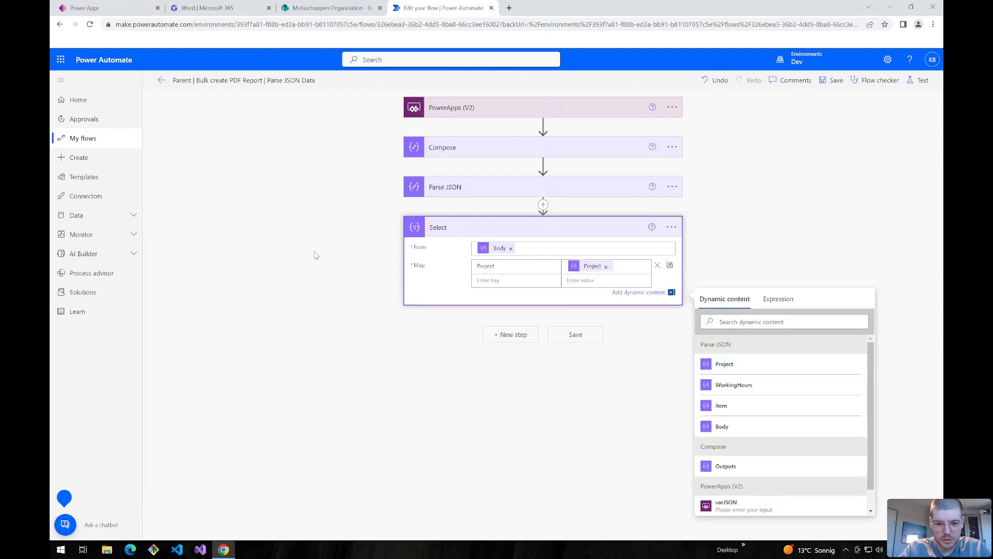
# - Add a Compose step after Select and title it 'Compose unique Projects'
pyautogui.click(511, 334)
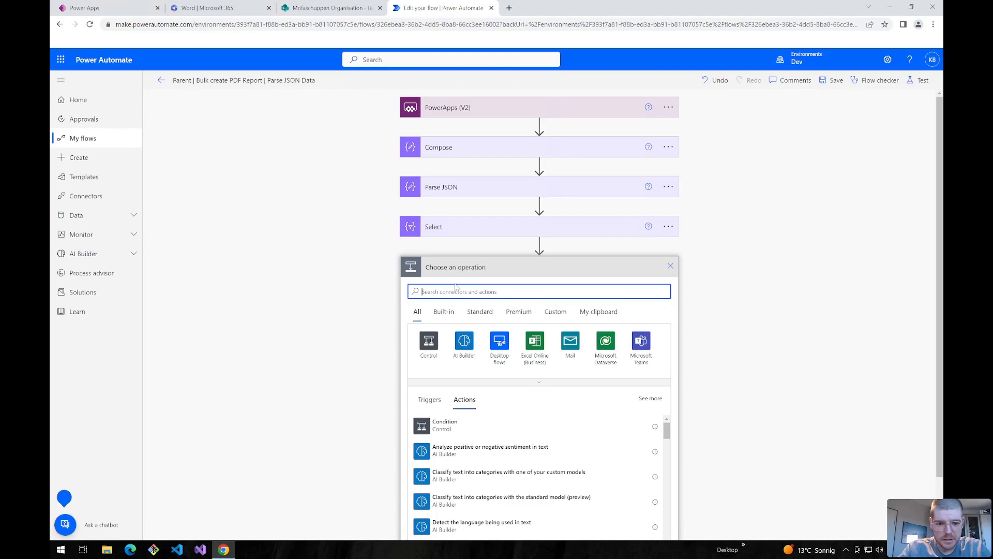
pyautogui.write('compose')
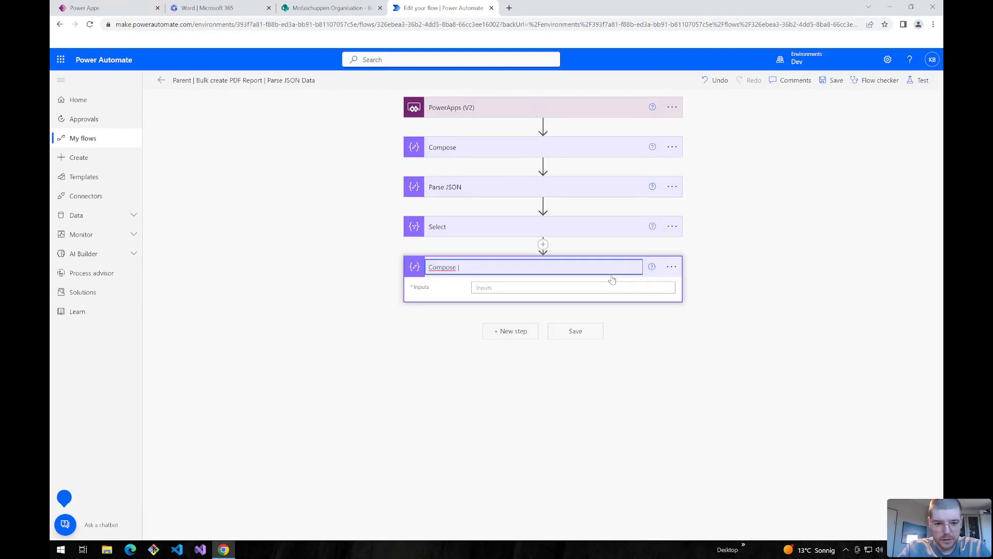
pyautogui.write('Compose unique Projekc')
# - Fix the title to 'Compose unique Projects' and start a union() expression on the Select output
pyautogui.press('BackSpace')
pyautogui.press('BackSpace')
pyautogui.write('cts')
pyautogui.click(612, 288)
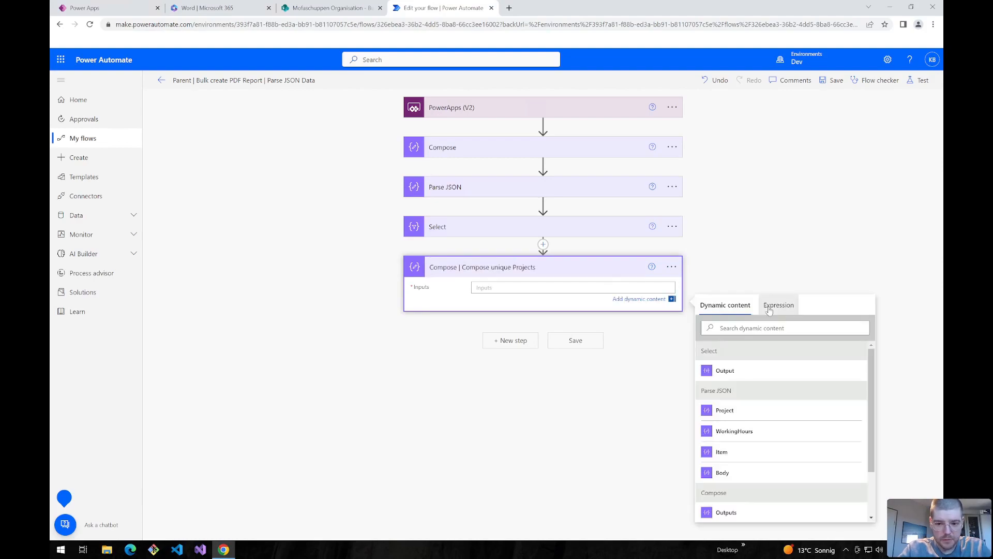
pyautogui.click(779, 298)
pyautogui.write('union(')
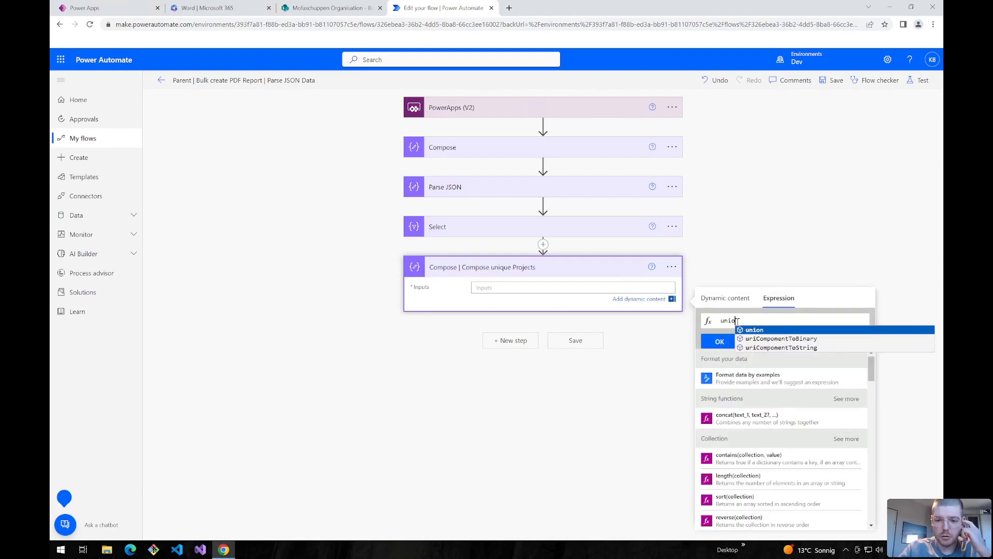
pyautogui.click(720, 303)
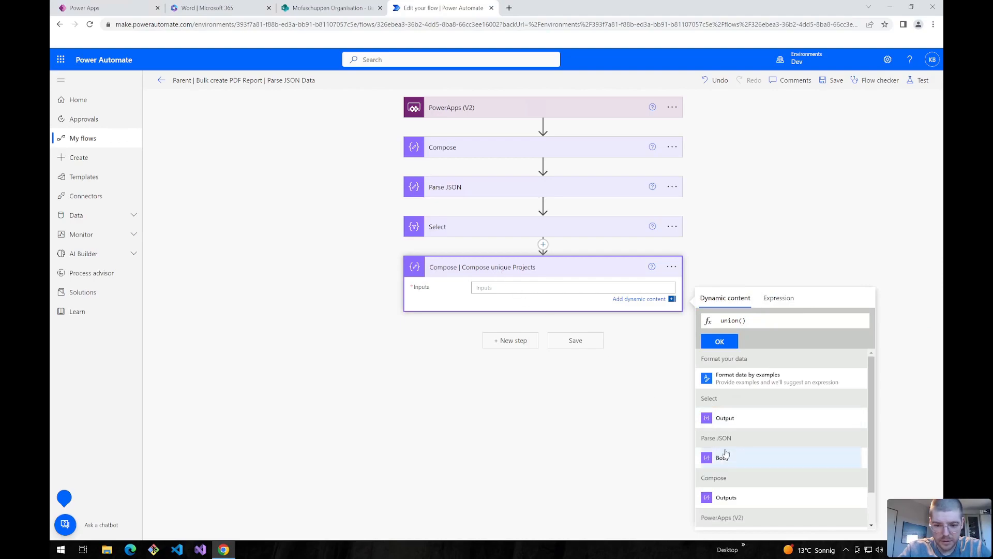
pyautogui.click(725, 419)
pyautogui.write(',')
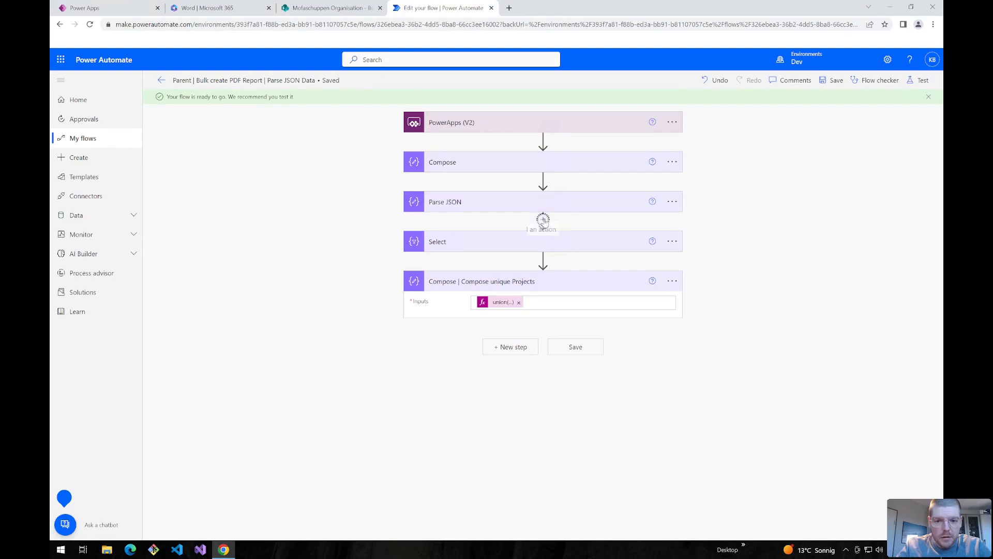
# - Insert a new action after Parse JSON and search for 'vari'
pyautogui.click(543, 220)
pyautogui.click(529, 237)
pyautogui.write('vari')
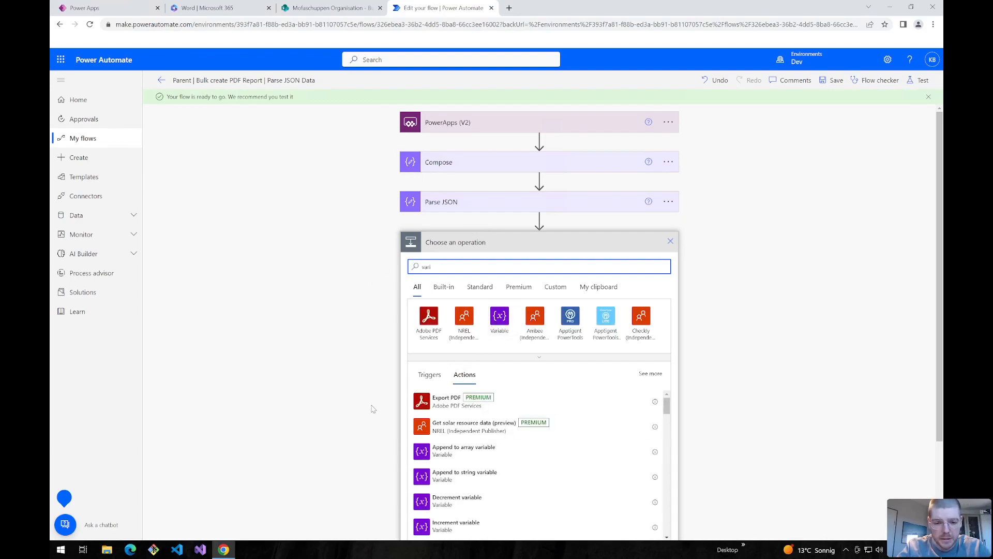
# - Make the variable a String initialized to length() of the Parse JSON body
pyautogui.scroll(-2, 360, 363)
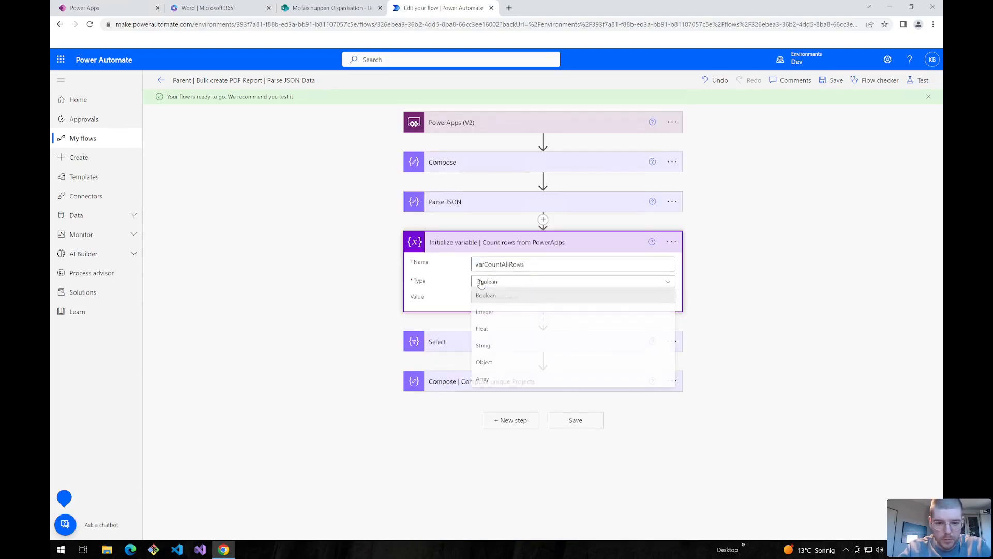
pyautogui.click(487, 346)
pyautogui.click(497, 299)
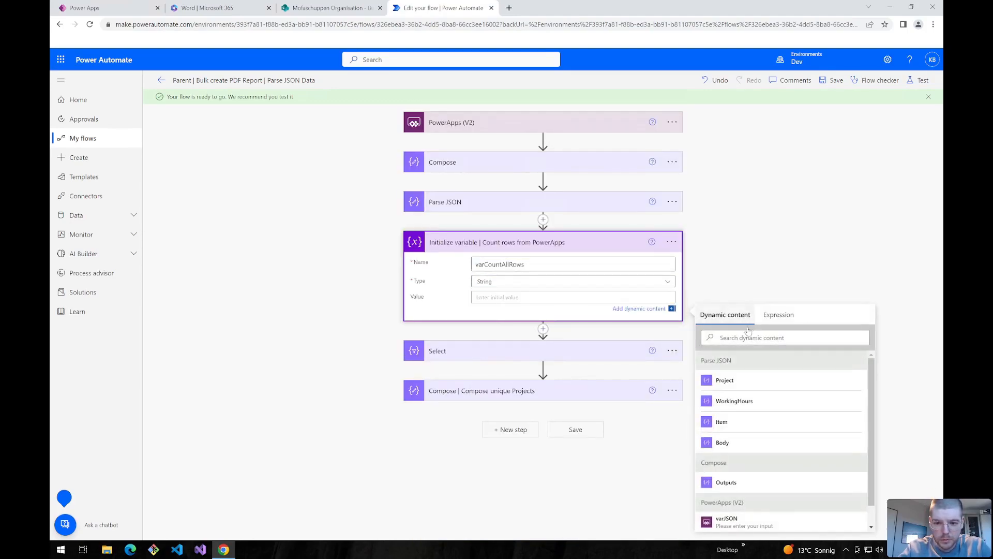
pyautogui.click(774, 316)
pyautogui.write('length')
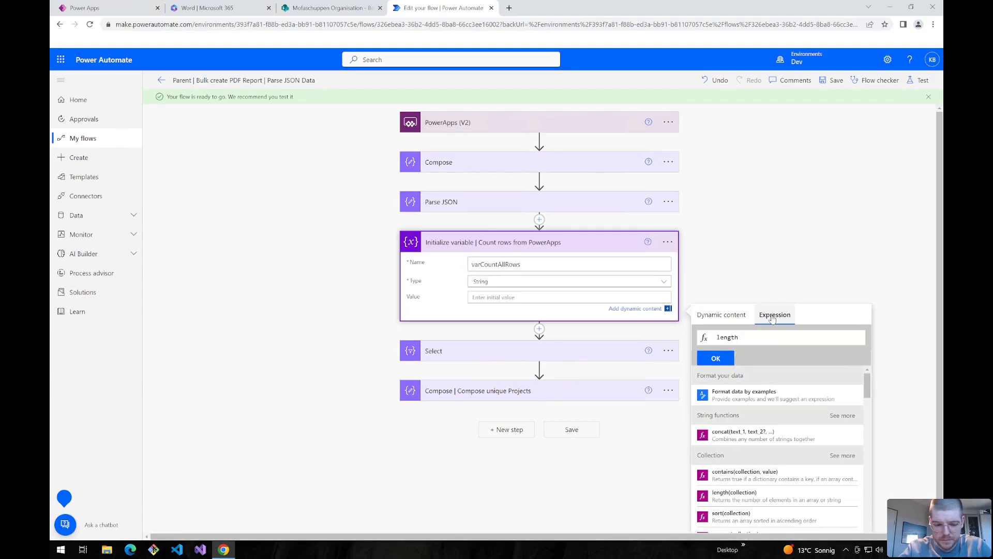
pyautogui.write('(')
pyautogui.click(721, 315)
pyautogui.click(718, 435)
pyautogui.click(715, 358)
pyautogui.click(696, 250)
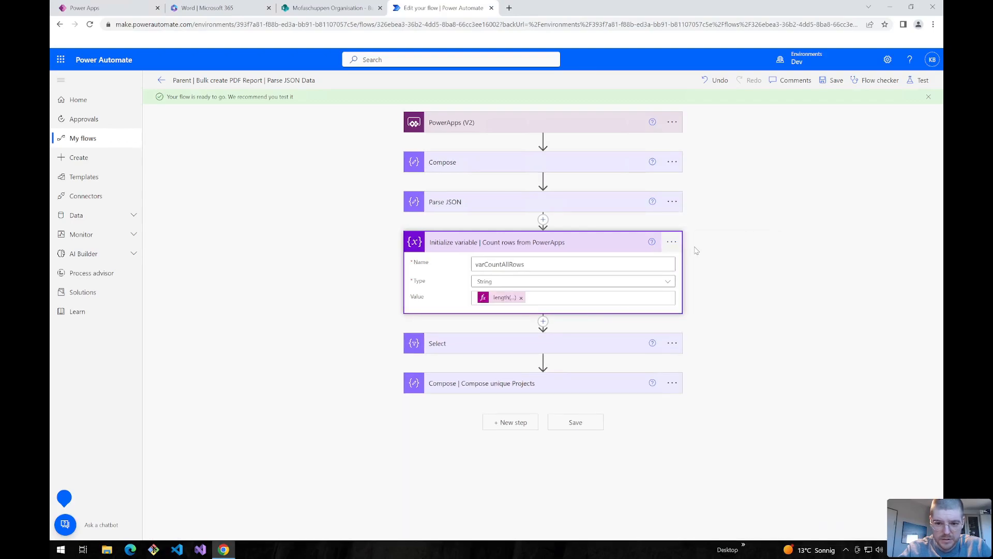
# - Copy the variable action to the clipboard and add a new step at the end
pyautogui.click(672, 243)
pyautogui.click(705, 244)
pyautogui.click(504, 436)
pyautogui.click(502, 431)
# - Paste the copied variable action and rename it 'Count unique projects'
pyautogui.click(599, 405)
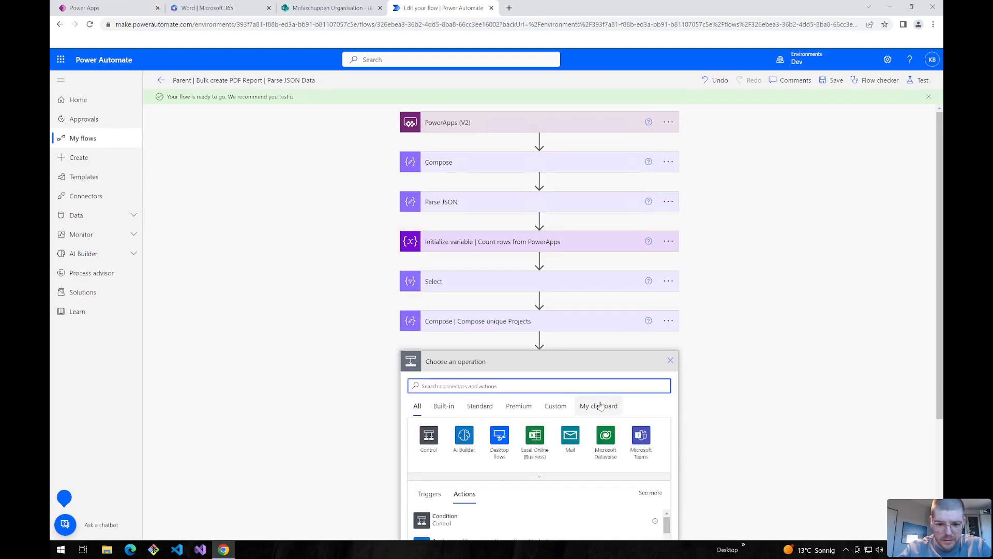
pyautogui.click(569, 414)
pyautogui.moveTo(569, 361); pyautogui.dragTo(517, 362)
pyautogui.press('BackSpace')
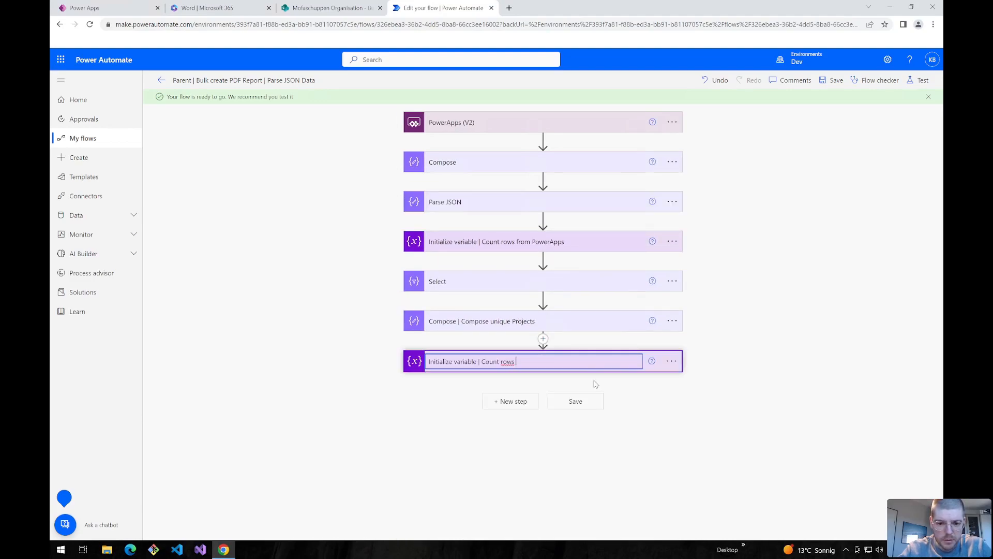
pyautogui.doubleClick(499, 362)
pyautogui.write('unique projects')
pyautogui.press('Return')
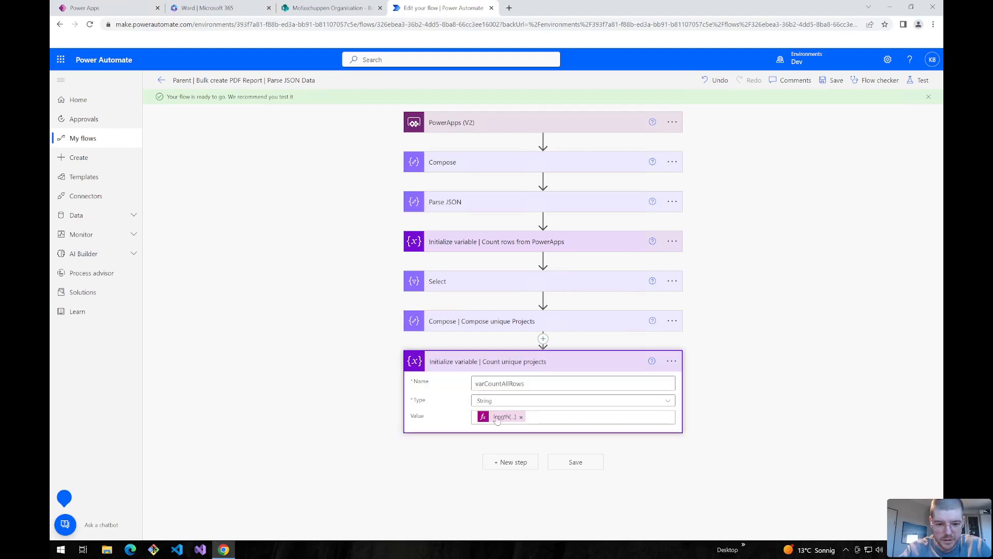
# - Change its Value to length() of the Compose unique Projects outputs and save
pyautogui.click(496, 417)
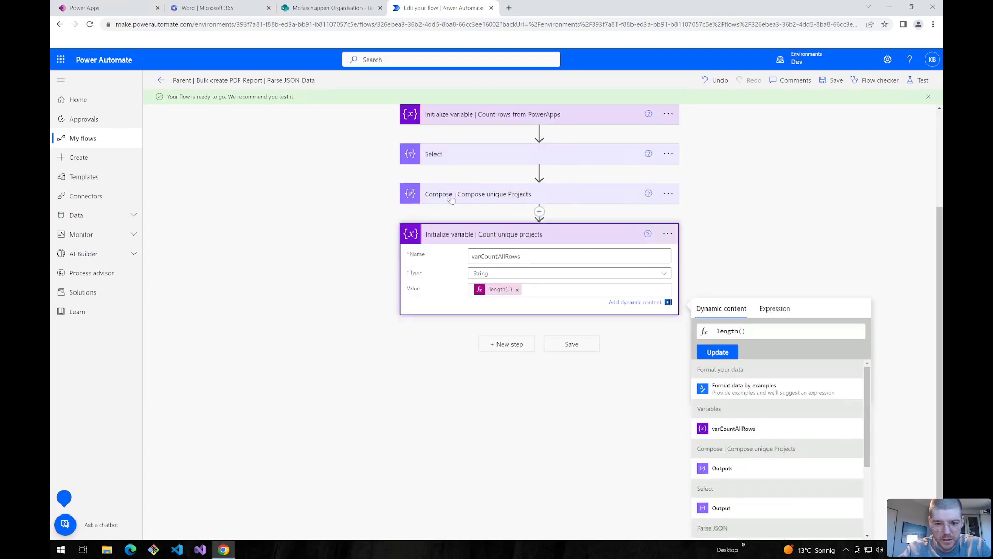
pyautogui.click(724, 470)
pyautogui.click(721, 353)
pyautogui.click(830, 82)
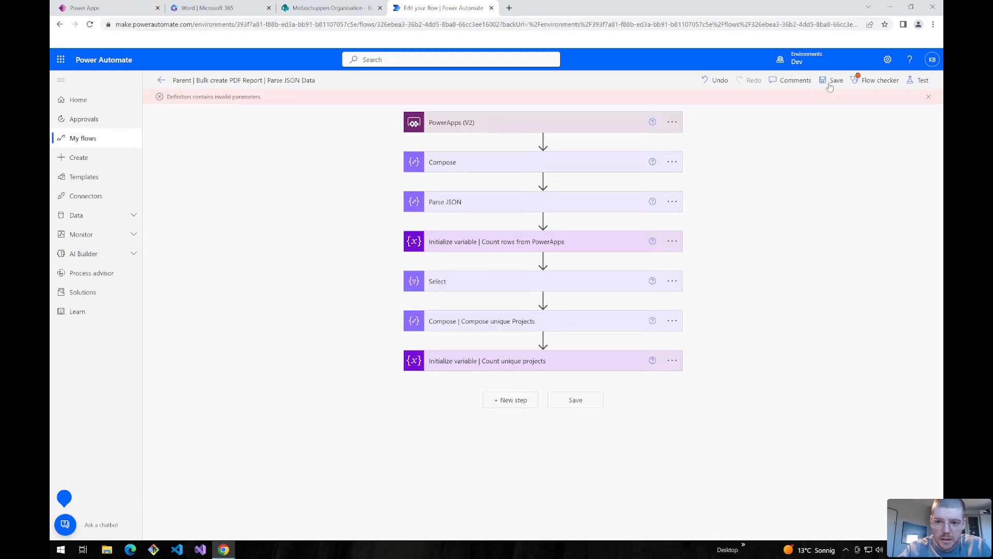
pyautogui.click(512, 382)
# - Rename the variable from varCountAllRows to varCountUniqueProject
pyautogui.click(516, 382)
pyautogui.moveTo(512, 383); pyautogui.dragTo(501, 383)
pyautogui.press('BackSpace')
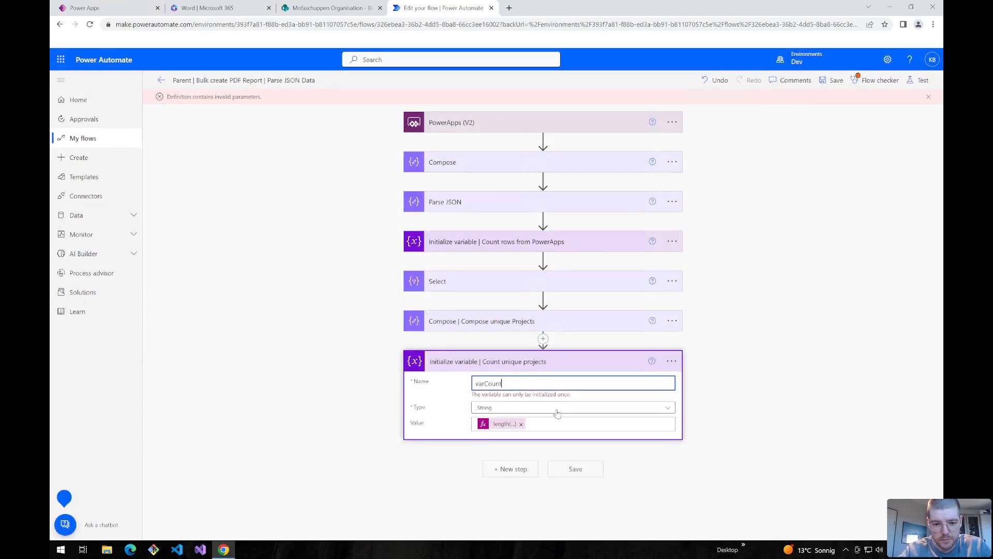
pyautogui.write('UniqueProject')
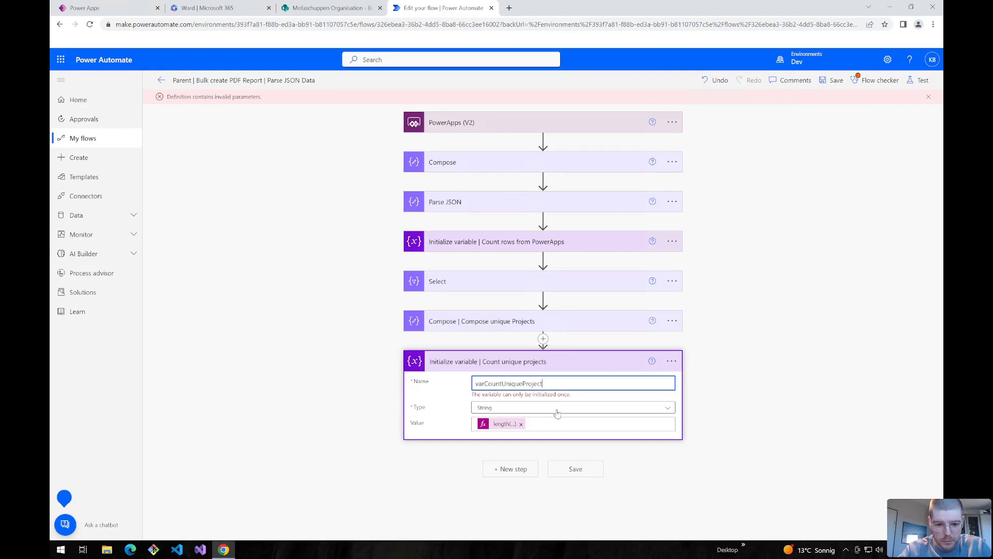
pyautogui.click(259, 340)
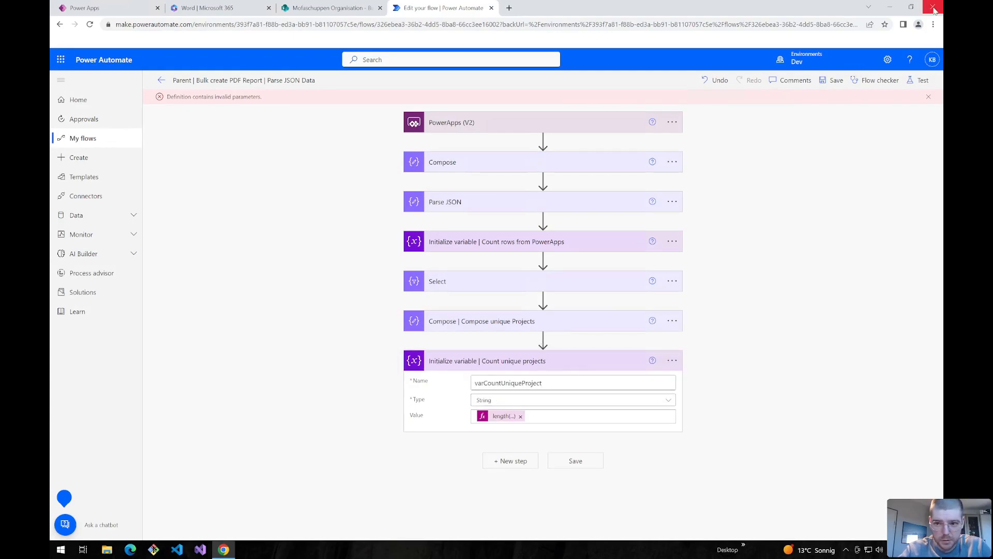
# - Test-run the flow with Save & Test and confirm varCountAllRows shows 500
pyautogui.click(921, 81)
pyautogui.click(811, 530)
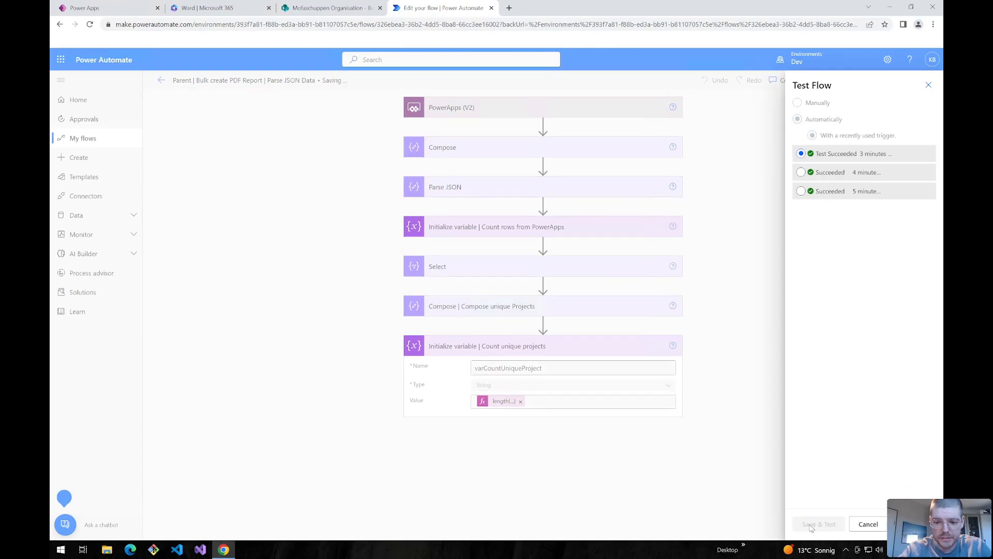
pyautogui.scroll(-1, 452, 301)
pyautogui.scroll(5, 480, 350)
pyautogui.scroll(-8, 475, 343)
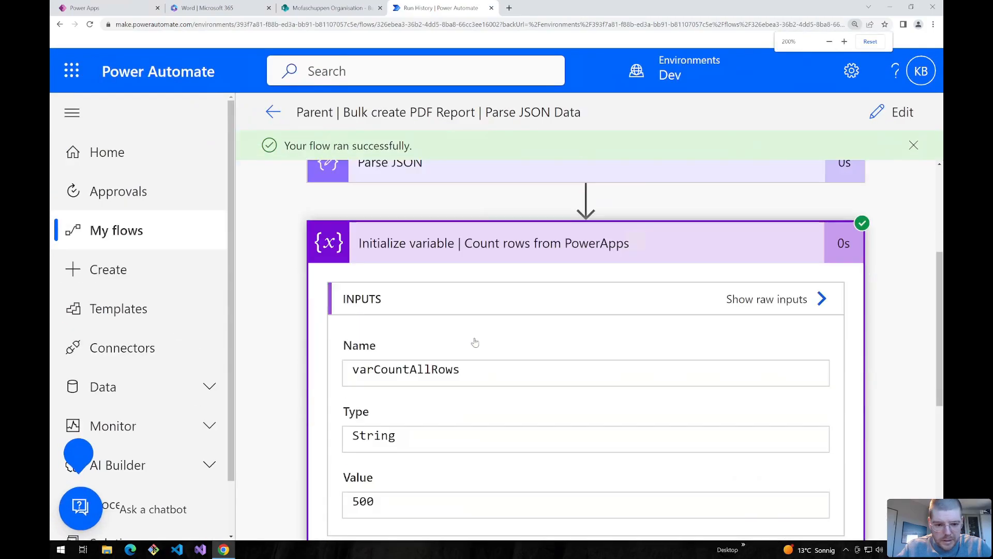
pyautogui.doubleClick(360, 314)
# - Compare the 500 row count with the sample data in the Power Apps app, then return to the run history
pyautogui.click(148, 7)
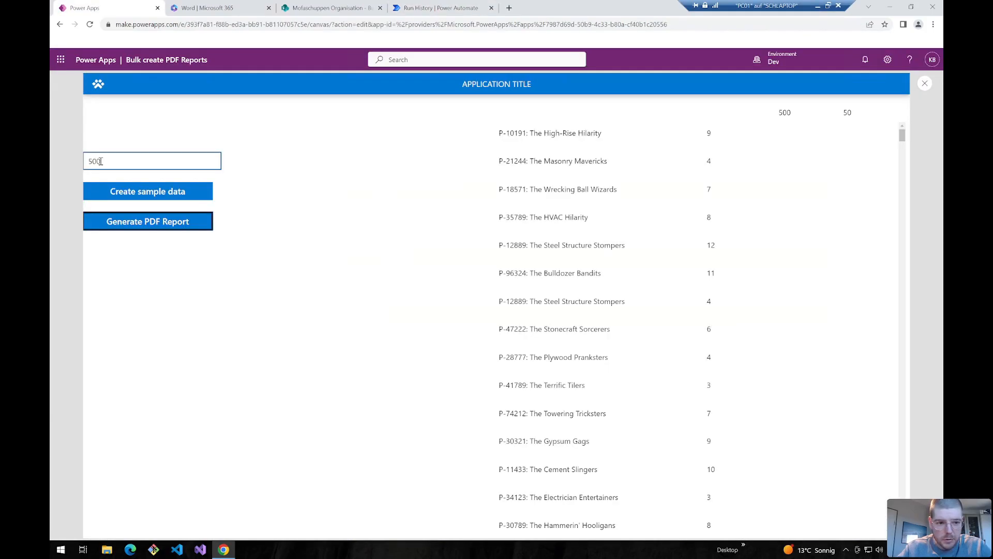
pyautogui.click(103, 162)
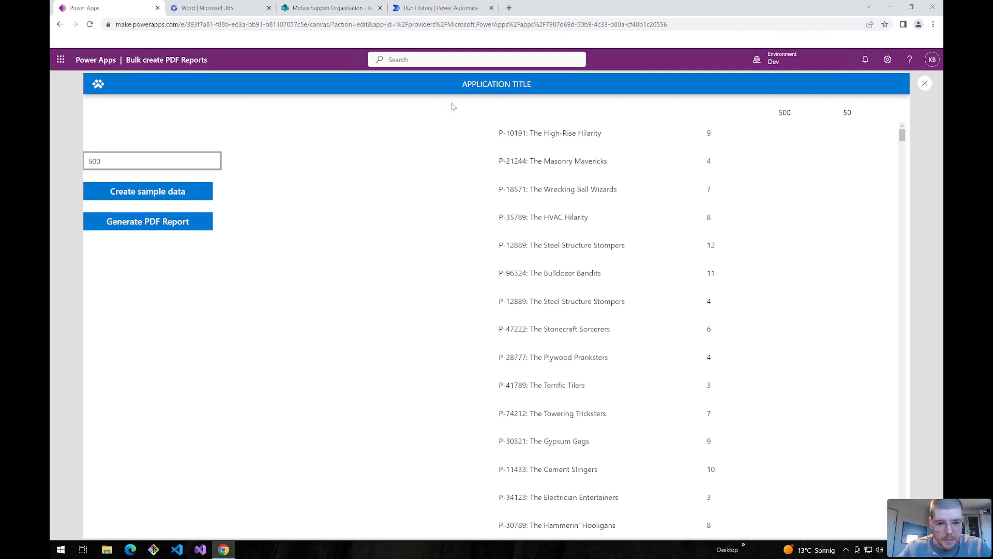
pyautogui.click(406, 6)
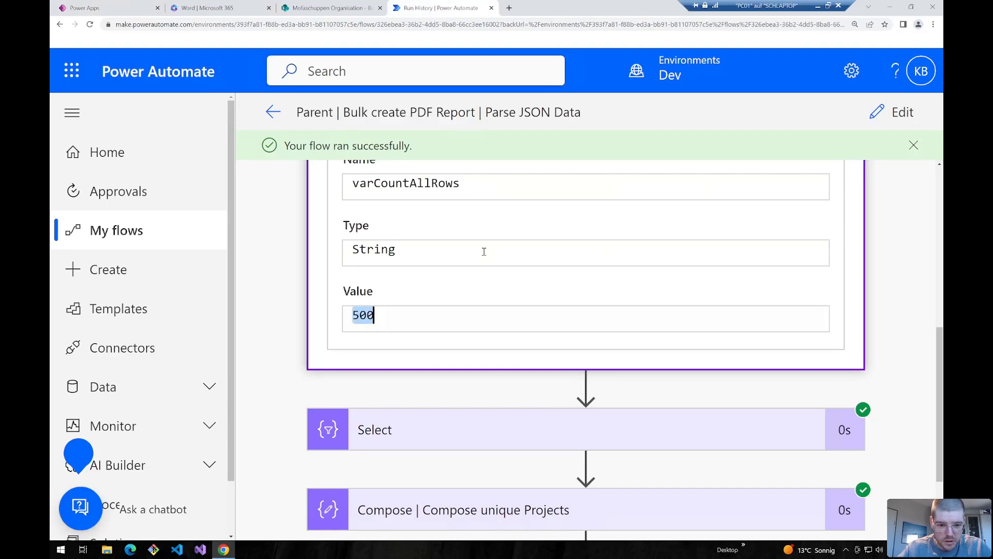
pyautogui.scroll(-2, 484, 253)
pyautogui.scroll(-4, 450, 484)
pyautogui.scroll(-1, 452, 476)
pyautogui.moveTo(354, 475); pyautogui.dragTo(367, 475)
pyautogui.hotkey('ctrl', '-')
pyautogui.hotkey('ctrl', '-')
pyautogui.hotkey('ctrl', '-')
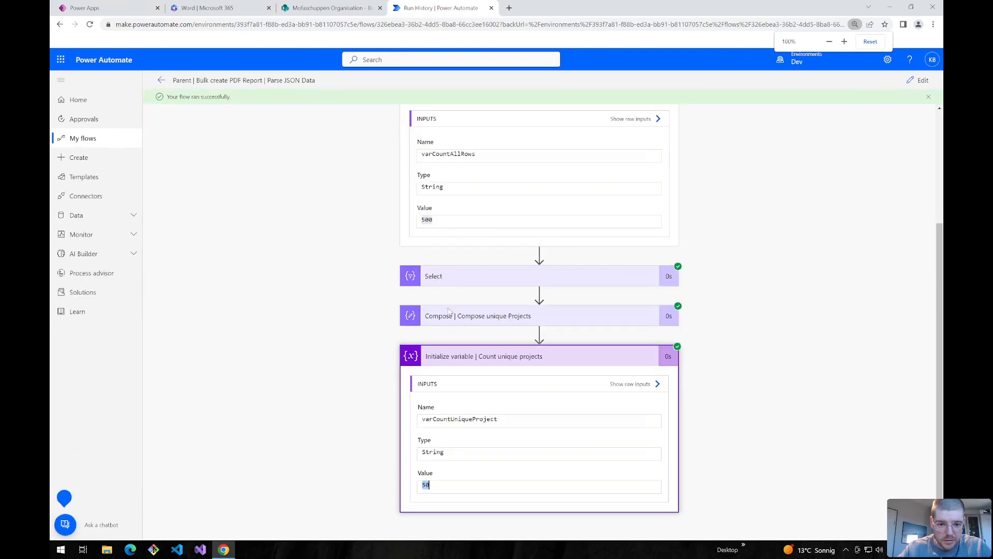
# - Check the Compose unique Projects output for 50 unique projects, then collapse the action details
pyautogui.click(465, 323)
pyautogui.scroll(-5, 449, 326)
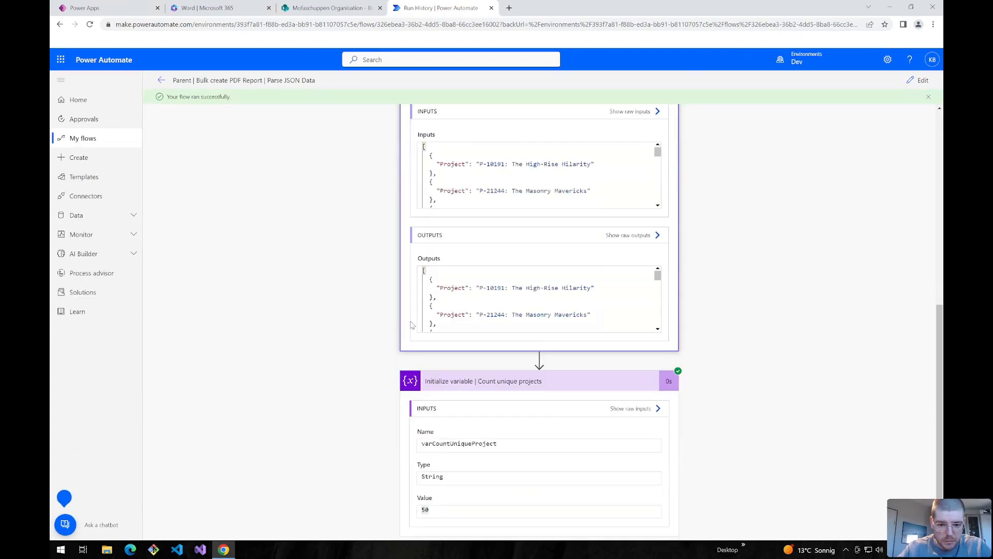
pyautogui.scroll(4, 481, 290)
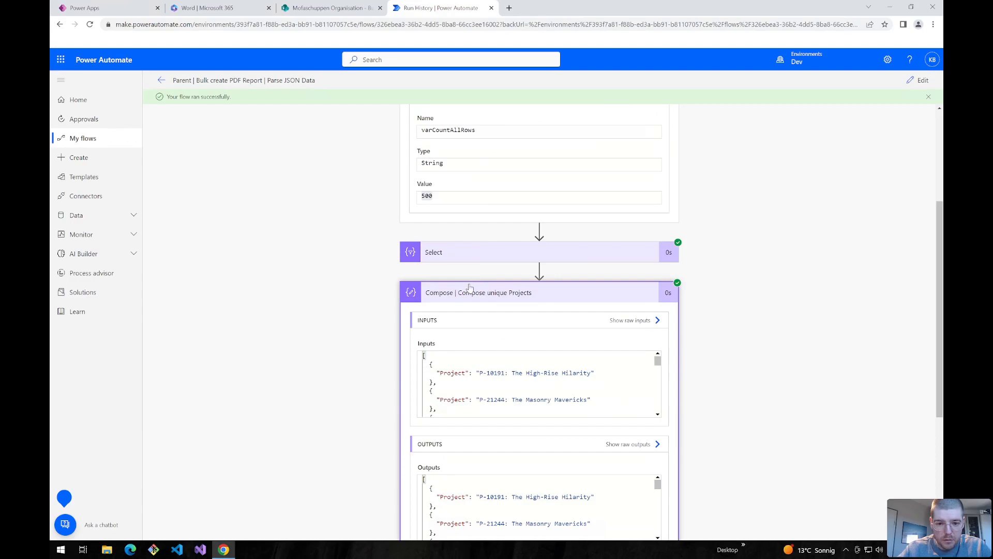
pyautogui.click(470, 287)
pyautogui.click(472, 355)
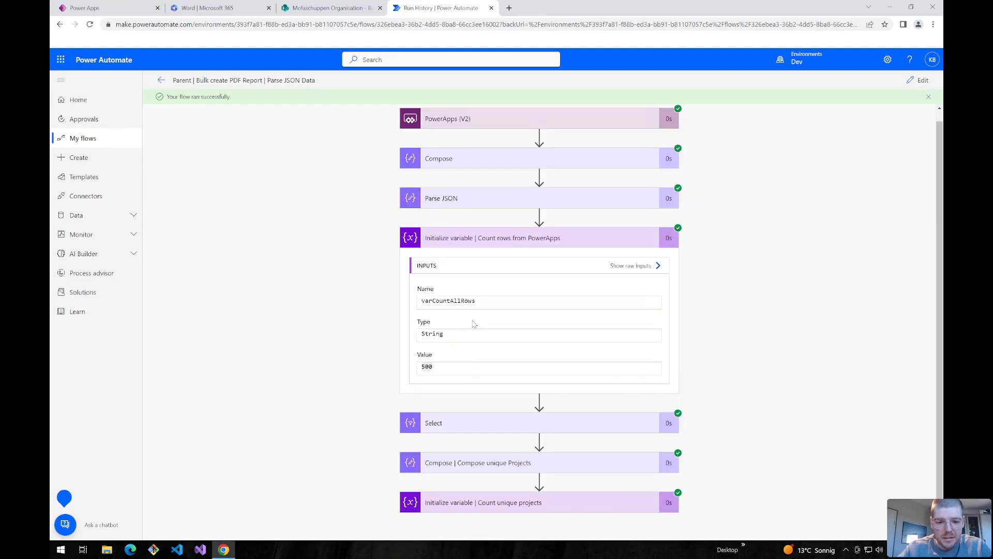
pyautogui.click(456, 236)
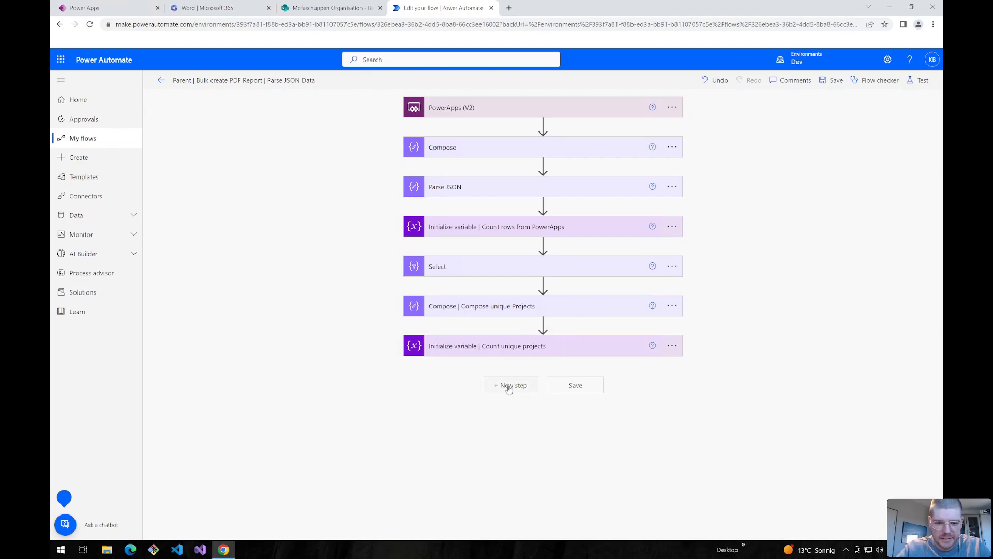
# - Add a Scope, move the Compose through Compose unique Projects actions into it, and rename it Main
pyautogui.click(508, 387)
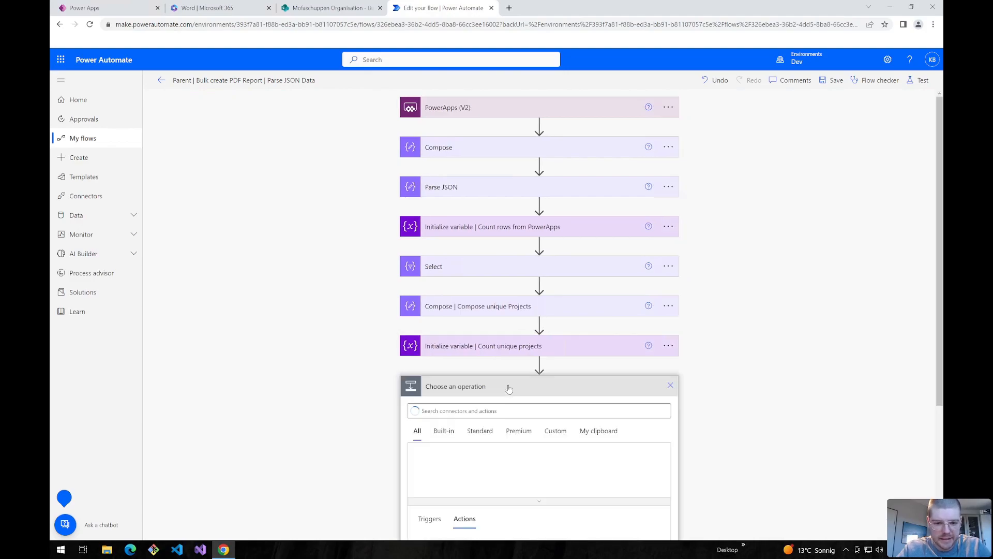
pyautogui.click(467, 411)
pyautogui.write('scope')
pyautogui.scroll(-4, 272, 347)
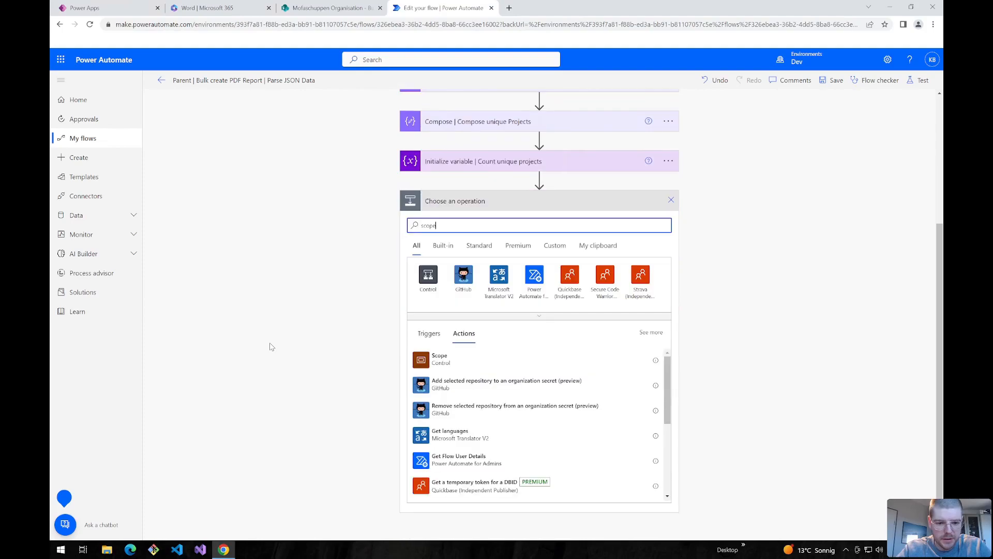
pyautogui.click(439, 358)
pyautogui.moveTo(459, 143); pyautogui.dragTo(494, 179)
pyautogui.moveTo(481, 397); pyautogui.dragTo(523, 288)
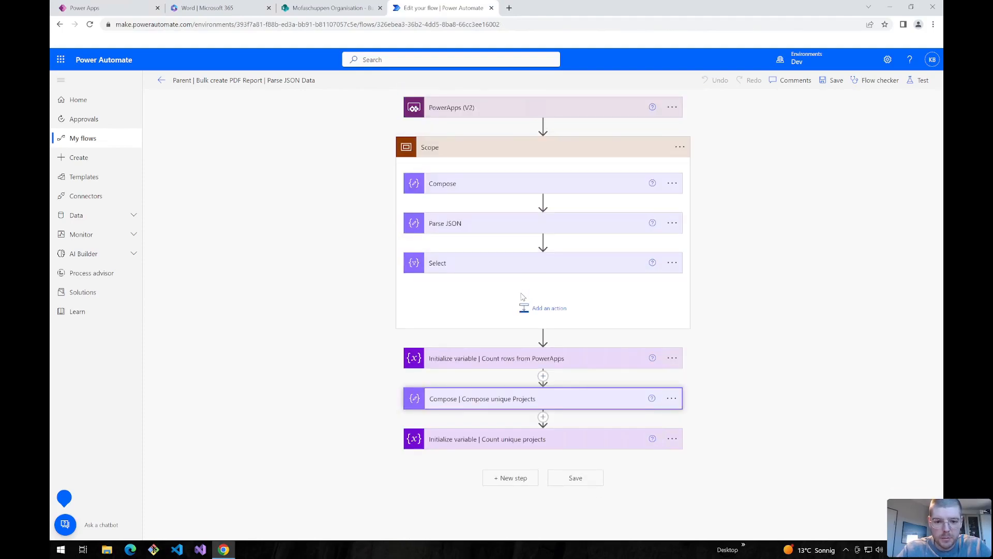
pyautogui.click(680, 147)
pyautogui.click(718, 181)
pyautogui.write('main')
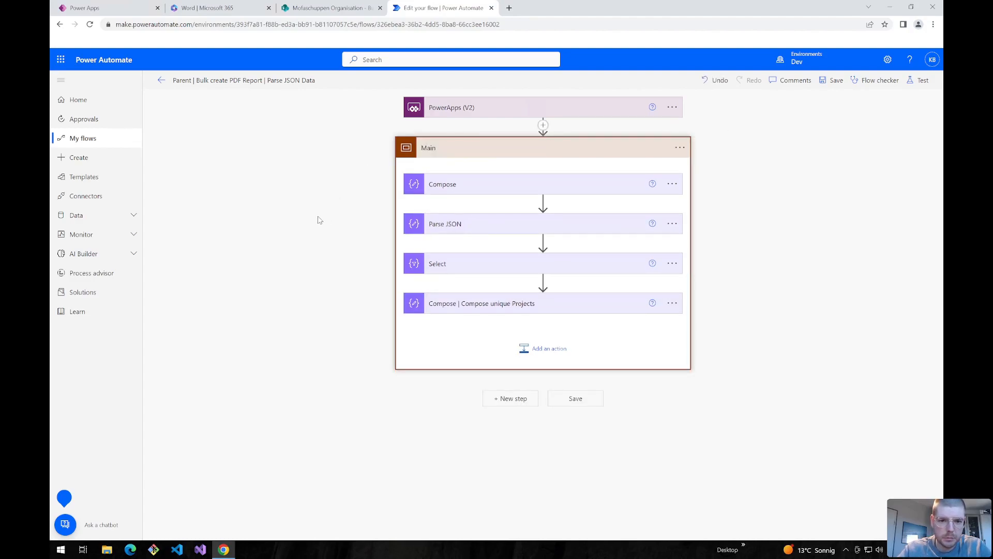
# - Add a second Scope after Main and rename it Exception Handling
pyautogui.click(511, 398)
pyautogui.write('sc')
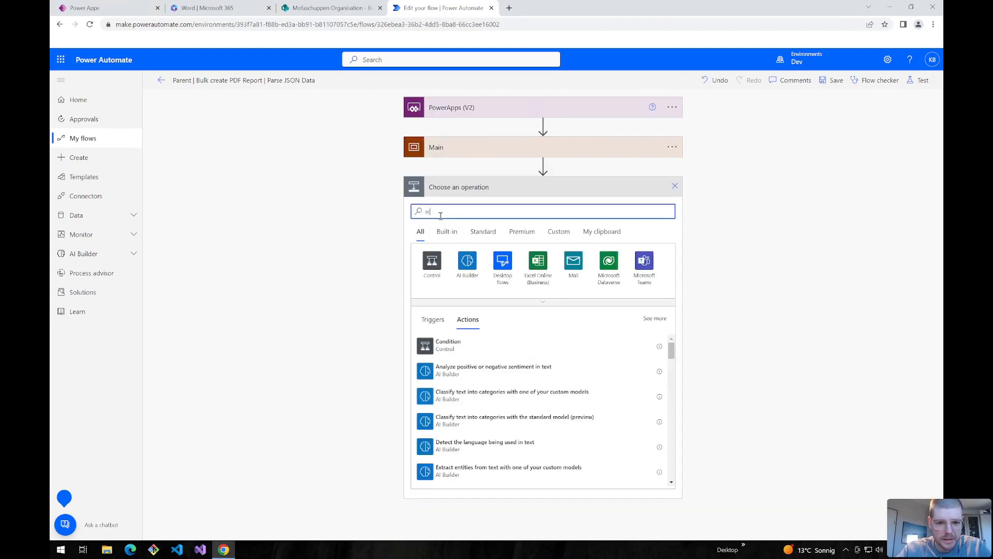
pyautogui.write('ope')
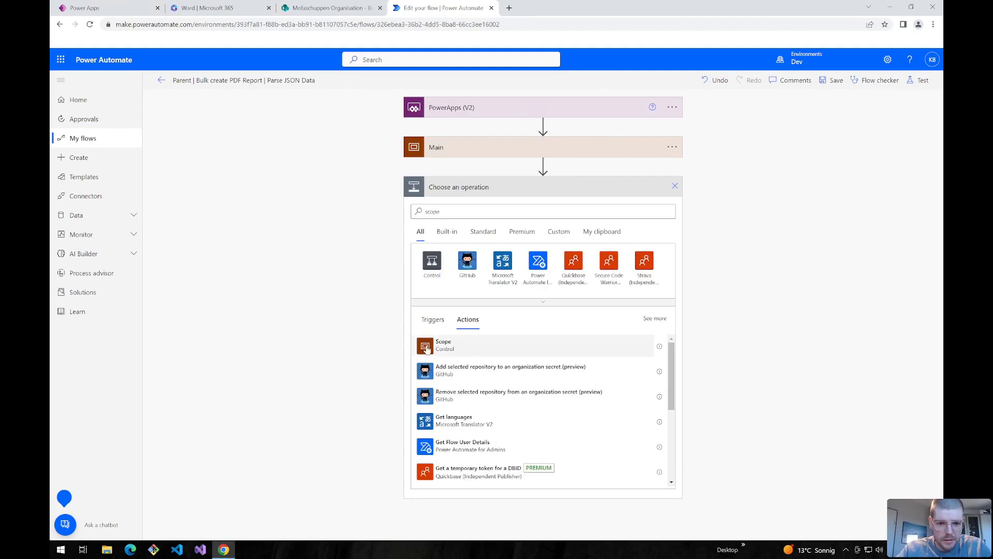
pyautogui.click(445, 344)
pyautogui.click(672, 187)
pyautogui.click(714, 219)
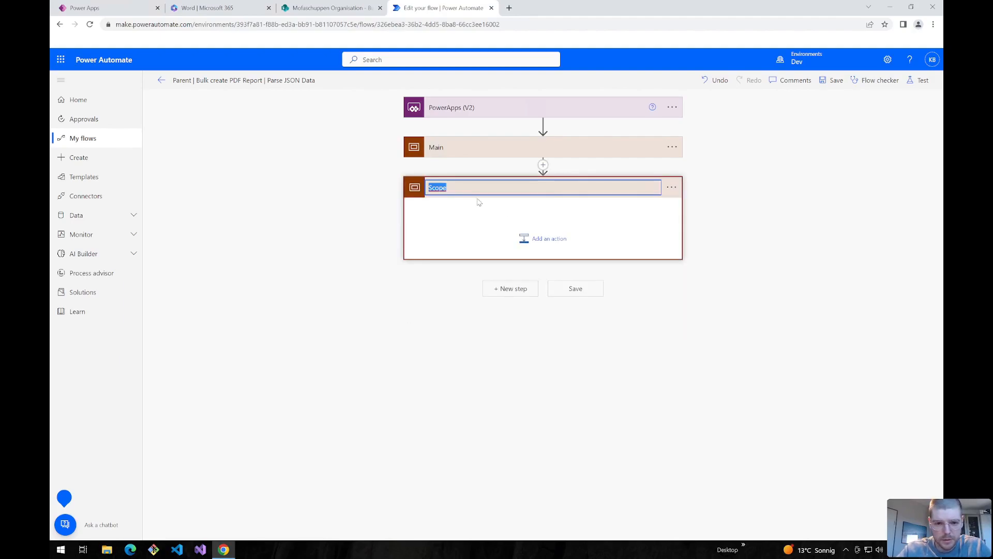
pyautogui.write('Excep')
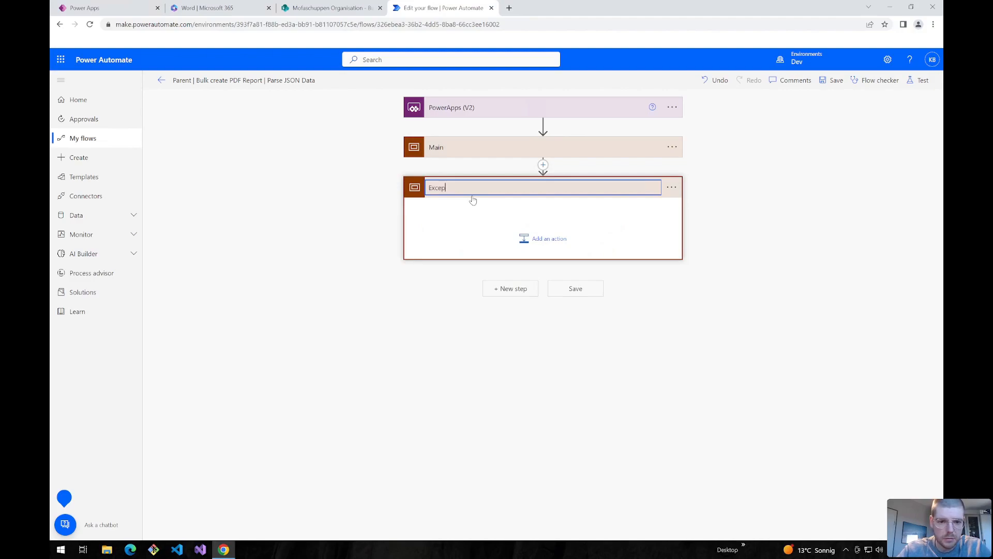
pyautogui.write('tions')
pyautogui.press('BackSpace')
pyautogui.write('Handling')
pyautogui.press('Return')
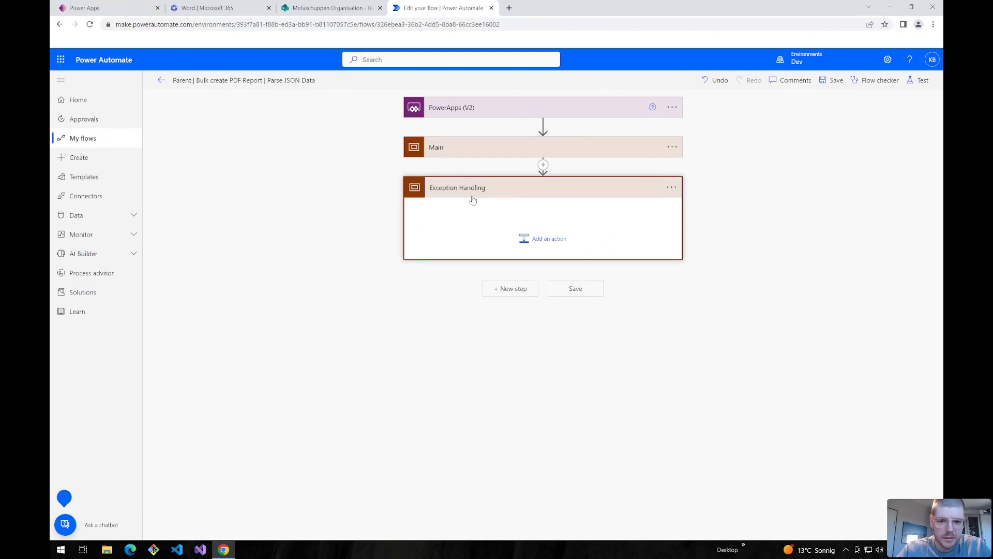
# - Set Exception Handling to run after Main has failed or has timed out, not when it succeeds
pyautogui.click(535, 236)
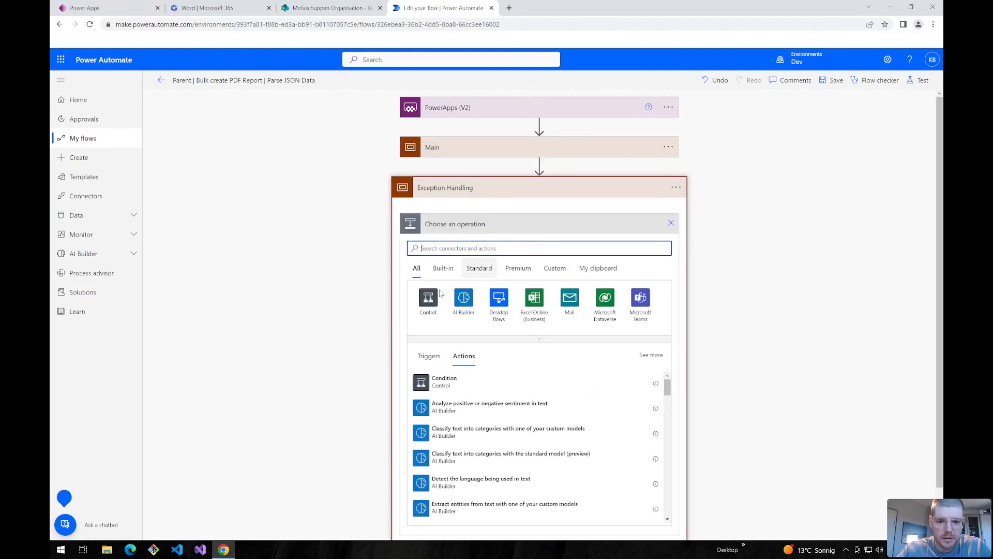
pyautogui.write('mail')
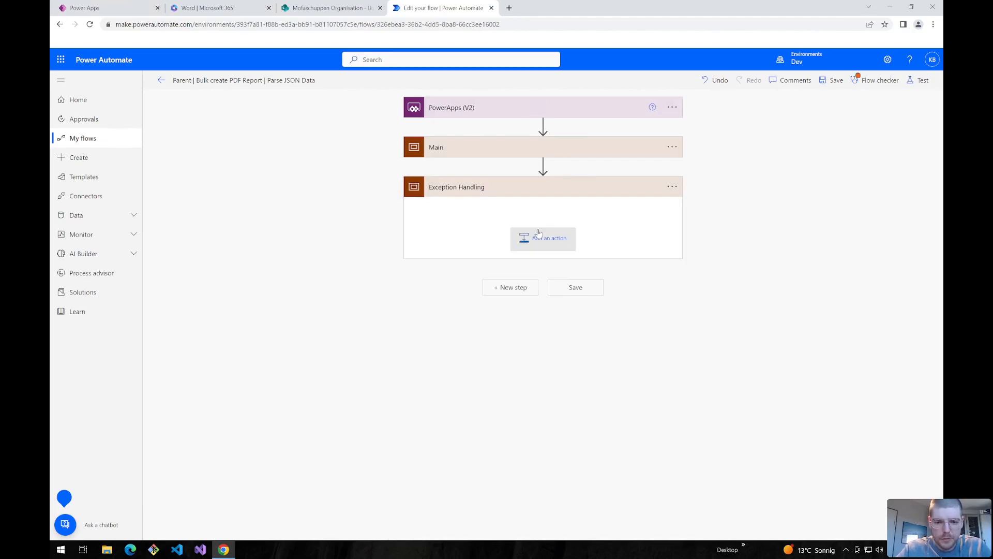
pyautogui.click(534, 235)
pyautogui.click(682, 187)
pyautogui.click(730, 286)
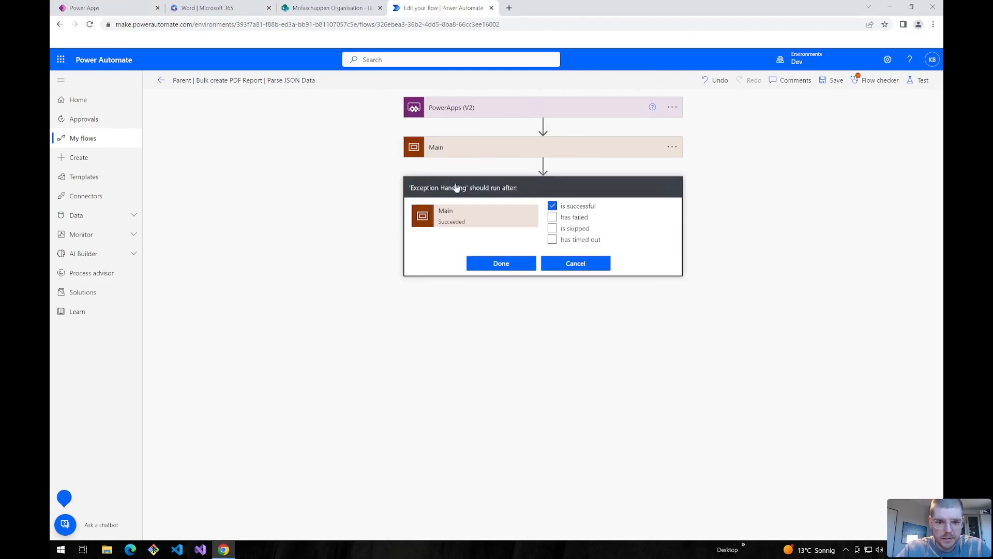
pyautogui.click(553, 206)
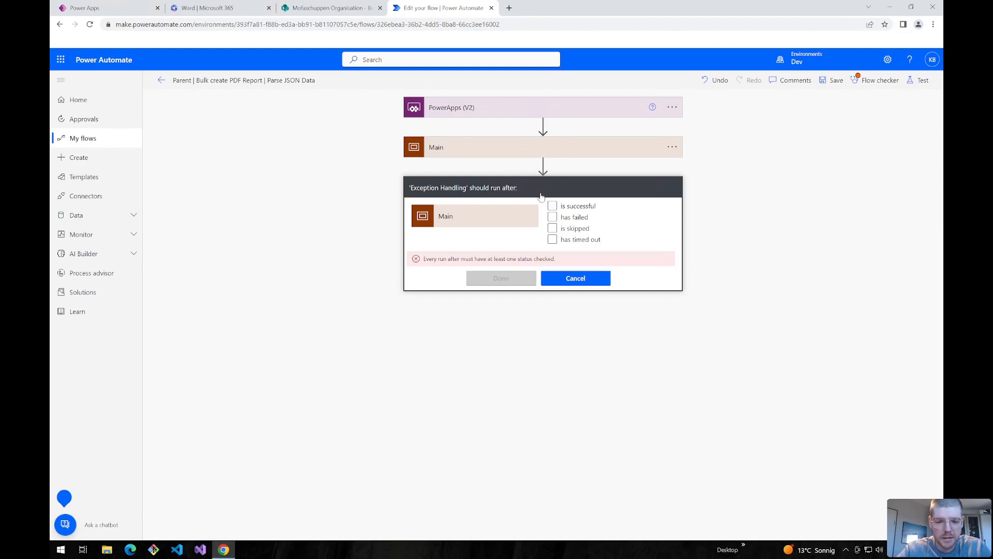
pyautogui.click(552, 217)
pyautogui.click(553, 239)
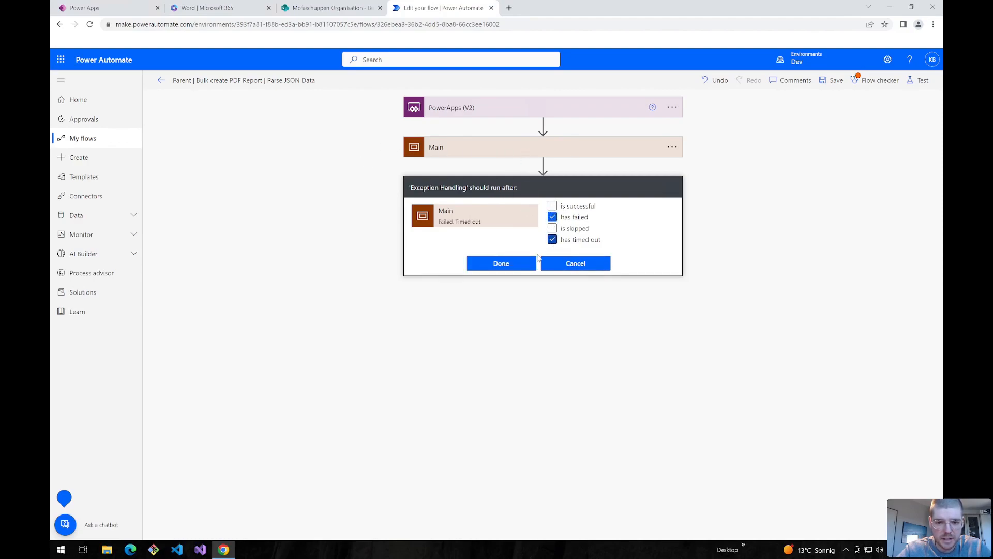
pyautogui.click(497, 265)
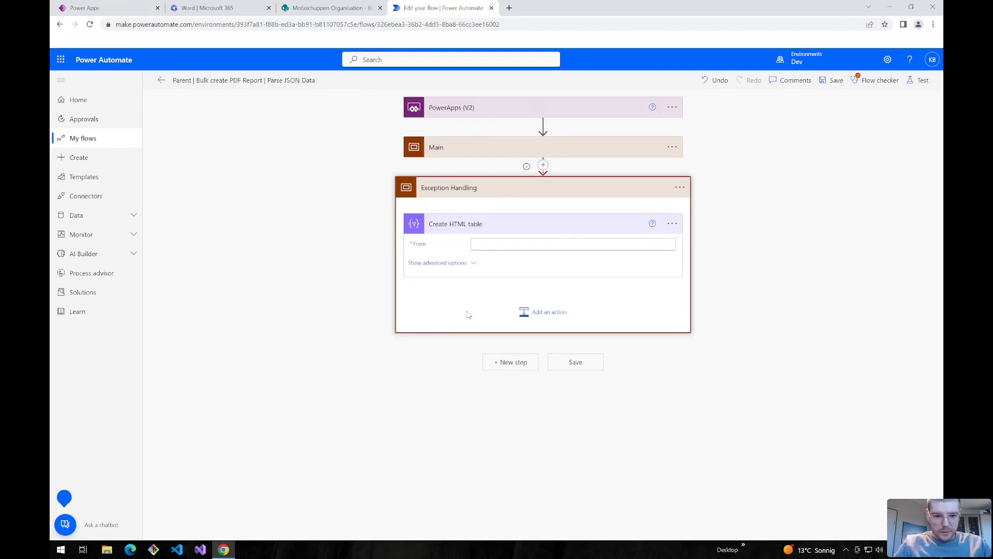
# - Enter result('Main') as the Create HTML table From value and keep Columns on Automatic
pyautogui.click(485, 243)
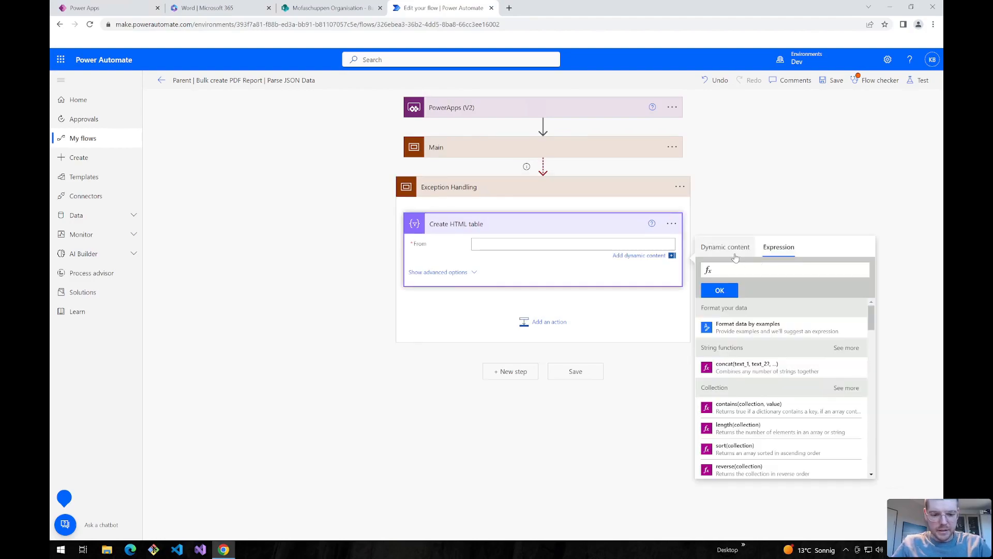
pyautogui.write('result')
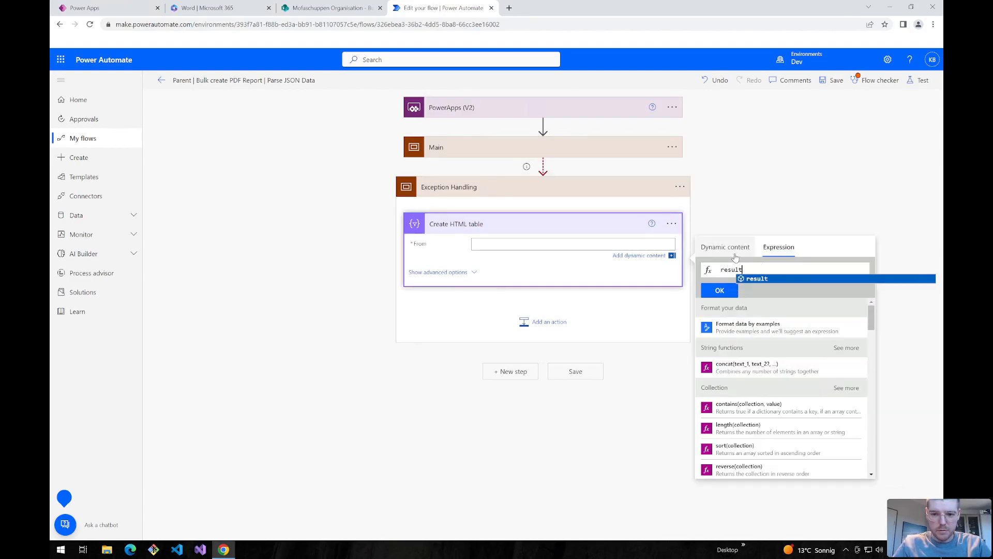
pyautogui.write("('Main")
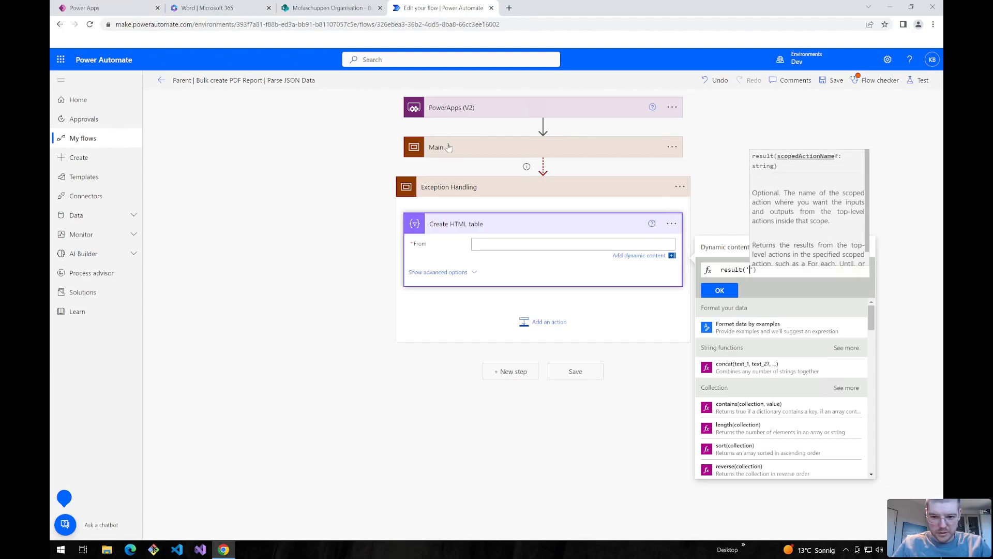
pyautogui.write("')")
pyautogui.press('Return')
pyautogui.click(429, 274)
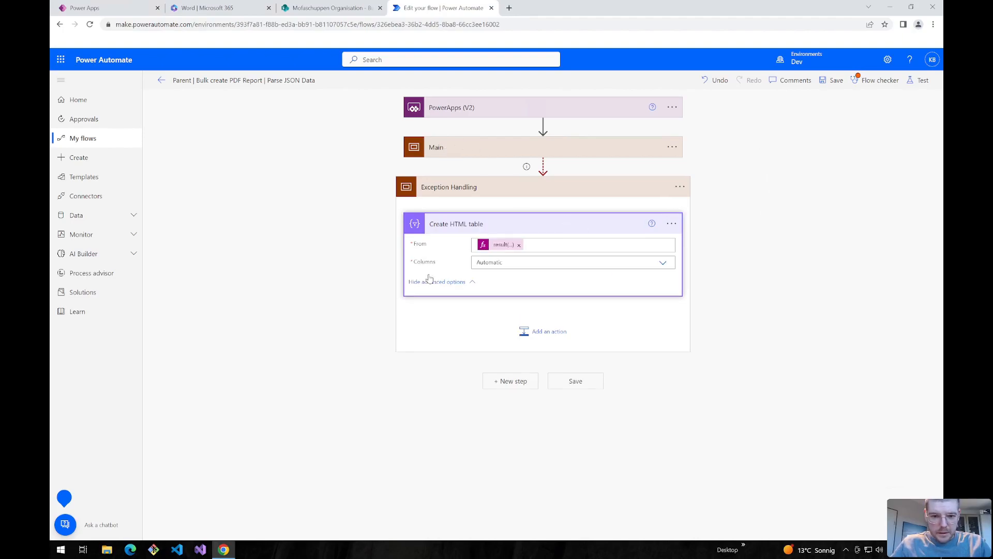
pyautogui.click(664, 264)
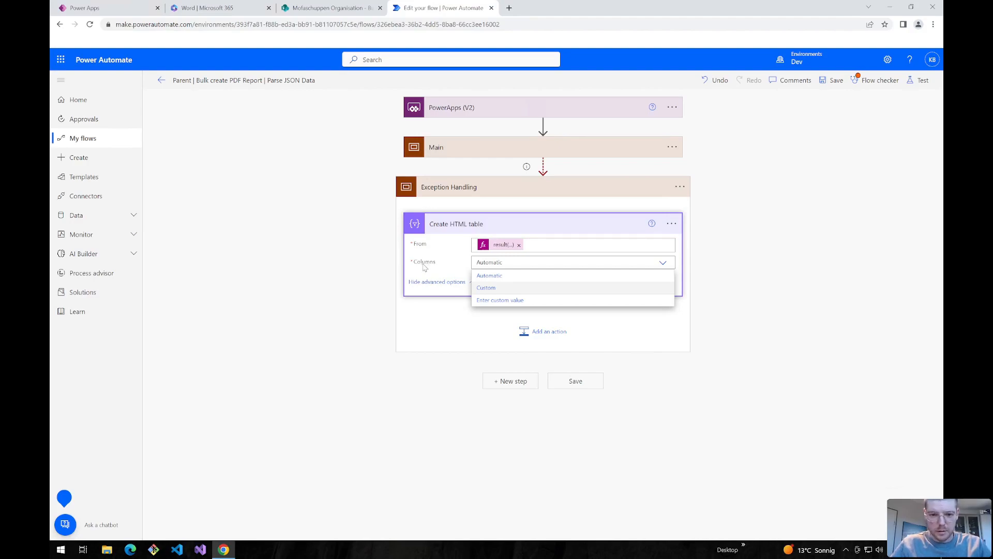
pyautogui.click(299, 288)
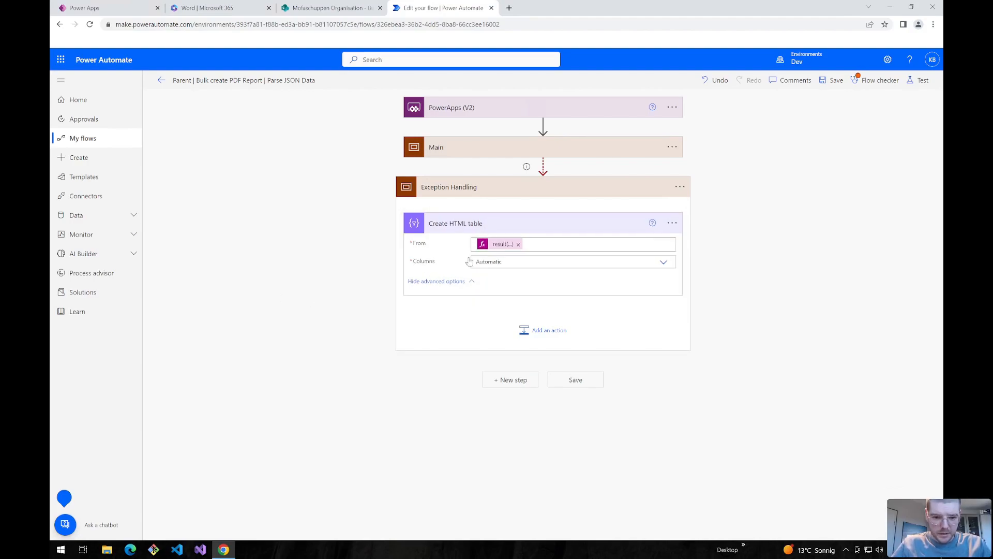
# - Add Send an email (V2) with the recipient and the pasted concat run-link expression in the body
pyautogui.click(551, 331)
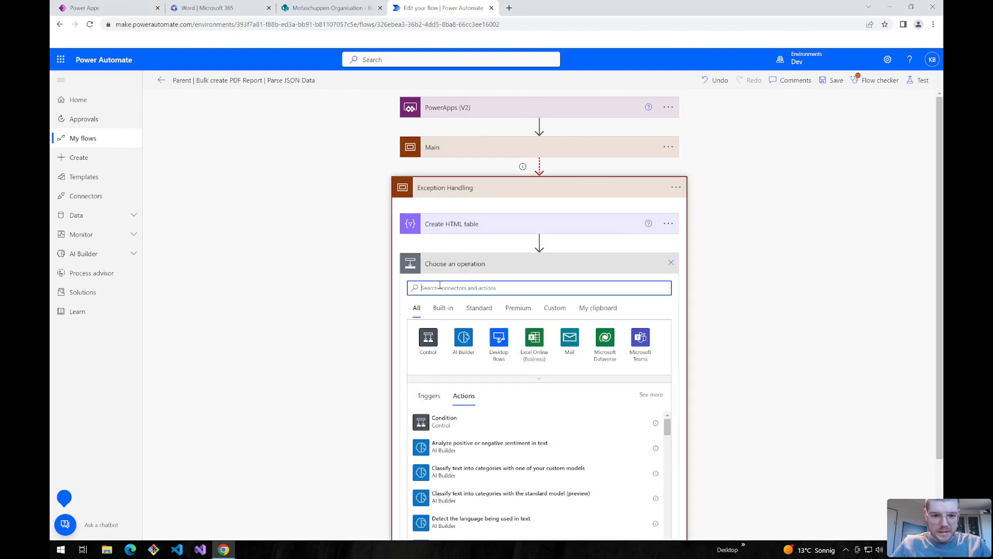
pyautogui.write('send an')
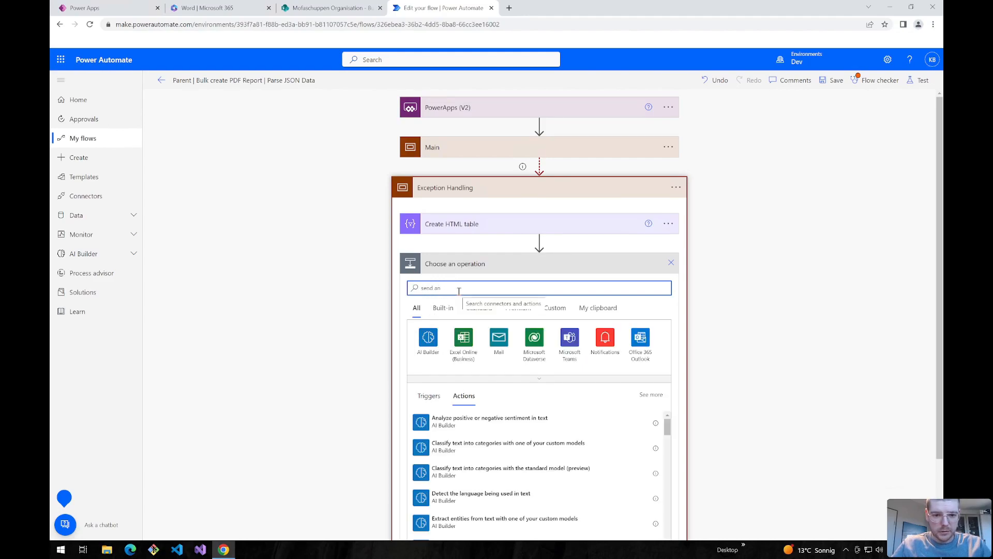
pyautogui.scroll(-1, 445, 362)
pyautogui.click(432, 422)
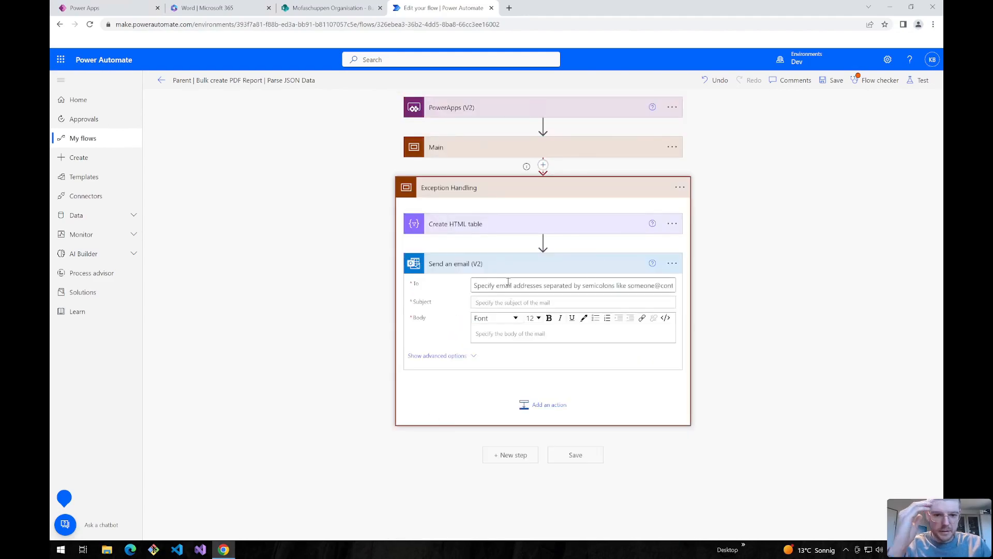
pyautogui.click(515, 292)
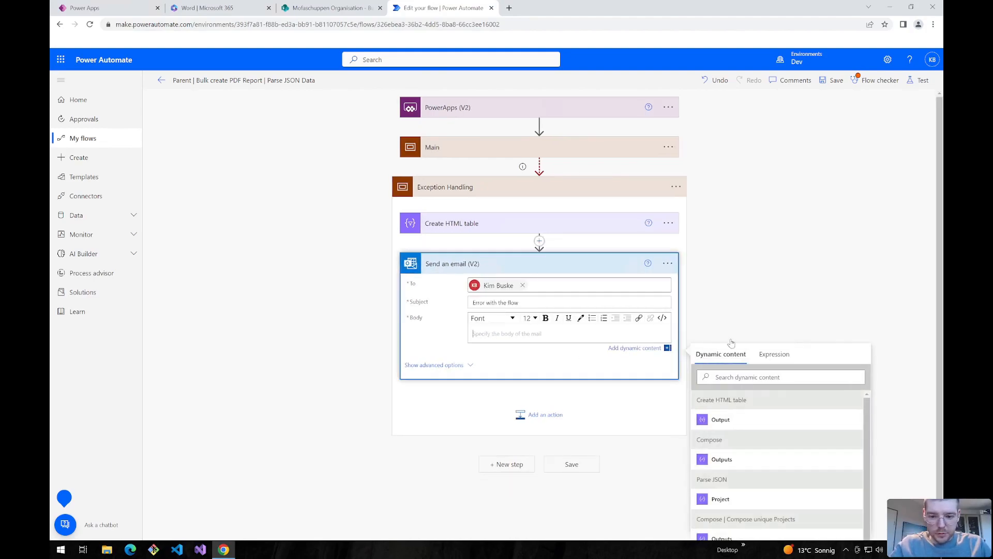
pyautogui.click(777, 356)
pyautogui.hotkey('ctrl', 'v')
pyautogui.click(716, 397)
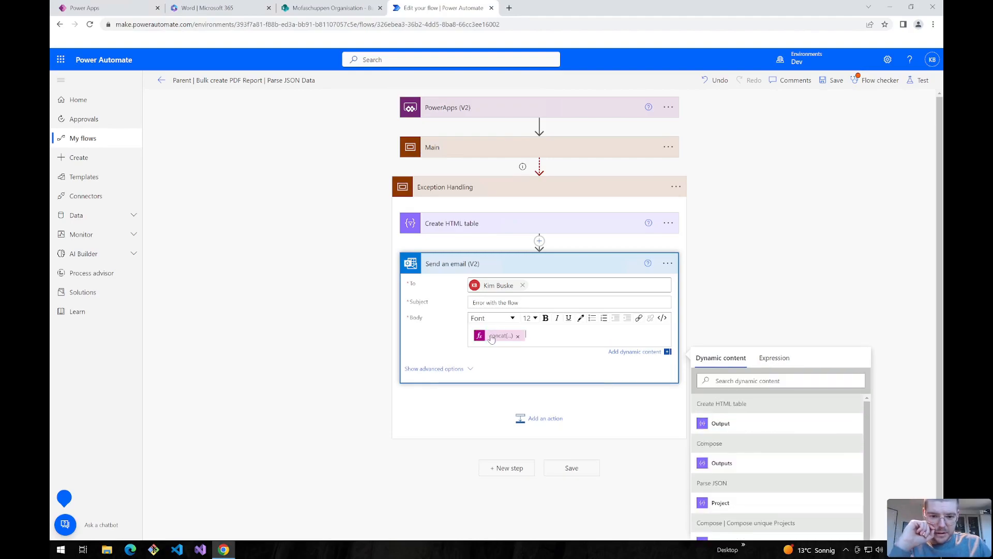
pyautogui.click(106, 550)
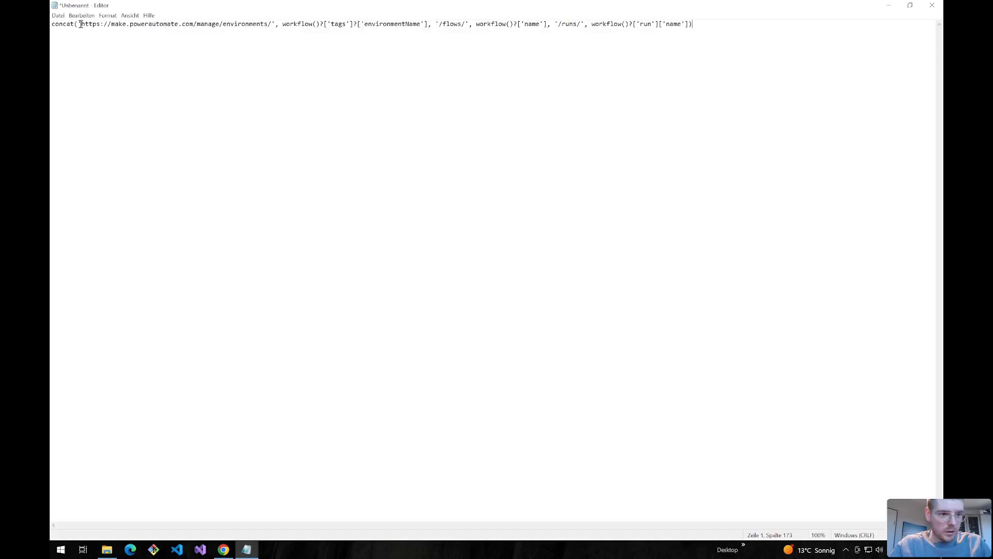
pyautogui.moveTo(79, 25); pyautogui.dragTo(548, 25)
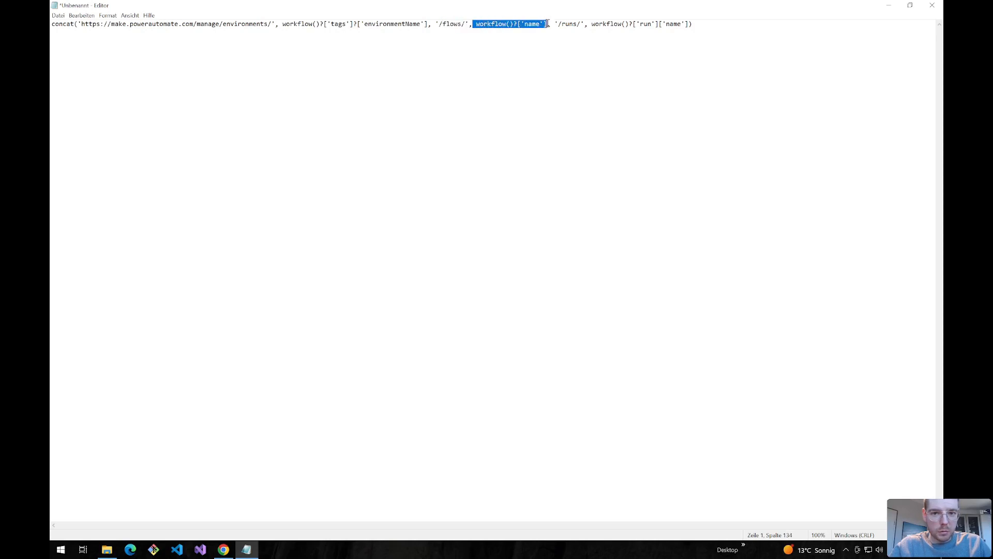
pyautogui.scroll(5, 544, 57)
pyautogui.moveTo(563, 524); pyautogui.dragTo(641, 525)
pyautogui.moveTo(648, 26); pyautogui.dragTo(770, 26)
pyautogui.moveTo(927, 25); pyautogui.dragTo(643, 26)
pyautogui.click(614, 27)
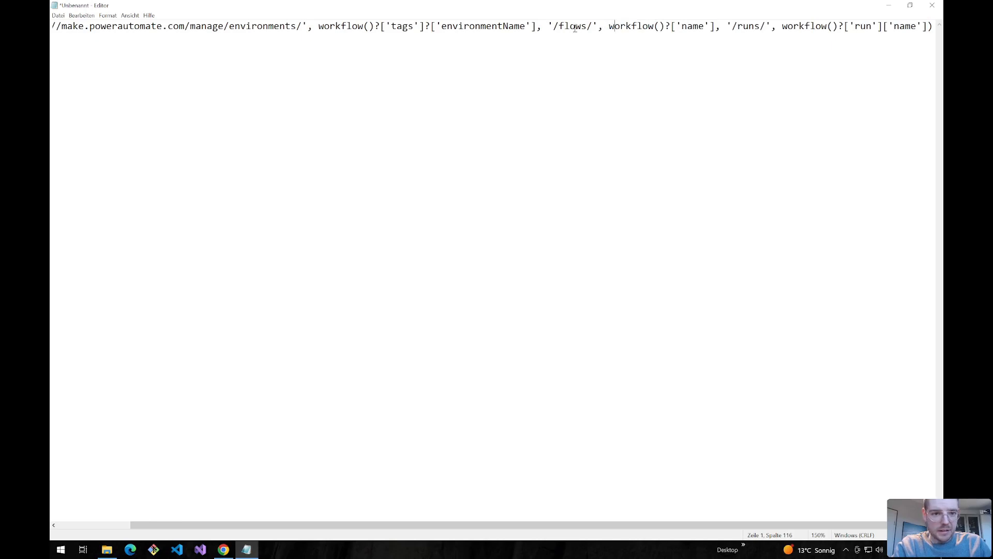
pyautogui.hotkey('ctrl', 'a')
pyautogui.hotkey('ctrl', '-')
pyautogui.hotkey('ctrl', '-')
pyautogui.hotkey('ctrl', '-')
pyautogui.hotkey('ctrl', '-')
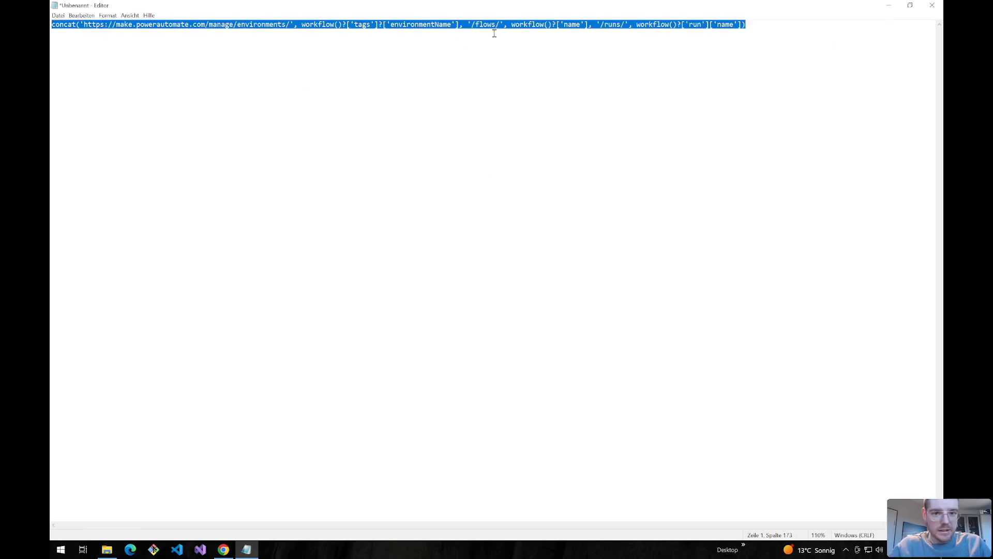
pyautogui.moveTo(760, 24); pyautogui.dragTo(52, 26)
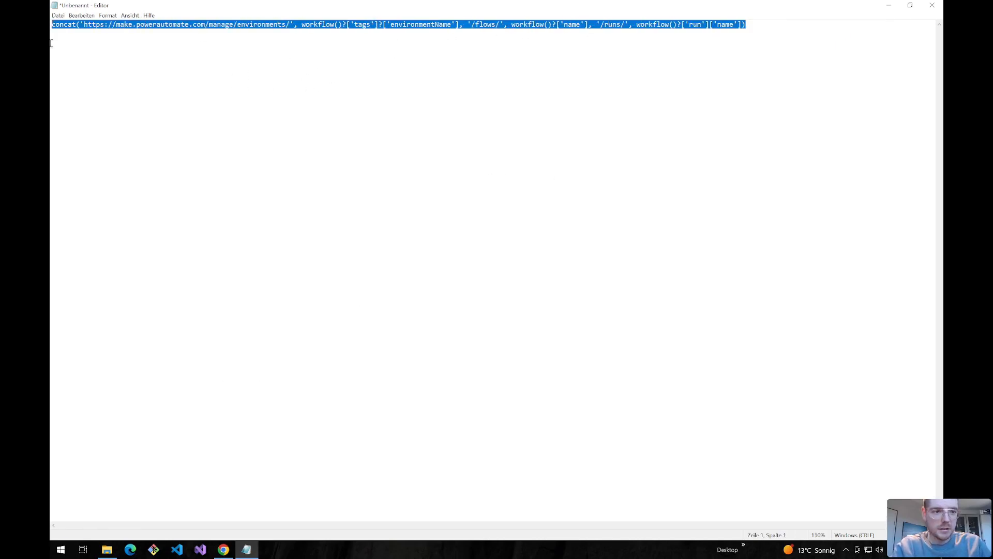
pyautogui.click(224, 550)
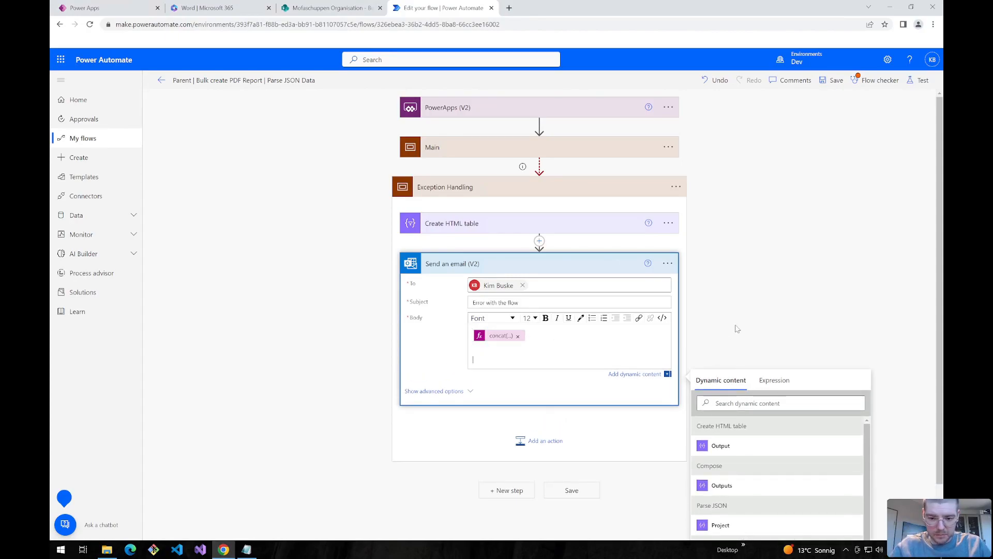
# - Insert the Create HTML table Output into the email body, save, and start a test
pyautogui.scroll(-1, 647, 367)
pyautogui.click(721, 397)
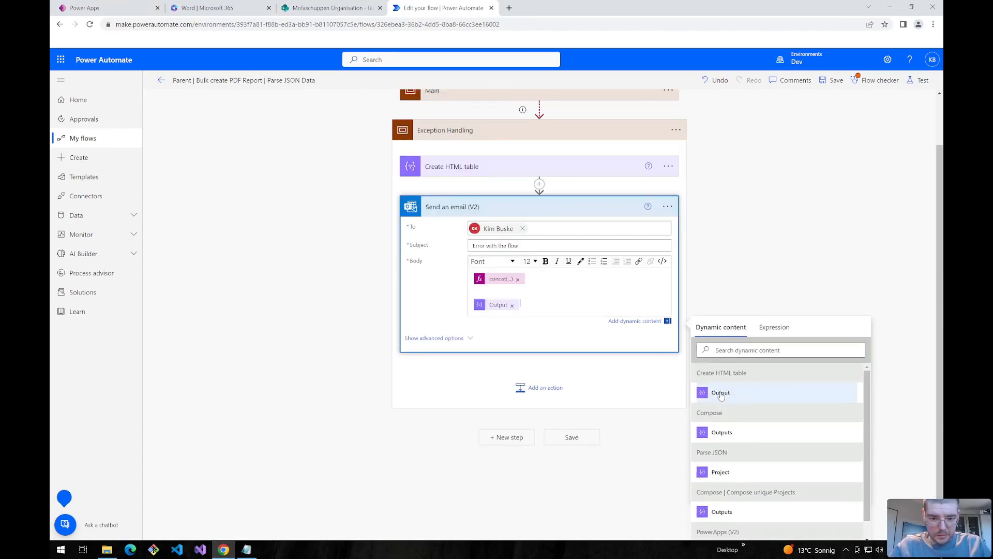
pyautogui.click(835, 82)
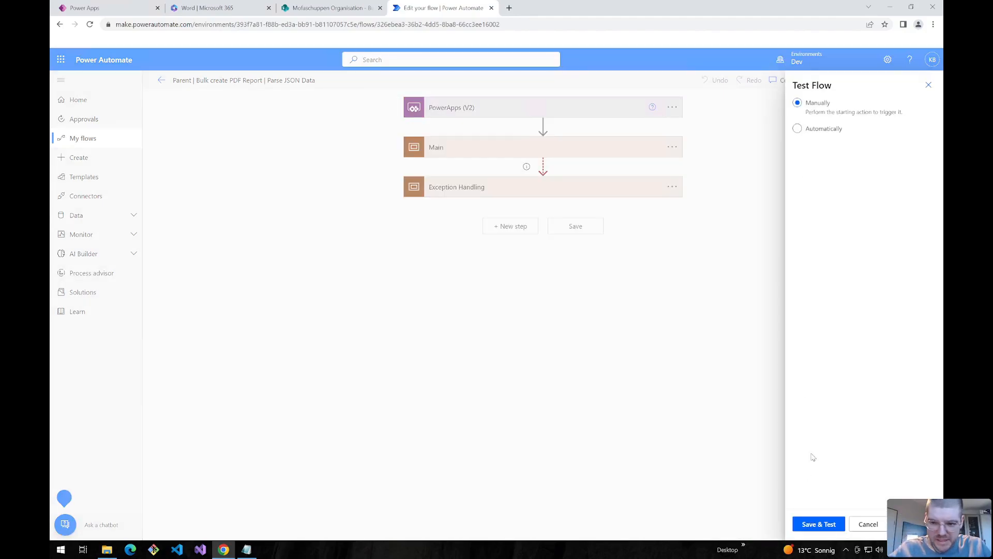
pyautogui.click(807, 525)
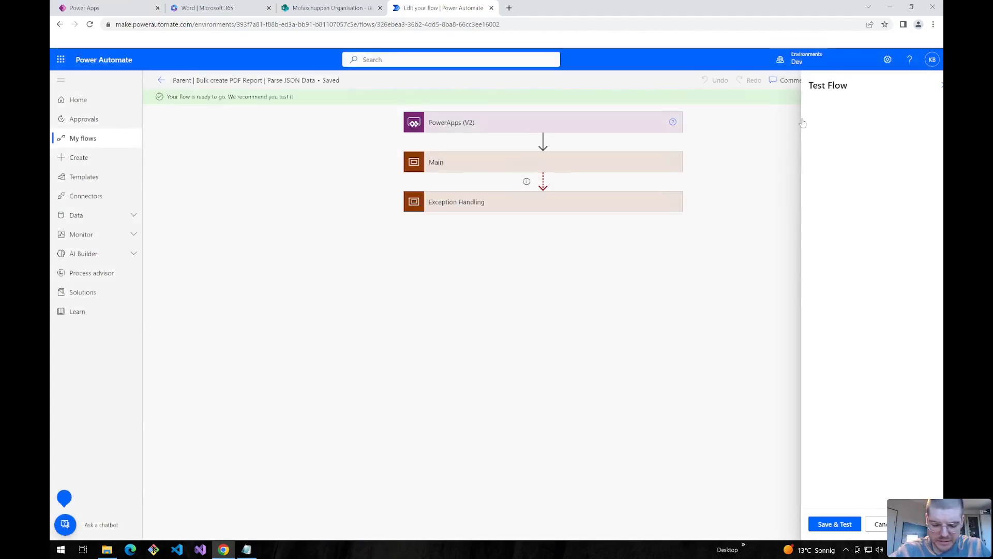
# - Delete the first Project value in varJSON and run the flow to force a failure
pyautogui.moveTo(932, 174); pyautogui.dragTo(931, 147)
pyautogui.moveTo(934, 191); pyautogui.dragTo(933, 407)
pyautogui.moveTo(830, 155)
pyautogui.mouseDown()
pyautogui.moveTo(858, 156)
pyautogui.moveTo(821, 163)
pyautogui.mouseUp()
pyautogui.press('BackSpace')
pyautogui.press('BackSpace')
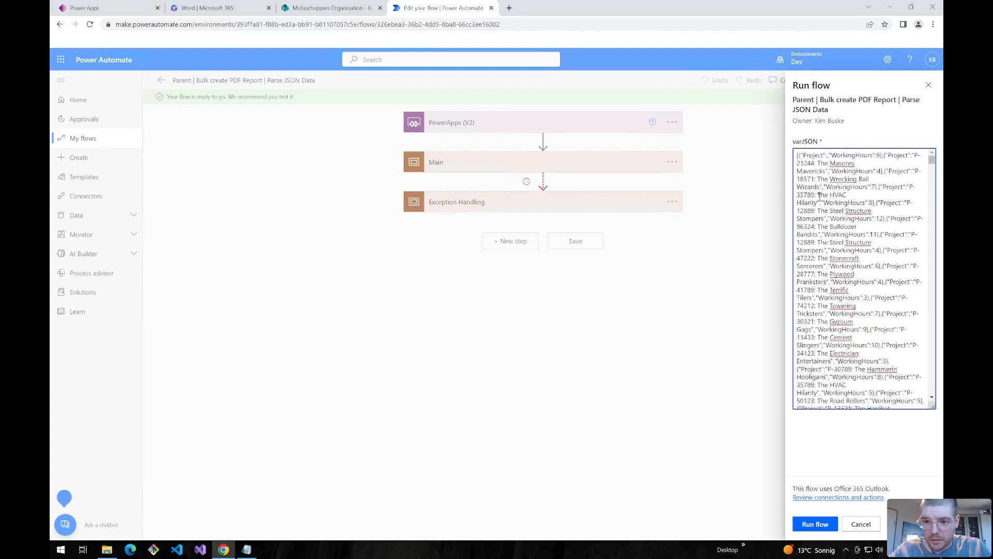
pyautogui.click(815, 524)
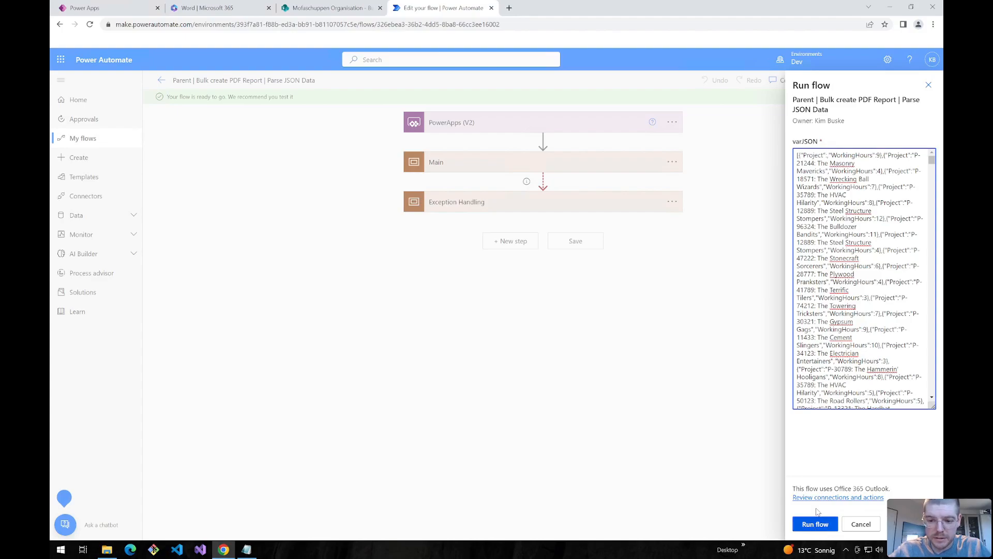
pyautogui.click(813, 524)
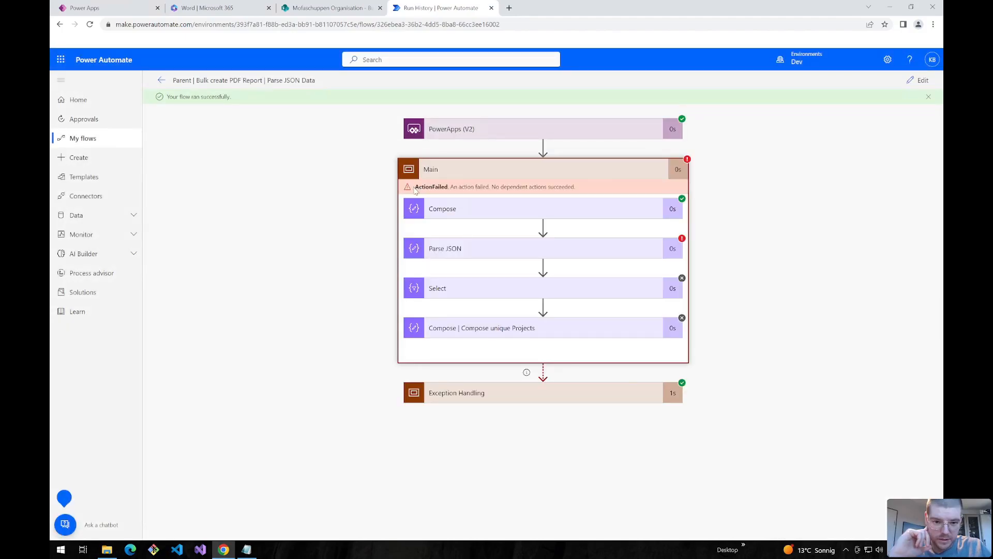
# - Review Main's ActionFailed error and the Create HTML table output in the failed run
pyautogui.moveTo(415, 191); pyautogui.dragTo(545, 195)
pyautogui.click(506, 394)
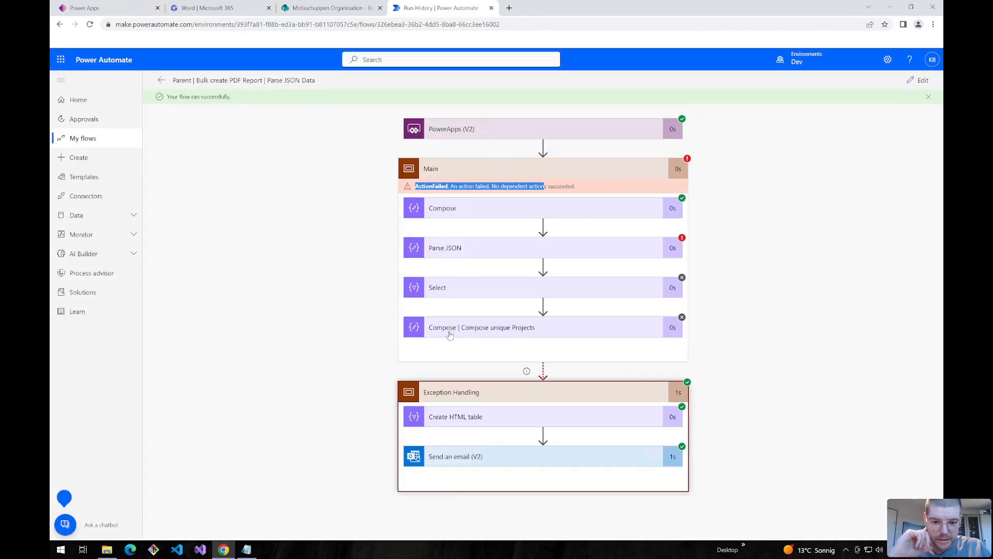
pyautogui.click(458, 417)
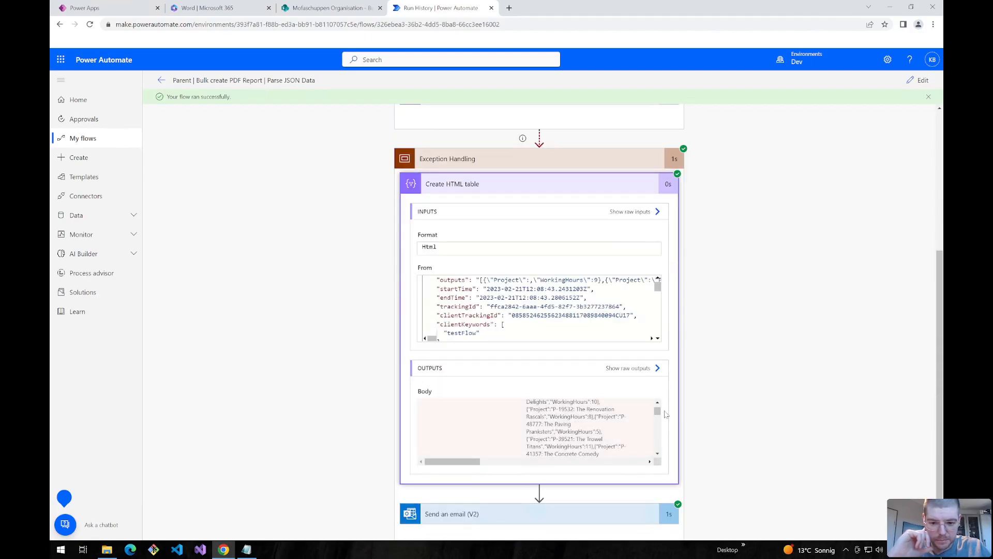
pyautogui.scroll(-10, 533, 431)
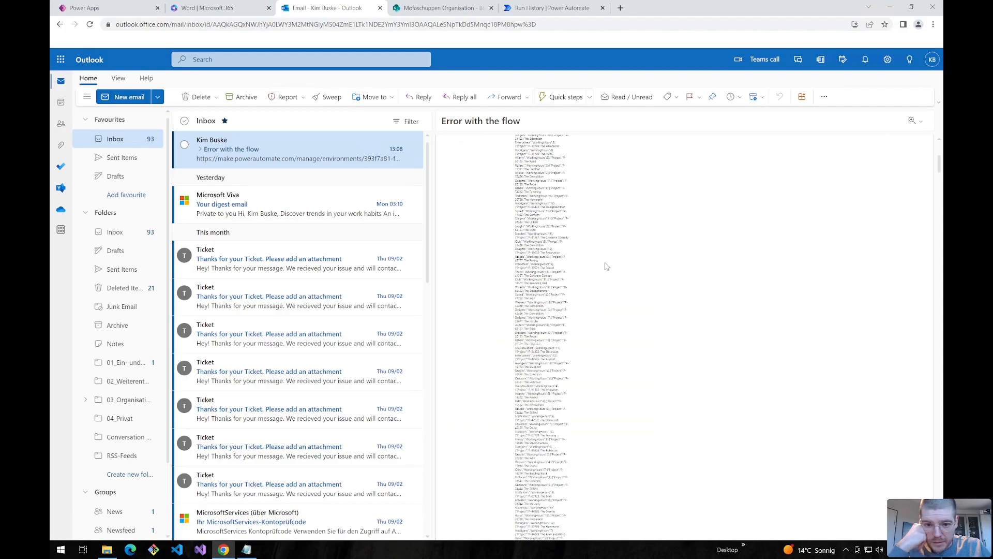
# - Expand the error email and copy the run link from its body
pyautogui.click(475, 232)
pyautogui.moveTo(564, 537); pyautogui.dragTo(757, 492)
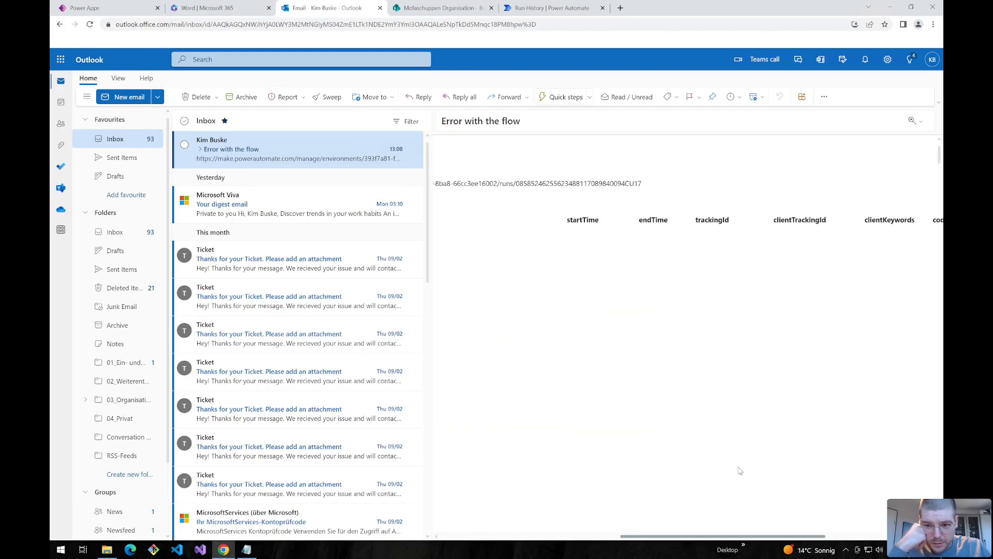
pyautogui.moveTo(612, 186); pyautogui.dragTo(521, 146)
pyautogui.hotkey('ctrl', 'c')
# - Open the copied run link in a new tab and expand Parse JSON to see its schema validation error
pyautogui.click(621, 7)
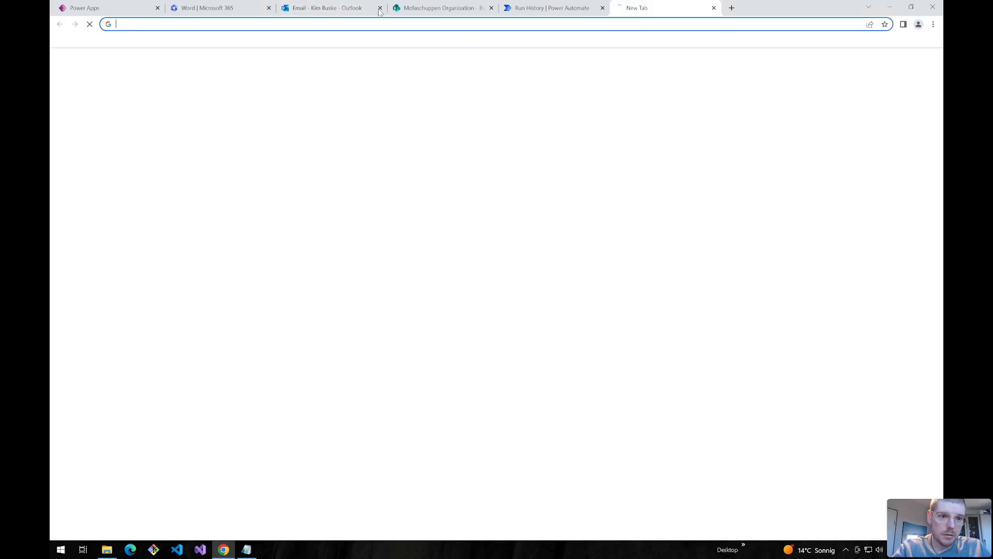
pyautogui.hotkey('ctrl', 'v')
pyautogui.press('Return')
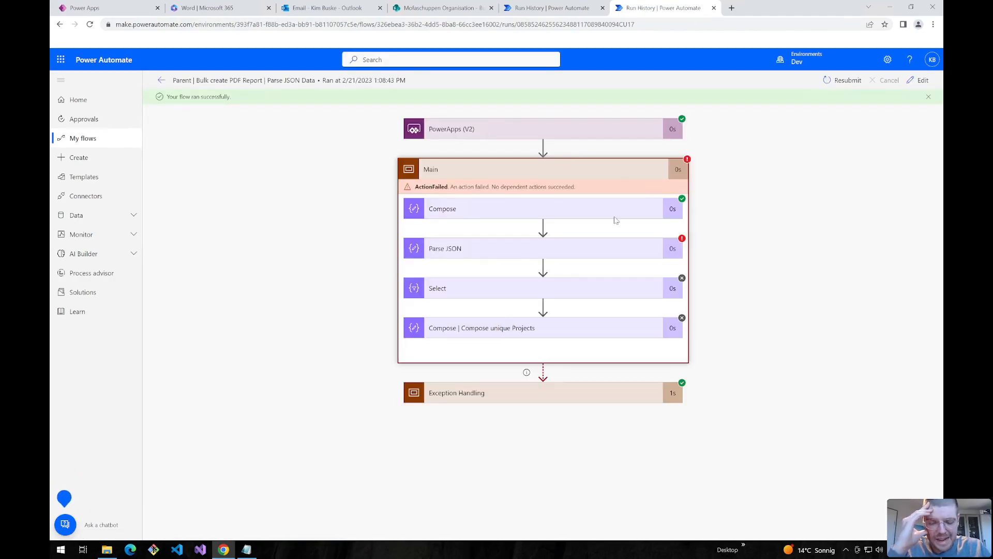
pyautogui.click(484, 173)
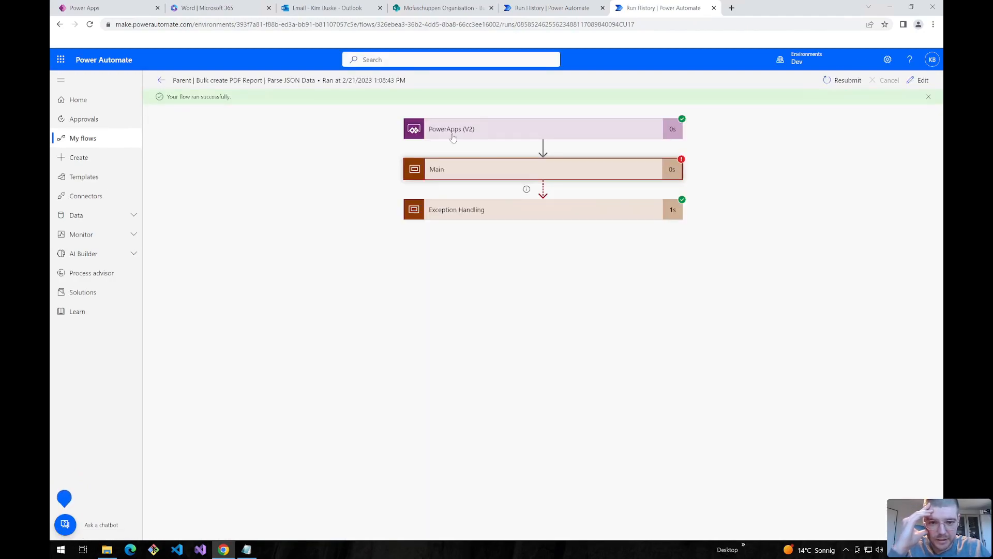
pyautogui.click(527, 179)
pyautogui.click(556, 247)
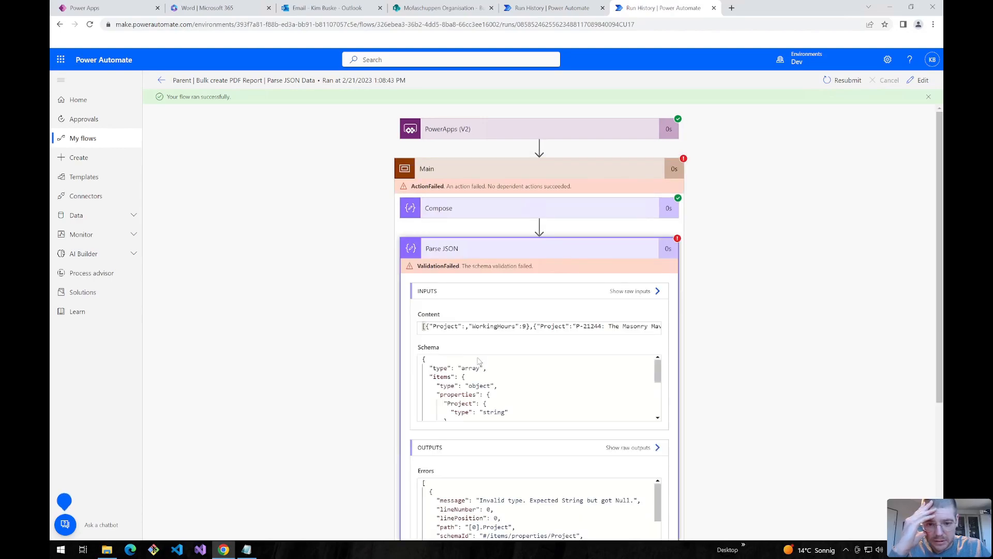
pyautogui.scroll(-1, 370, 410)
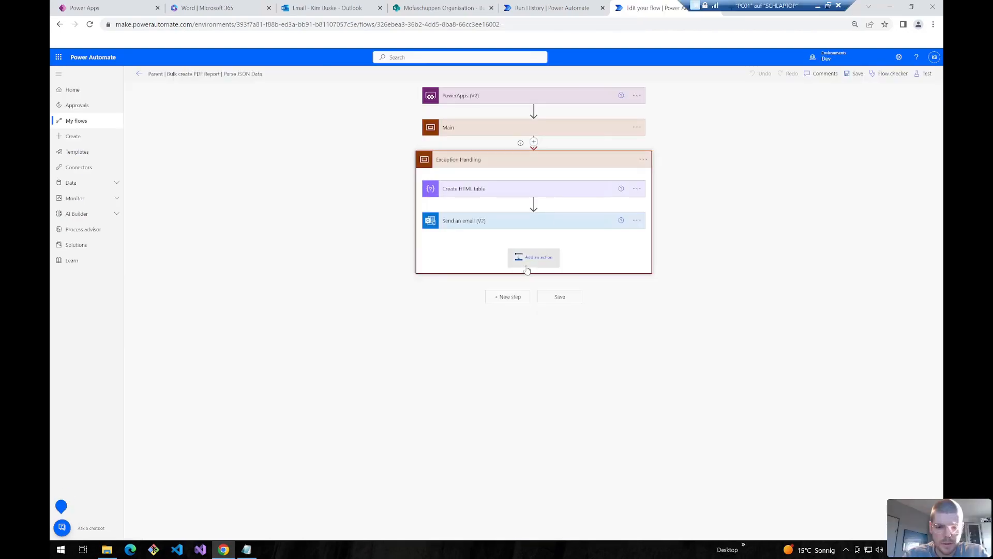
# - Add a Terminate action set to Failed after the email step, save the flow, and go back to its details
pyautogui.hotkey('ctrl', '+')
pyautogui.hotkey('ctrl', '+')
pyautogui.hotkey('ctrl', '+')
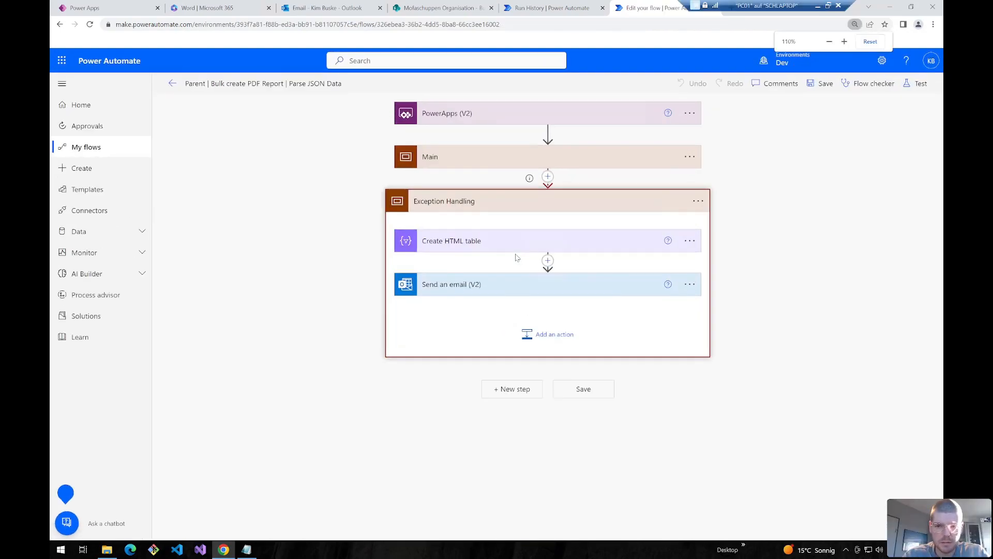
pyautogui.hotkey('ctrl', '-')
pyautogui.click(543, 309)
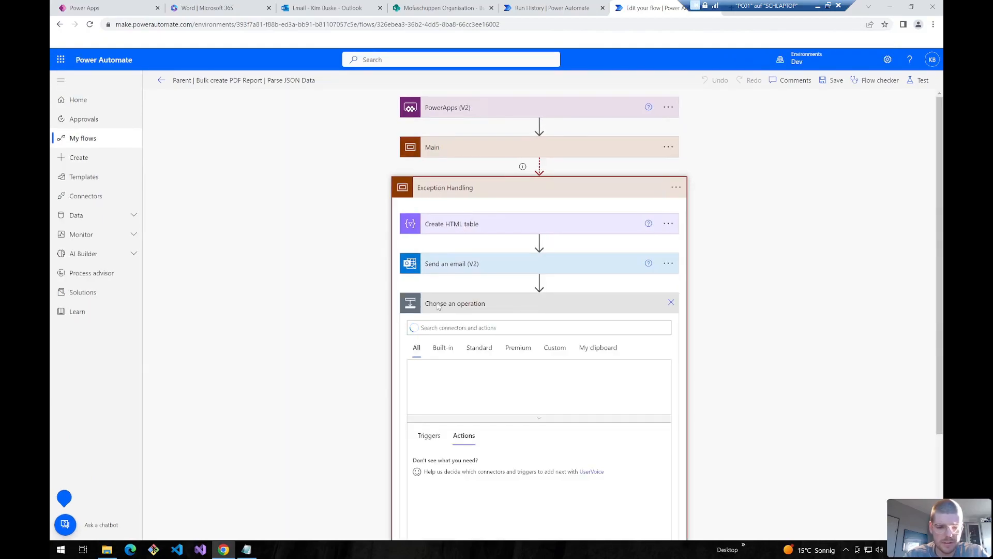
pyautogui.click(430, 328)
pyautogui.write('terminate')
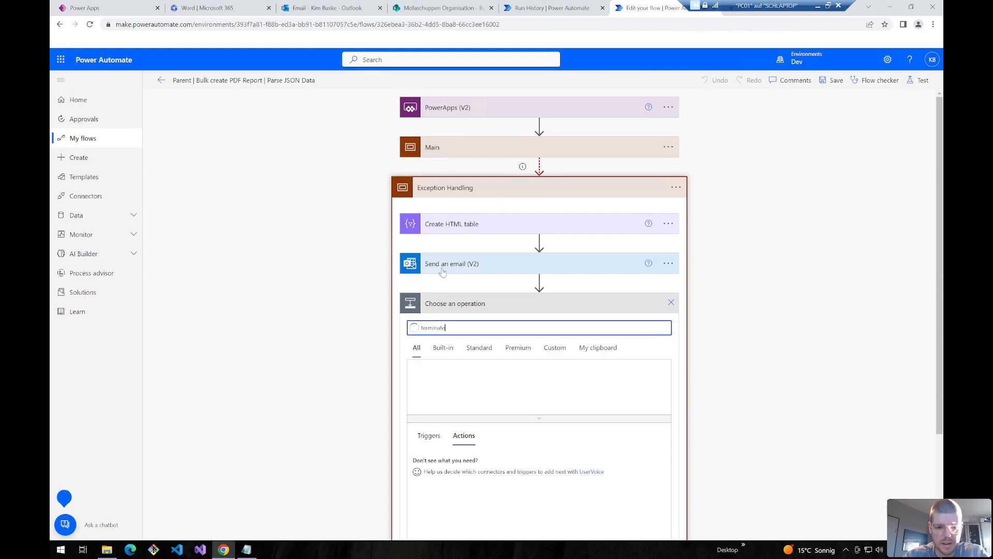
pyautogui.scroll(-2, 442, 271)
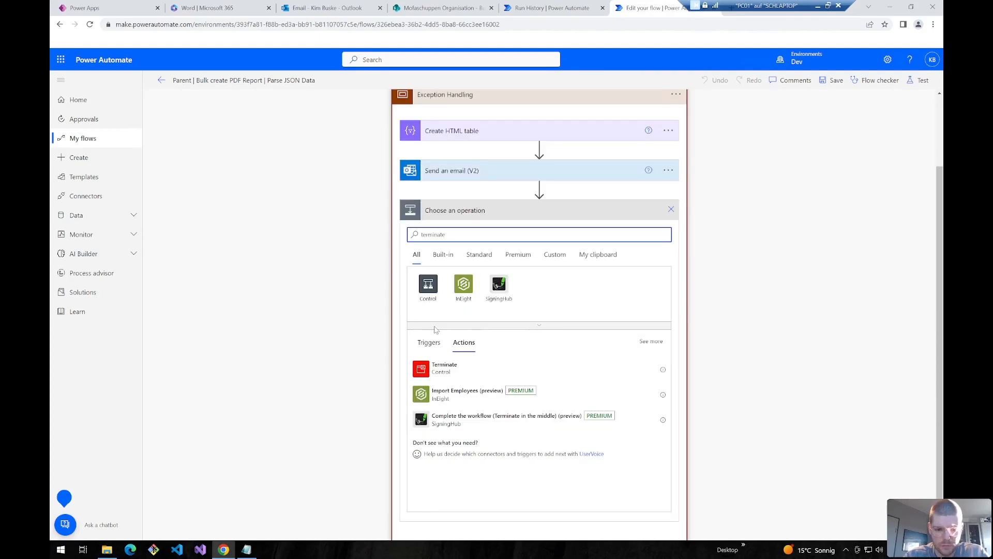
pyautogui.click(440, 376)
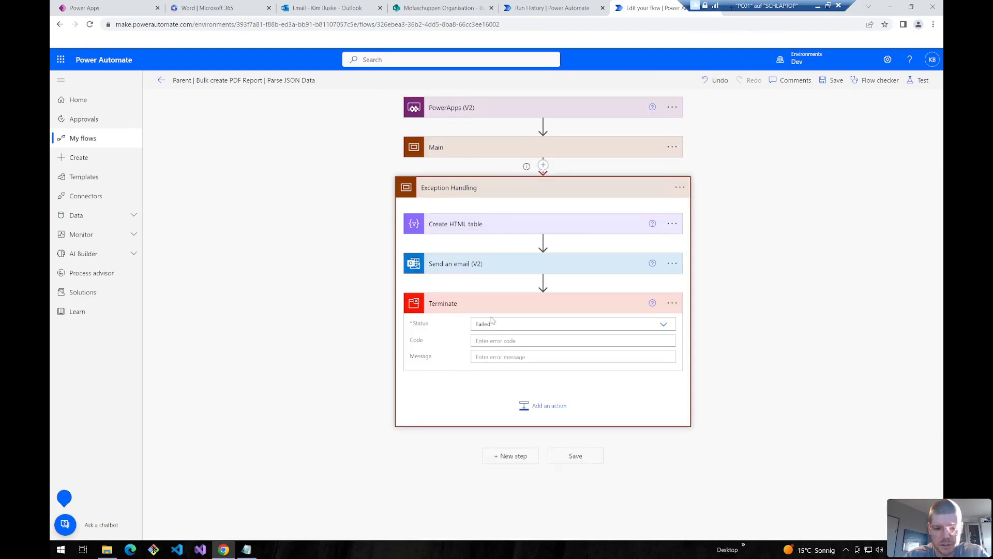
pyautogui.click(833, 80)
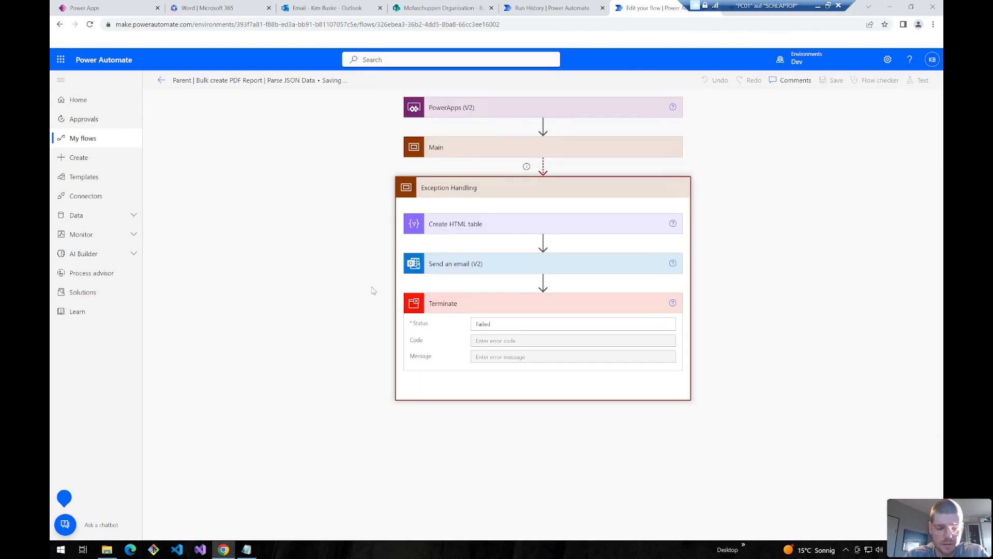
pyautogui.click(161, 81)
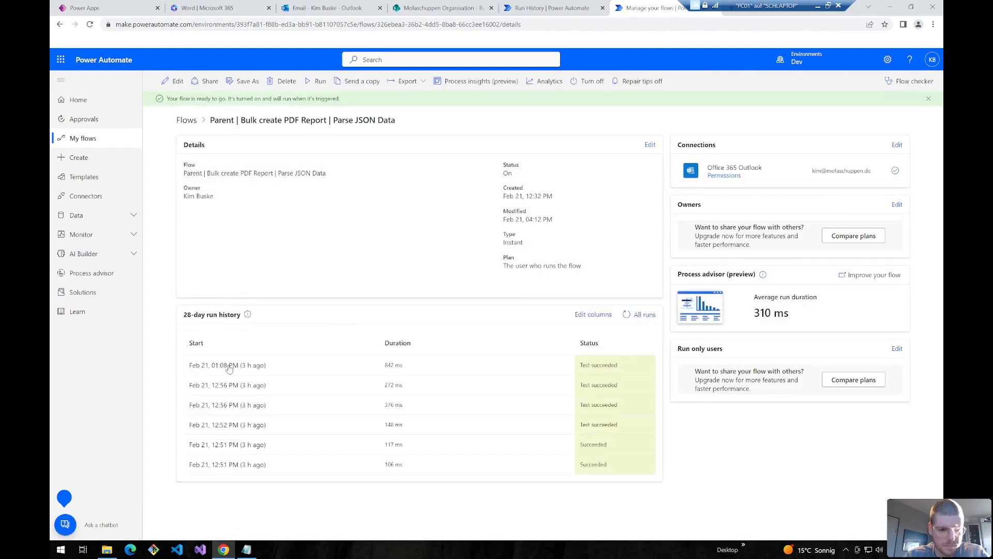
# - Open the latest run and inspect the Send an email step's inputs inside Exception Handling
pyautogui.click(232, 365)
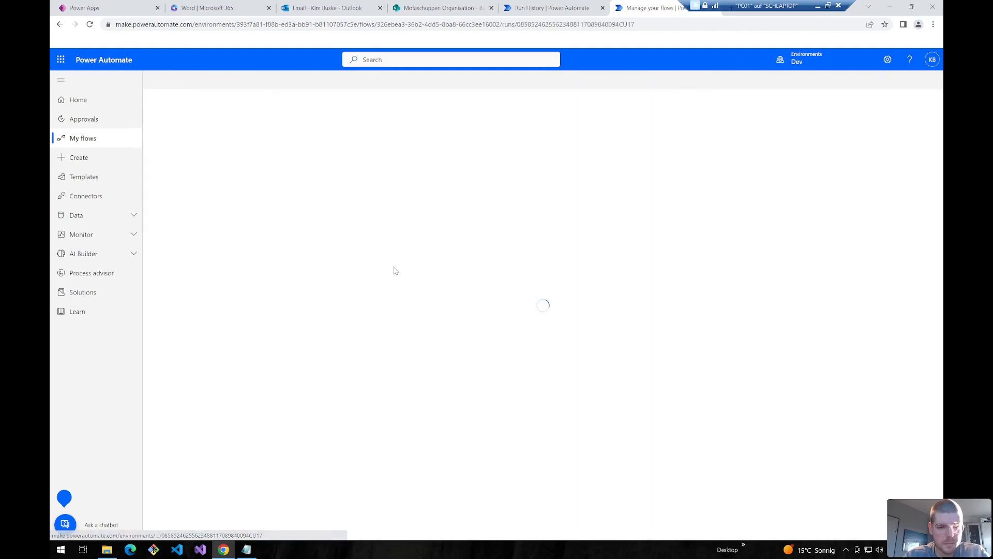
pyautogui.moveTo(167, 97); pyautogui.dragTo(230, 96)
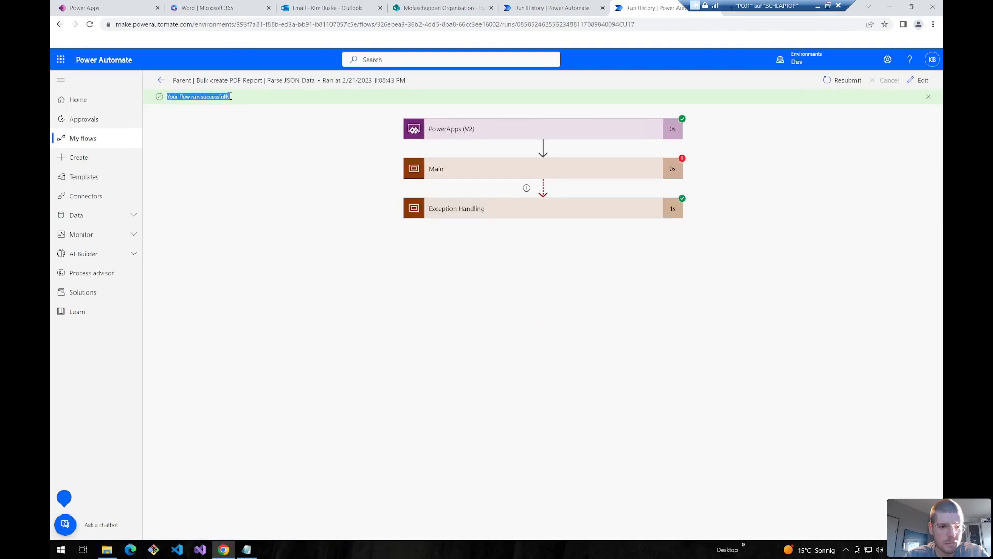
pyautogui.click(516, 212)
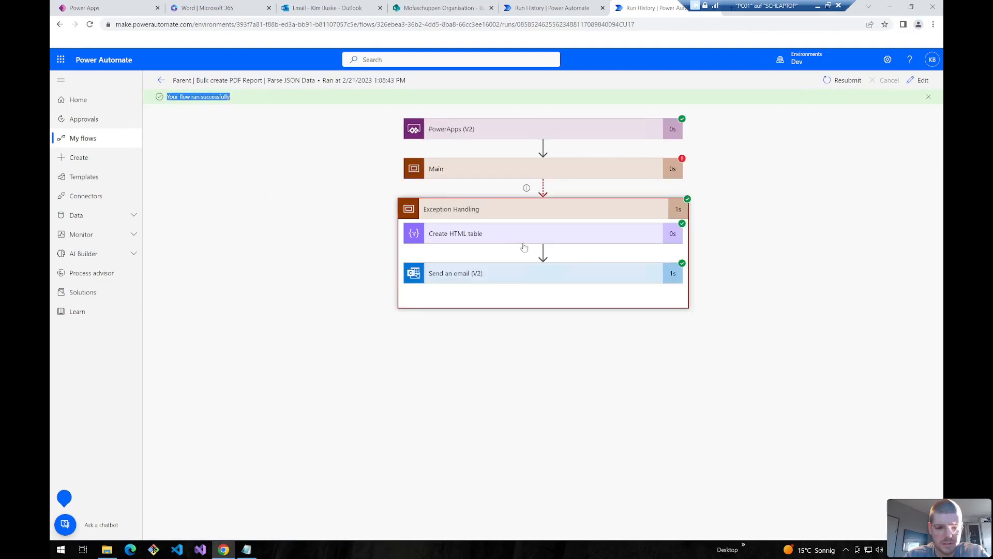
pyautogui.click(491, 275)
pyautogui.click(505, 279)
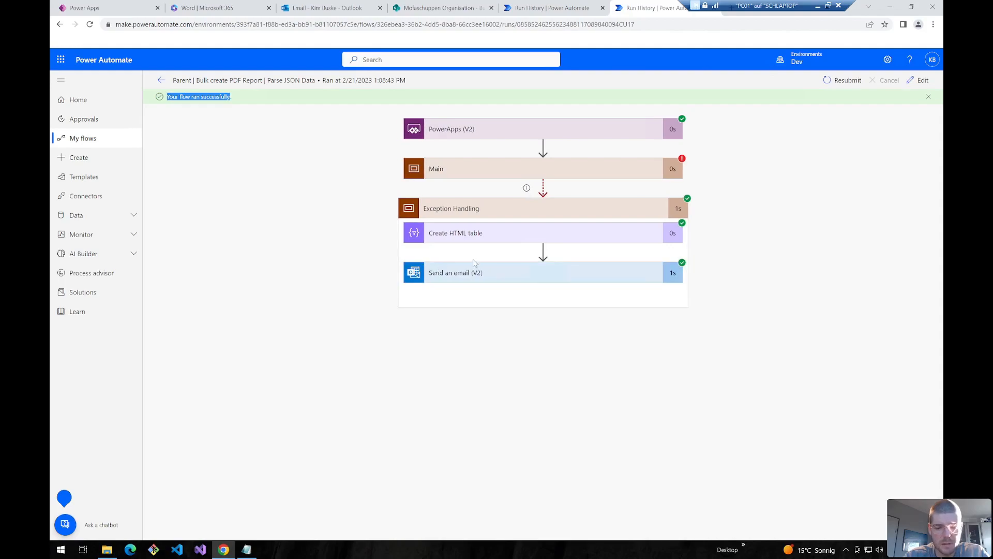
pyautogui.click(452, 282)
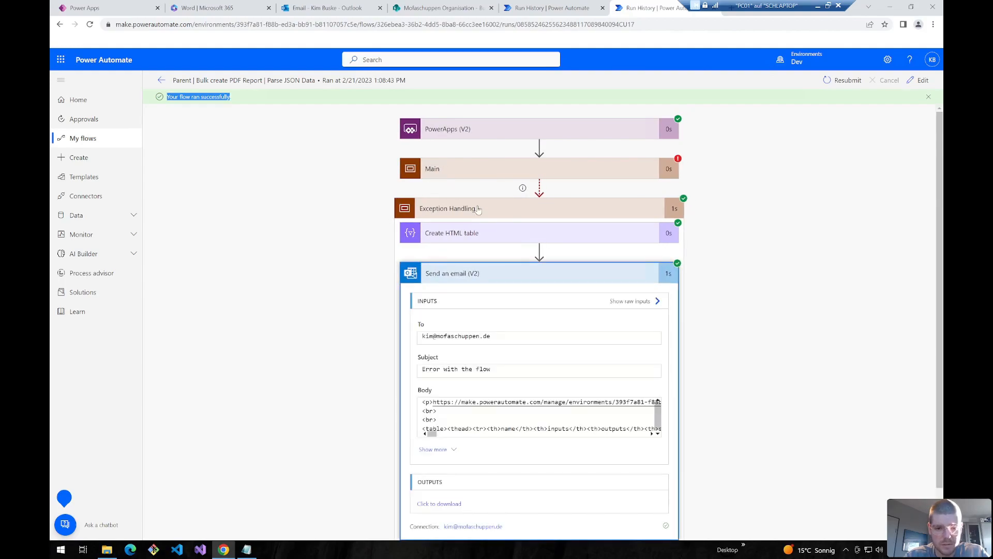
pyautogui.click(478, 209)
# - Check Main's failure in the run, then return to the flow details and the flows list
pyautogui.click(524, 175)
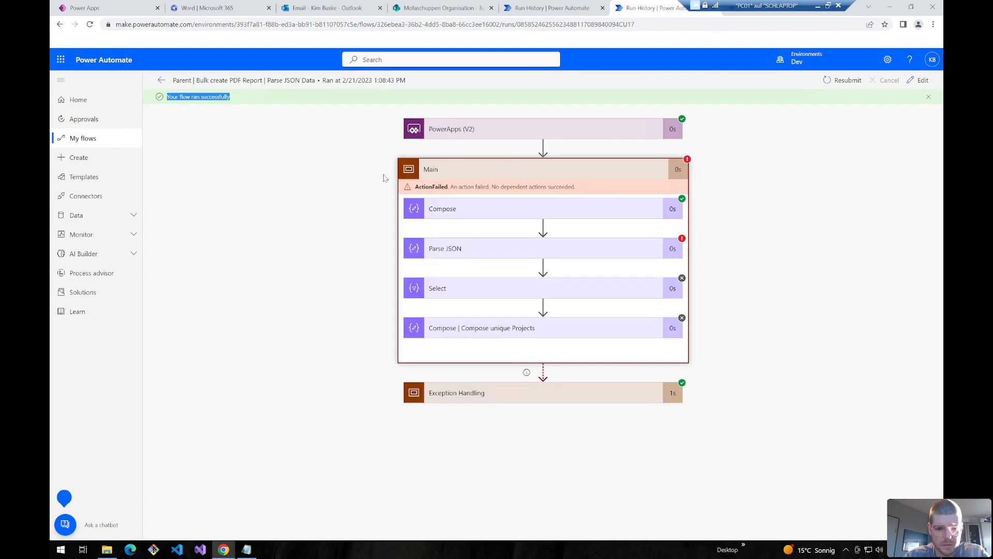
pyautogui.click(467, 175)
pyautogui.click(460, 209)
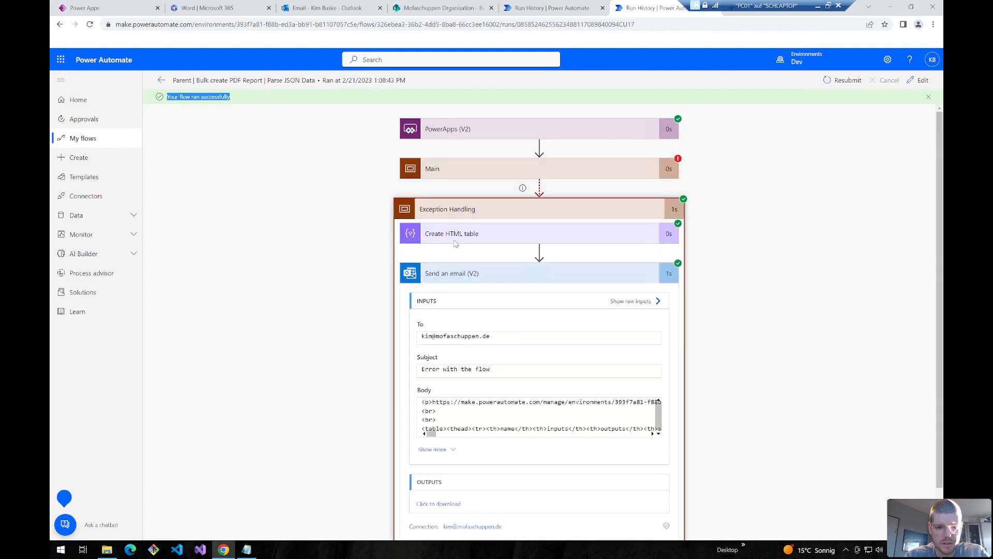
pyautogui.click(453, 209)
pyautogui.click(161, 81)
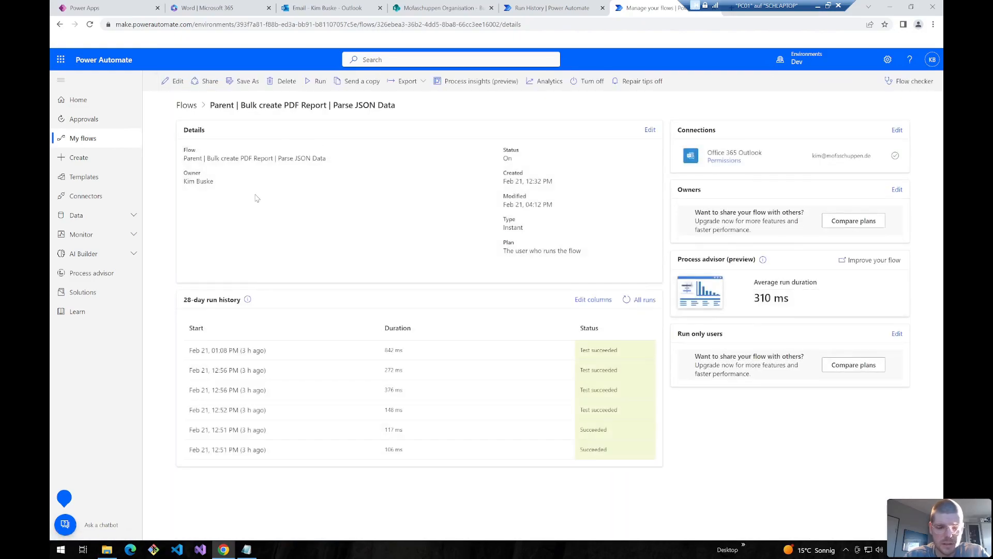
pyautogui.click(190, 106)
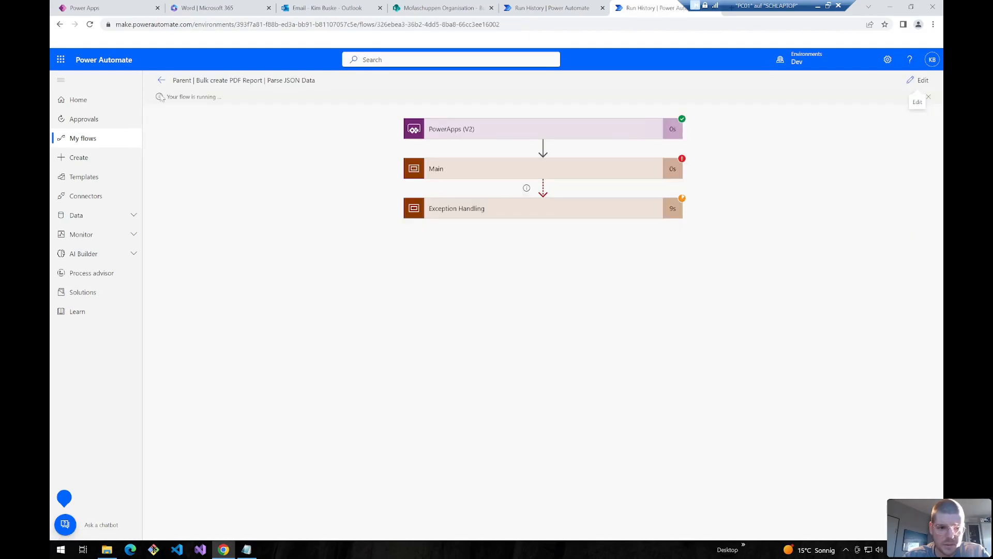
# - Expand the run's Exception Handling scope and highlight the 'Flow run failed.' banner message
pyautogui.click(560, 212)
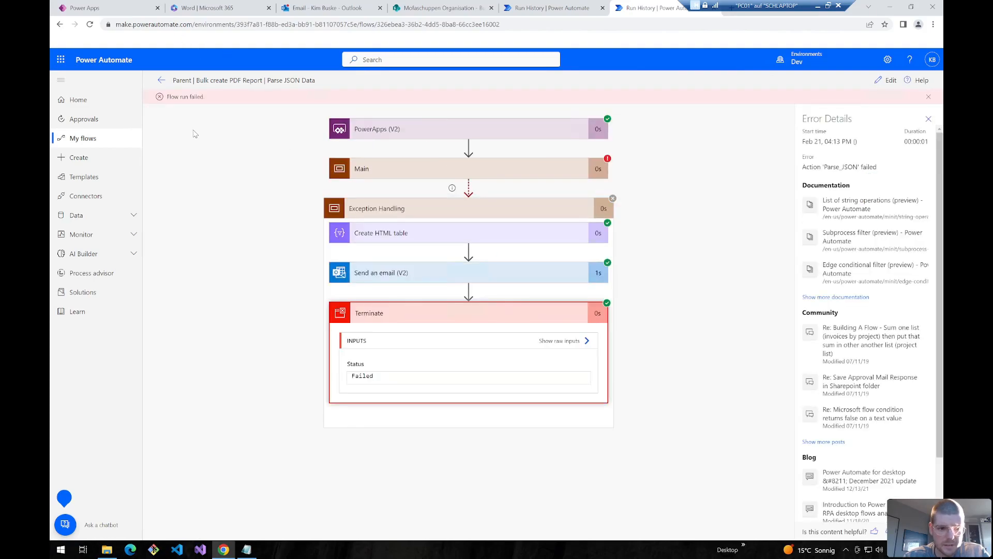
pyautogui.moveTo(166, 97); pyautogui.dragTo(206, 96)
pyautogui.tripleClick(185, 96)
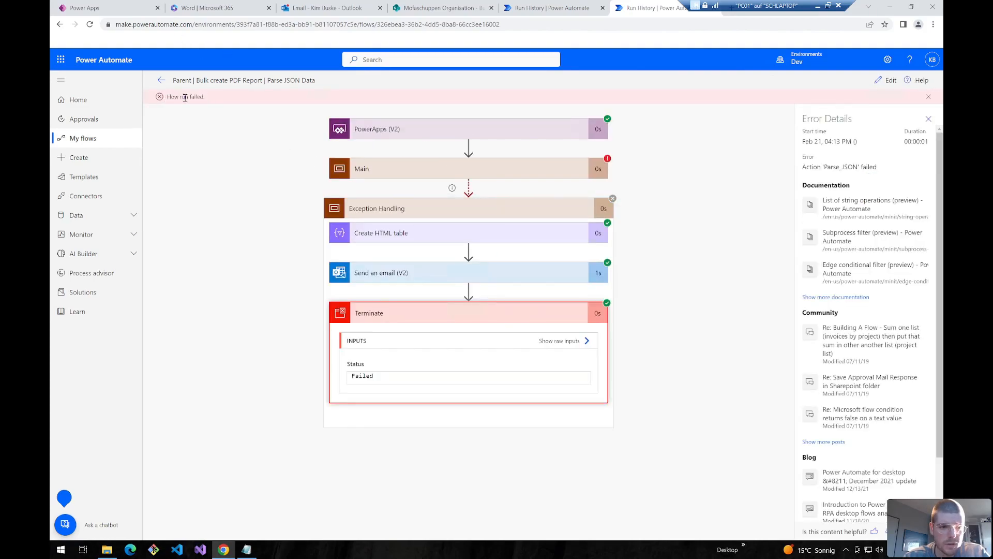
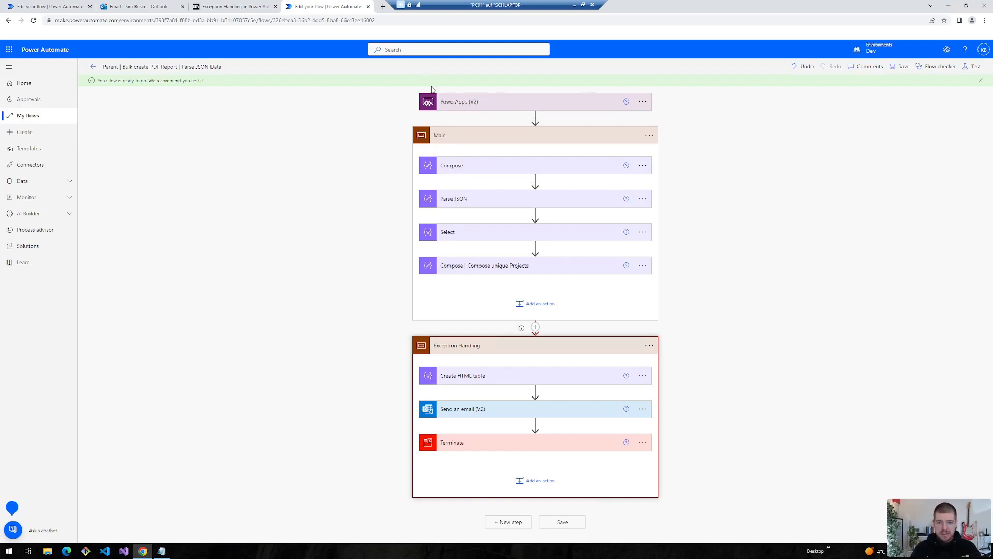
# - Collapse the parent flow's Main and Exception Handling scopes, then minimise the remote session to the Miro board
pyautogui.click(452, 350)
pyautogui.click(452, 349)
pyautogui.click(448, 136)
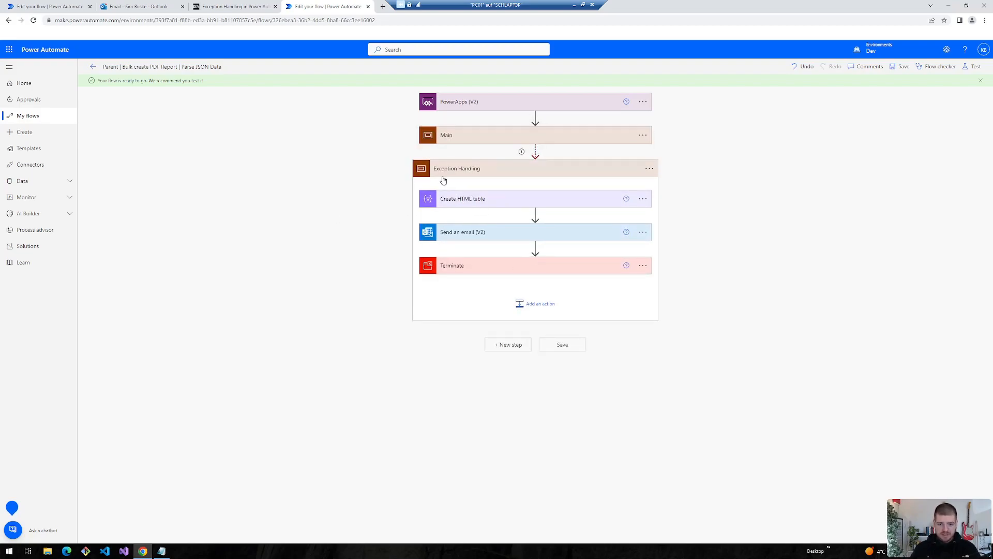
pyautogui.click(457, 168)
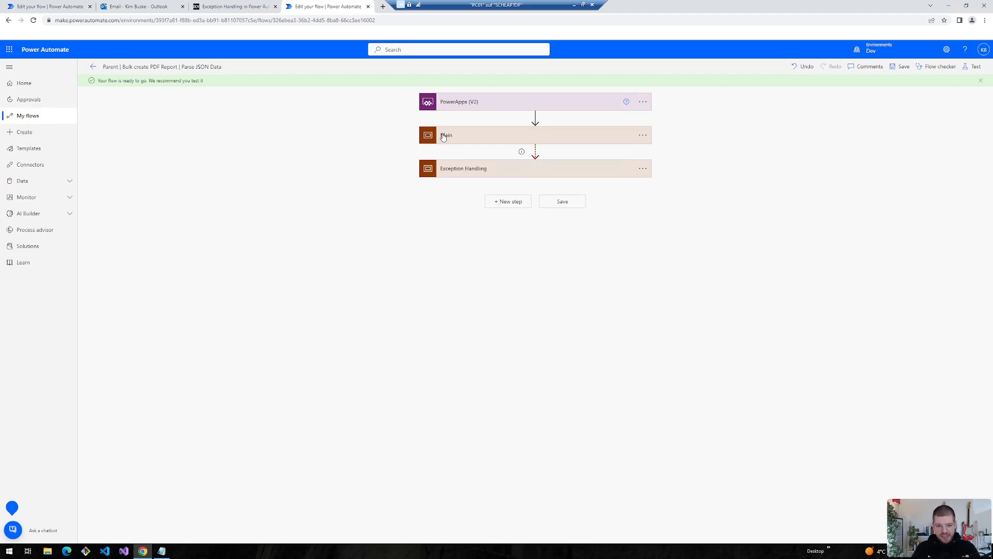
pyautogui.click(573, 5)
pyautogui.moveTo(472, 336); pyautogui.dragTo(439, 337)
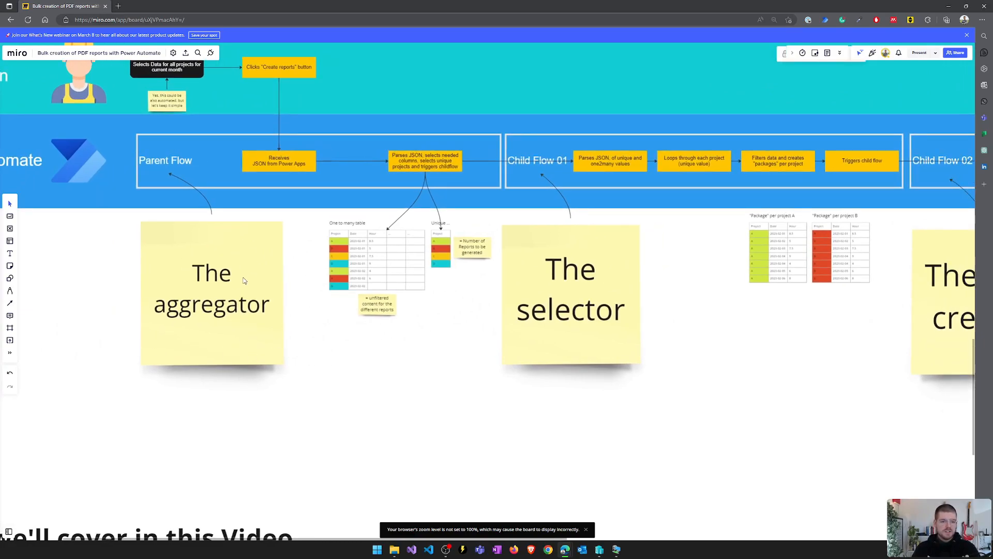
pyautogui.moveTo(55, 214); pyautogui.dragTo(179, 316)
pyautogui.moveTo(525, 496); pyautogui.dragTo(339, 380)
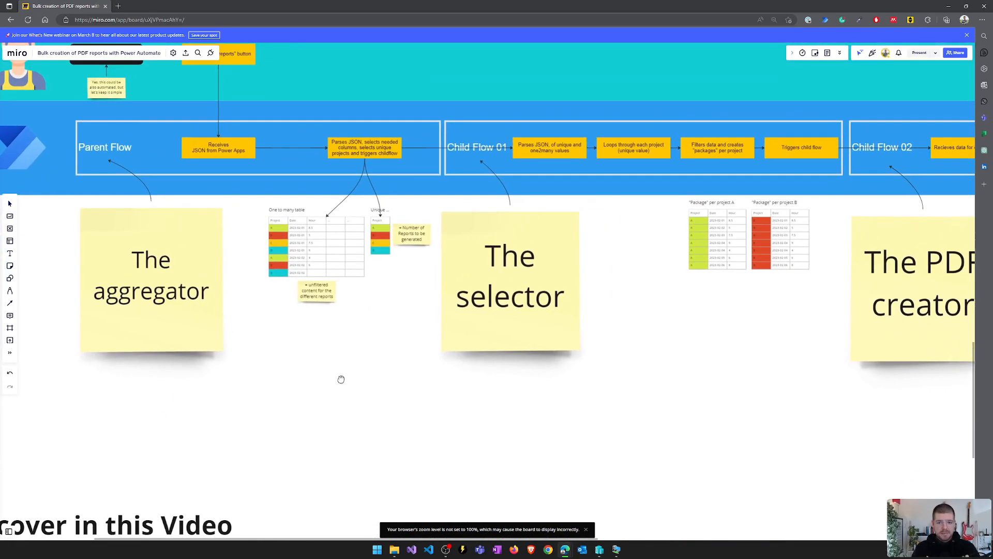
pyautogui.scroll(3, 534, 271)
pyautogui.moveTo(781, 232); pyautogui.dragTo(688, 228)
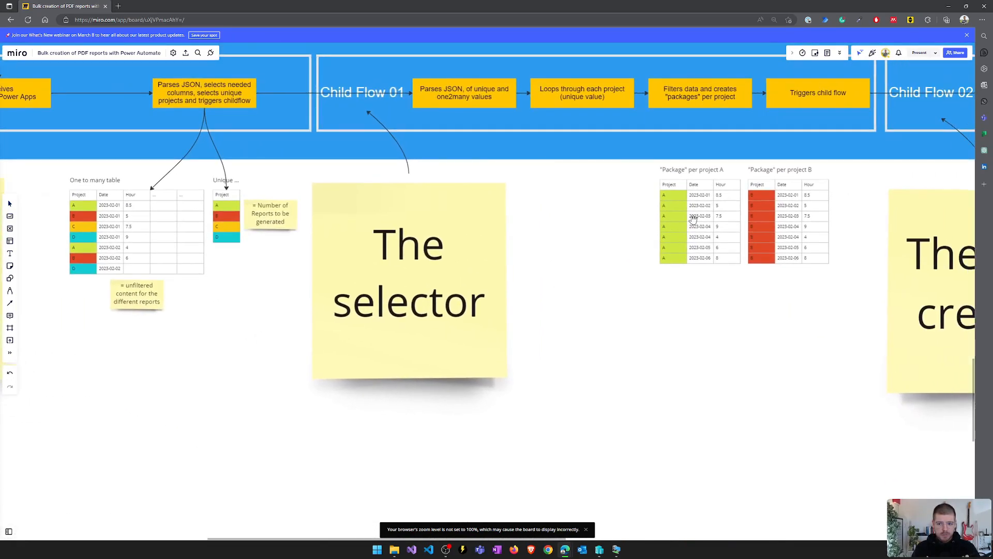
pyautogui.moveTo(757, 169); pyautogui.dragTo(697, 173)
pyautogui.moveTo(217, 237); pyautogui.dragTo(383, 228)
pyautogui.moveTo(90, 172); pyautogui.dragTo(382, 242)
pyautogui.scroll(3, 382, 242)
pyautogui.moveTo(616, 251); pyautogui.dragTo(463, 231)
pyautogui.scroll(3, 463, 231)
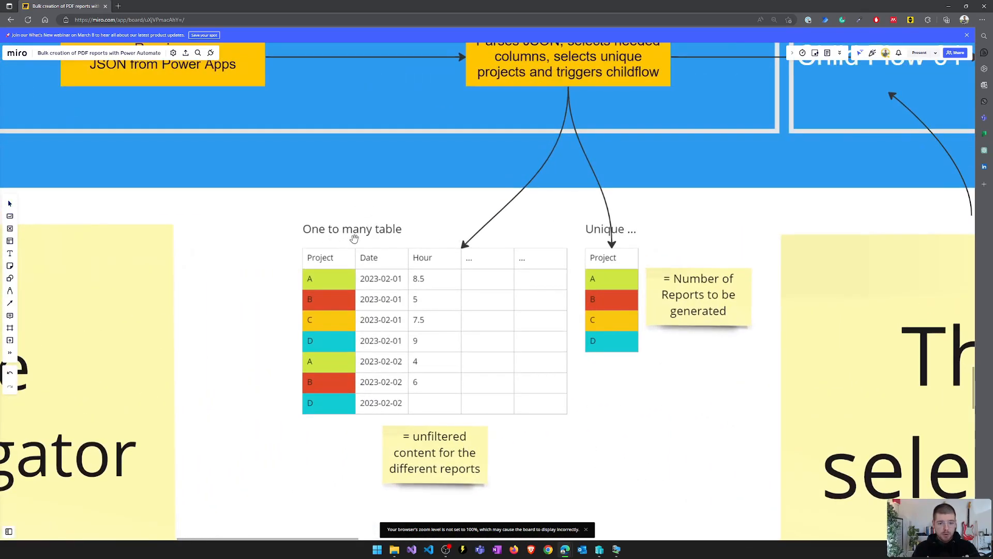
pyautogui.hscroll(2, 324, 228)
pyautogui.scroll(3, 586, 224)
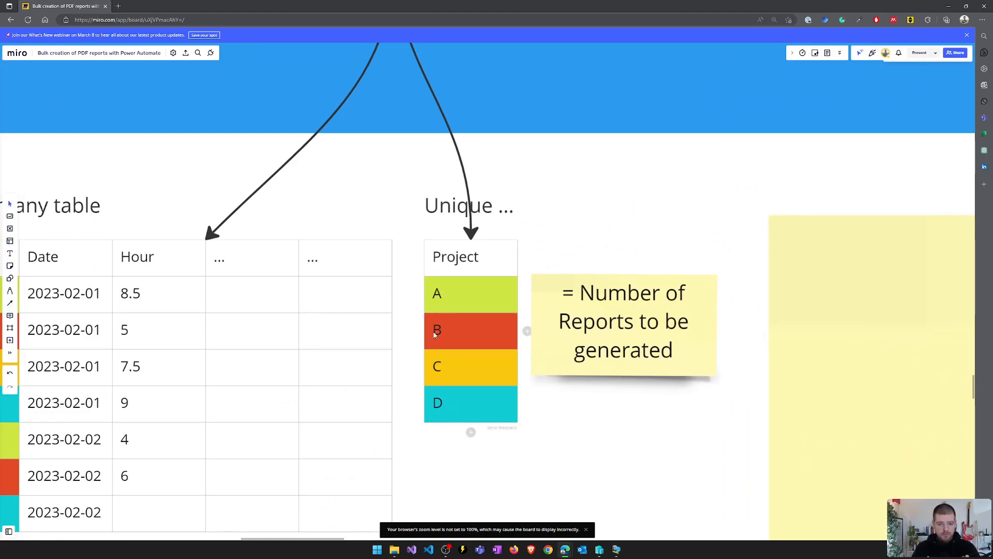
pyautogui.scroll(-3, 620, 400)
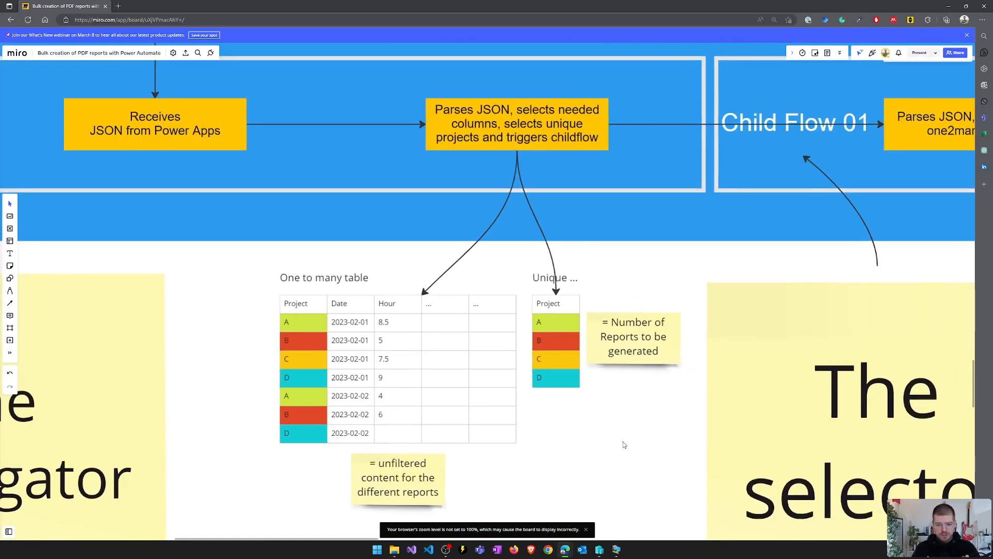
pyautogui.moveTo(594, 427); pyautogui.dragTo(583, 421)
pyautogui.moveTo(629, 287); pyautogui.dragTo(543, 272)
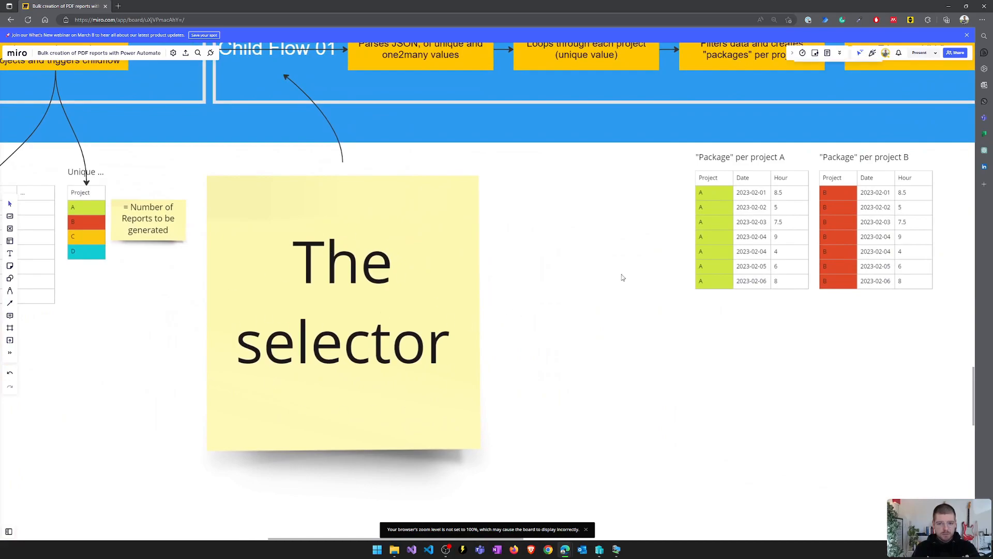
pyautogui.moveTo(626, 270); pyautogui.dragTo(364, 320)
pyautogui.scroll(3, 626, 226)
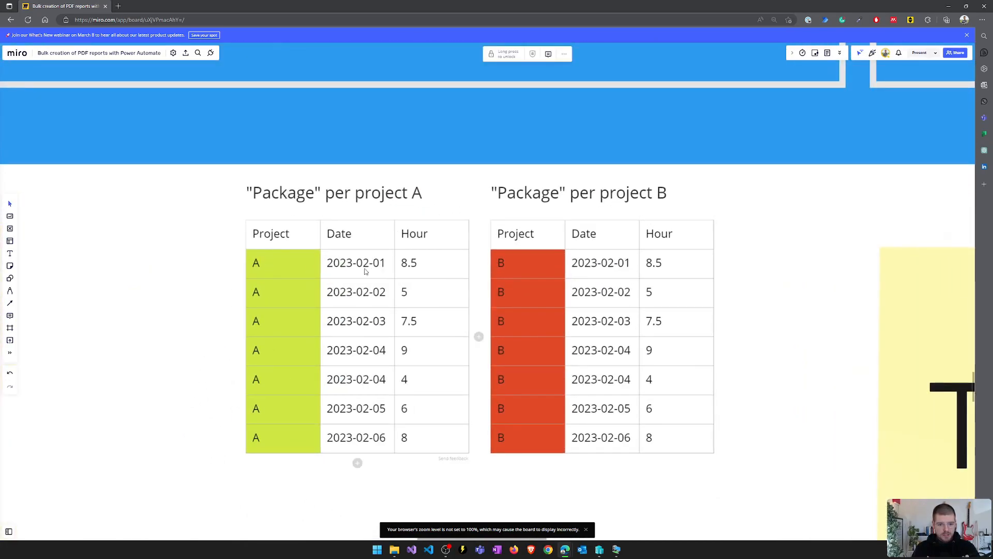
pyautogui.scroll(-3, 756, 268)
pyautogui.moveTo(737, 250); pyautogui.dragTo(180, 161)
pyautogui.moveTo(260, 241); pyautogui.dragTo(208, 170)
pyautogui.scroll(-1, 284, 173)
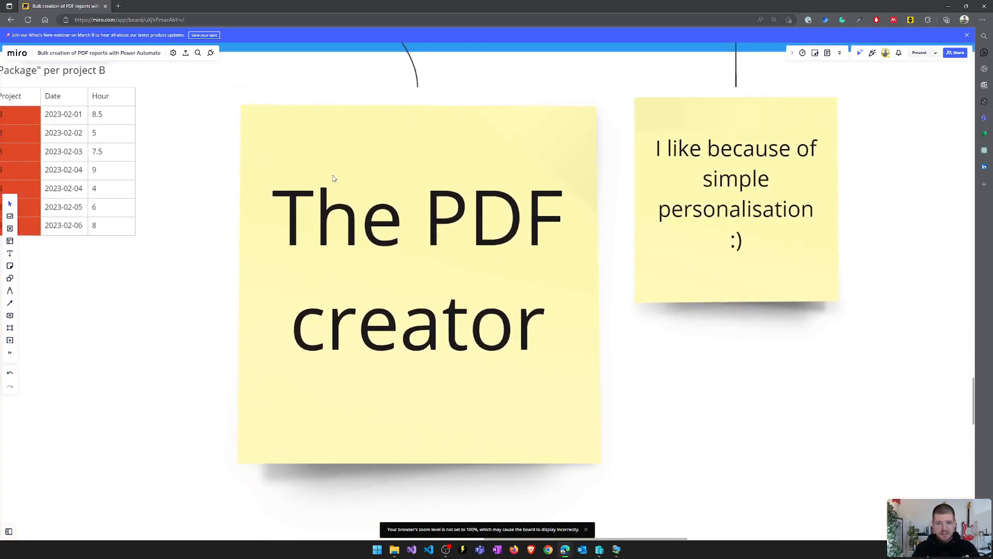
pyautogui.scroll(-1, 333, 179)
pyautogui.scroll(-2, 312, 390)
pyautogui.moveTo(312, 390); pyautogui.dragTo(312, 339)
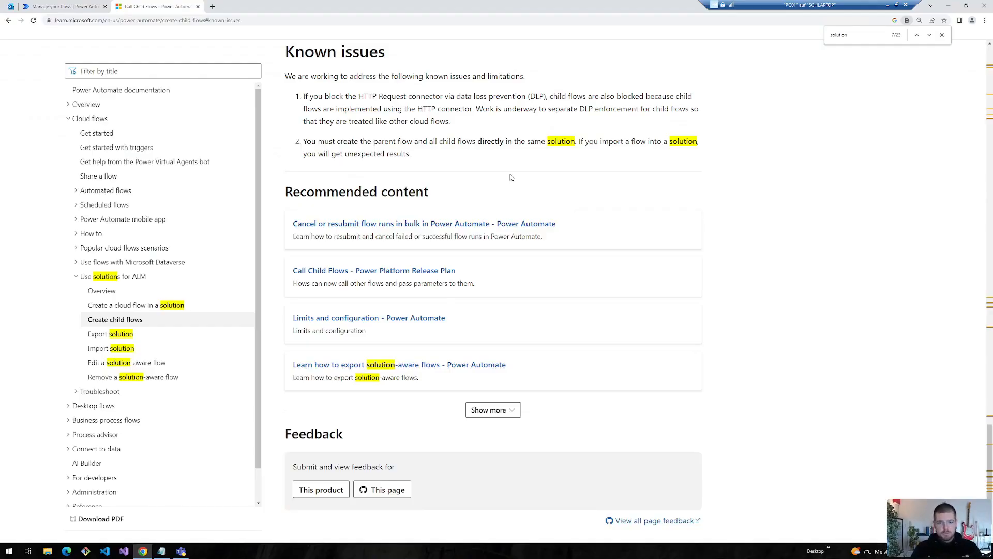
# - Highlight Known issue 2: parent and child flows must be created in the same solution
pyautogui.scroll(5, 455, 175)
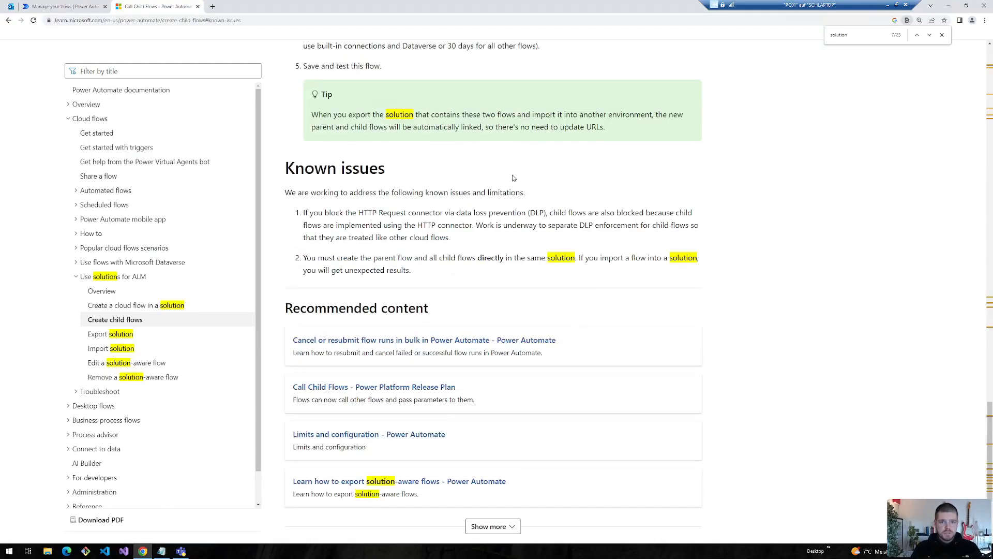
pyautogui.scroll(1, 426, 216)
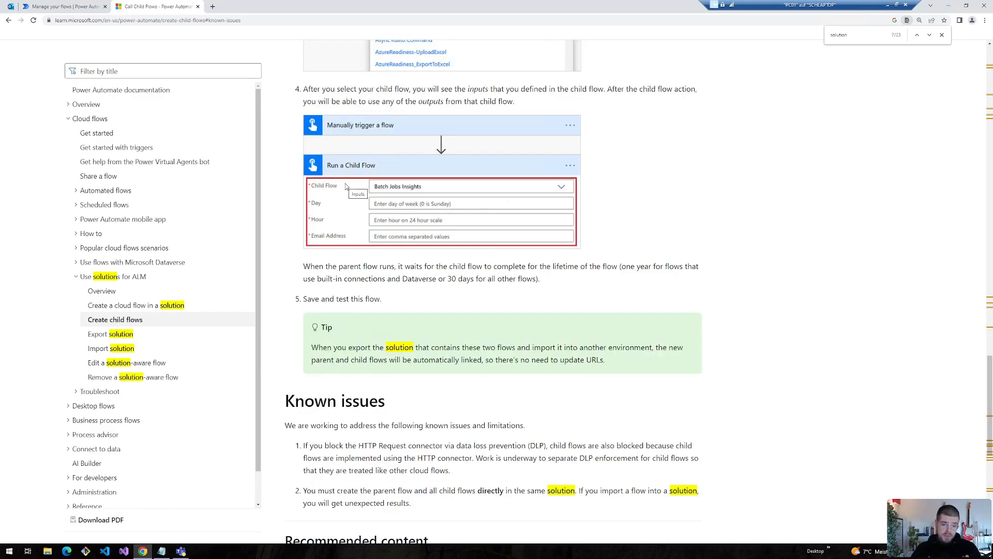
pyautogui.scroll(-3, 422, 347)
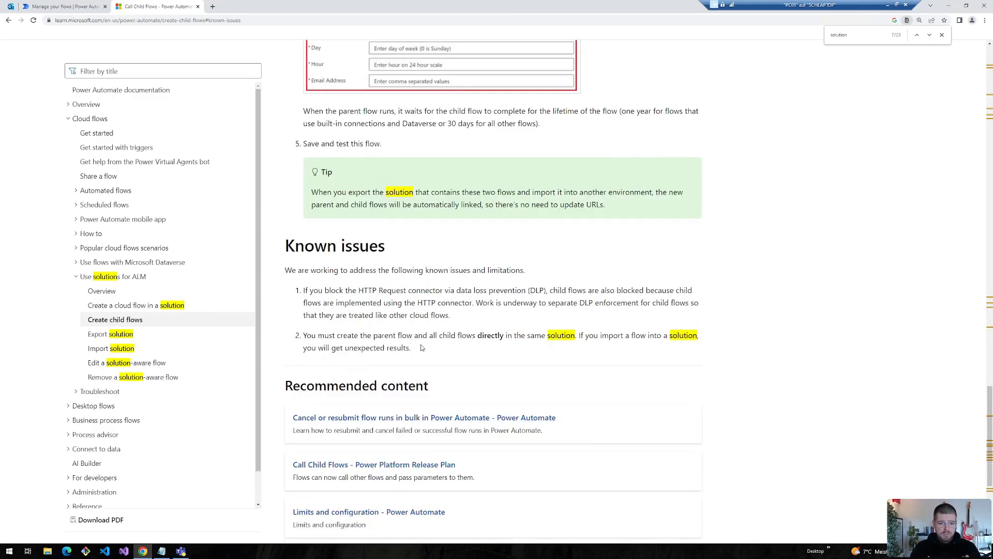
pyautogui.tripleClick(551, 337)
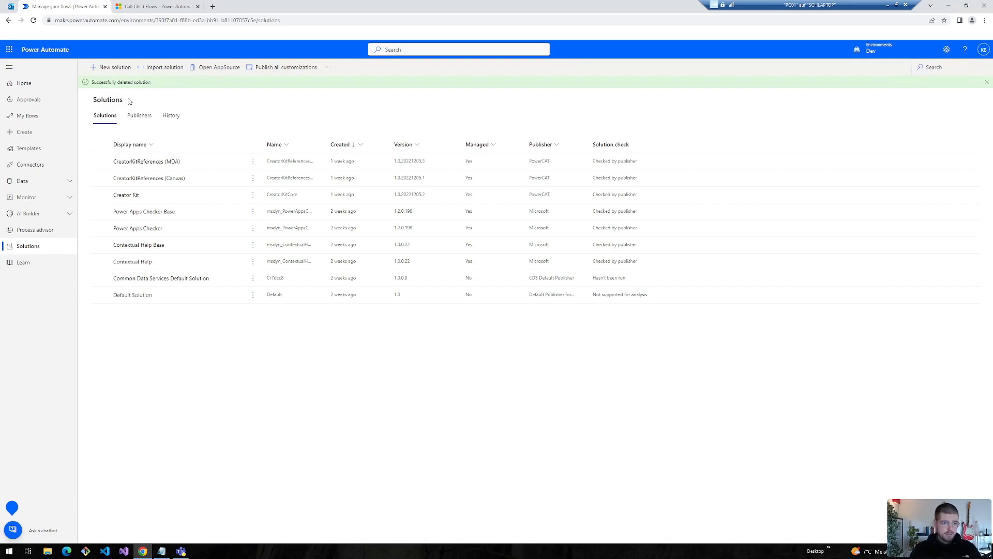
pyautogui.click(170, 9)
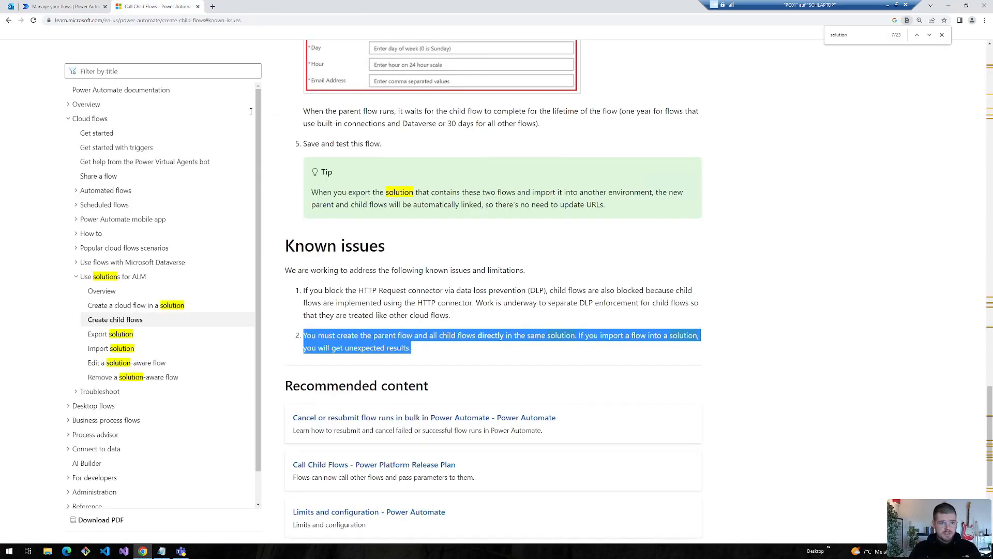
pyautogui.click(61, 5)
# - Create a new solution named 'Bulk create PDF Report' under a newly created publisher
pyautogui.click(110, 67)
pyautogui.write('Parent | Bulk create PDF Report | Parse JSON Data')
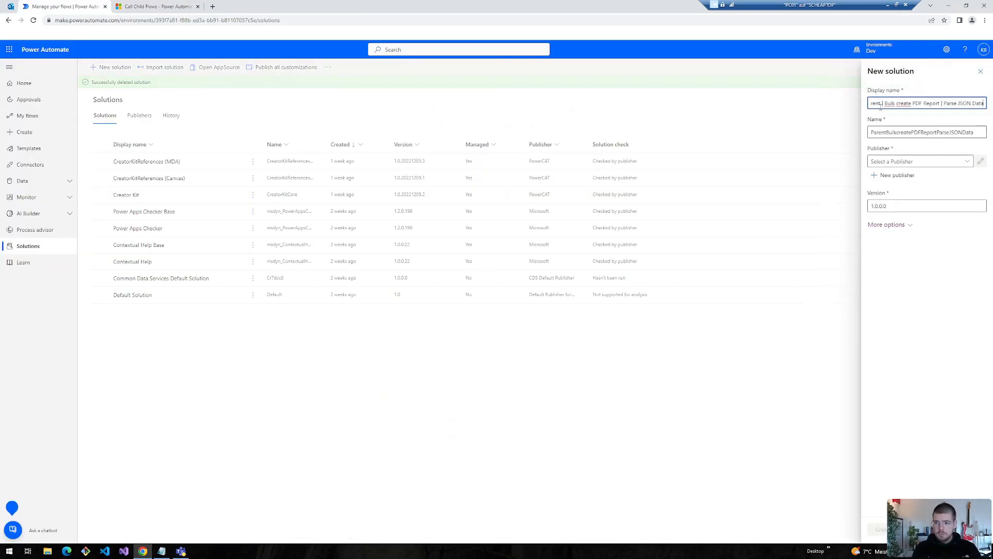
pyautogui.moveTo(885, 104); pyautogui.dragTo(755, 97)
pyautogui.press('BackSpace')
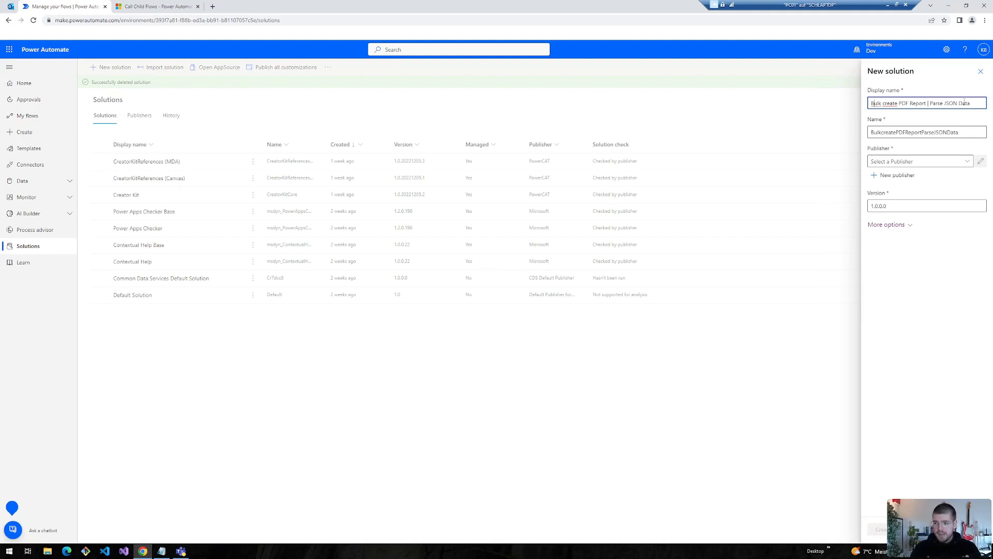
pyautogui.moveTo(966, 101); pyautogui.dragTo(927, 104)
pyautogui.press('BackSpace')
pyautogui.click(910, 161)
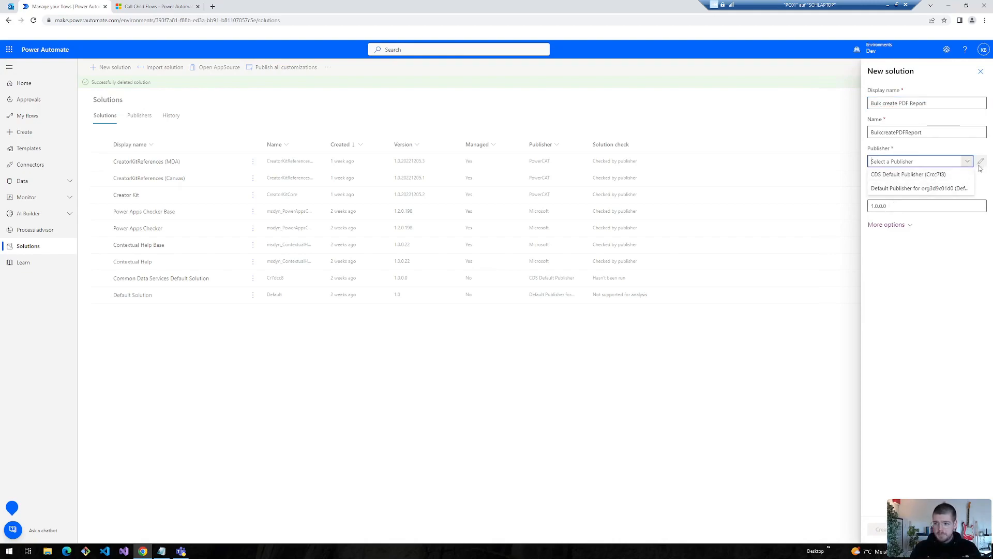
pyautogui.click(891, 191)
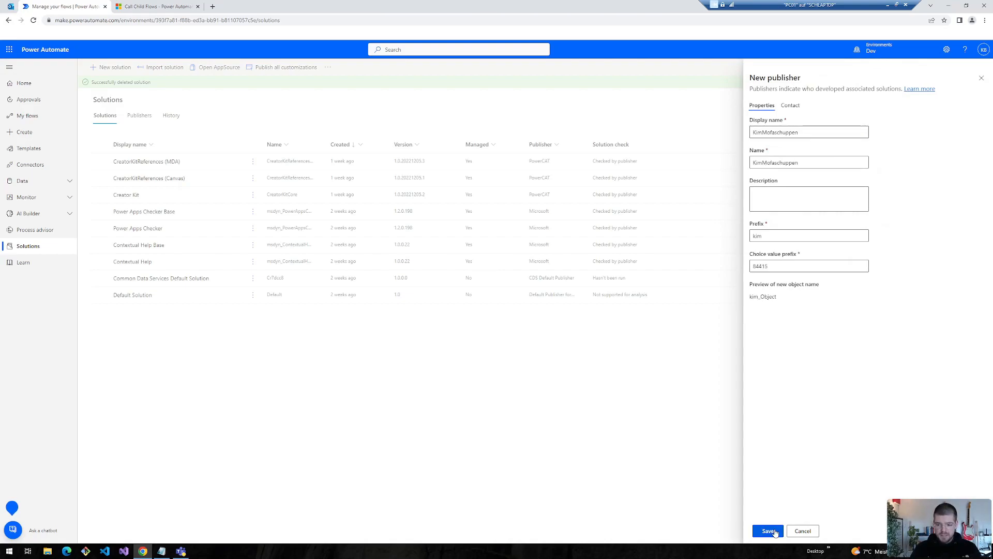
pyautogui.click(771, 530)
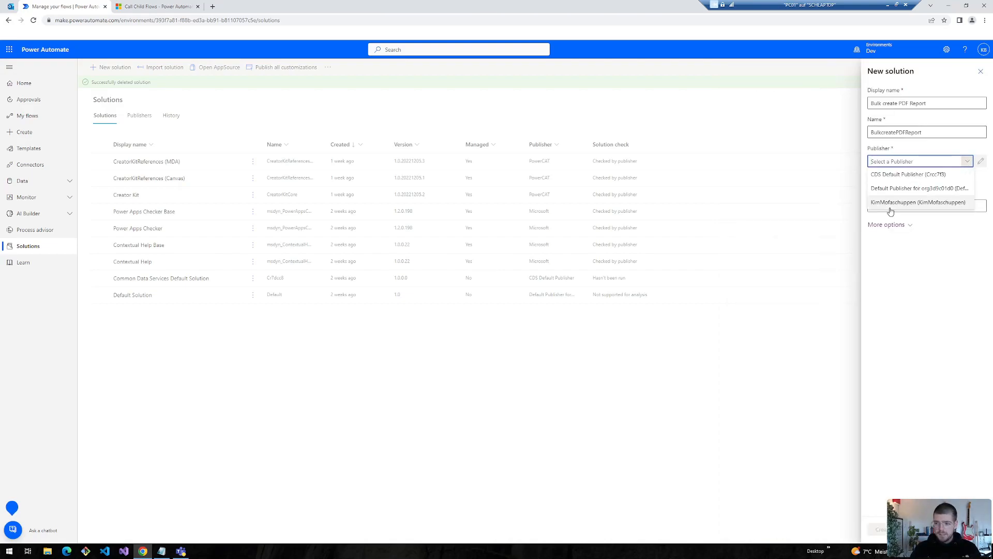
pyautogui.click(910, 202)
pyautogui.click(880, 529)
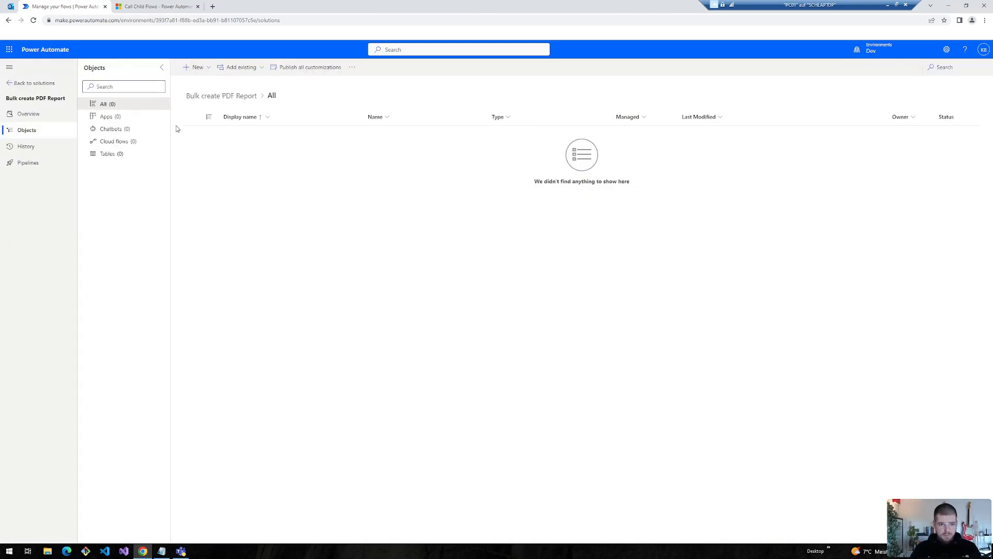
# - Add the existing parent cloud flow to the solution
pyautogui.click(190, 69)
pyautogui.click(245, 69)
pyautogui.moveTo(262, 124)
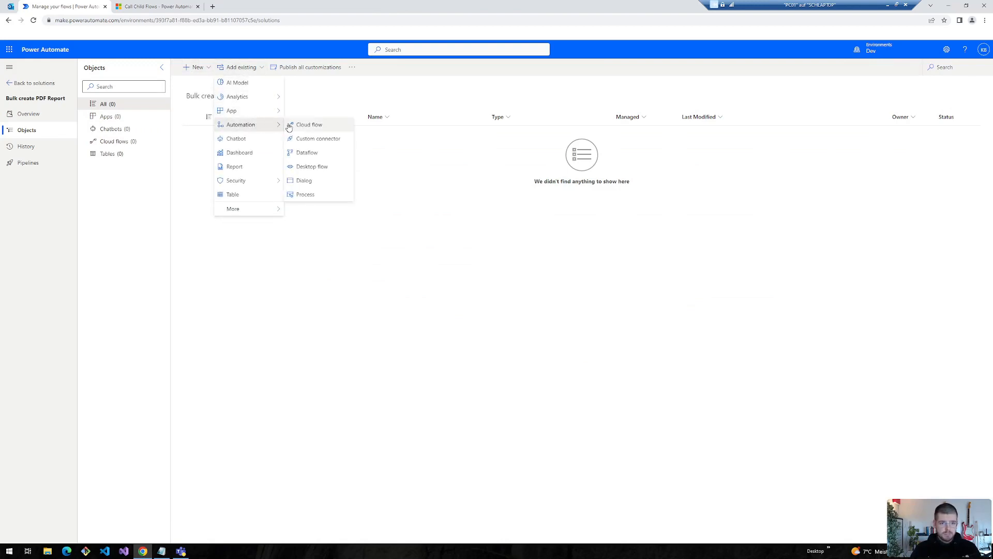
pyautogui.click(302, 126)
pyautogui.click(181, 156)
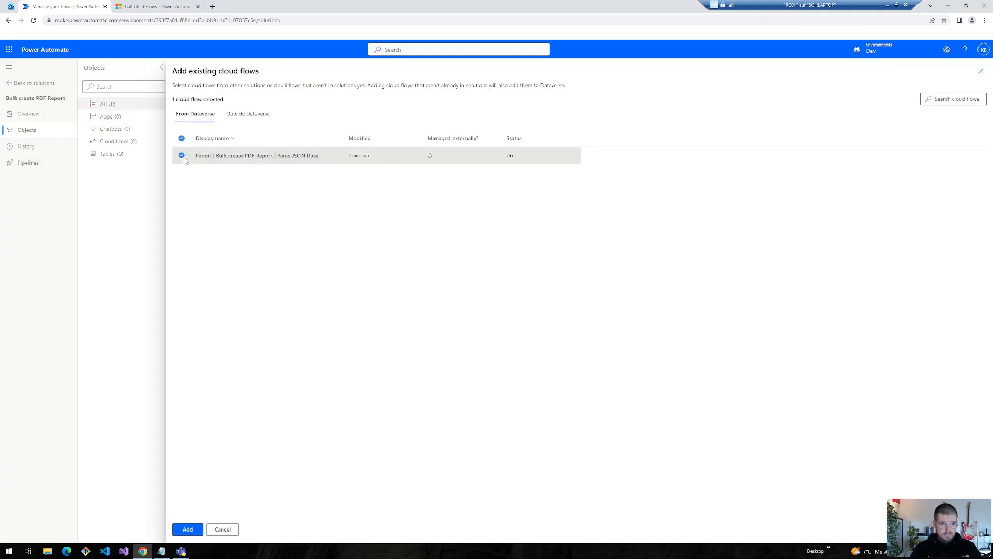
pyautogui.click(187, 529)
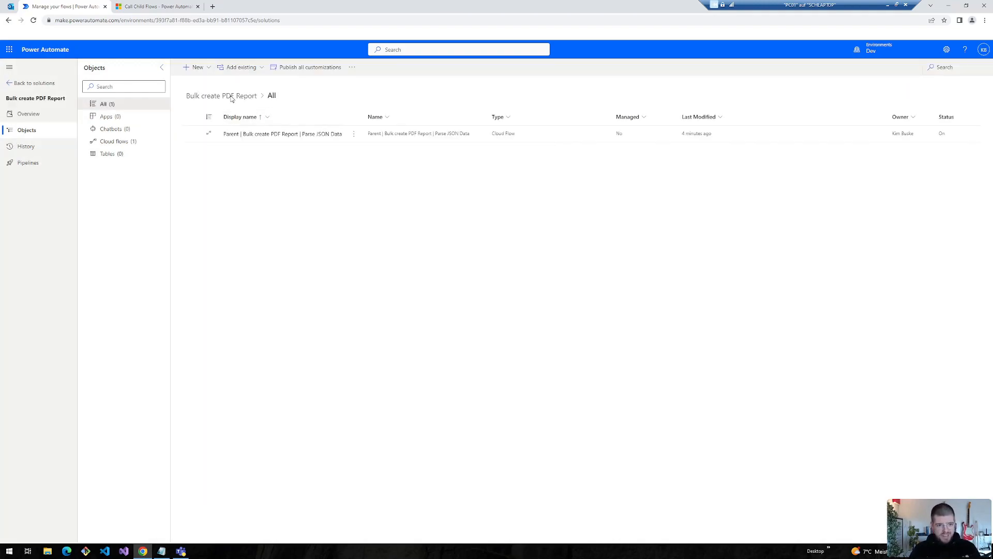
# - Create an instant cloud flow named 'Child | Bulk create PDF Report | Select Data'
pyautogui.click(197, 67)
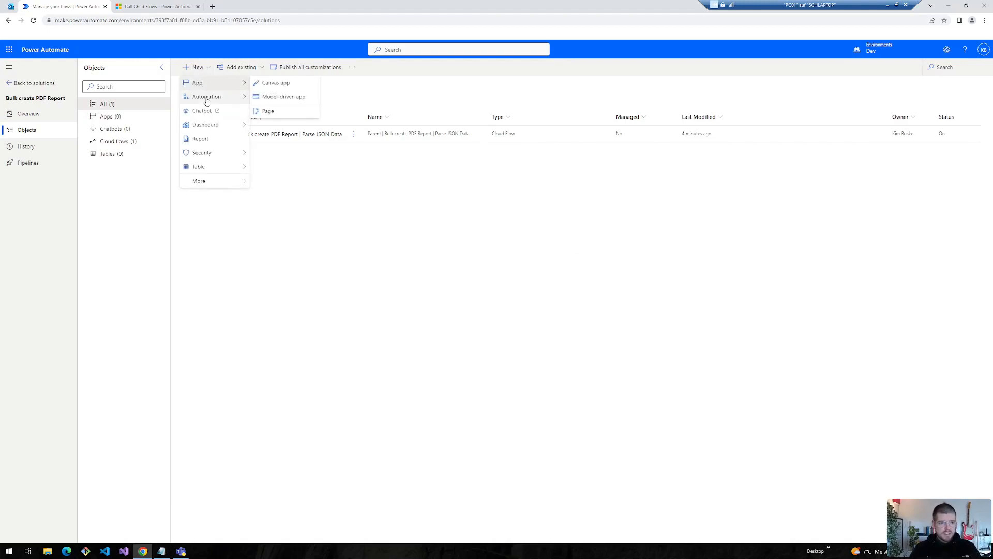
pyautogui.moveTo(207, 99)
pyautogui.moveTo(274, 96)
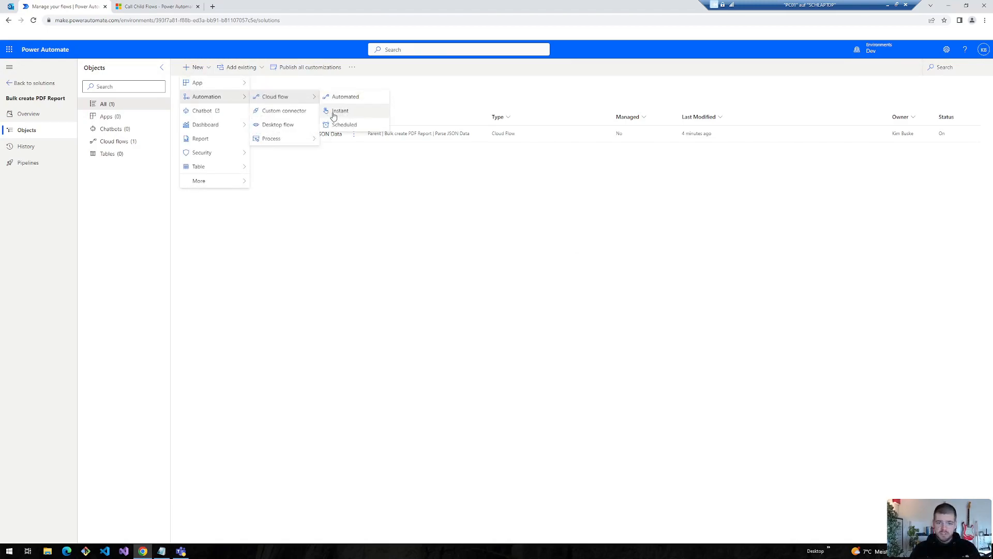
pyautogui.click(337, 111)
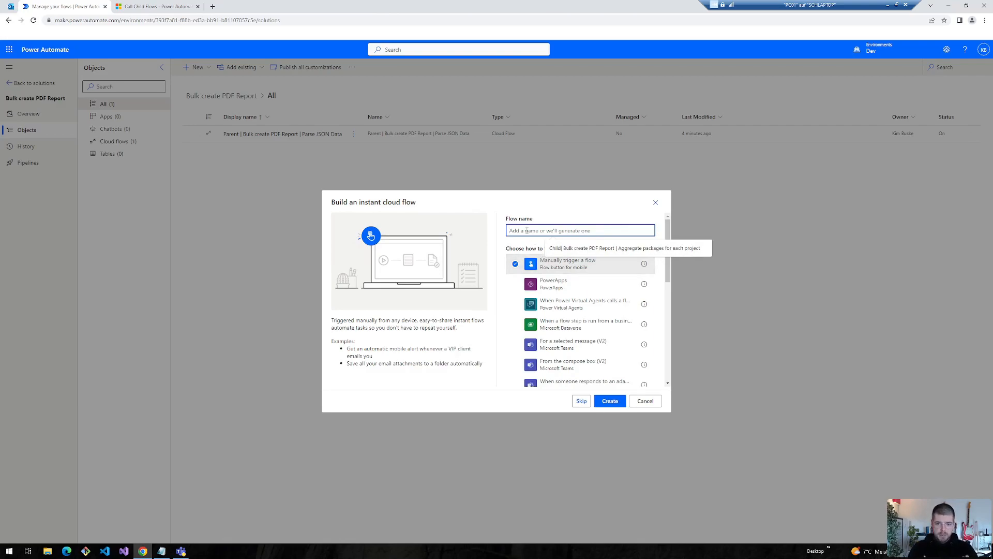
pyautogui.write('Child |')
pyautogui.write('| Bulk create PDF Report | Select Data')
pyautogui.moveTo(526, 231); pyautogui.dragTo(574, 233)
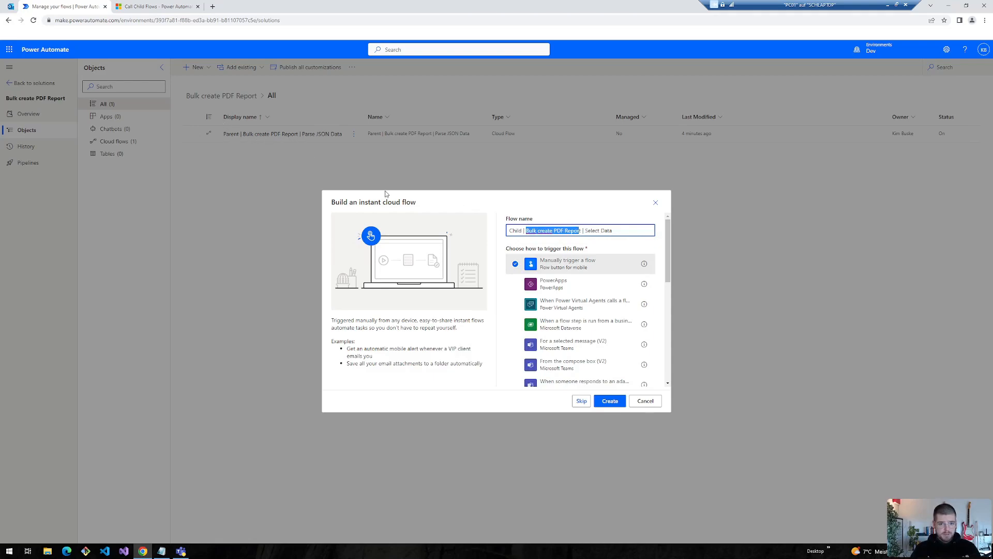
pyautogui.moveTo(509, 231); pyautogui.dragTo(523, 230)
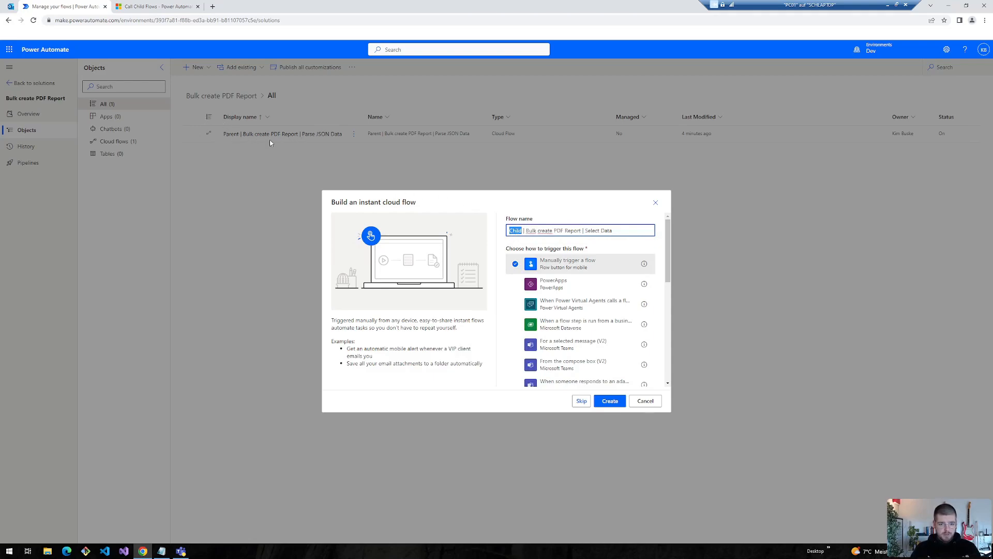
pyautogui.moveTo(630, 231); pyautogui.dragTo(587, 231)
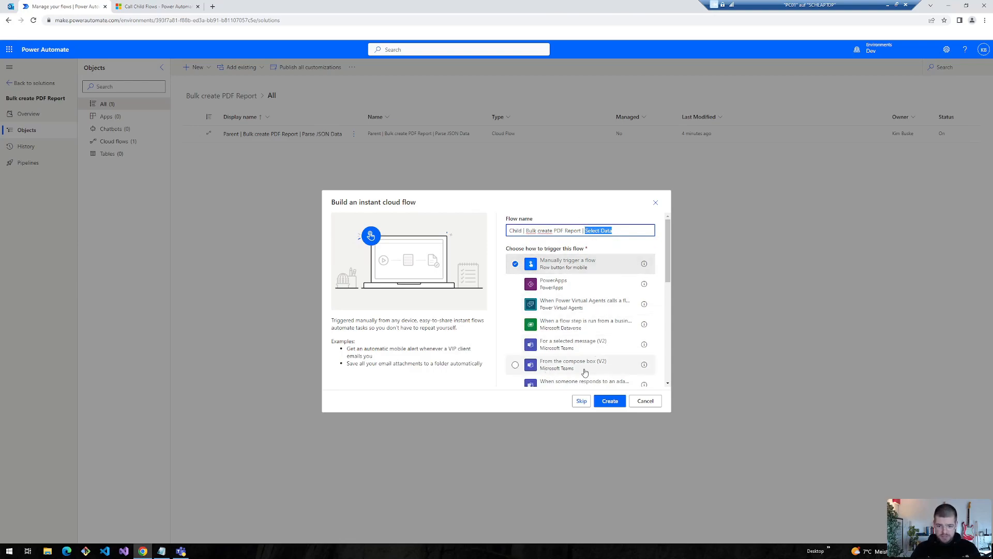
pyautogui.click(609, 401)
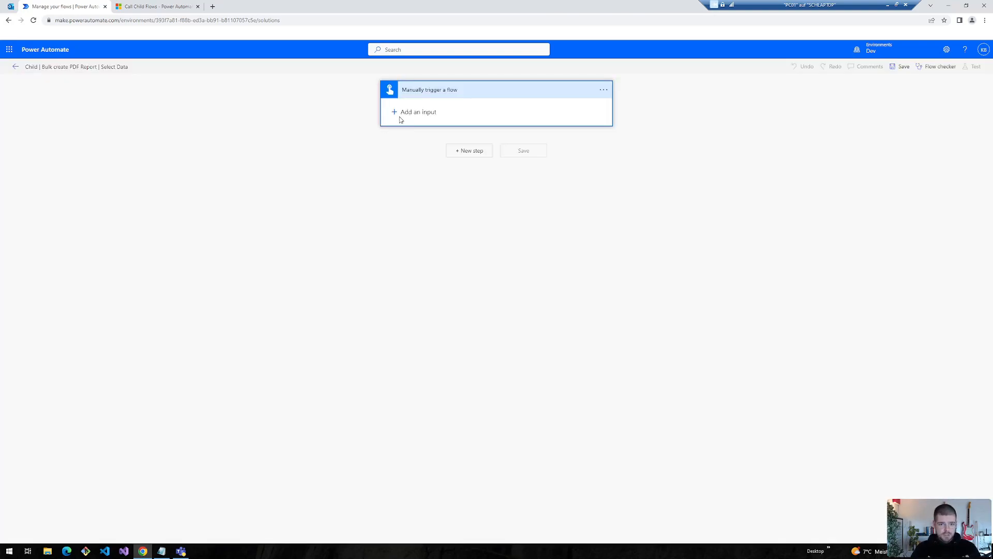
# - Add a text input named jsonUniqueValues to the manual trigger and give it a description
pyautogui.click(417, 112)
pyautogui.click(404, 124)
pyautogui.doubleClick(414, 107)
pyautogui.write('jsonUniqueValues')
pyautogui.moveTo(449, 109); pyautogui.dragTo(352, 131)
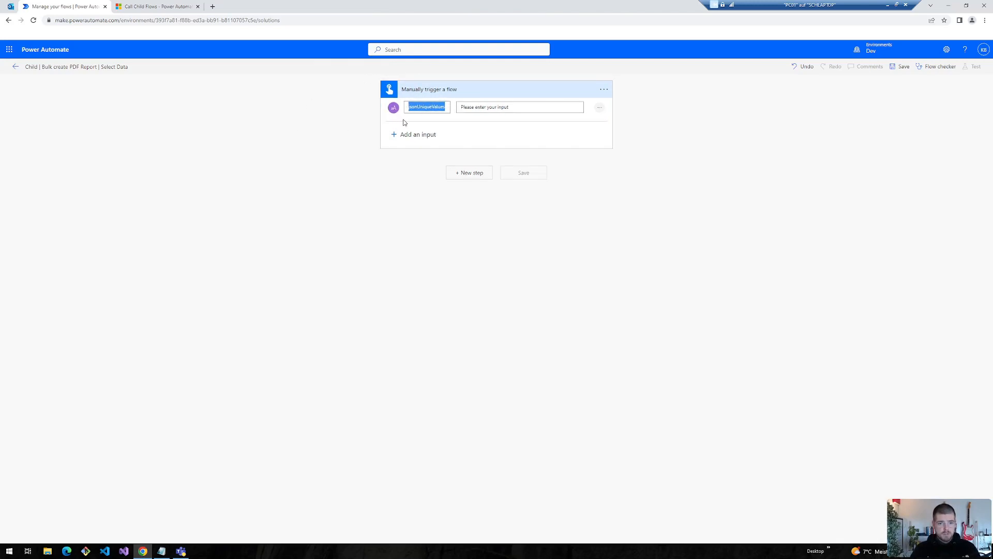
pyautogui.click(500, 107)
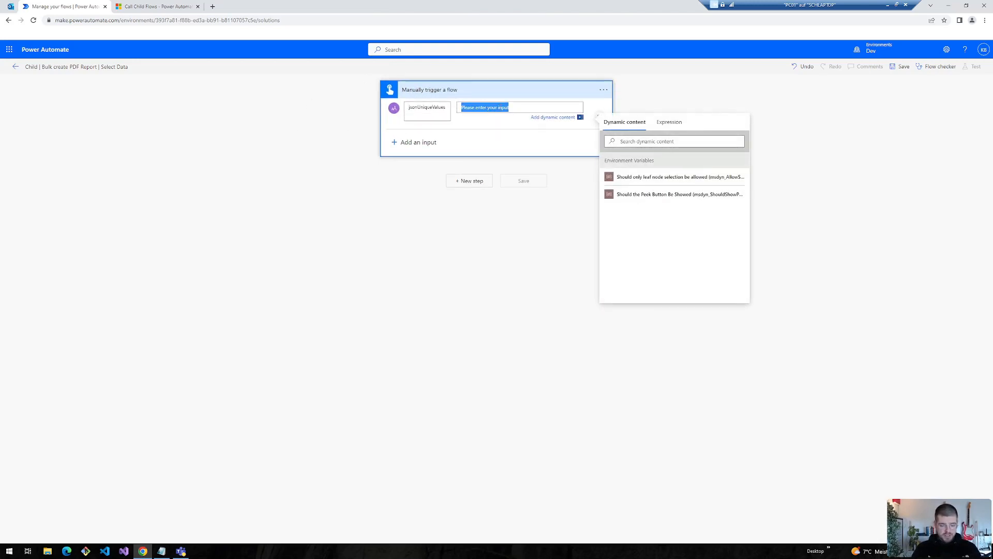
pyautogui.write('Number of unique projects from parent flow')
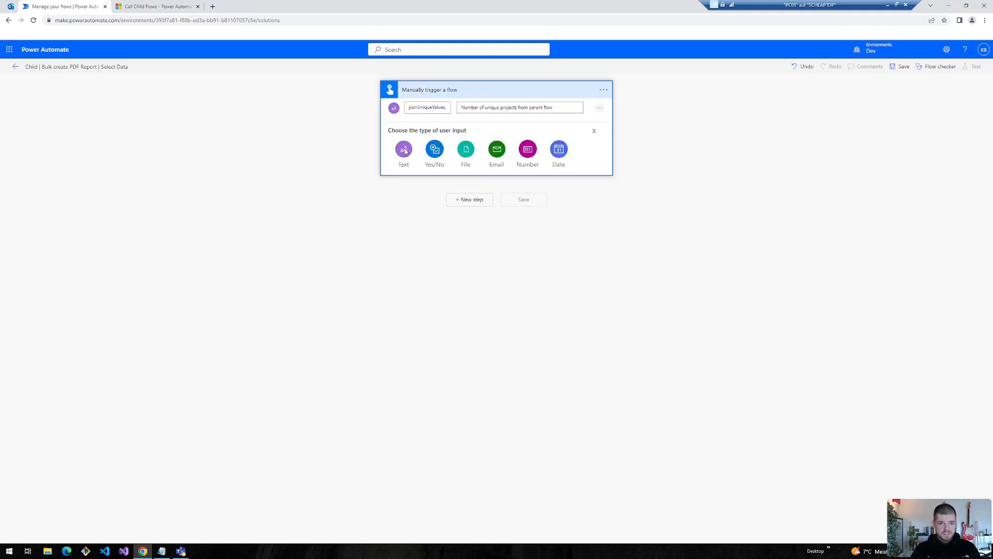
# - Add a second text input, jsonOneToMany, described 'Time tracking report in JSON format'
pyautogui.click(403, 147)
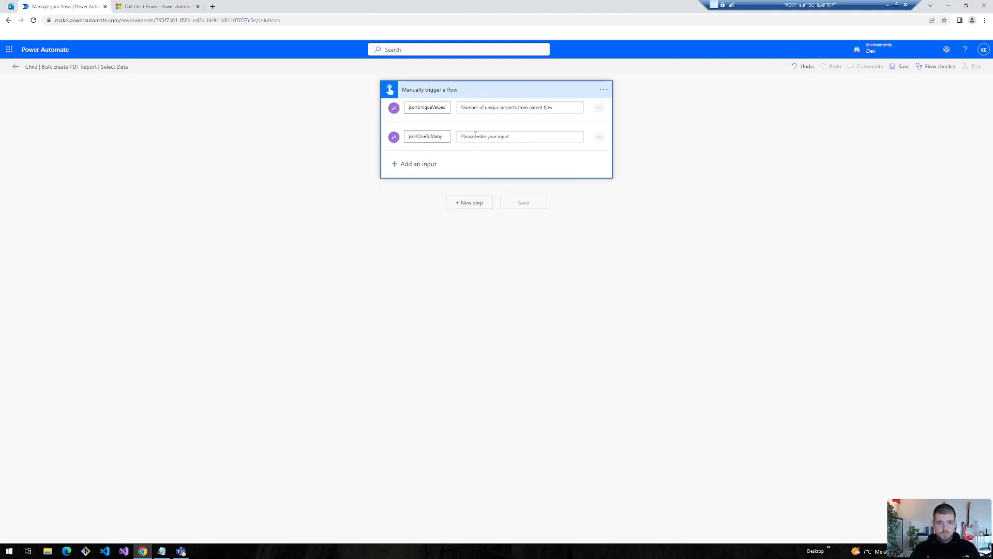
pyautogui.click(490, 136)
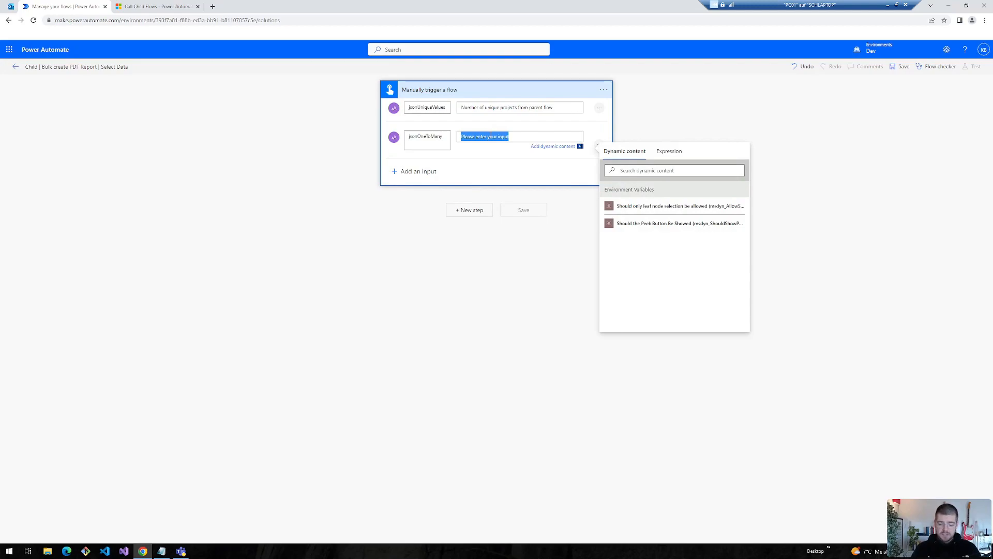
pyautogui.write('Time tr')
pyautogui.write('acking report in JSON format')
pyautogui.click(622, 136)
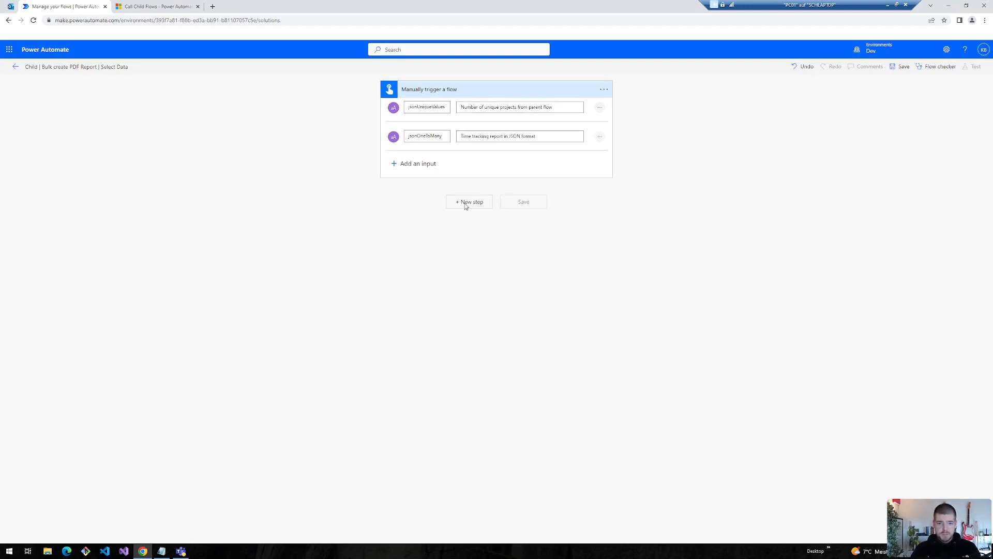
pyautogui.click(465, 201)
pyautogui.write('apply')
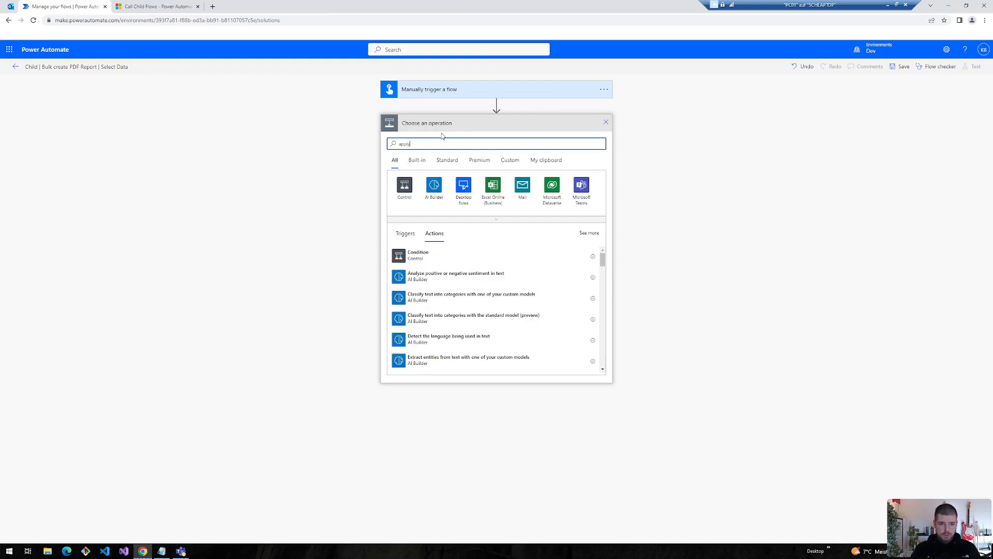
# - Add an Apply to each loop over json(triggerBody()['text']), the parsed jsonUniqueValues input
pyautogui.click(422, 299)
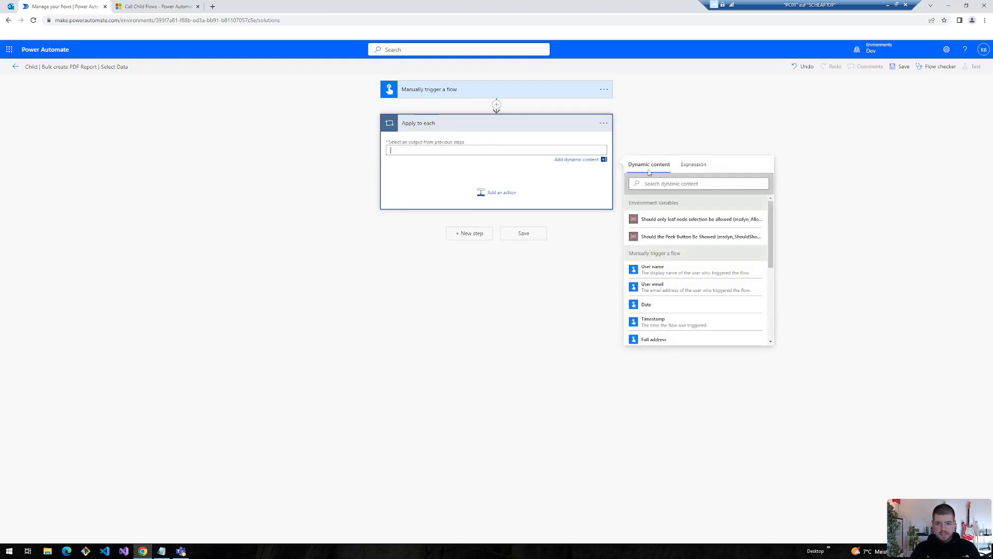
pyautogui.click(693, 165)
pyautogui.write('json(')
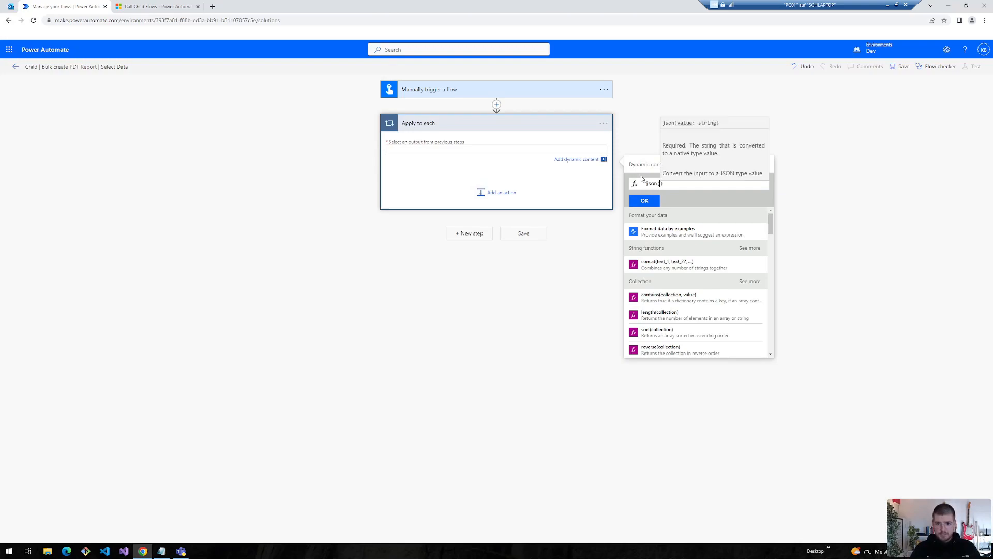
pyautogui.click(648, 165)
pyautogui.write("triggerBody()['text']")
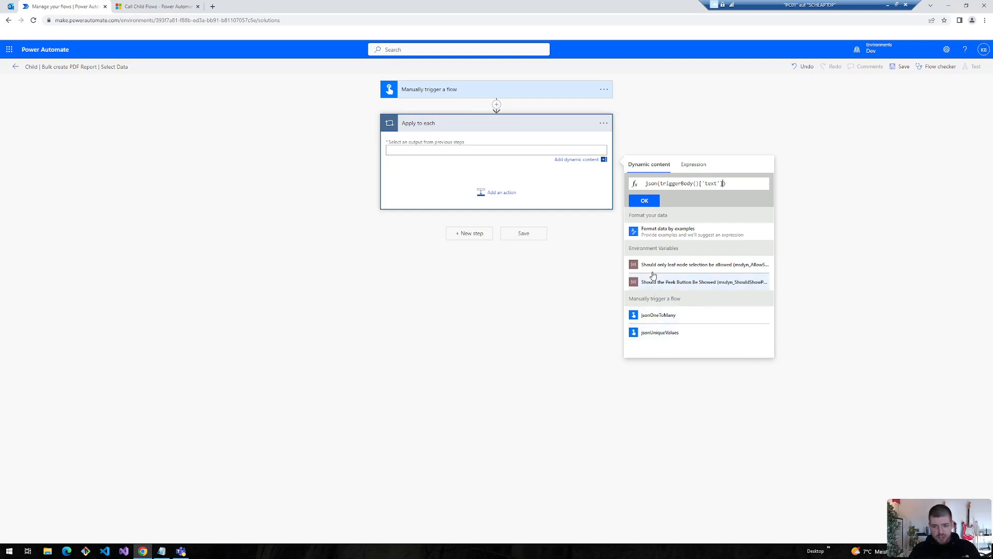
pyautogui.click(646, 202)
pyautogui.click(494, 193)
pyautogui.write('filter')
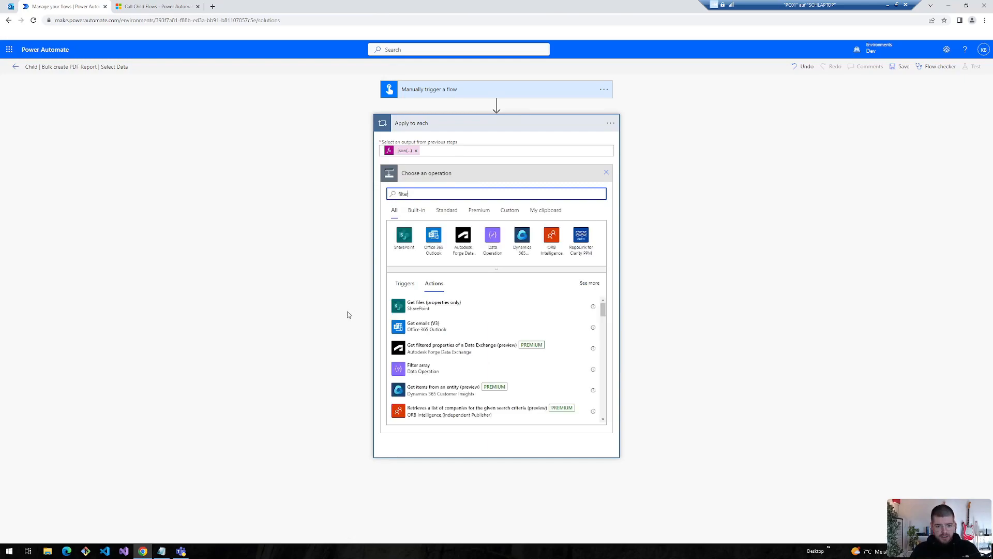
# - Add a Filter array inside the loop, from json(triggerBody()['text_1'])
pyautogui.click(424, 305)
pyautogui.click(695, 211)
pyautogui.write('json(')
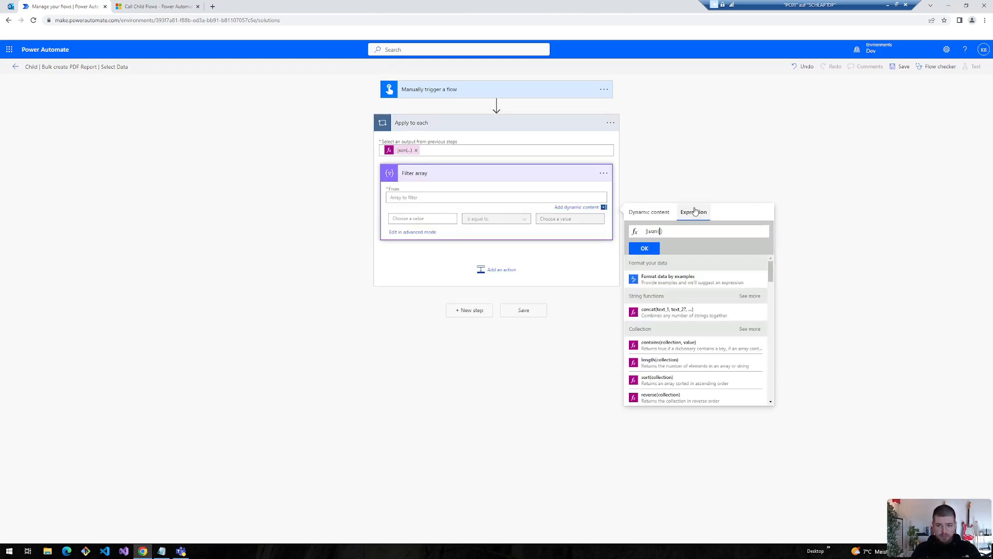
pyautogui.click(644, 249)
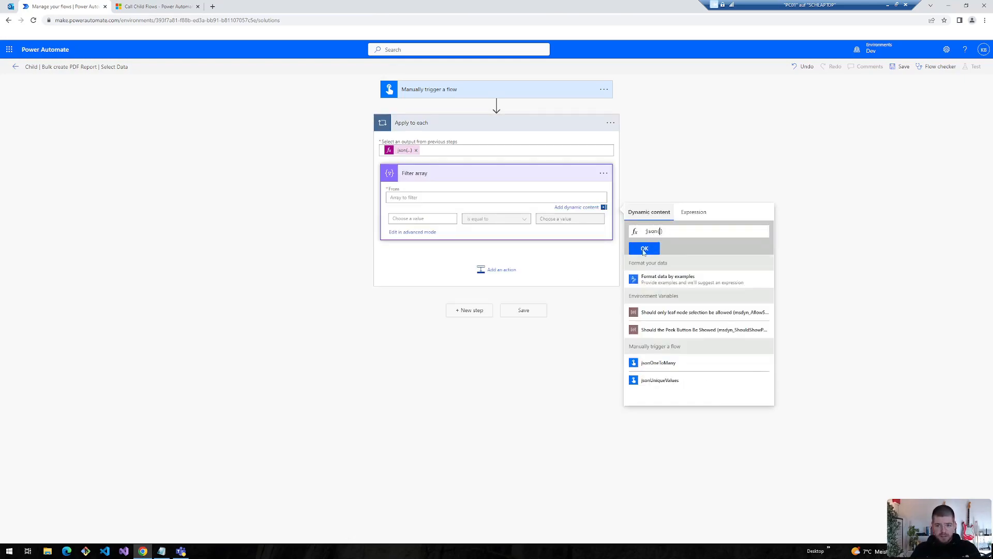
pyautogui.click(651, 368)
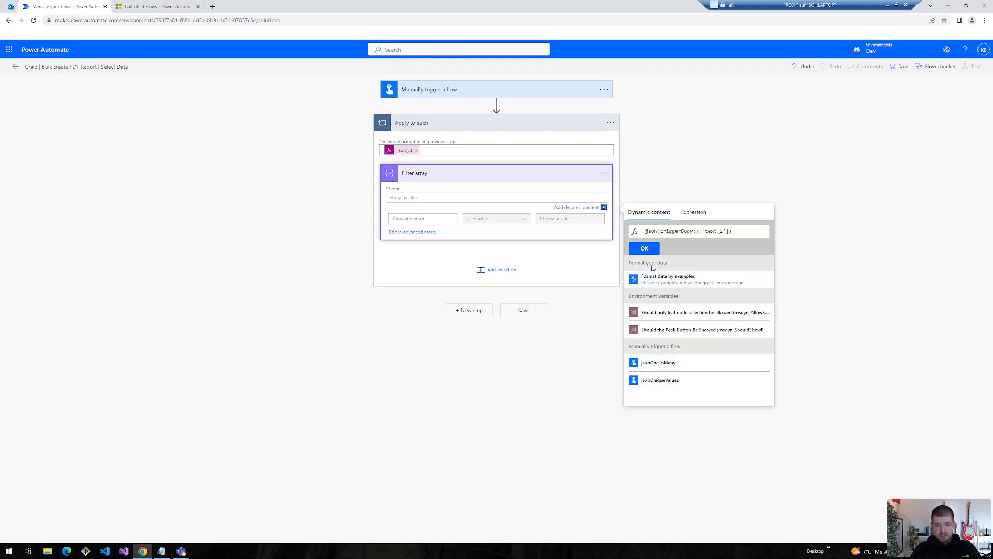
pyautogui.click(644, 249)
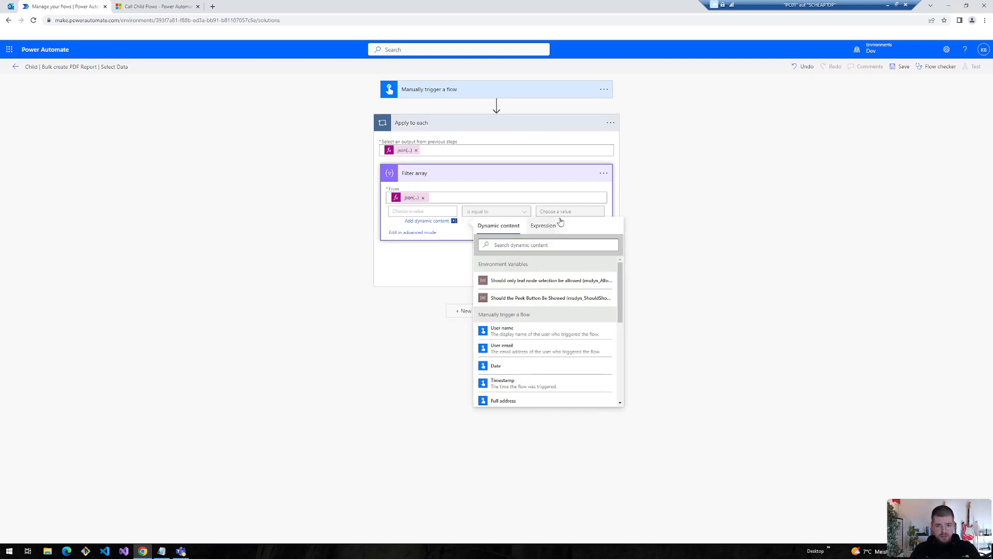
# - Set the filter condition item()?['Project'] equal to item('Apply_to_each')?['Project']
pyautogui.click(539, 226)
pyautogui.write('item()')
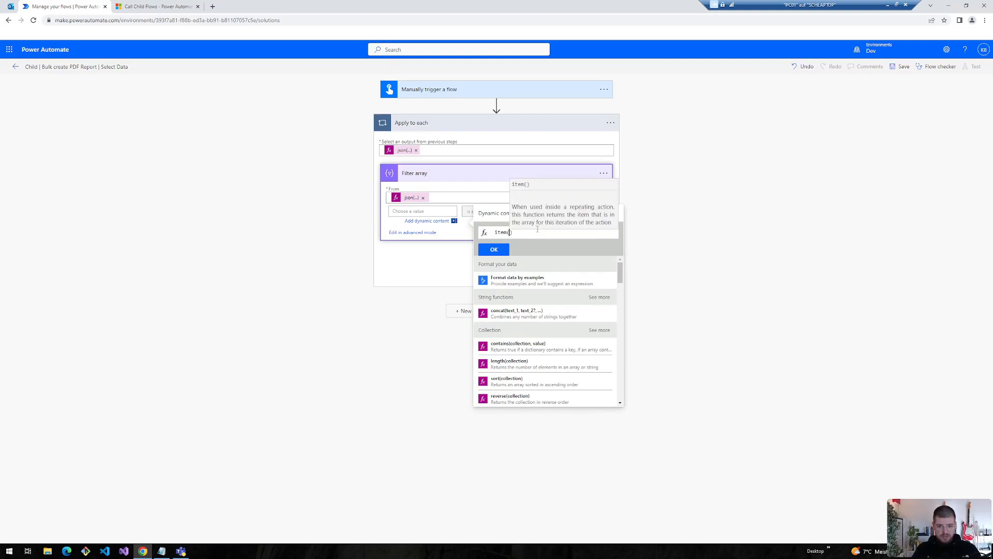
pyautogui.press('Right')
pyautogui.hotkey('ctrl', 'v')
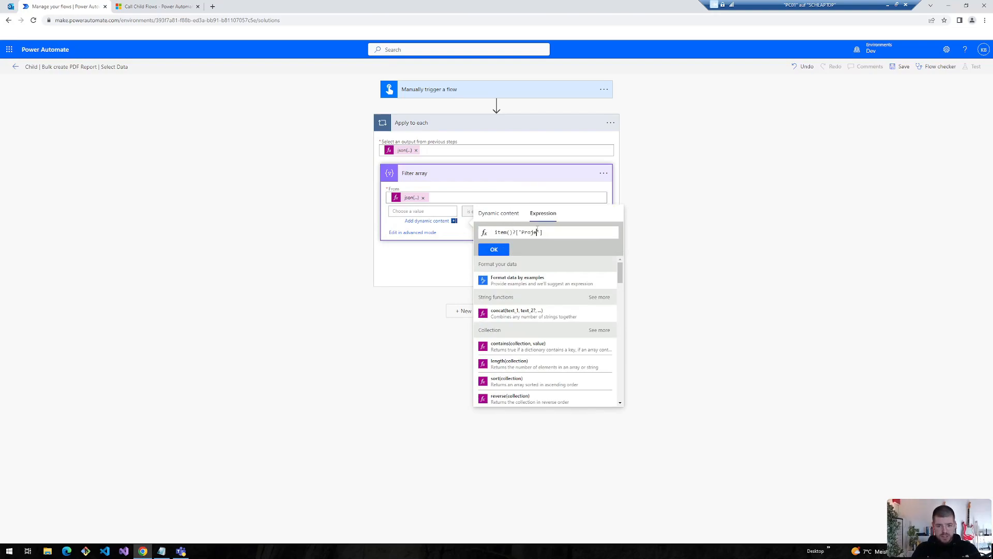
pyautogui.click(494, 250)
pyautogui.click(555, 211)
pyautogui.click(687, 213)
pyautogui.write("item()?['Project']")
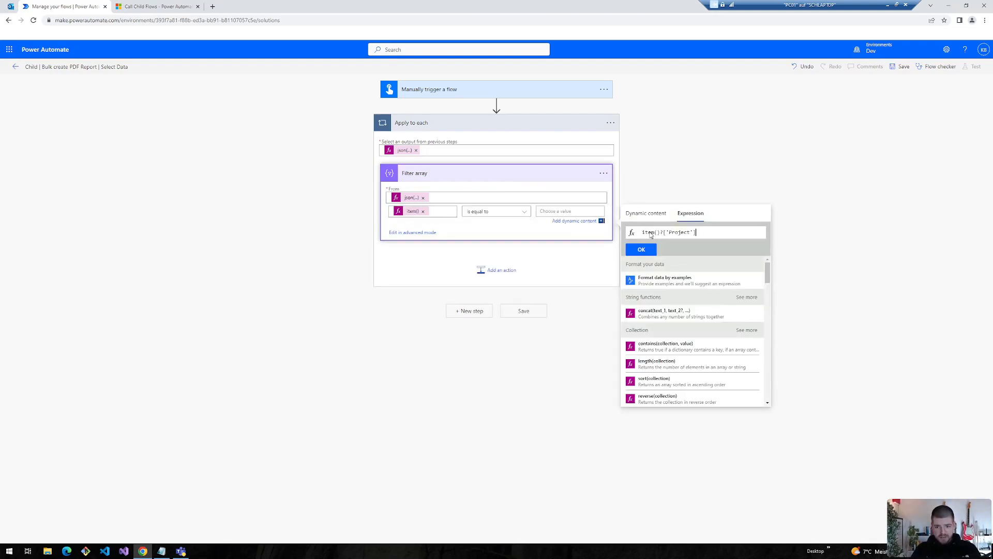
pyautogui.write("'Apply")
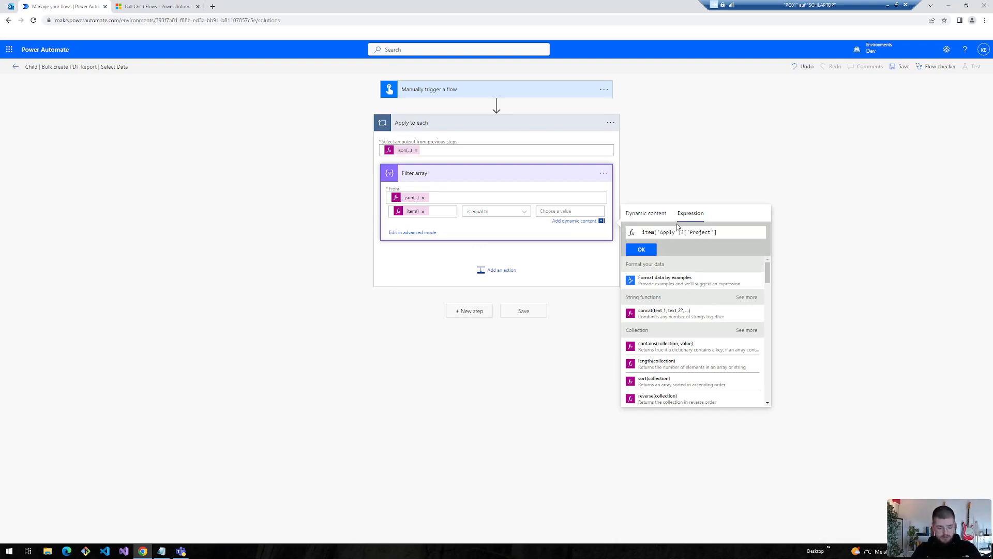
pyautogui.write('_to_each')
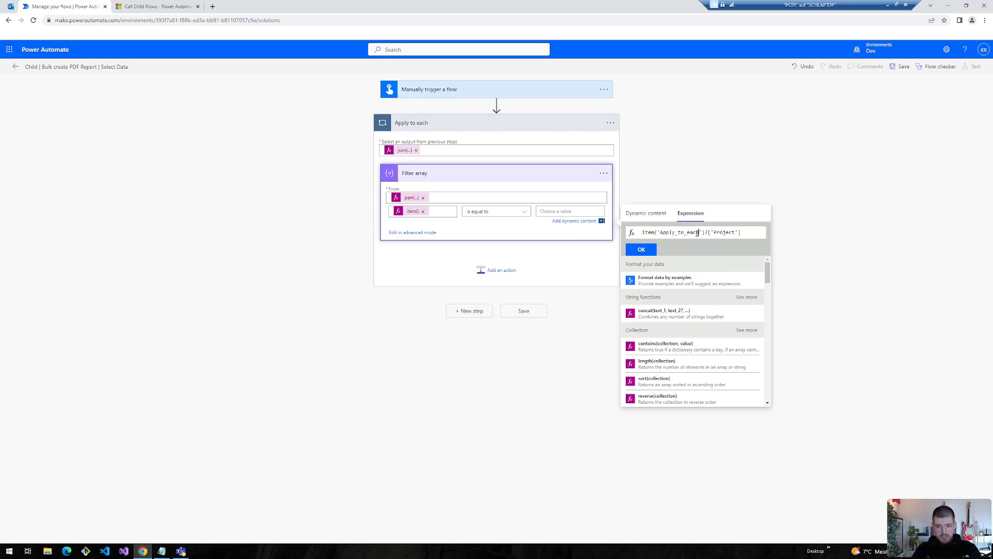
pyautogui.click(641, 249)
# - In a new tab at make.powerautomate.com, open the parent PDF report flow for editing
pyautogui.click(213, 6)
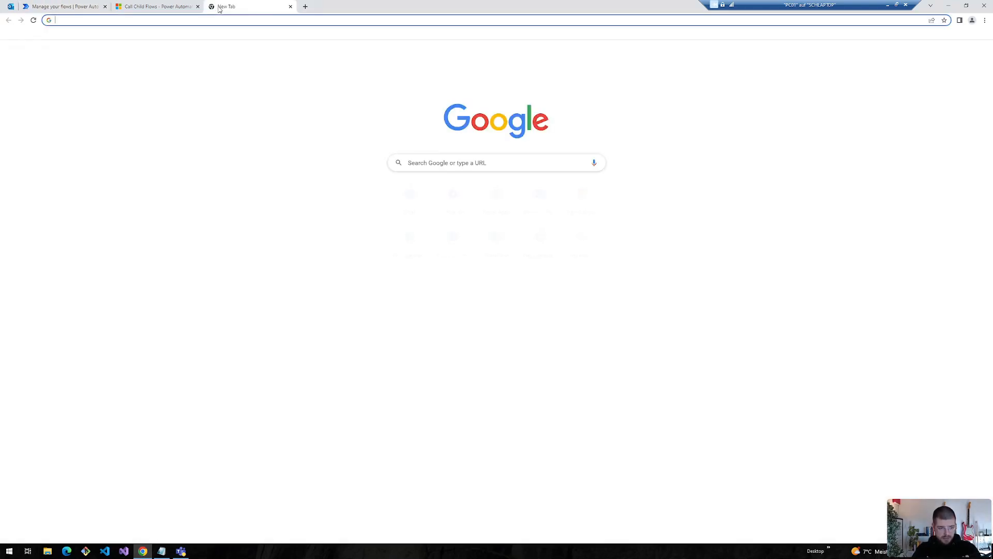
pyautogui.write('mkae')
pyautogui.press('BackSpace')
pyautogui.press('BackSpace')
pyautogui.press('BackSpace')
pyautogui.write('ake')
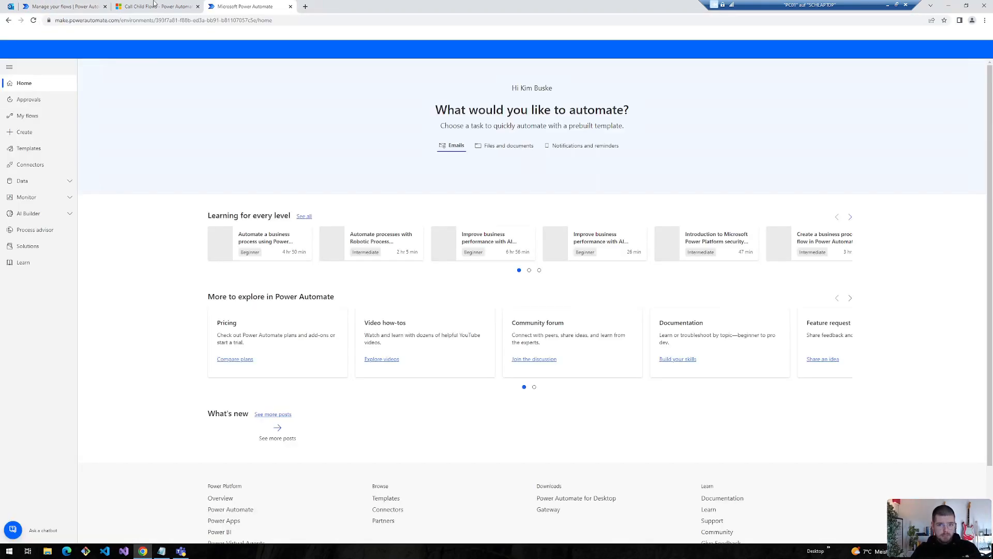
pyautogui.click(29, 114)
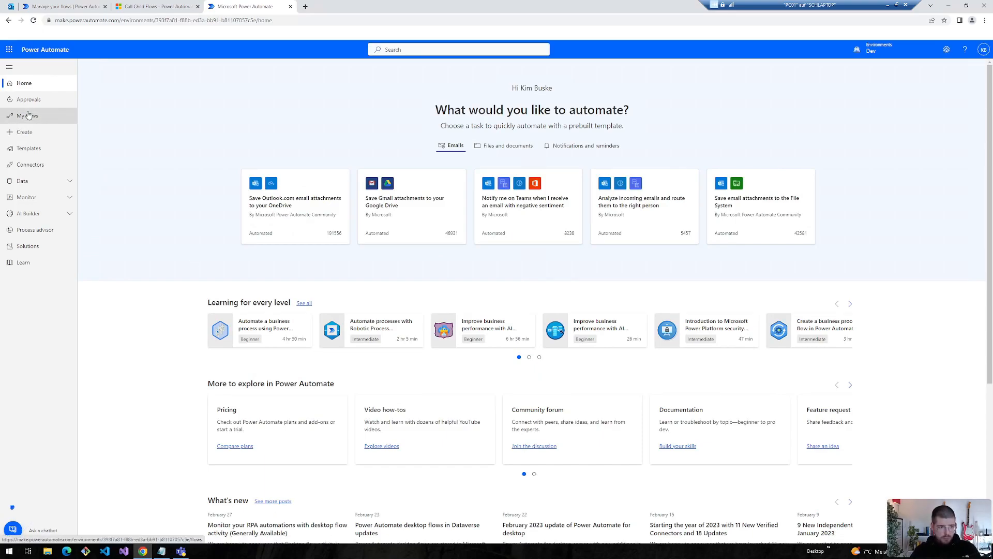
pyautogui.click(211, 179)
pyautogui.click(105, 68)
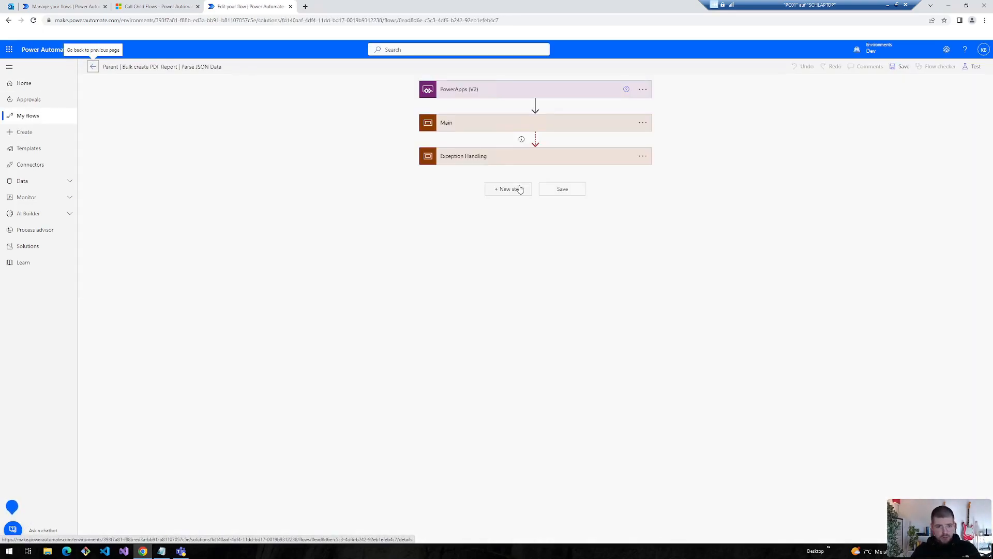
# - Add a Run a Child Flow action at the end of the Main scope
pyautogui.click(468, 124)
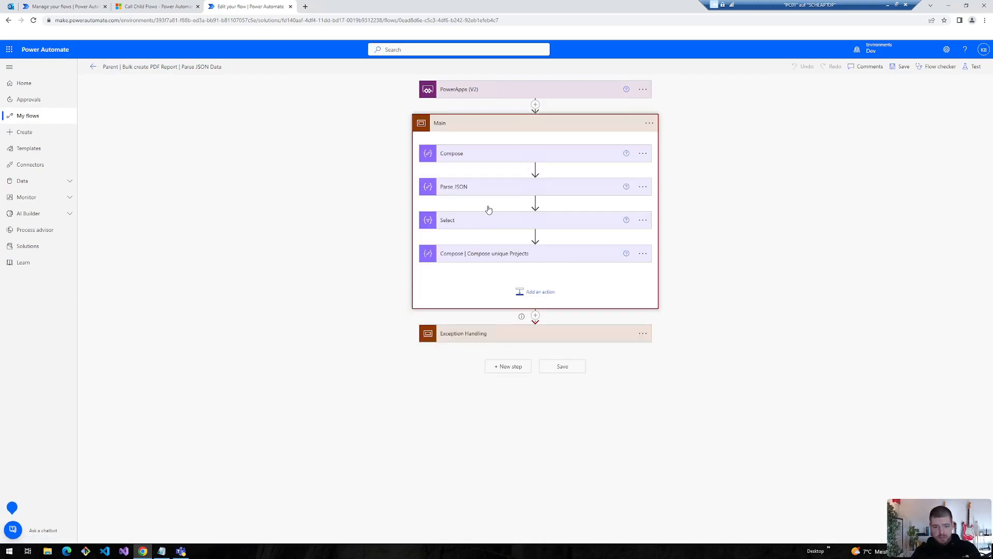
pyautogui.click(533, 292)
pyautogui.write('run child')
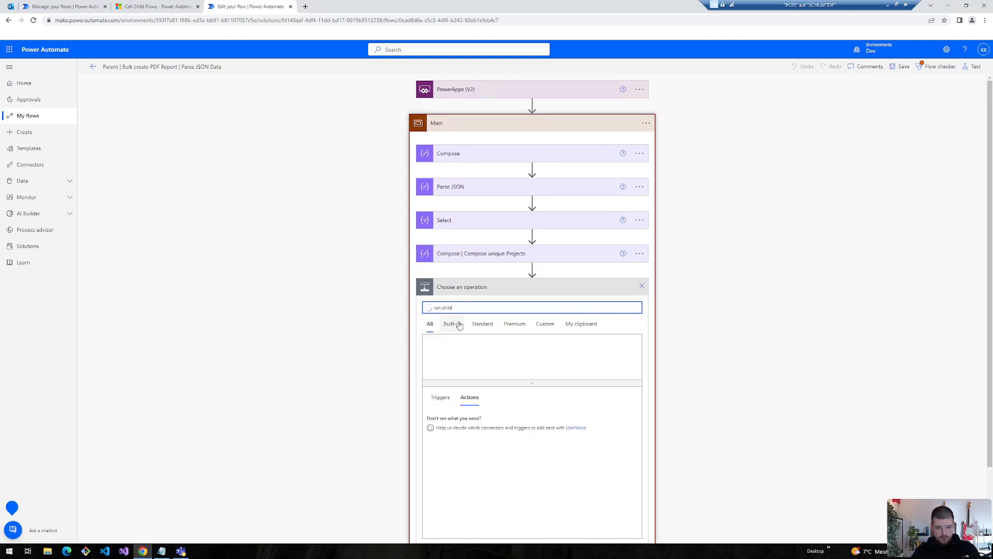
pyautogui.scroll(-2, 457, 325)
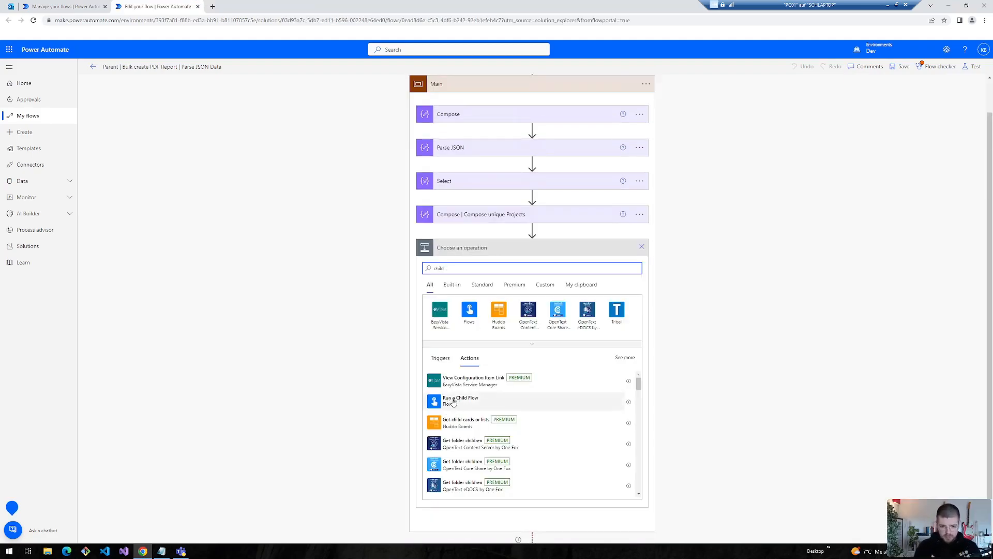
pyautogui.click(437, 403)
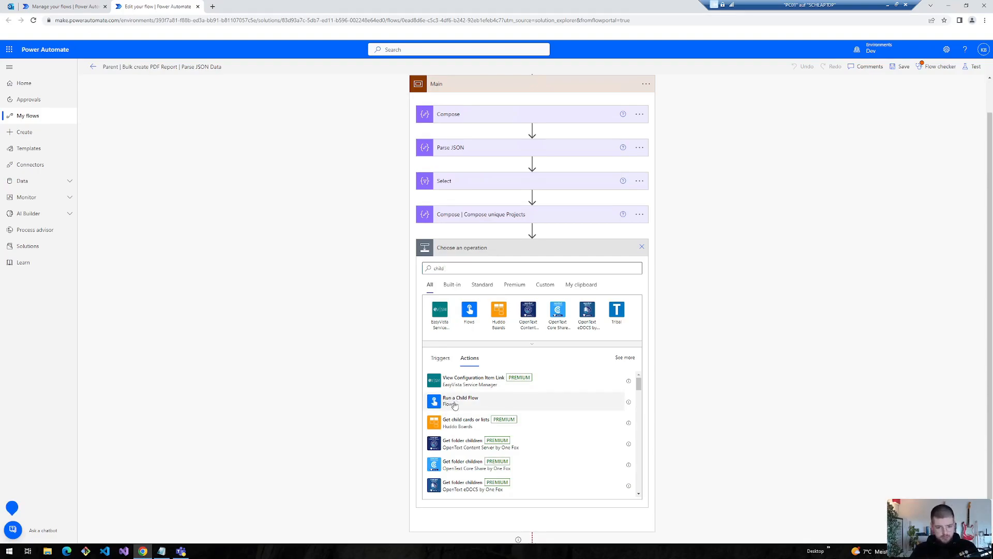
# - Call the Child | Bulk create PDF Report | Select Data flow, passing string(Outputs) as jsonUniqueValues
pyautogui.click(636, 304)
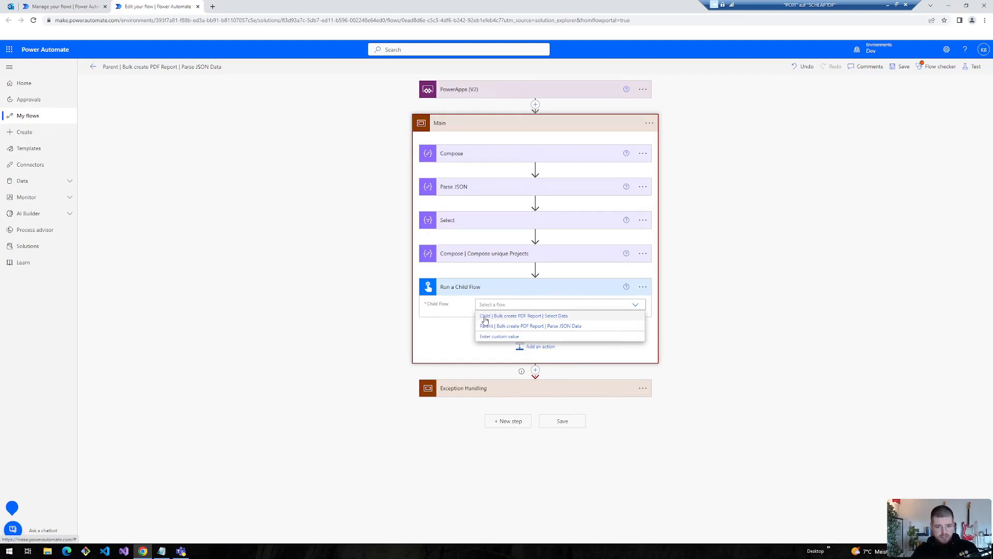
pyautogui.click(486, 317)
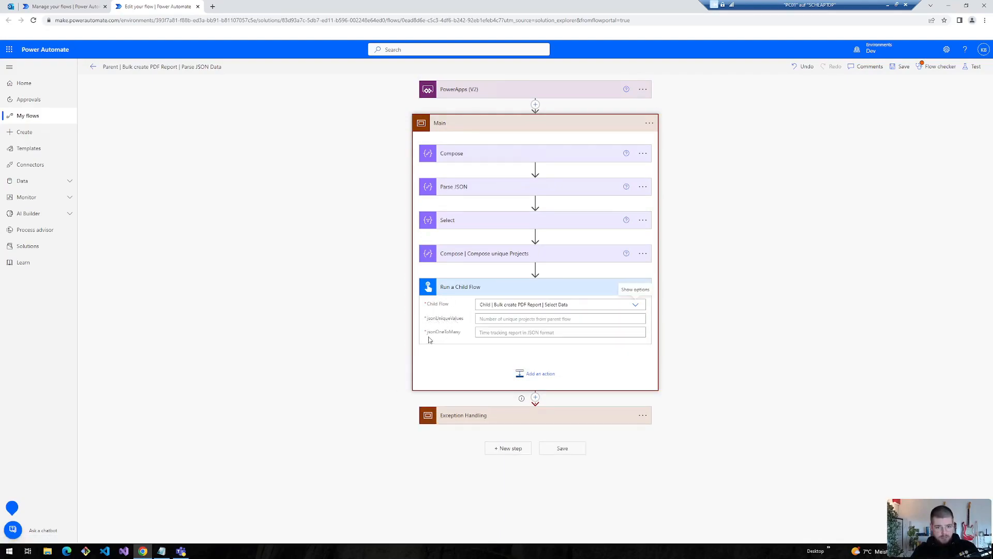
pyautogui.click(491, 319)
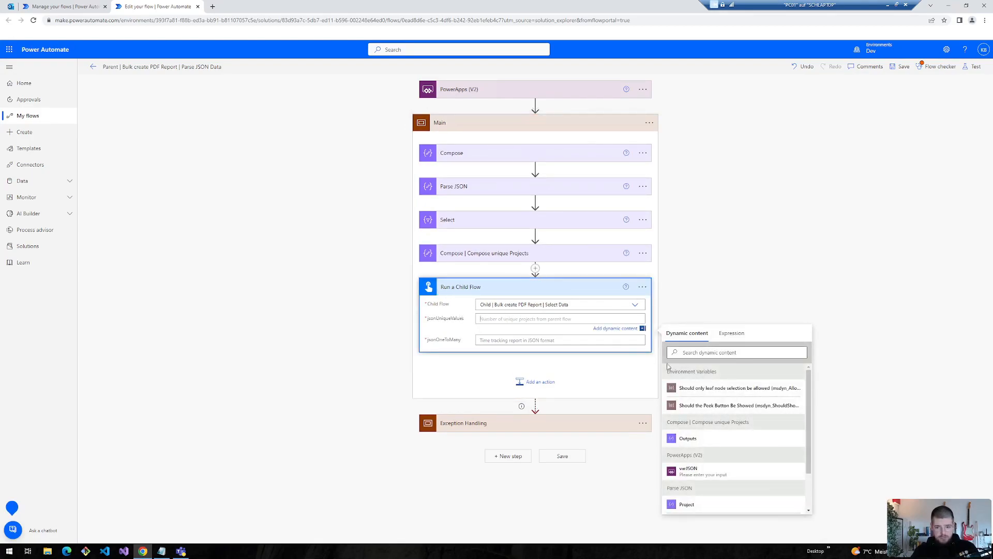
pyautogui.click(728, 333)
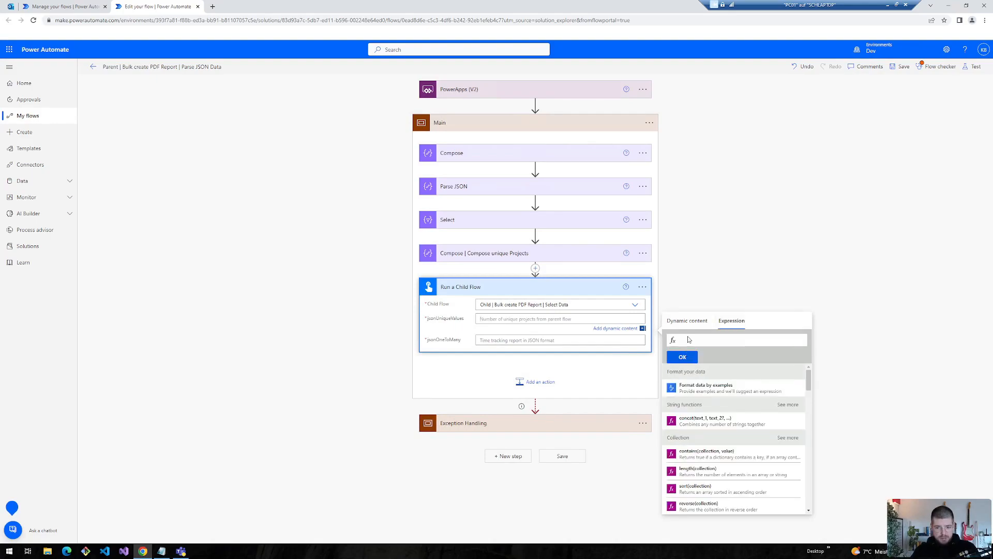
pyautogui.write('string(')
pyautogui.click(684, 323)
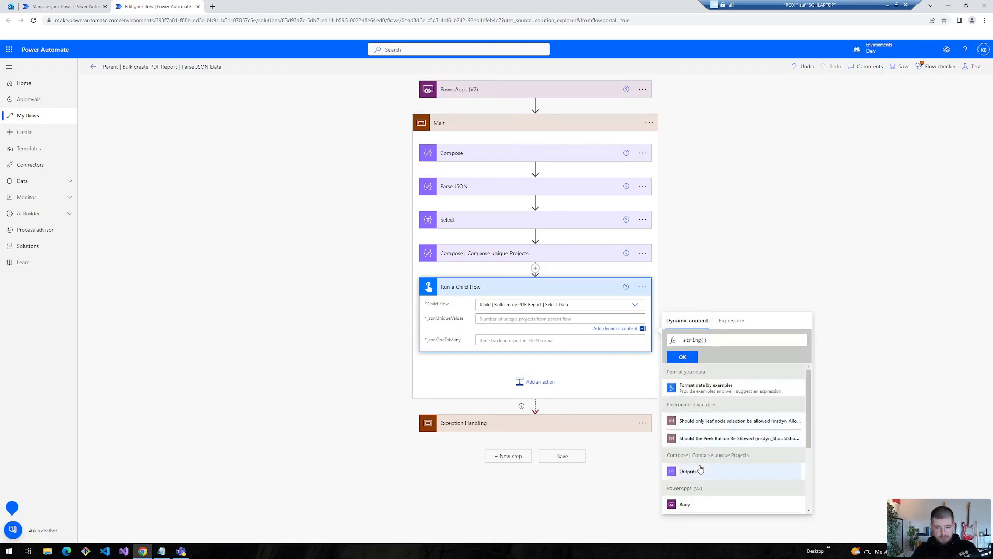
pyautogui.moveTo(727, 454); pyautogui.dragTo(757, 457)
pyautogui.click(688, 471)
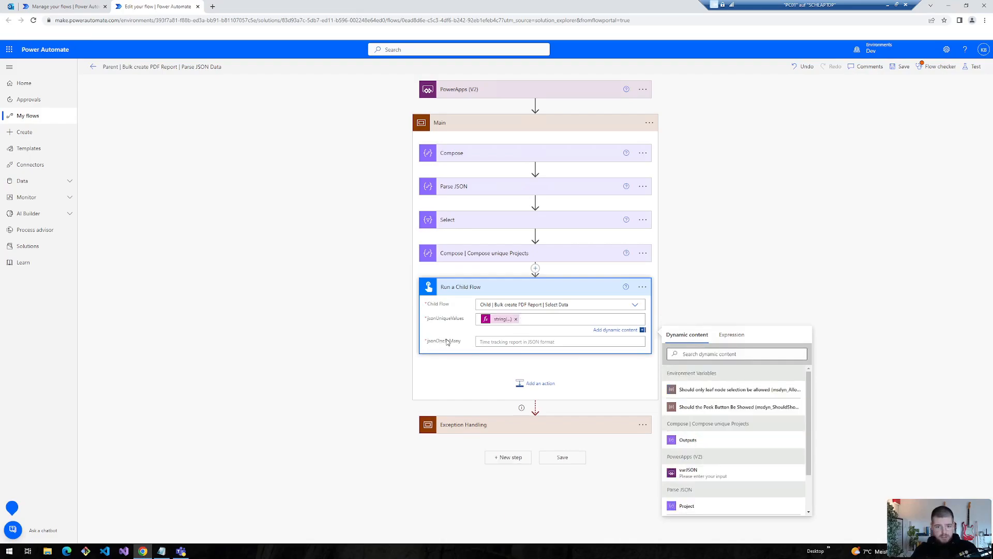
# - Pass string(Body) as jsonOneToMany and run the Flow checker on the parent flow
pyautogui.click(497, 342)
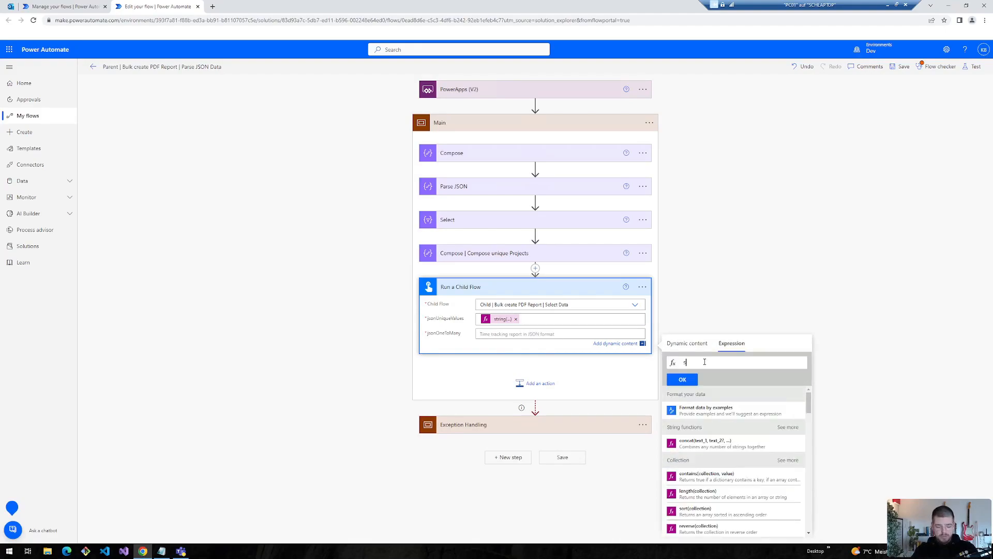
pyautogui.write('tring(')
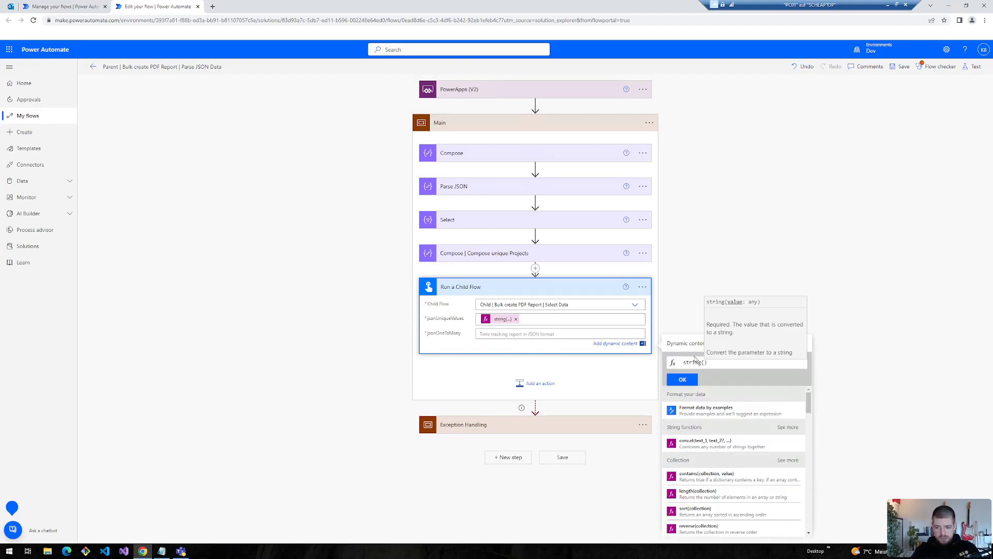
pyautogui.click(687, 344)
pyautogui.scroll(-4, 716, 482)
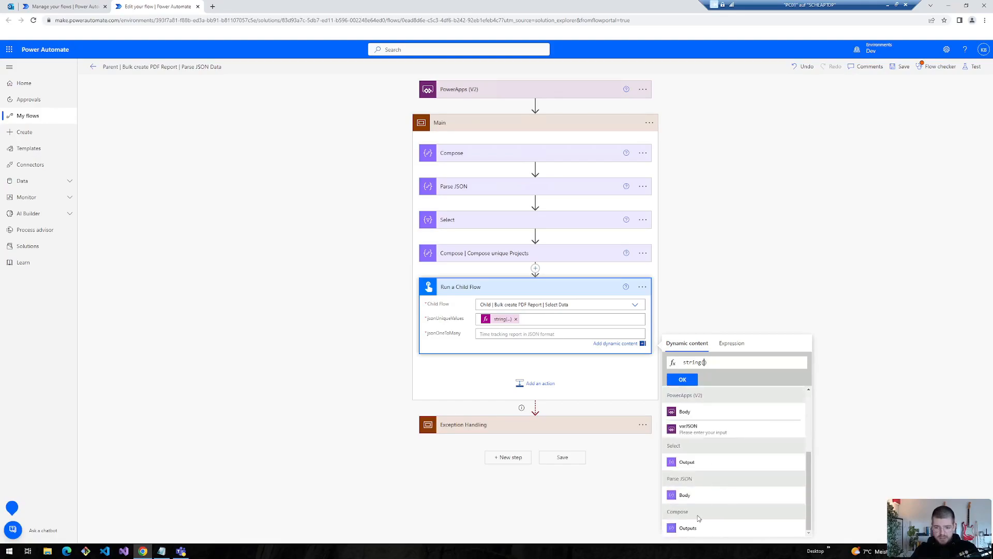
pyautogui.click(685, 495)
pyautogui.click(689, 383)
pyautogui.click(928, 68)
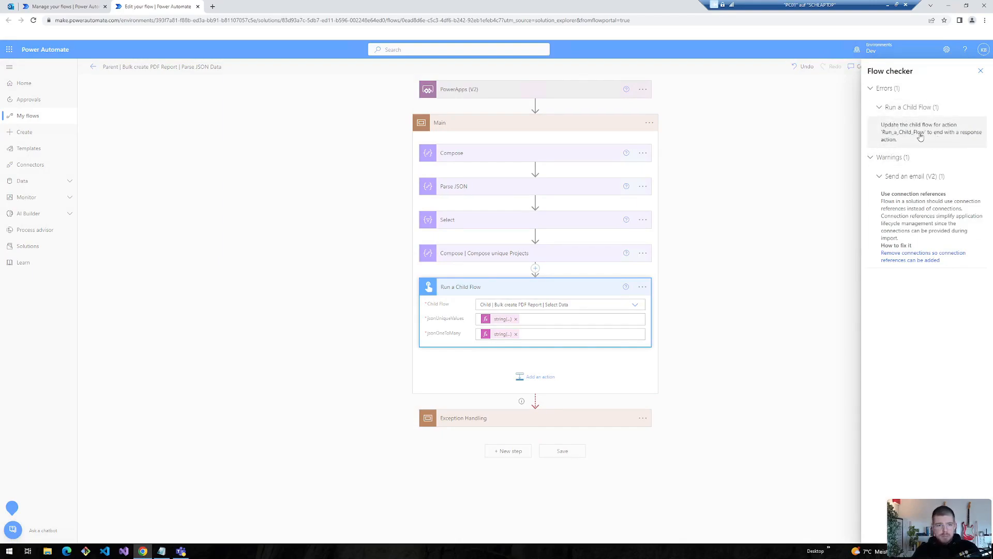
# - Add a Response action ending the child flow, then rerun the parent's Flow checker
pyautogui.click(55, 6)
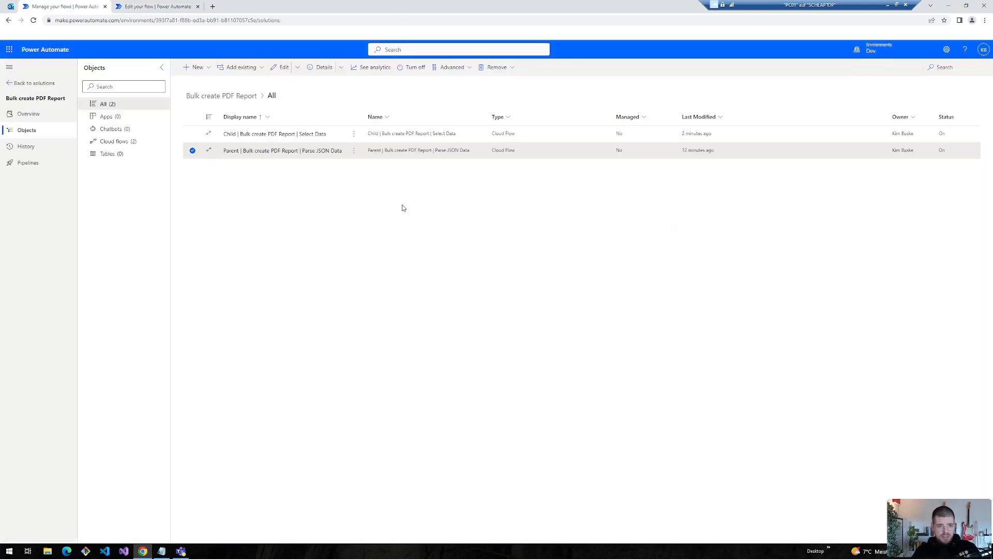
pyautogui.click(353, 133)
pyautogui.moveTo(409, 150)
pyautogui.click(432, 166)
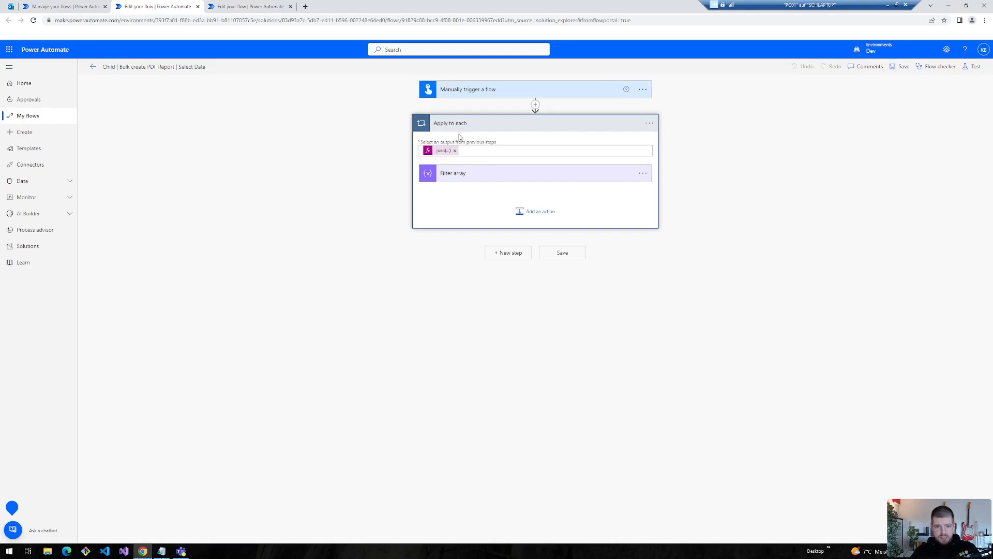
pyautogui.click(518, 253)
pyautogui.click(457, 178)
pyautogui.write('respo')
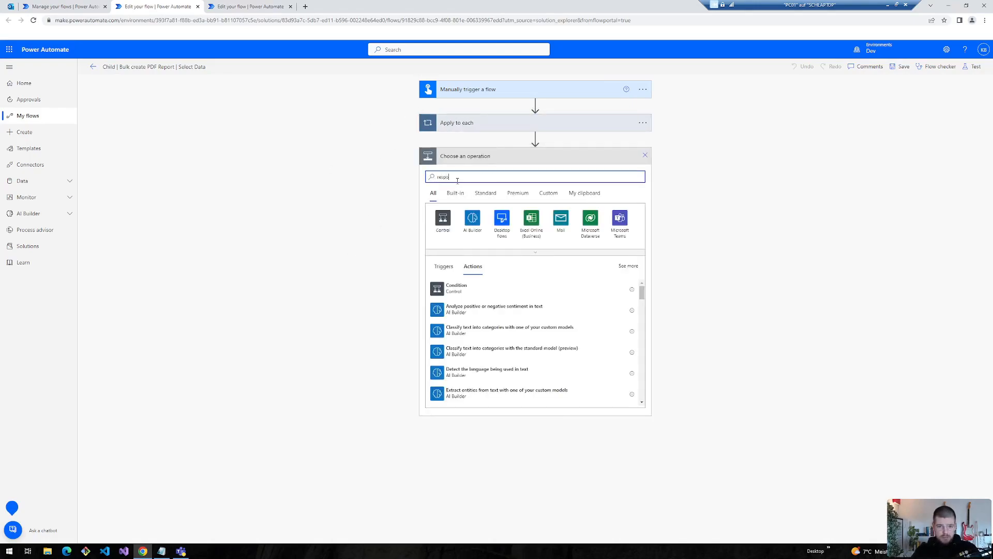
pyautogui.write('nse')
pyautogui.click(456, 309)
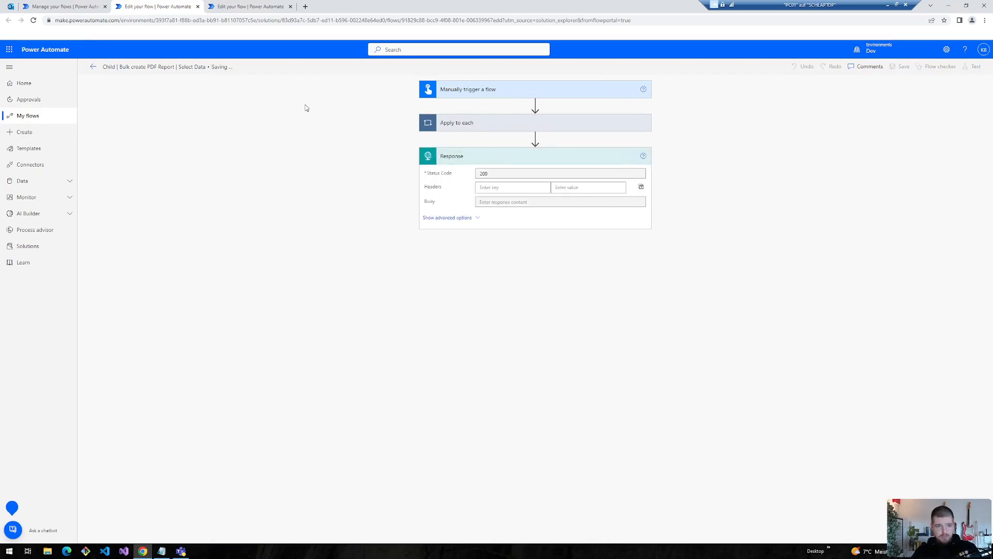
pyautogui.hotkey('ctrl', 'Tab')
pyautogui.click(937, 66)
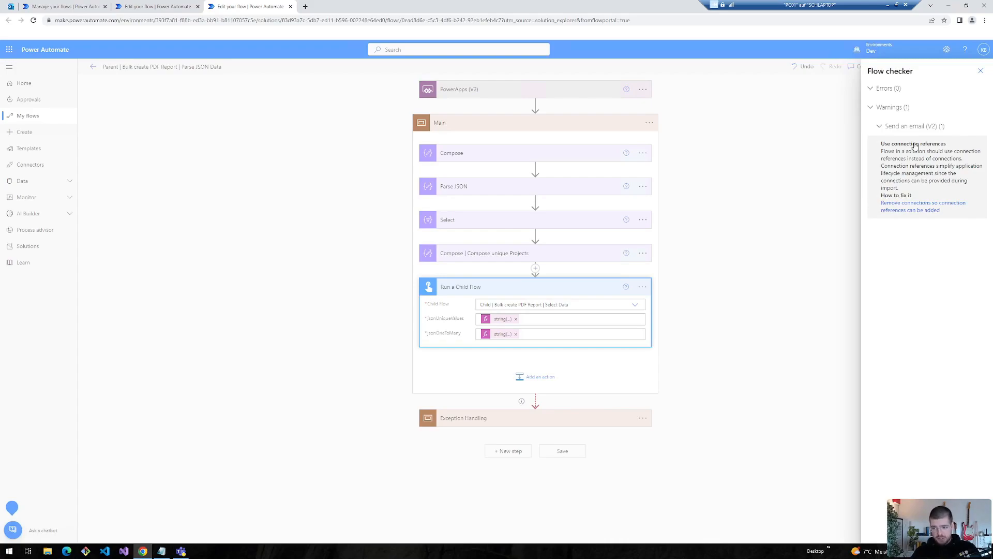
# - Close Flow checker and expand the Exception Handling scope and its Send an email (V2) action
pyautogui.click(980, 72)
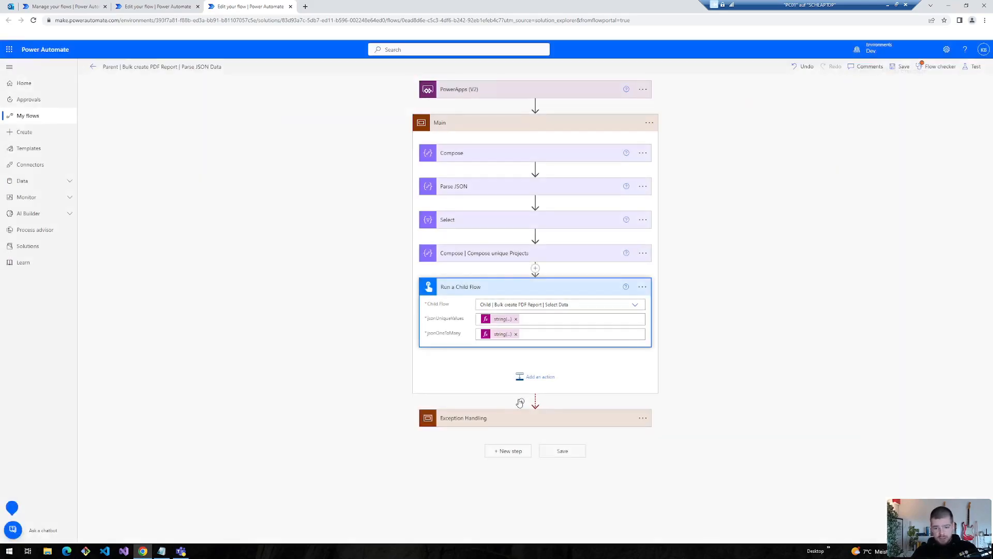
pyautogui.click(496, 421)
pyautogui.scroll(-2, 455, 409)
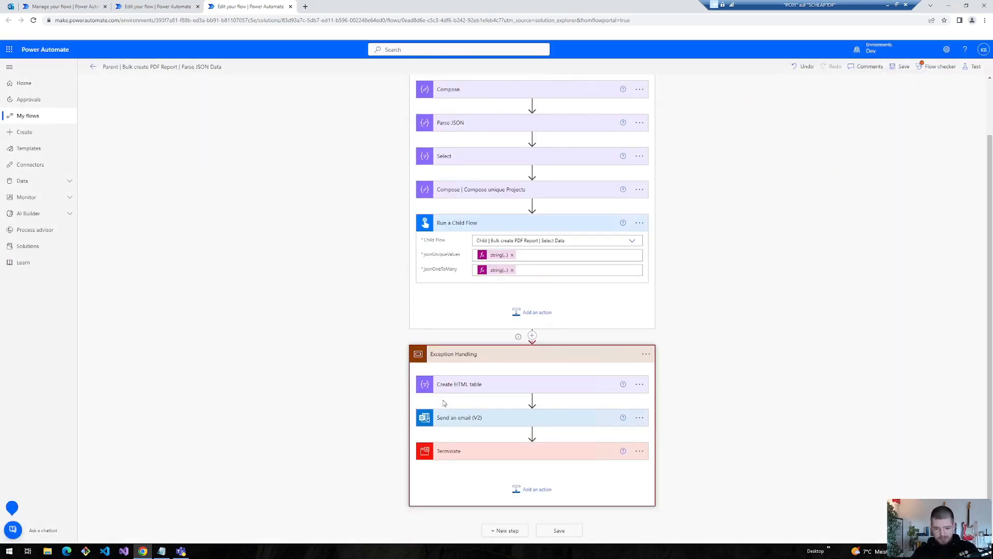
pyautogui.click(468, 424)
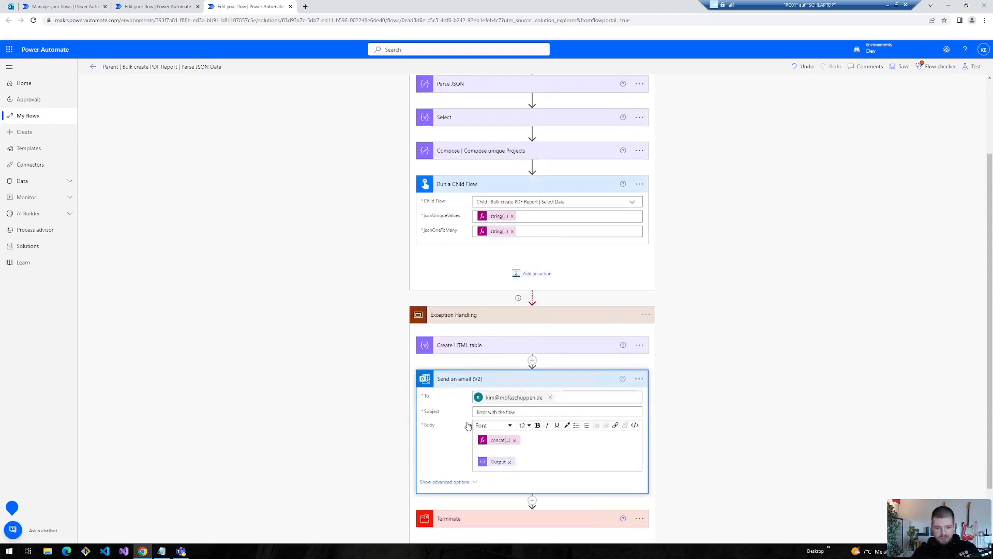
# - Check which connection the Send an email (V2) action uses, then go back to the solution's objects list
pyautogui.click(473, 375)
pyautogui.click(639, 418)
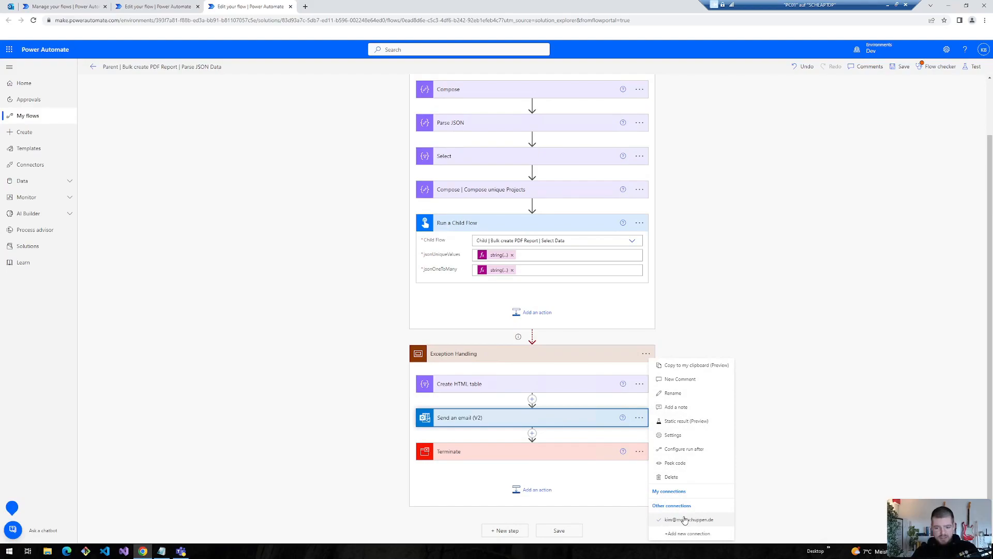
pyautogui.click(165, 286)
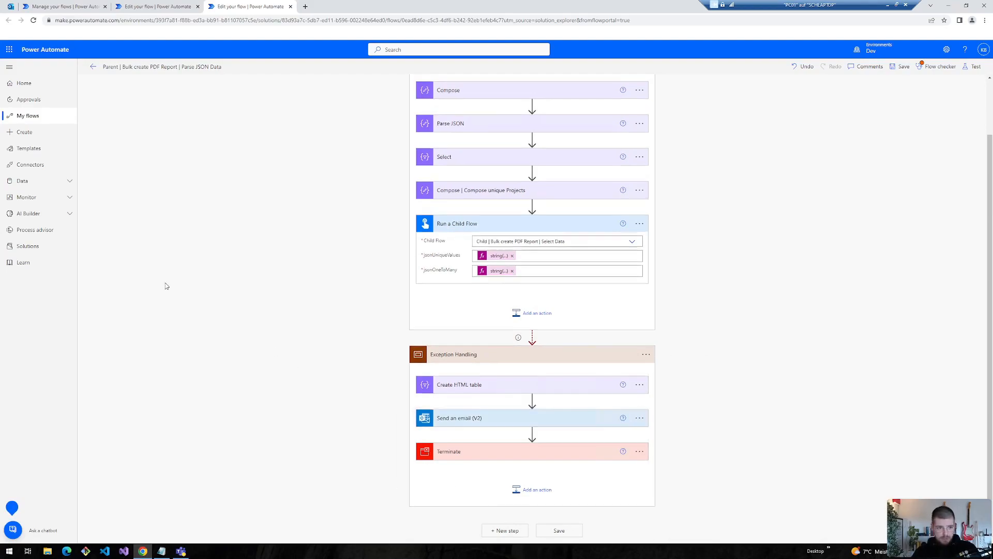
pyautogui.click(65, 6)
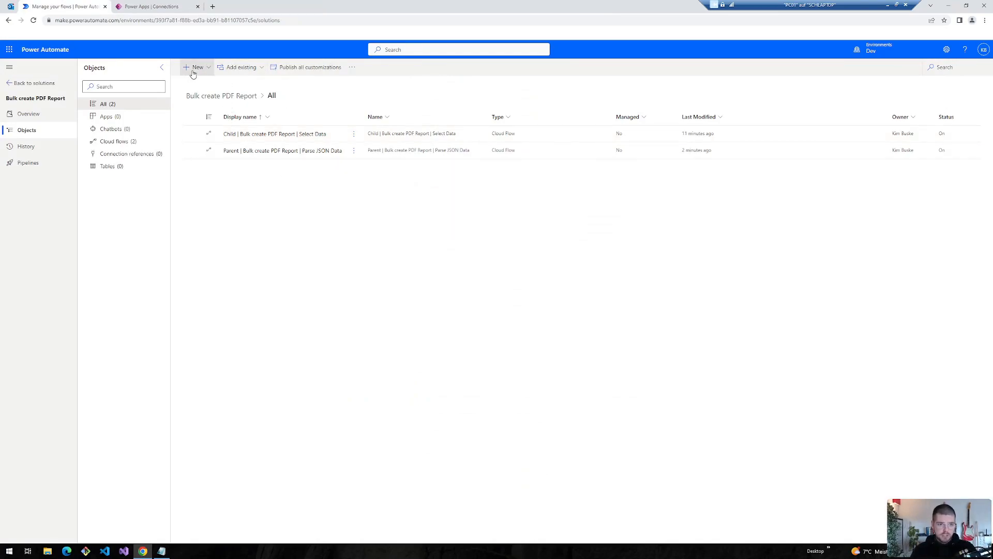
# - Start a new connection reference in the solution named 'Outlook Connection Reference'
pyautogui.click(193, 68)
pyautogui.moveTo(234, 183)
pyautogui.click(269, 207)
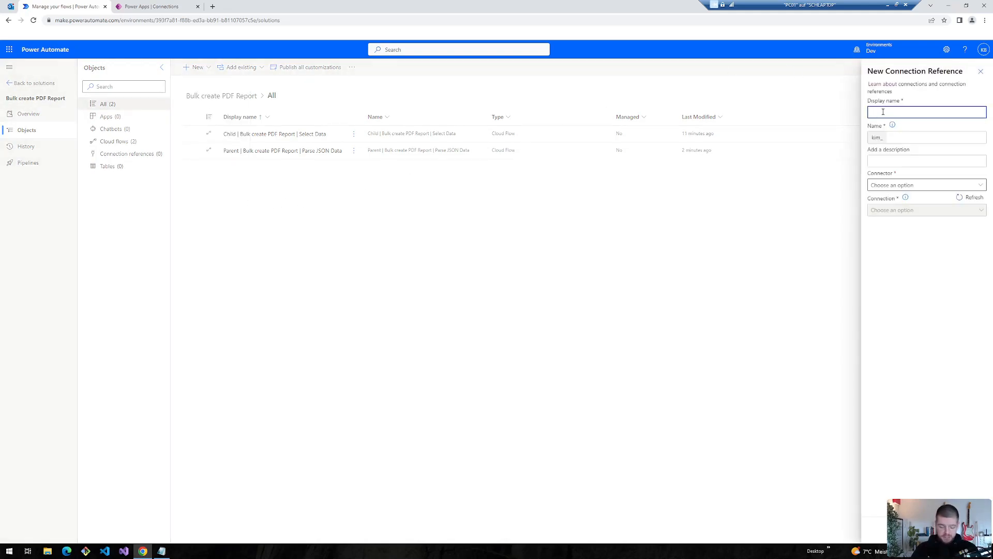
pyautogui.write('Outlook Connection Ref')
pyautogui.write('nce')
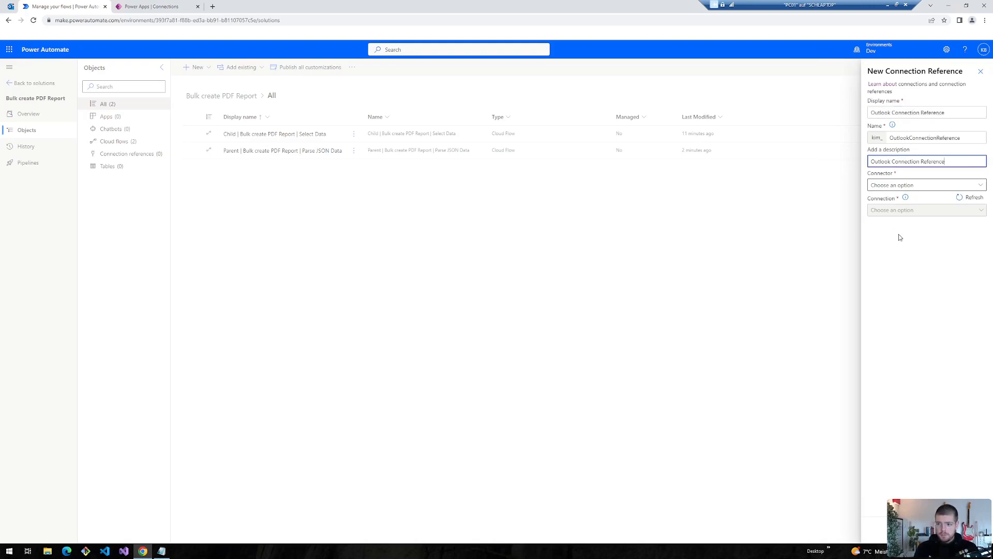
pyautogui.click(899, 238)
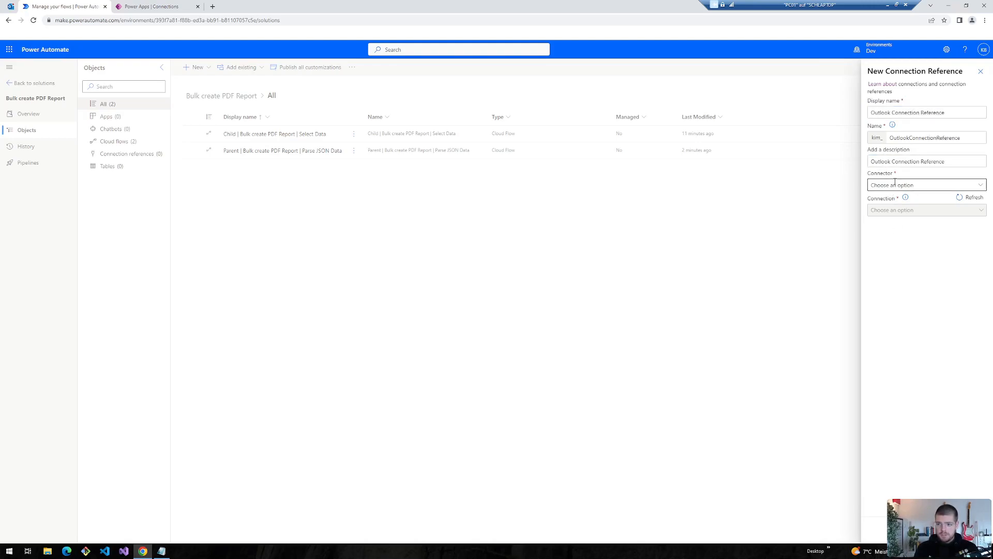
# - Attach the Office 365 Outlook connector with a newly signed-in connection and create the reference
pyautogui.click(980, 187)
pyautogui.write('Outlook Tasks')
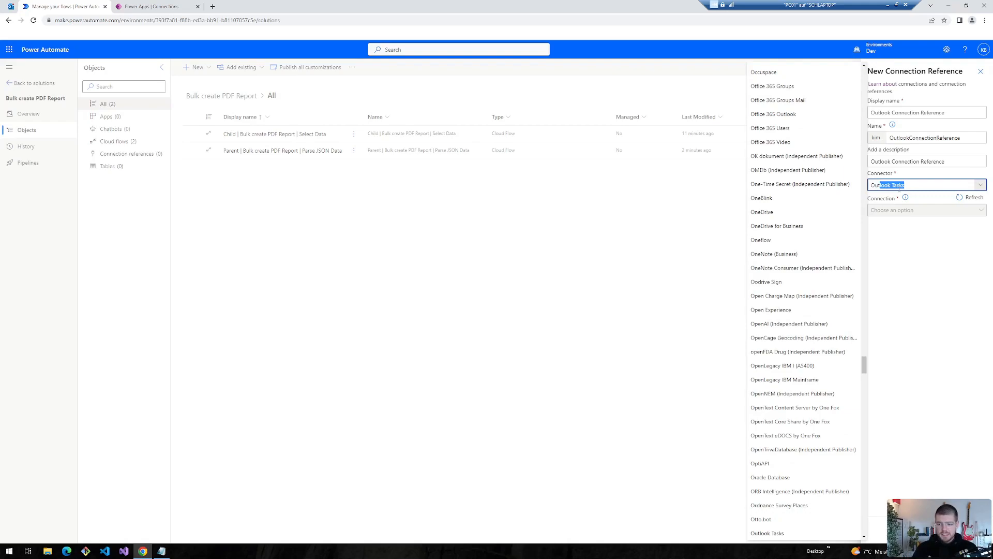
pyautogui.click(769, 114)
pyautogui.click(887, 210)
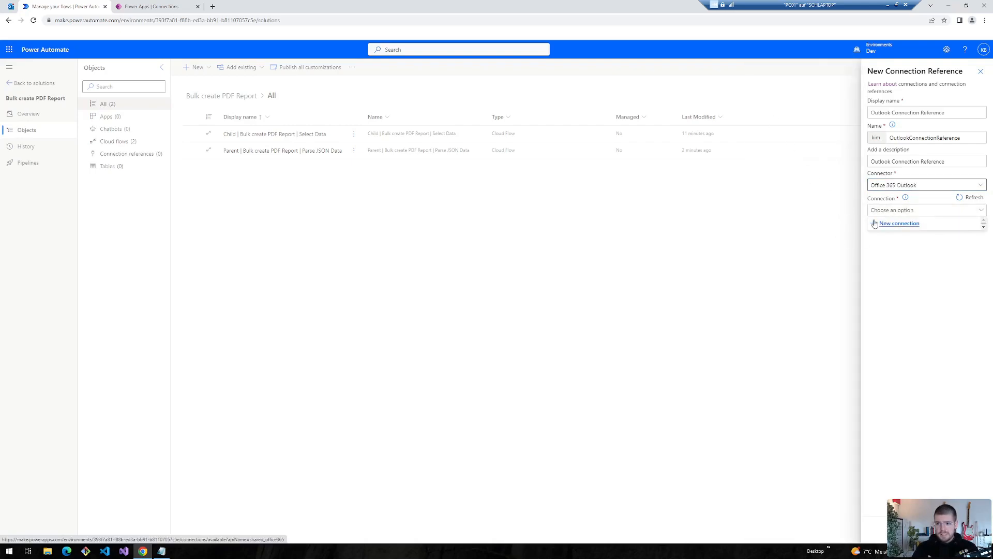
pyautogui.click(889, 224)
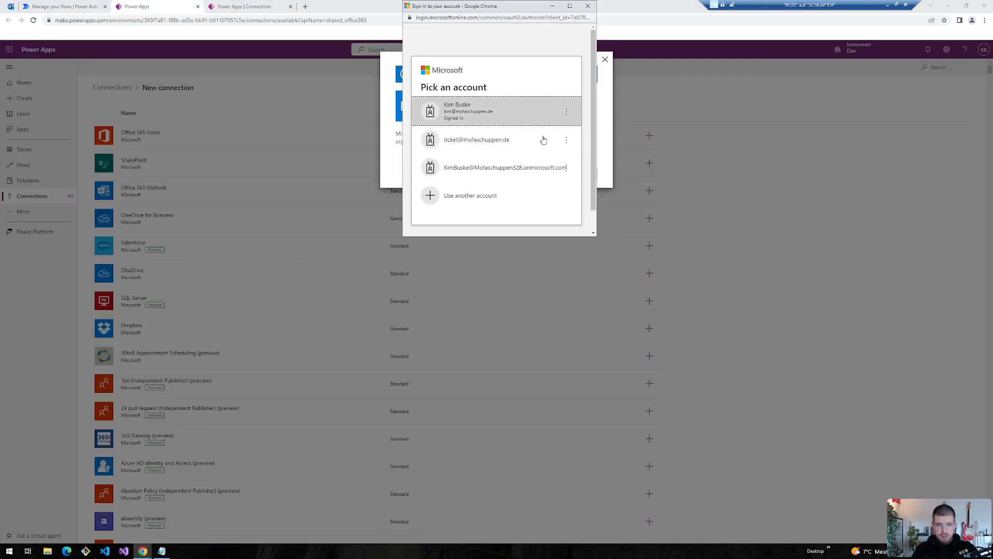
pyautogui.click(455, 119)
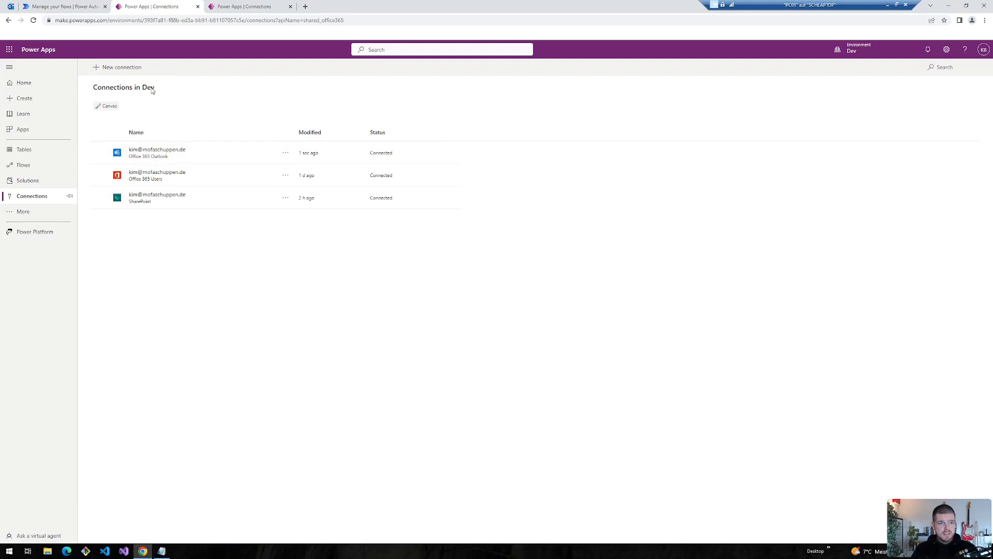
pyautogui.click(72, 5)
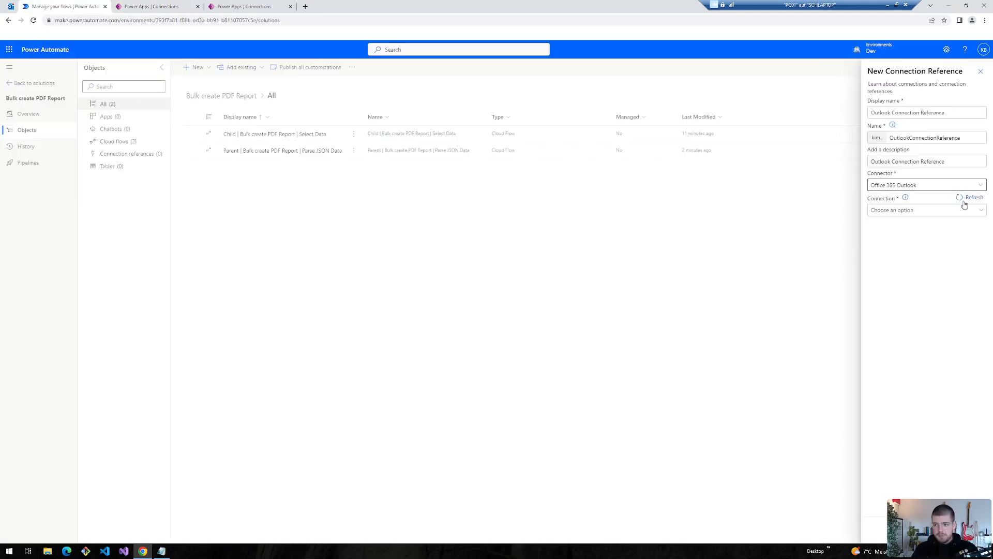
pyautogui.click(964, 199)
pyautogui.click(922, 530)
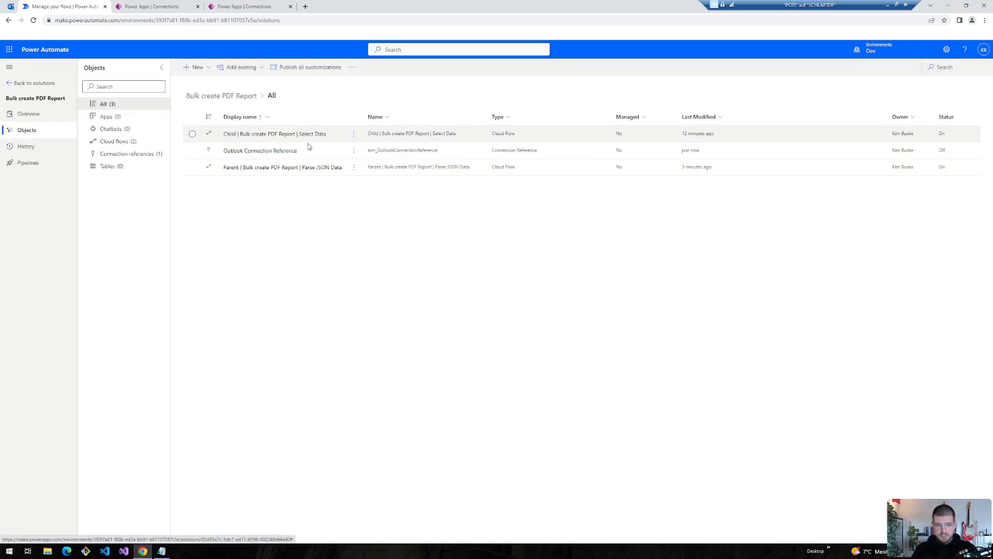
# - Close the leftover Power Apps connections tabs and select the Parent flow in the solution
pyautogui.click(192, 151)
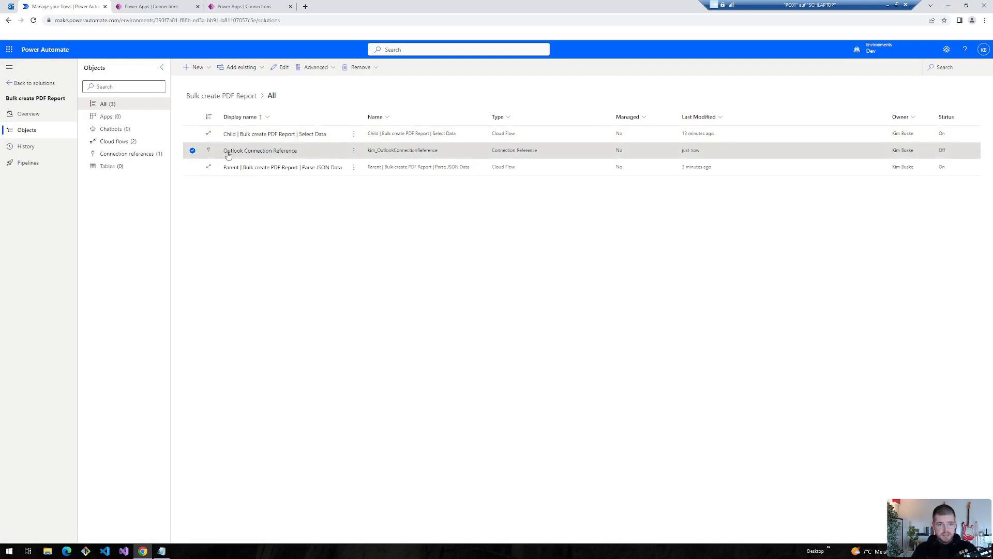
pyautogui.click(197, 7)
pyautogui.click(197, 7)
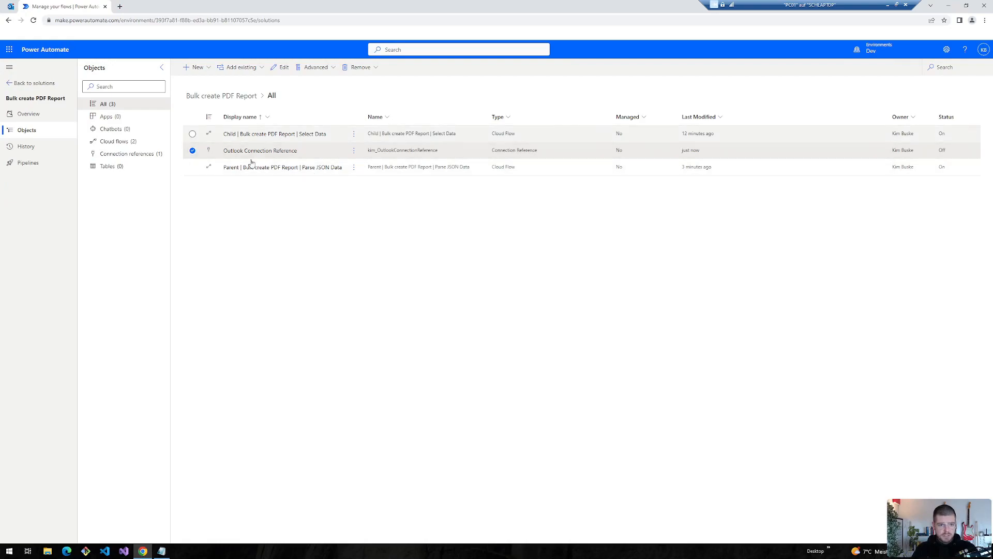
pyautogui.click(356, 168)
pyautogui.click(355, 167)
# - Open the Parent flow in a new tab and remove its connections so connection references can be used
pyautogui.moveTo(383, 210)
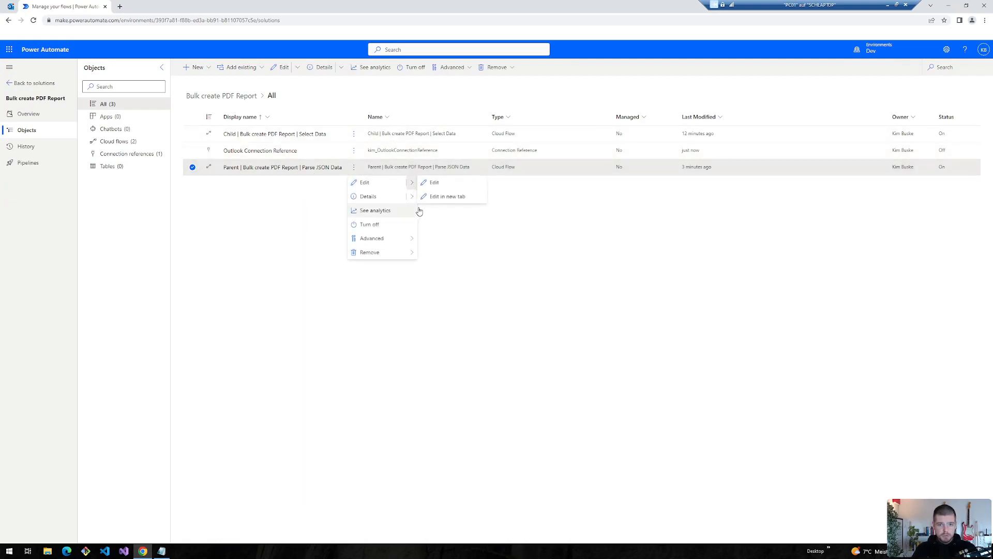
pyautogui.click(433, 202)
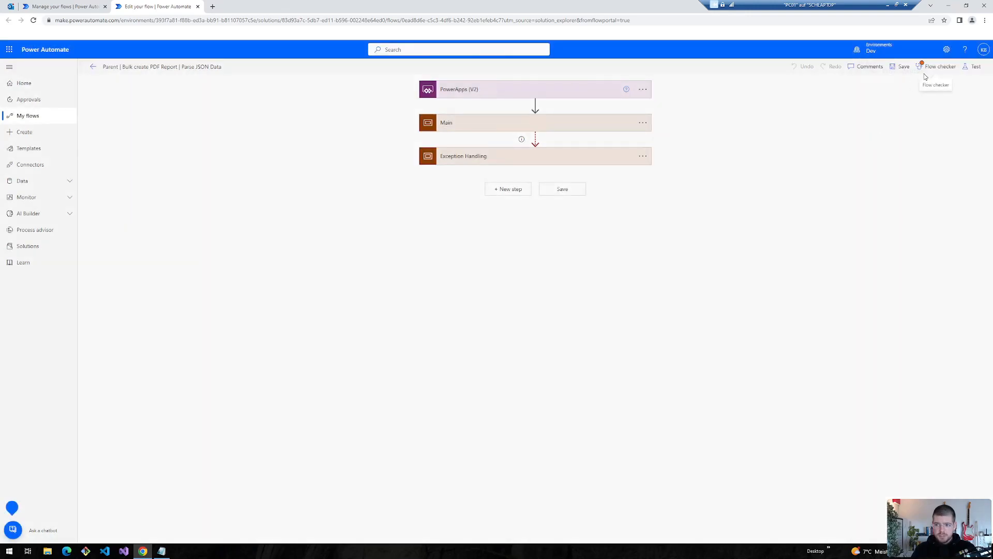
pyautogui.click(929, 67)
pyautogui.click(901, 246)
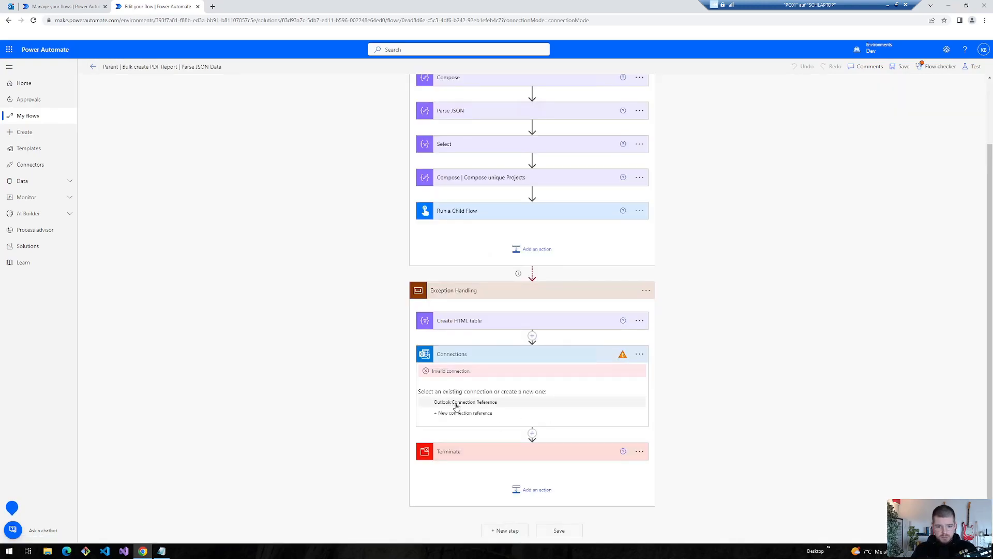
pyautogui.click(62, 6)
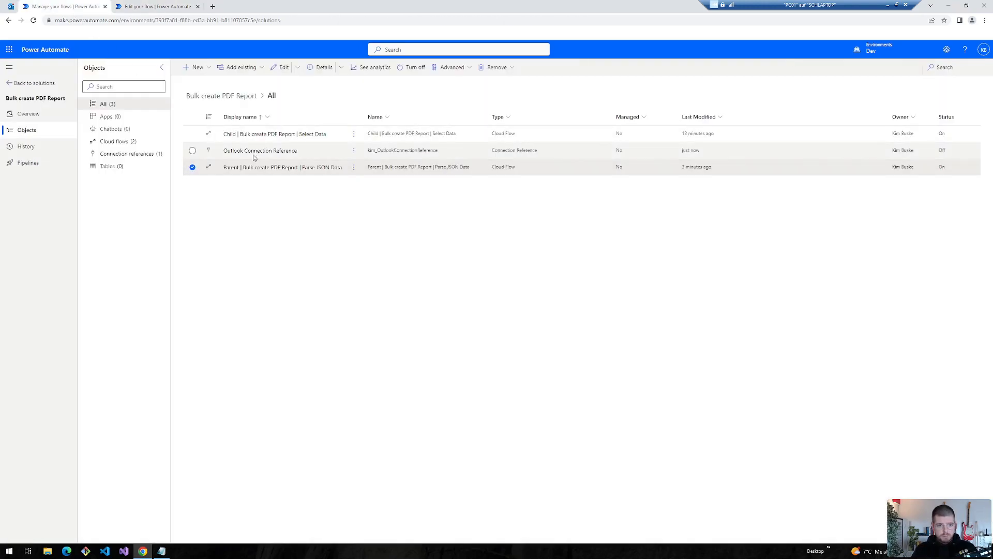
pyautogui.click(139, 6)
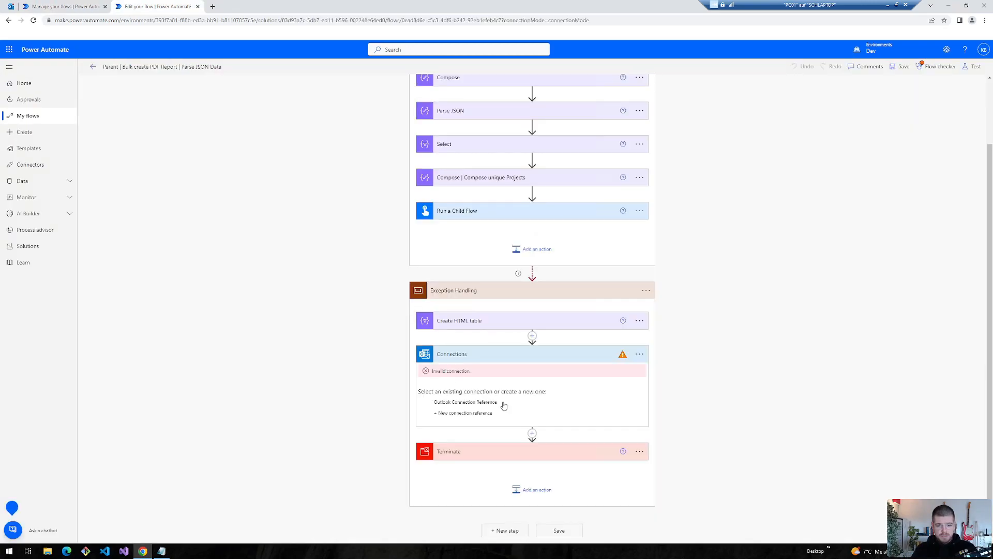
# - Link the Send an email action to the Outlook Connection Reference
pyautogui.click(468, 407)
pyautogui.click(640, 311)
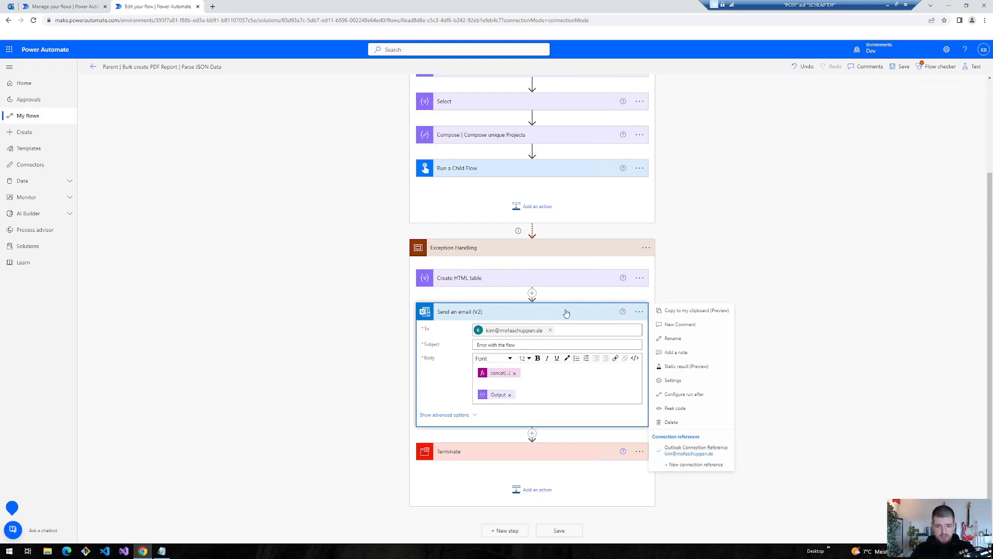
pyautogui.click(817, 207)
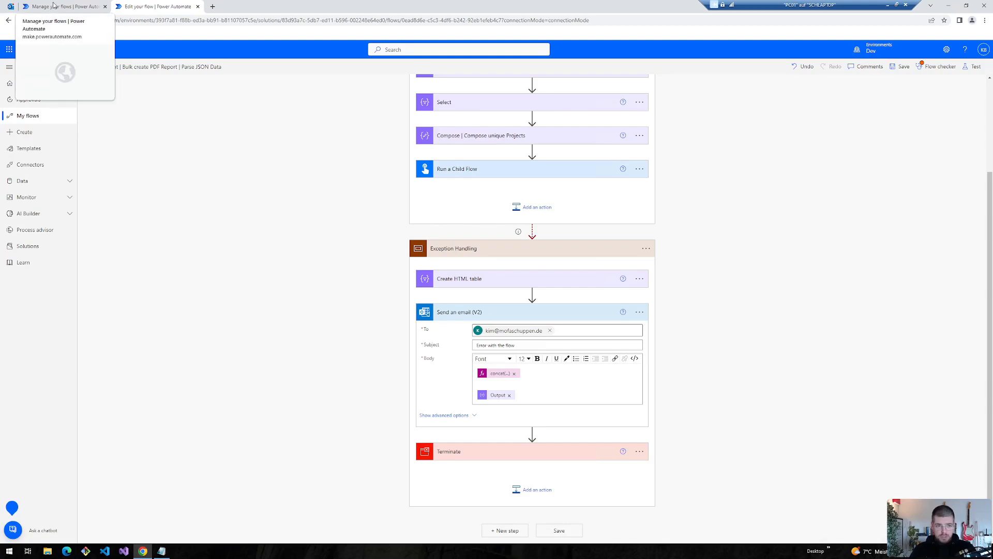
pyautogui.click(640, 313)
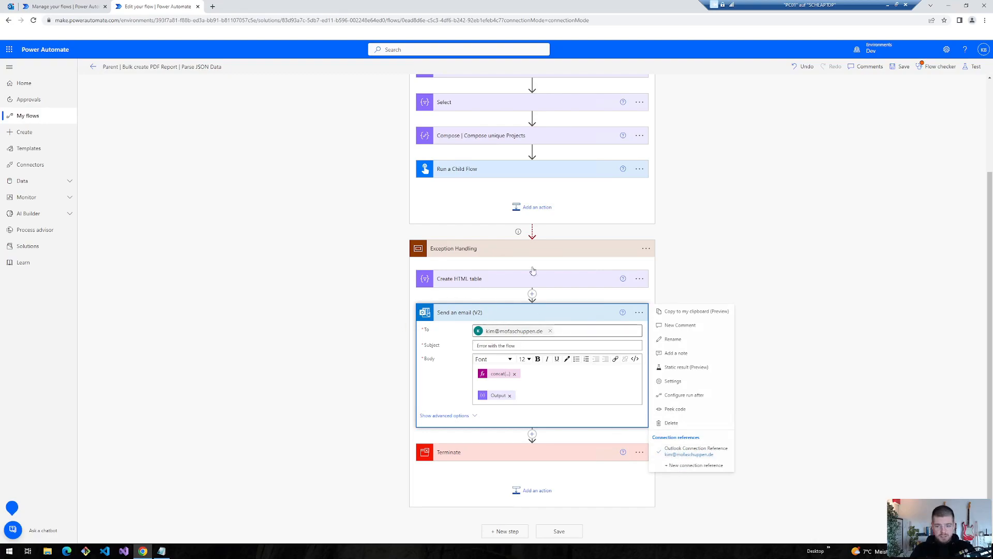
# - Review the parent flow's Flow checker warning, then switch to the child flow's run history
pyautogui.click(916, 60)
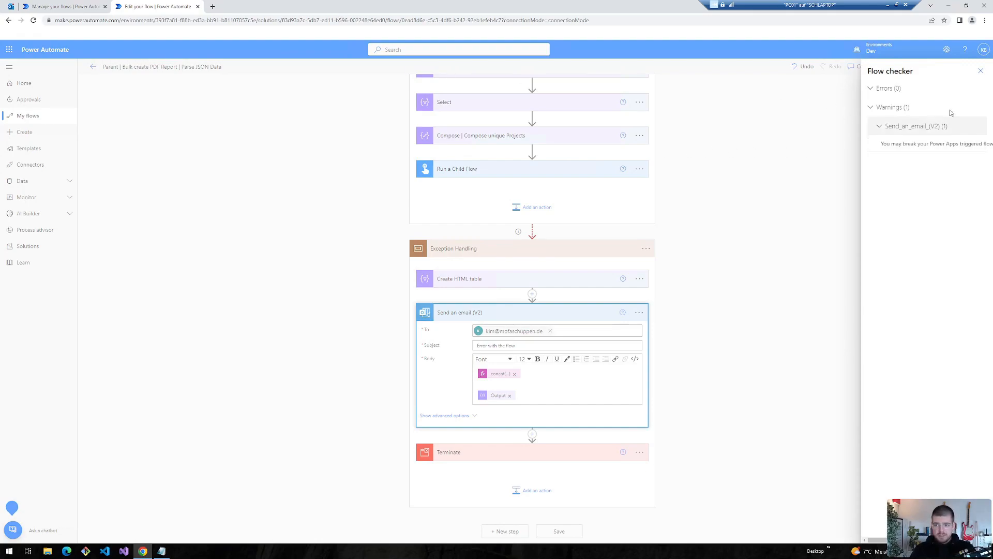
pyautogui.click(980, 71)
pyautogui.click(967, 65)
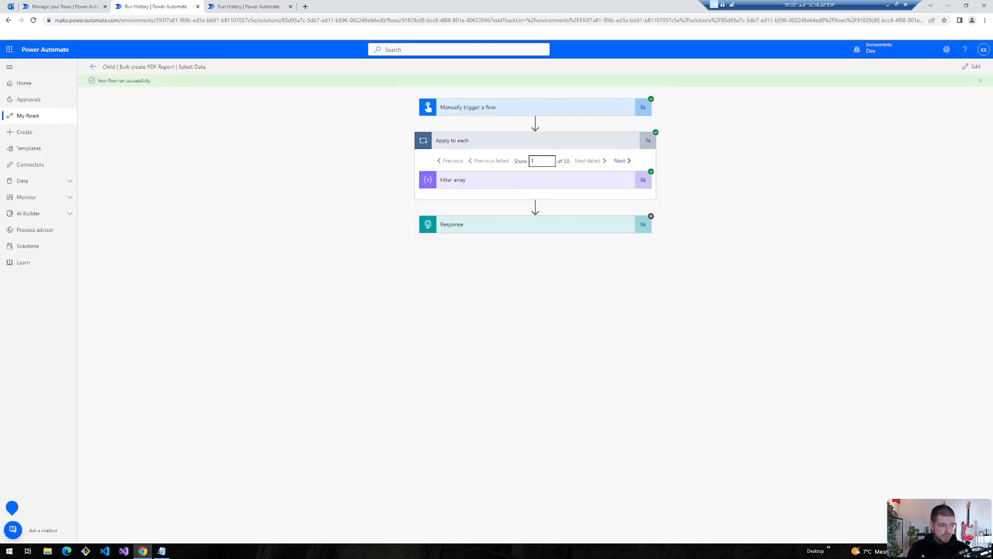
# - Edit the child Select Data flow and insert a Scope action before Response, renamed 'Main'
pyautogui.click(972, 67)
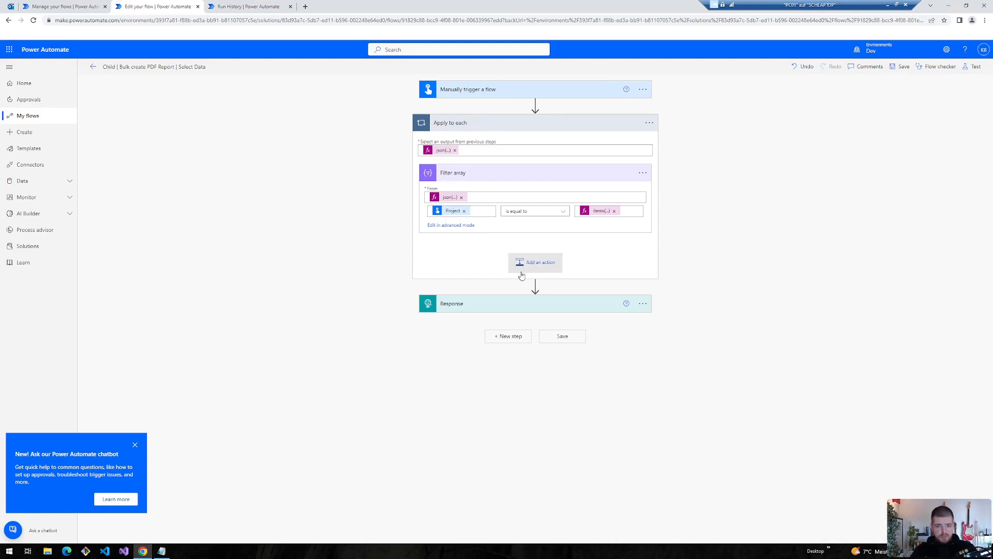
pyautogui.click(536, 286)
pyautogui.click(536, 292)
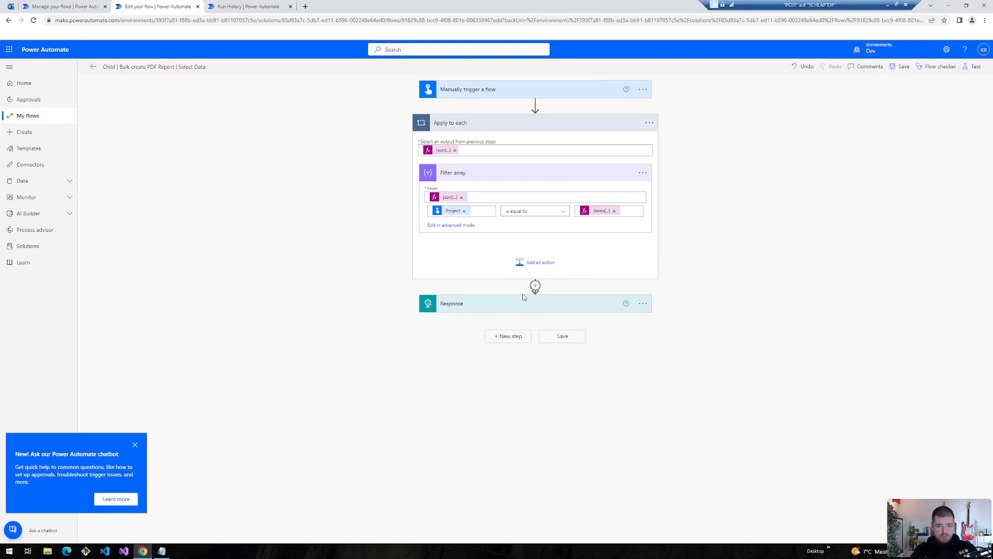
pyautogui.write('se')
pyautogui.click(456, 288)
pyautogui.click(642, 156)
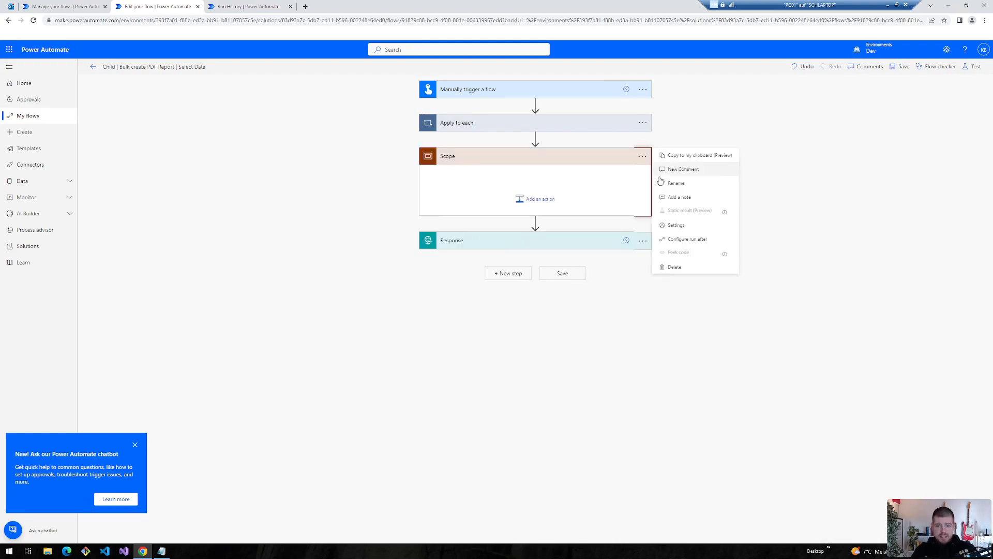
pyautogui.click(676, 183)
pyautogui.press('BackSpace')
pyautogui.write('Main')
pyautogui.click(437, 188)
# - Drag Apply to each and Response into Main, then compare with the parent's Main and Exception Handling scopes
pyautogui.moveTo(457, 122); pyautogui.dragTo(491, 186)
pyautogui.moveTo(481, 234); pyautogui.dragTo(497, 172)
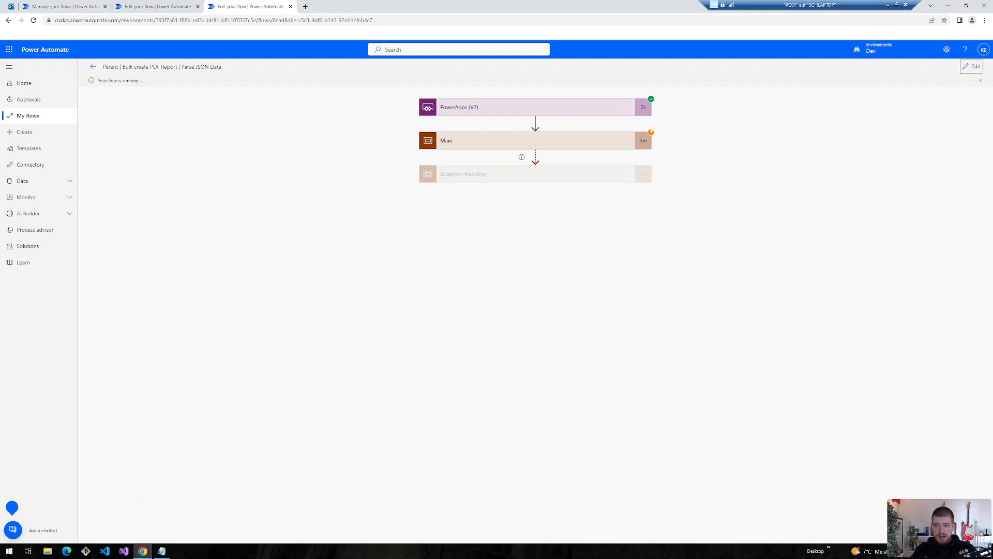
pyautogui.click(971, 66)
pyautogui.click(450, 127)
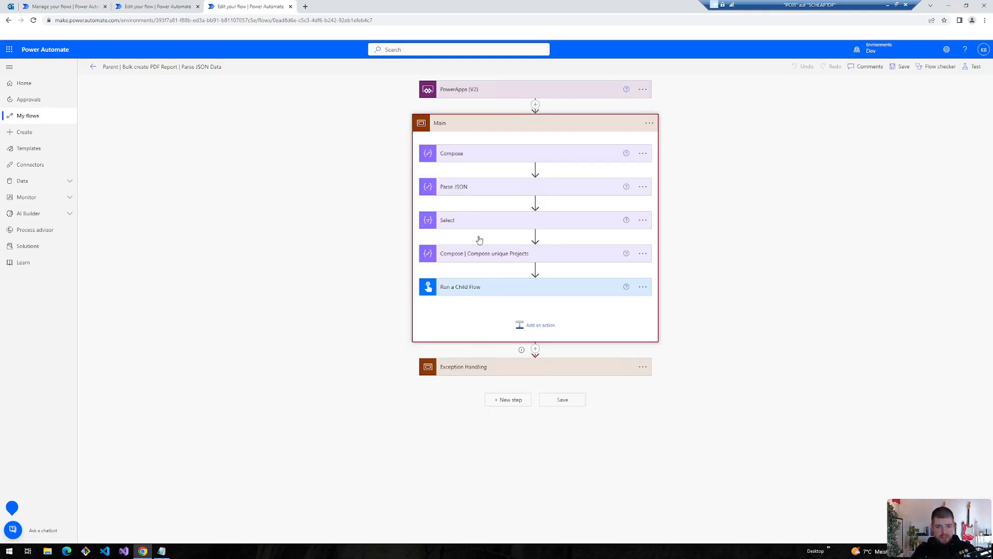
pyautogui.click(530, 368)
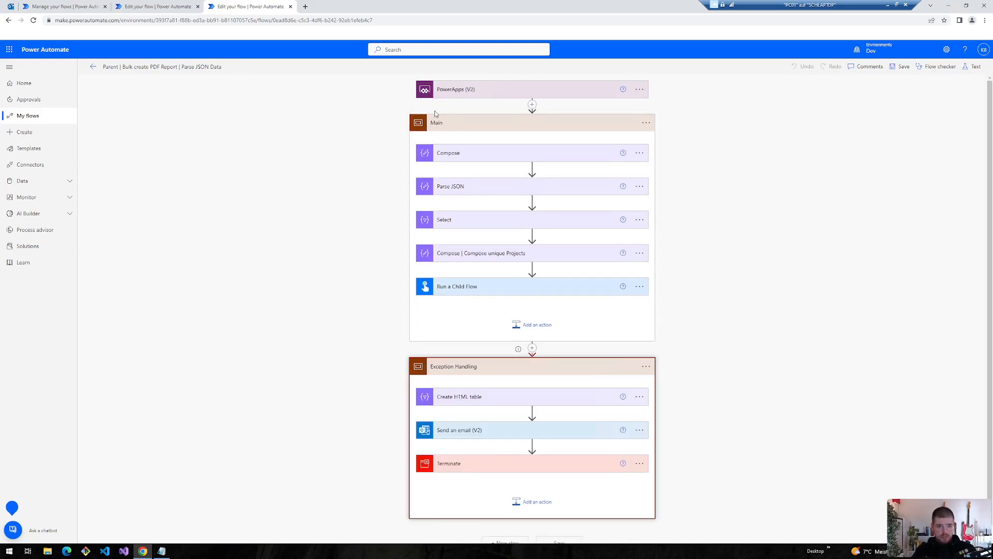
pyautogui.click(173, 6)
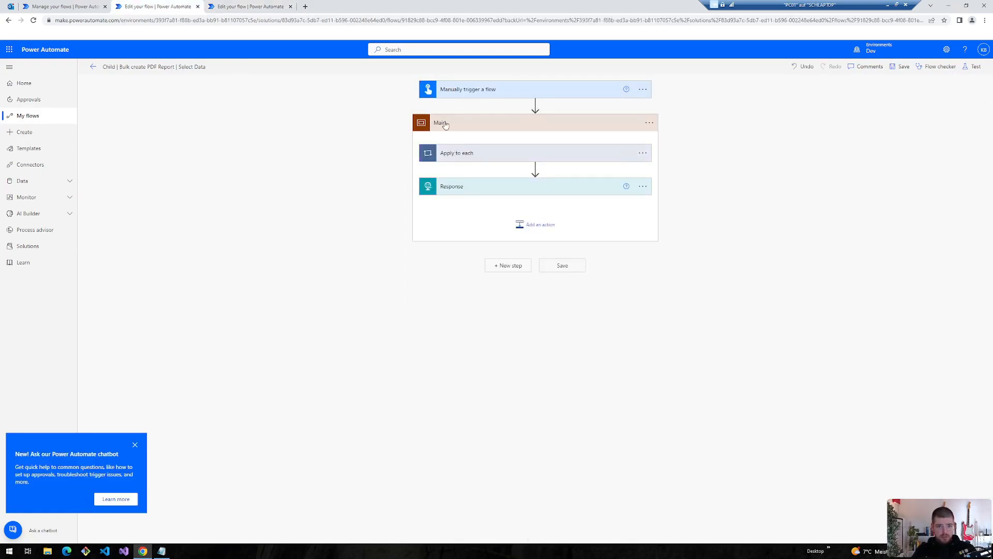
# - Copy the parent's Exception Handling scope and paste it below Main in the child flow
pyautogui.click(227, 6)
pyautogui.scroll(-1, 633, 366)
pyautogui.click(646, 354)
pyautogui.click(662, 361)
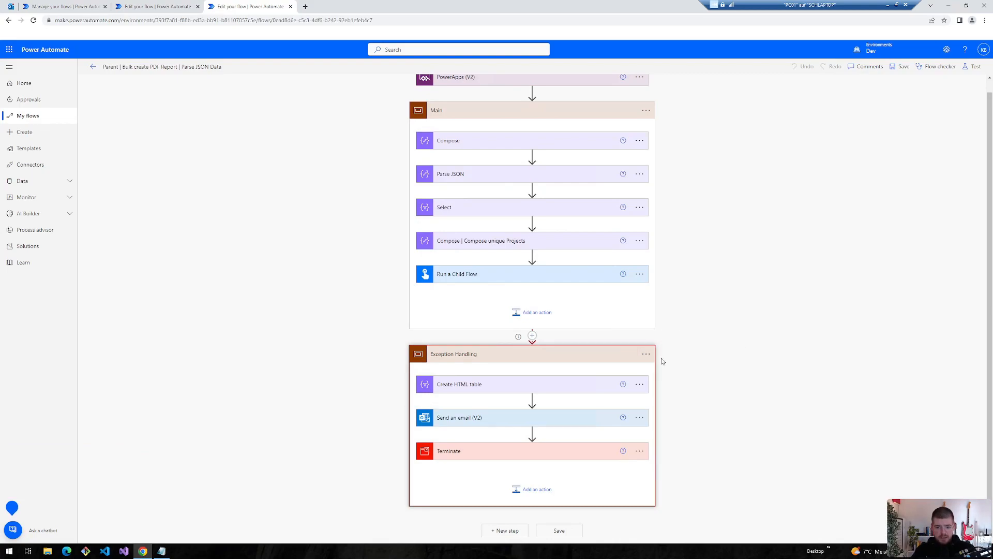
pyautogui.click(162, 5)
pyautogui.click(510, 264)
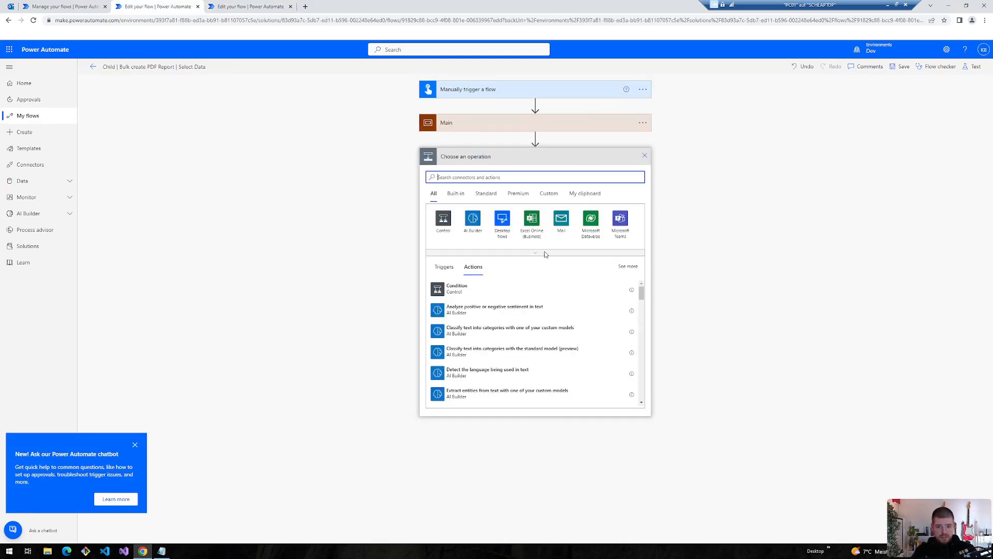
pyautogui.click(586, 182)
pyautogui.click(471, 203)
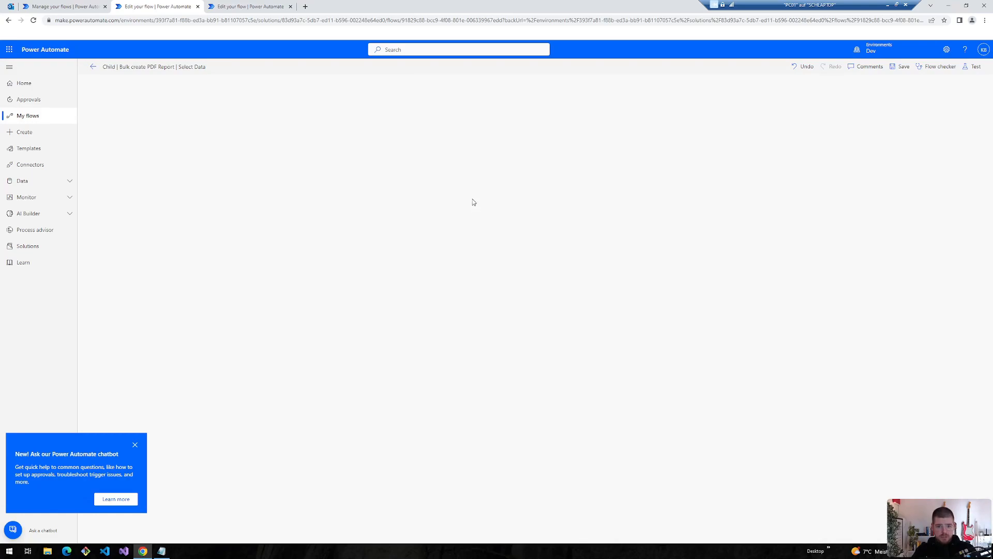
# - Set Exception Handling to run after Main only when it has failed, not when successful
pyautogui.click(448, 156)
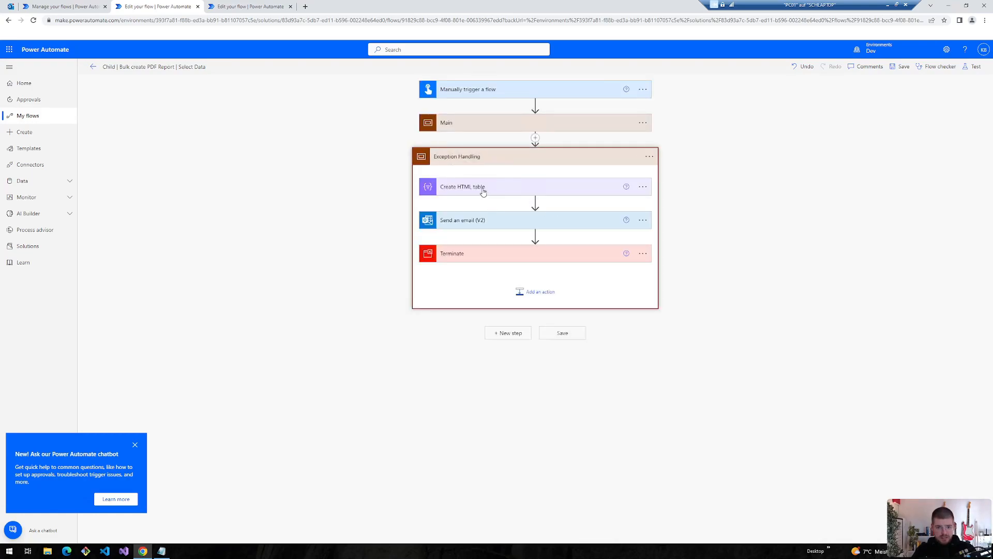
pyautogui.click(650, 157)
pyautogui.click(684, 239)
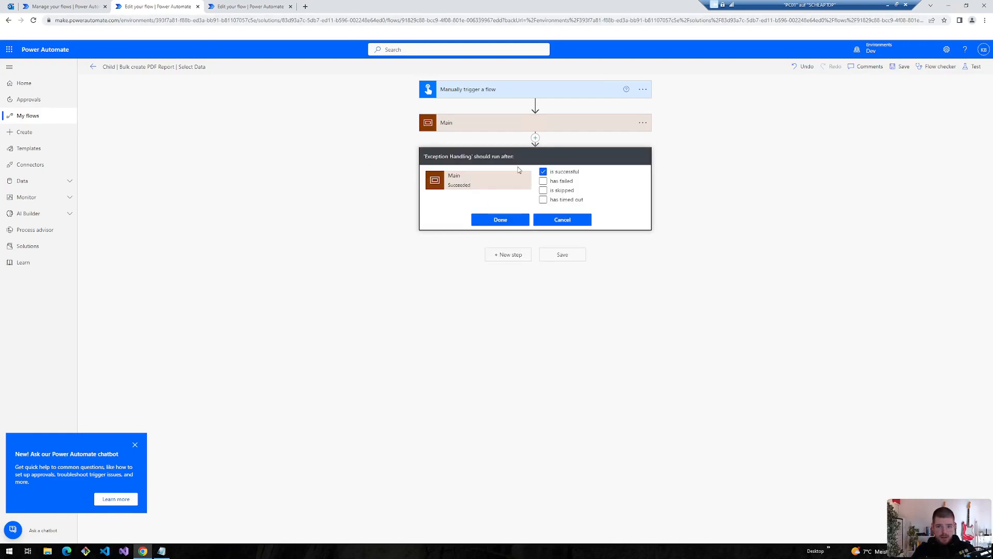
pyautogui.click(554, 173)
pyautogui.click(554, 181)
pyautogui.click(498, 222)
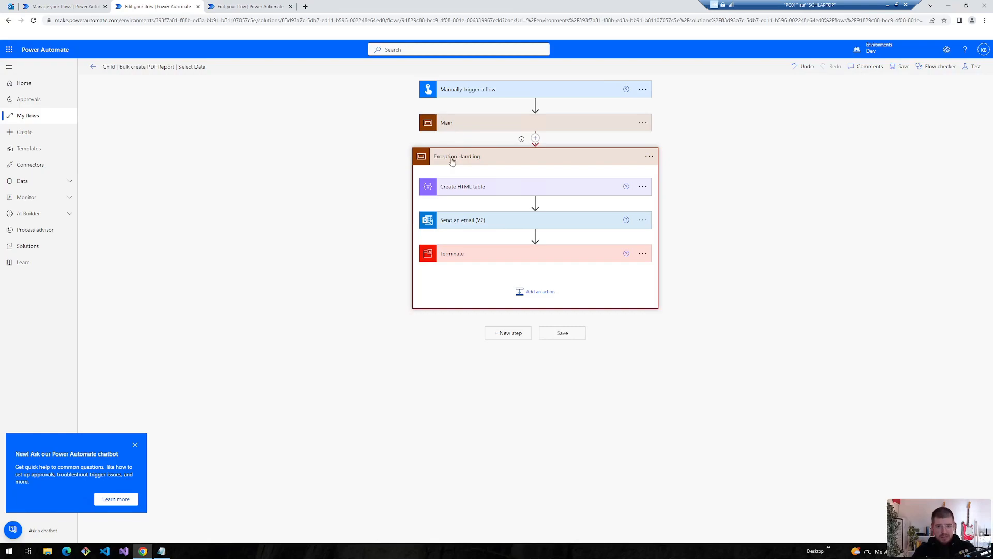
# - Begin inserting an action between Apply to each and Response, searching for 'child'
pyautogui.click(501, 123)
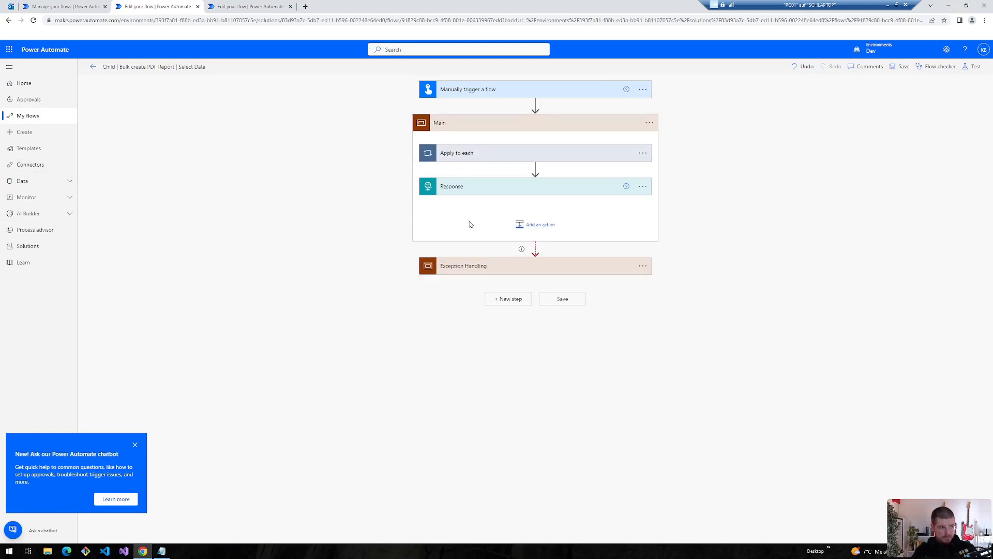
pyautogui.click(535, 168)
pyautogui.click(515, 178)
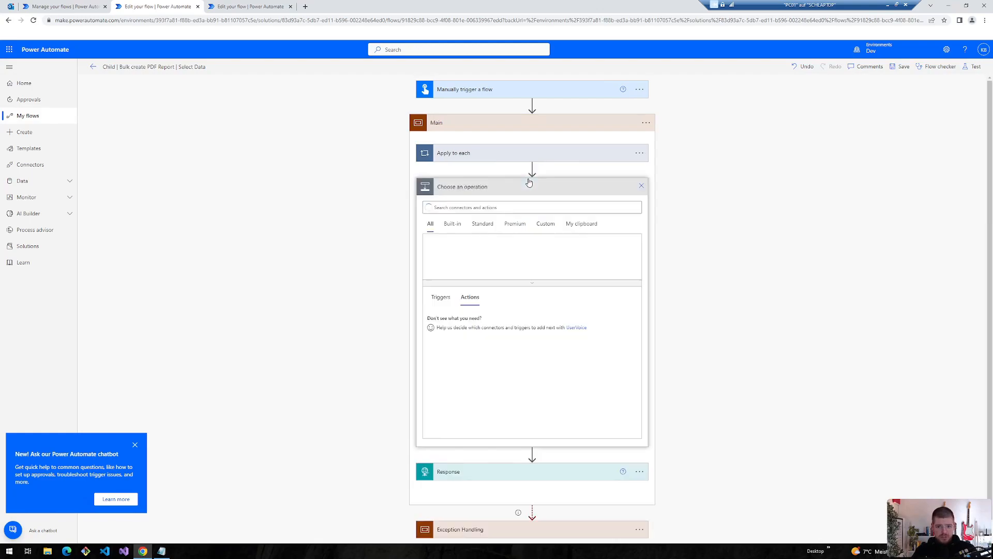
pyautogui.write('child')
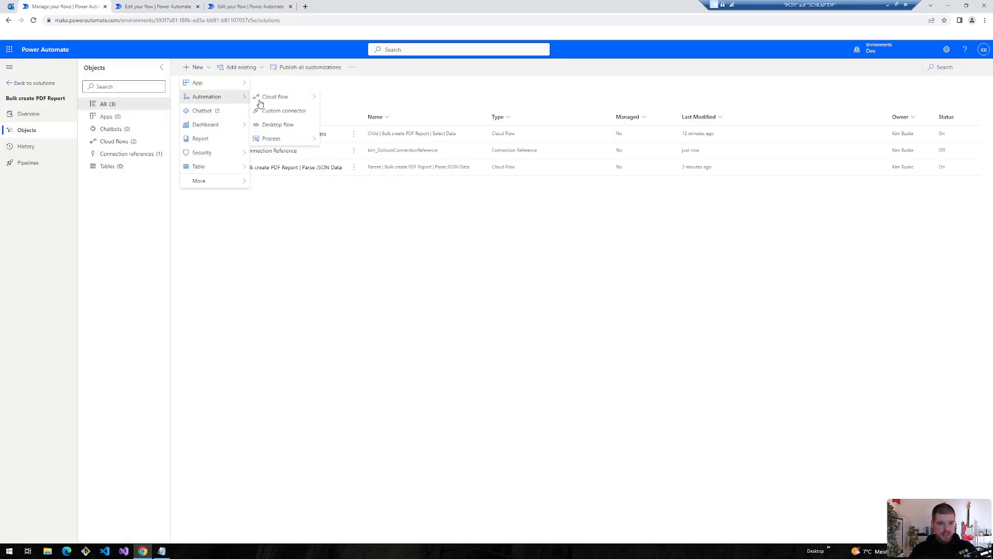
# - Create a new manually triggered instant cloud flow named 'Create PDF Report'
pyautogui.moveTo(267, 97)
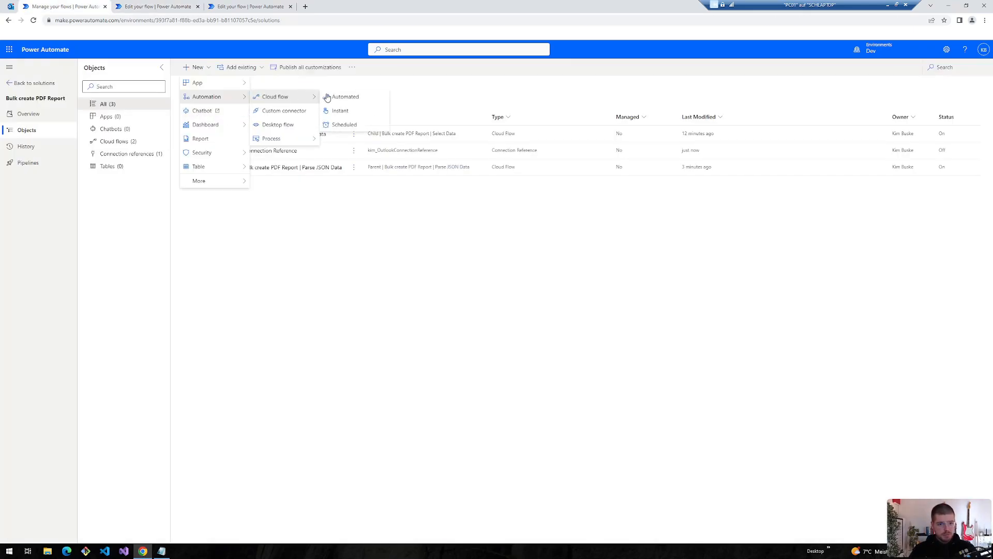
pyautogui.click(339, 110)
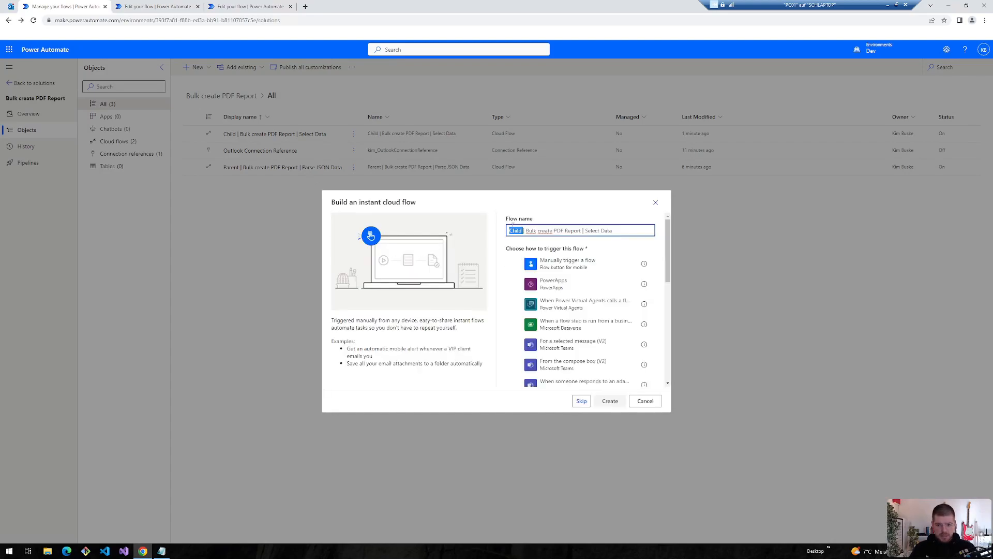
pyautogui.click(518, 231)
pyautogui.doubleClick(512, 231)
pyautogui.moveTo(526, 232); pyautogui.dragTo(585, 231)
pyautogui.write('Create PDF Report')
pyautogui.click(568, 264)
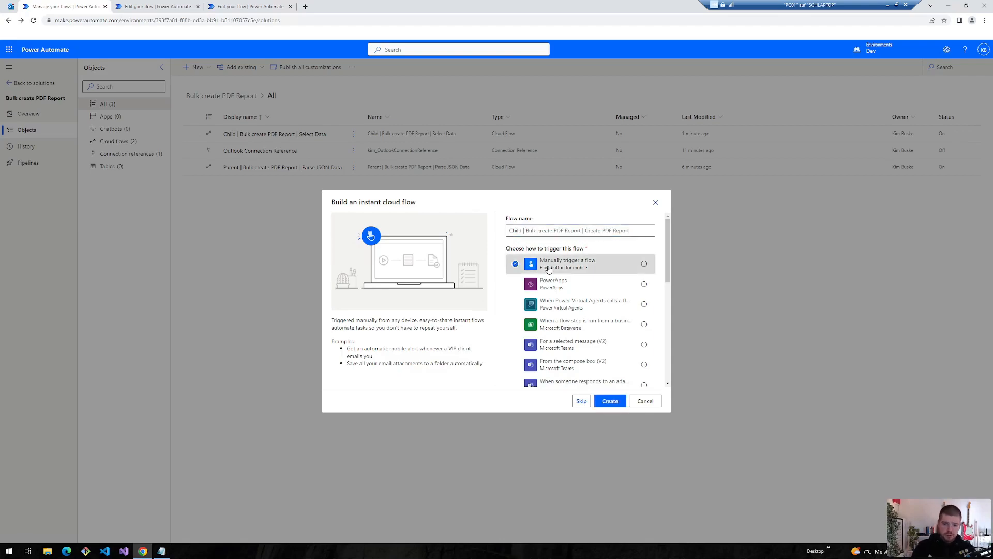
pyautogui.click(610, 402)
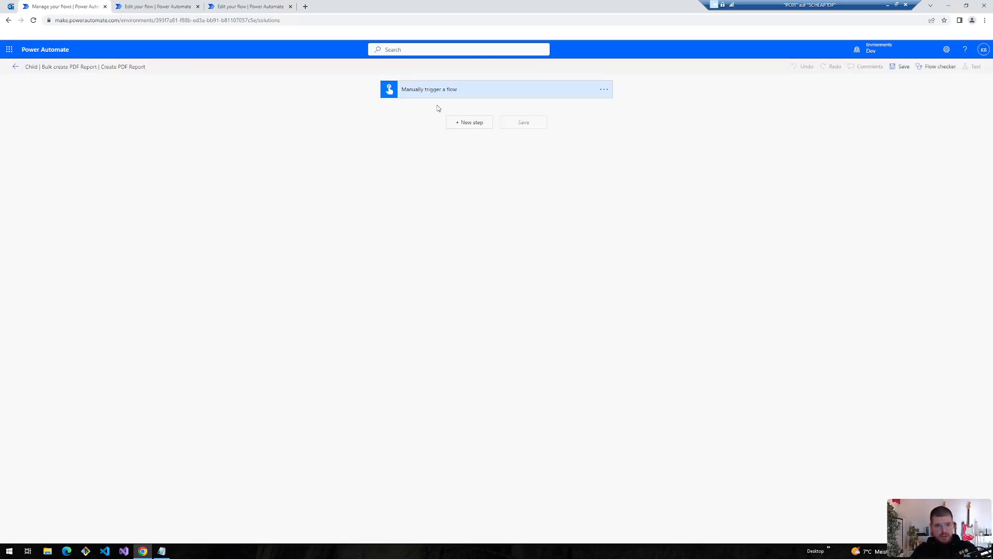
# - Add a trigger input named jsonOneToMany, copying the name from the Select Data flow
pyautogui.click(416, 93)
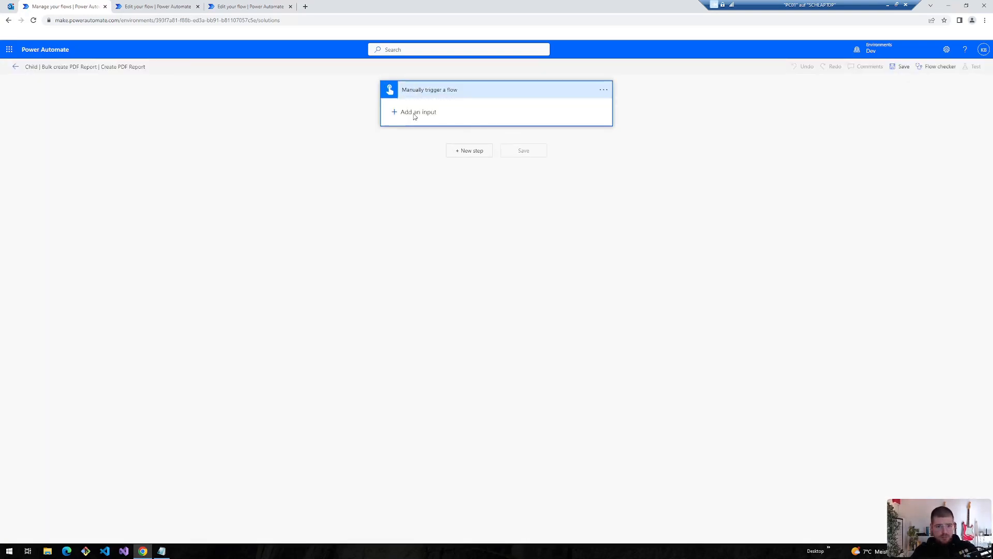
pyautogui.click(133, 6)
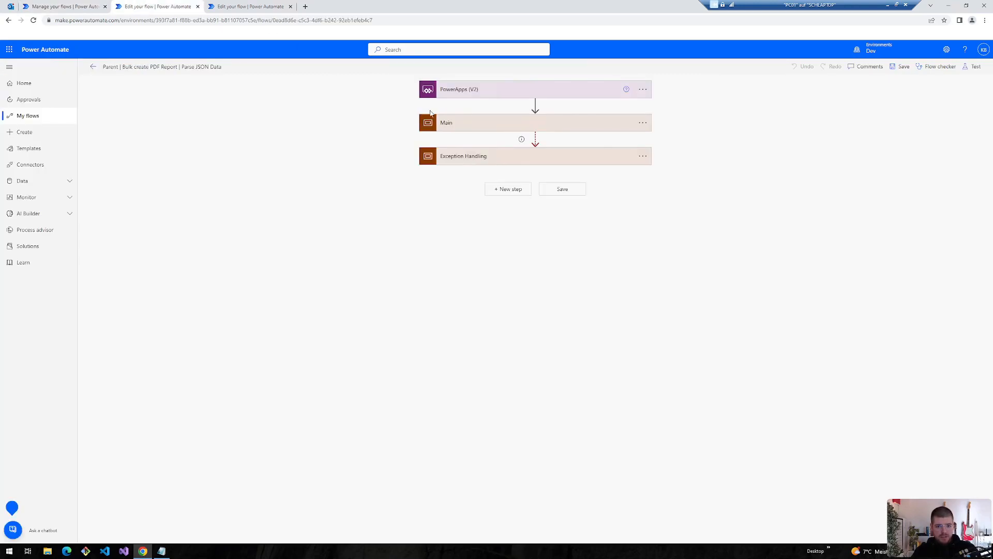
pyautogui.click(270, 5)
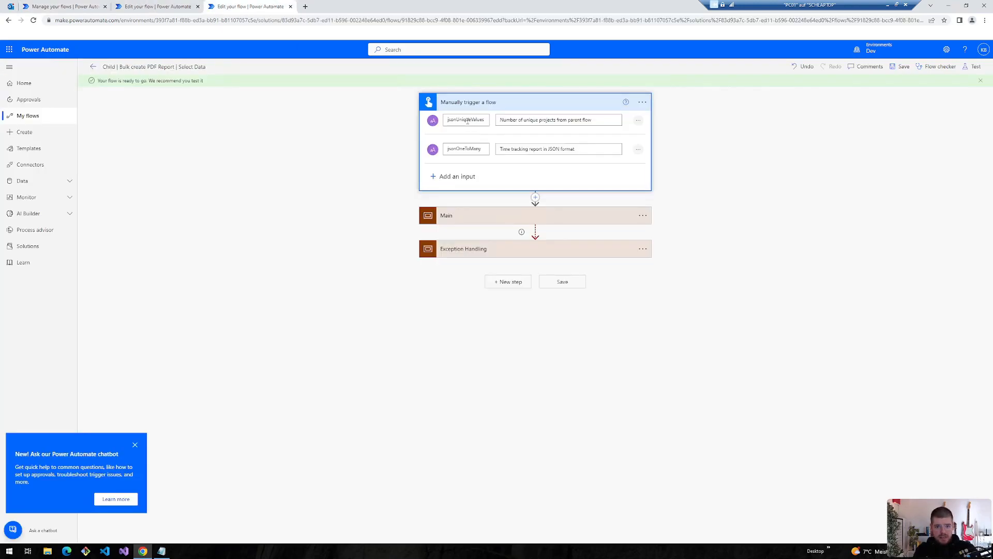
pyautogui.doubleClick(460, 150)
pyautogui.hotkey('ctrl', 'c')
pyautogui.click(77, 5)
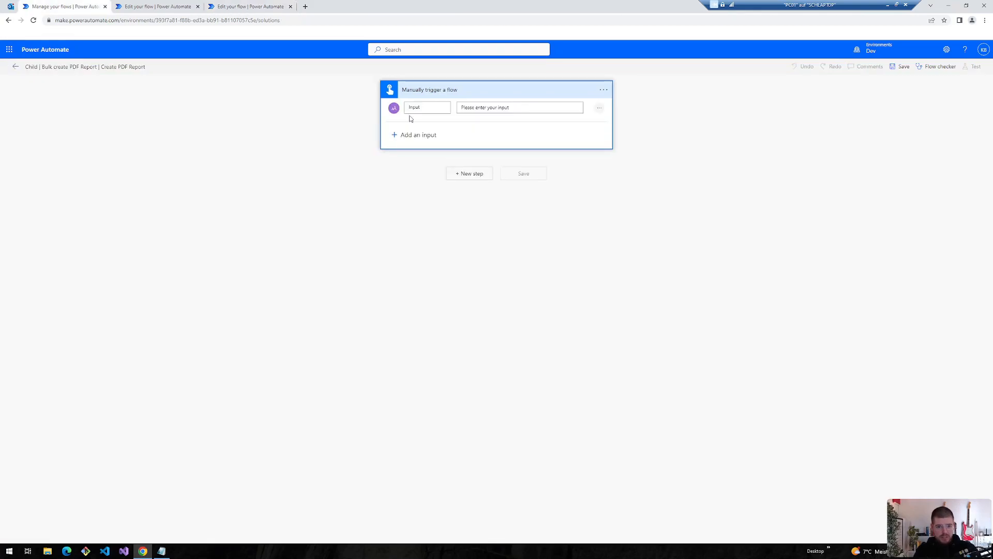
pyautogui.doubleClick(415, 107)
pyautogui.hotkey('ctrl', 'v')
pyautogui.press('Tab')
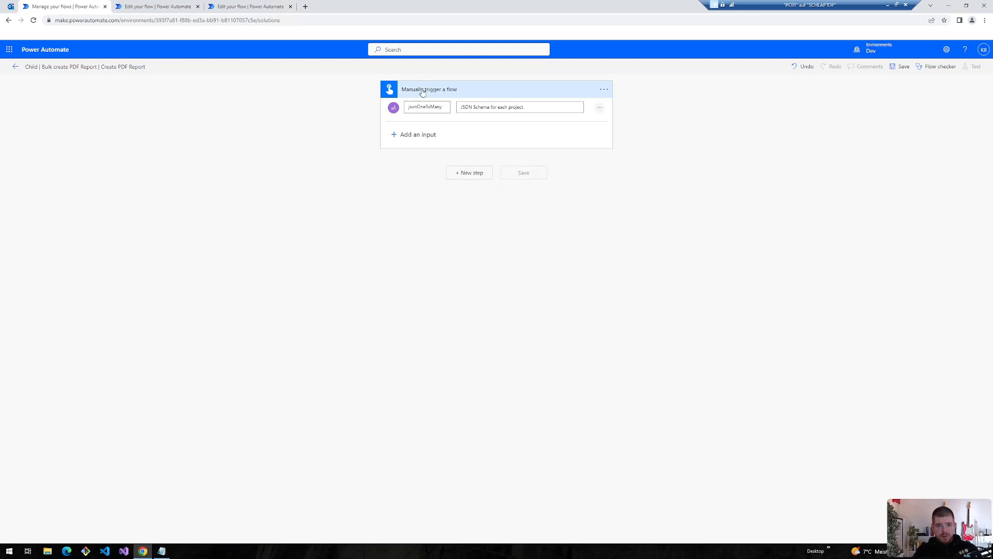
pyautogui.click(422, 92)
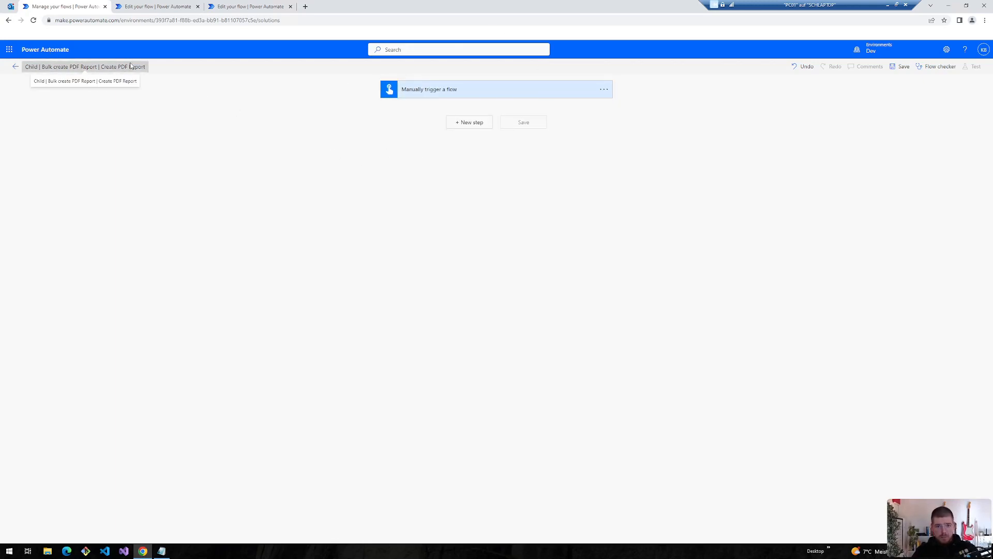
pyautogui.click(428, 93)
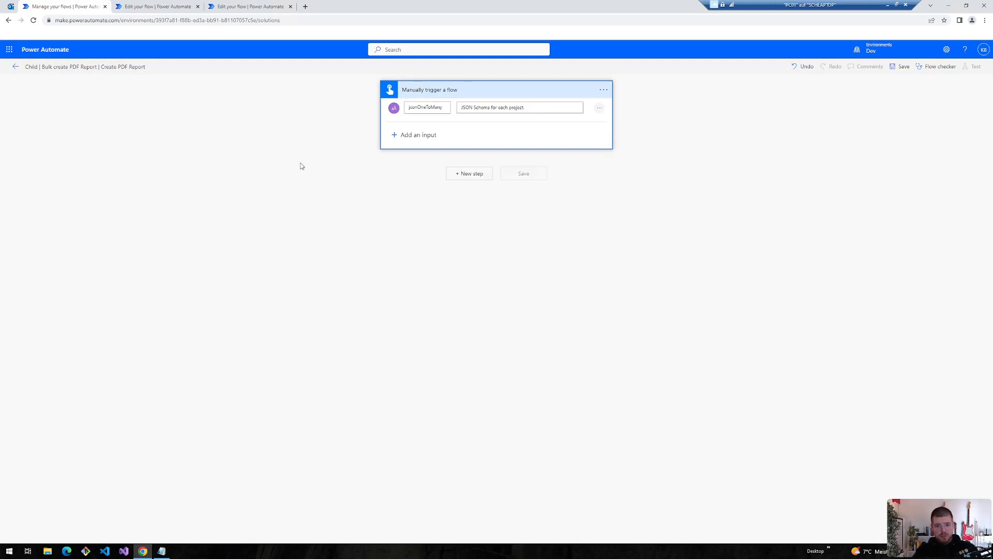
# - Add a Compose action right after the trigger in the Create PDF Report flow
pyautogui.click(155, 6)
pyautogui.click(454, 216)
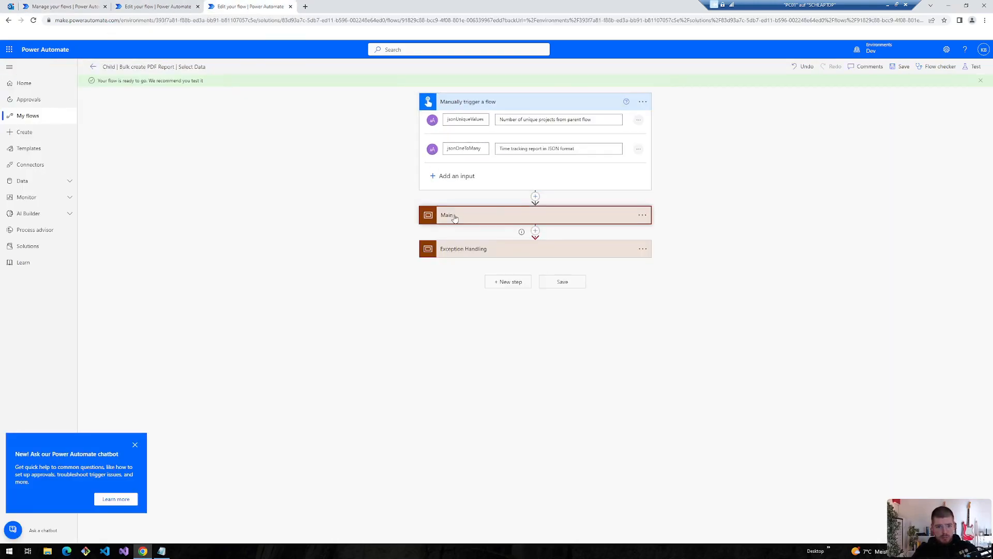
pyautogui.click(166, 5)
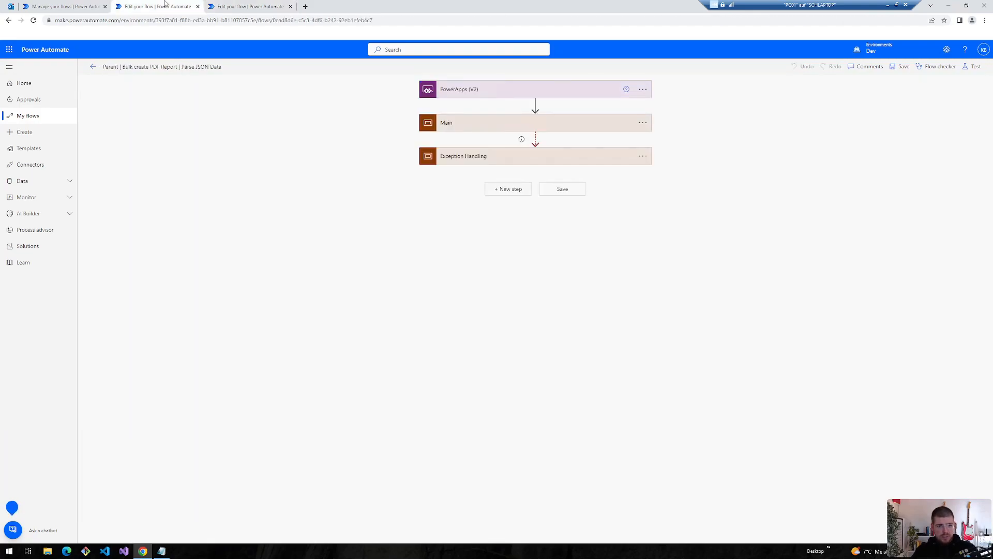
pyautogui.click(62, 6)
pyautogui.click(492, 180)
pyautogui.write('compo')
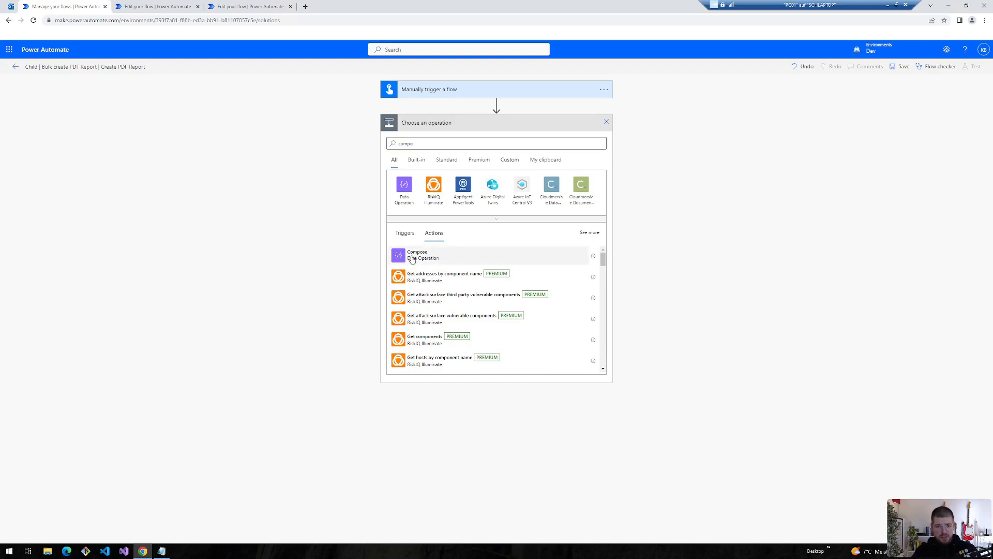
pyautogui.click(412, 259)
# - Fill the Compose input with the jsonOneToMany dynamic content and save the flow
pyautogui.click(453, 138)
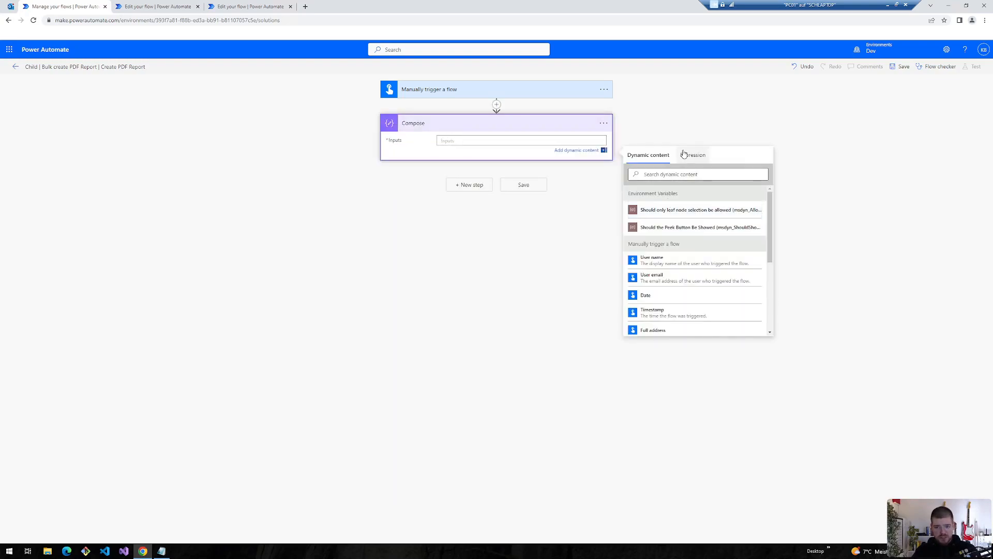
pyautogui.scroll(-1, 660, 223)
pyautogui.click(655, 224)
pyautogui.hotkey('ctrl', 'v')
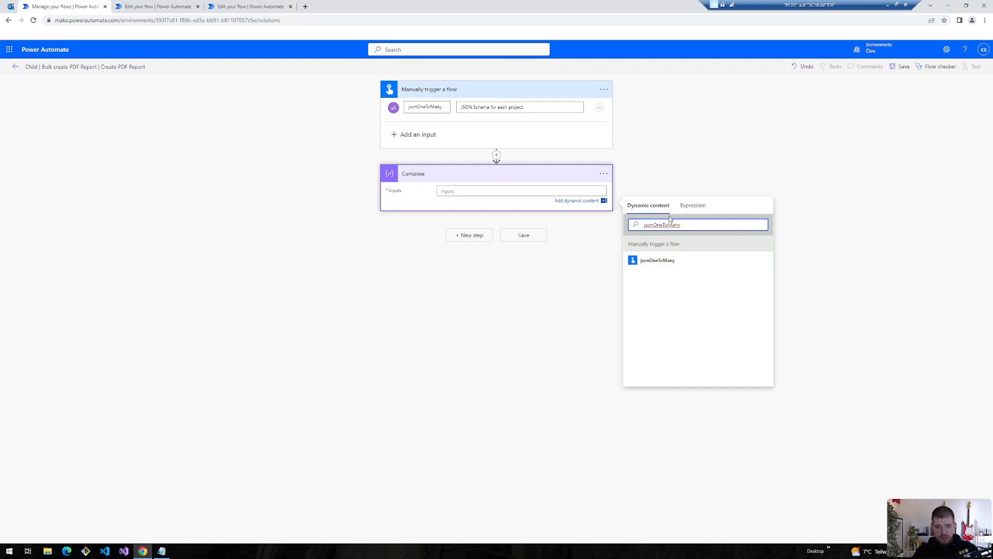
pyautogui.click(661, 262)
pyautogui.hotkey('ctrl', 's')
pyautogui.hotkey('ctrl', 'Tab')
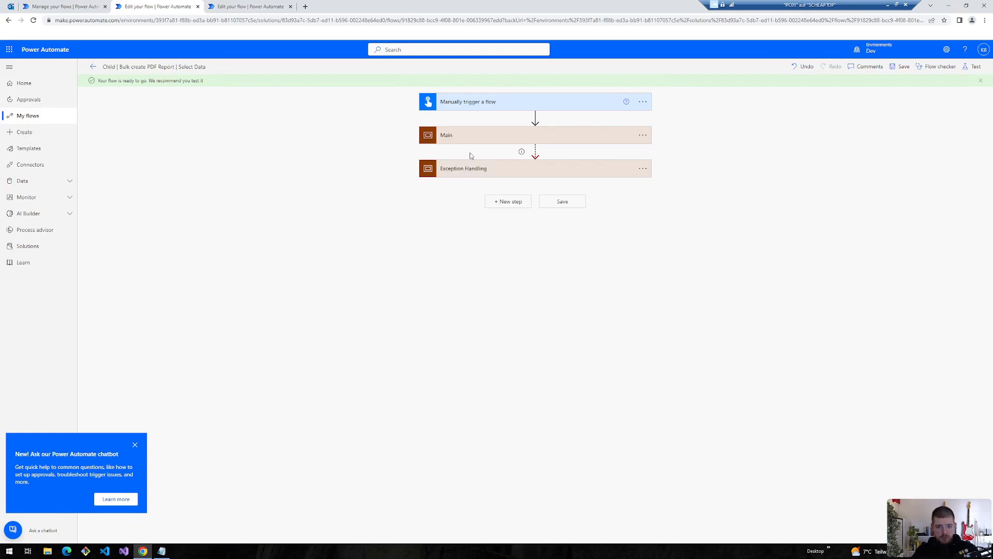
# - Add a Run a Child Flow action after Filter array that calls Create PDF Report
pyautogui.click(455, 136)
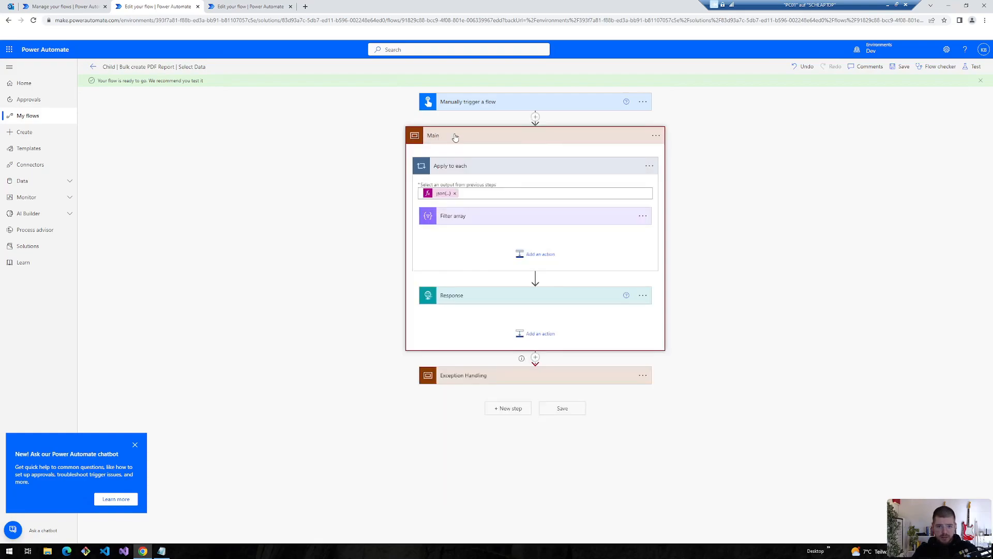
pyautogui.click(523, 254)
pyautogui.write('child')
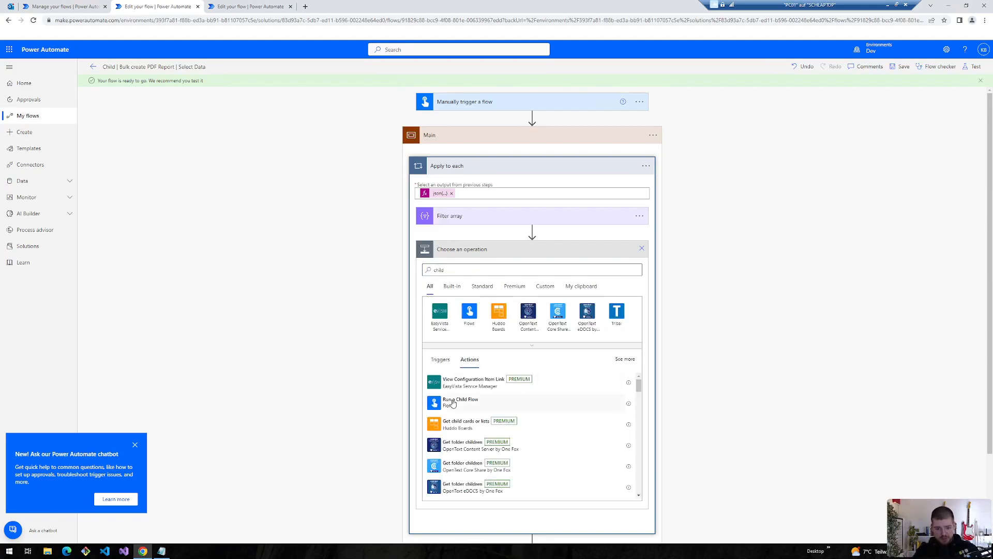
pyautogui.click(455, 401)
pyautogui.click(636, 267)
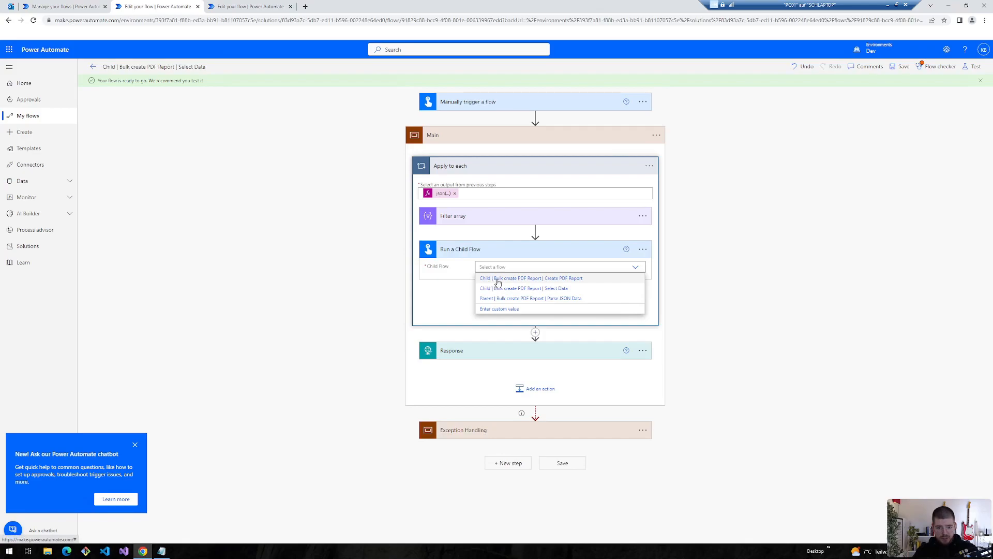
pyautogui.click(554, 280)
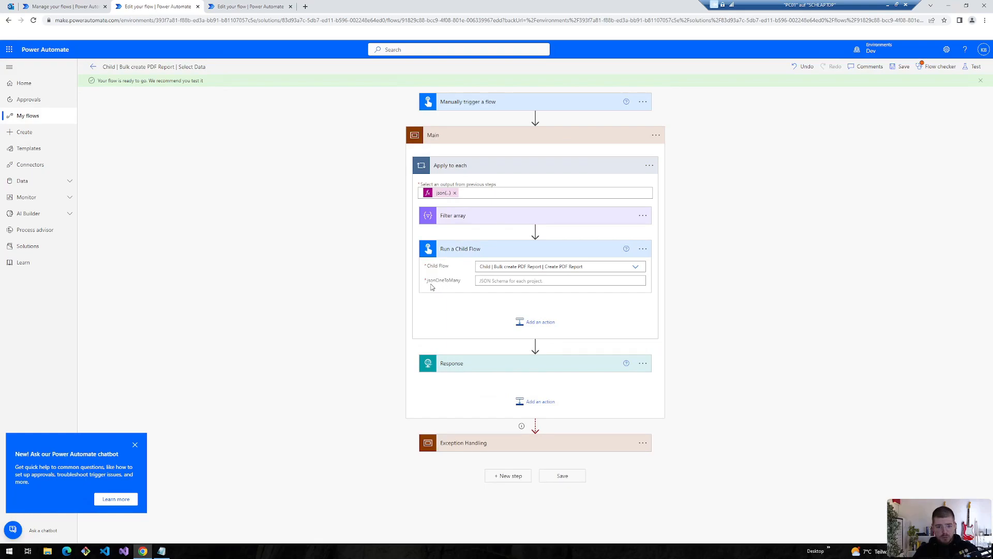
# - Set jsonOneToMany to string(body('Filter_array')), collapse the loop, and run Flow checker
pyautogui.click(501, 286)
pyautogui.scroll(-5, 735, 393)
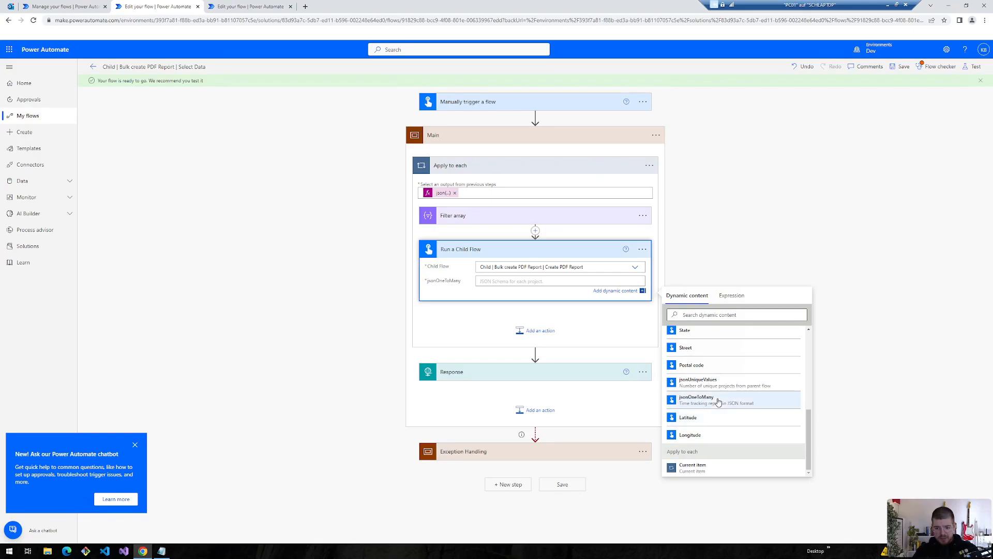
pyautogui.scroll(5, 720, 395)
pyautogui.click(731, 295)
pyautogui.write('strin')
pyautogui.press('Return')
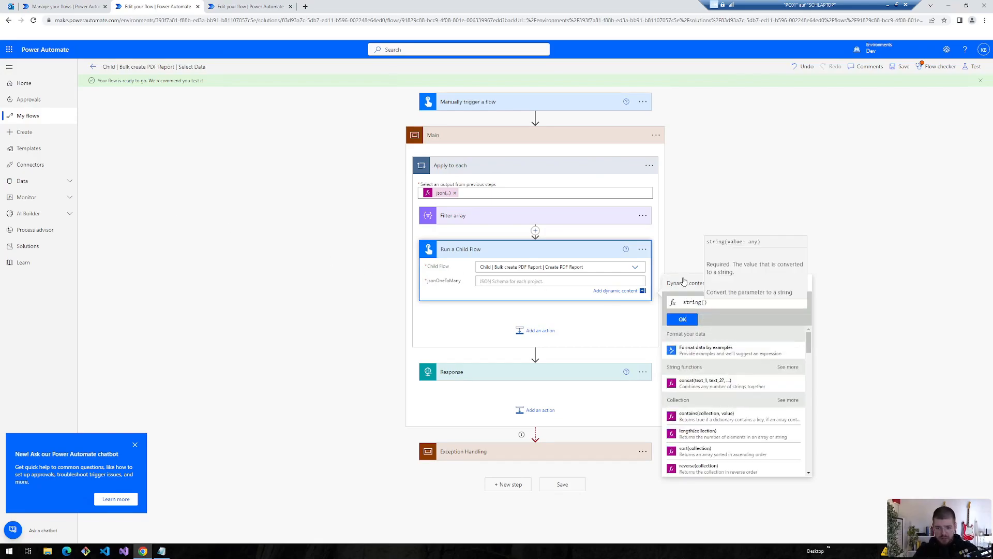
pyautogui.click(685, 283)
pyautogui.scroll(-1, 678, 409)
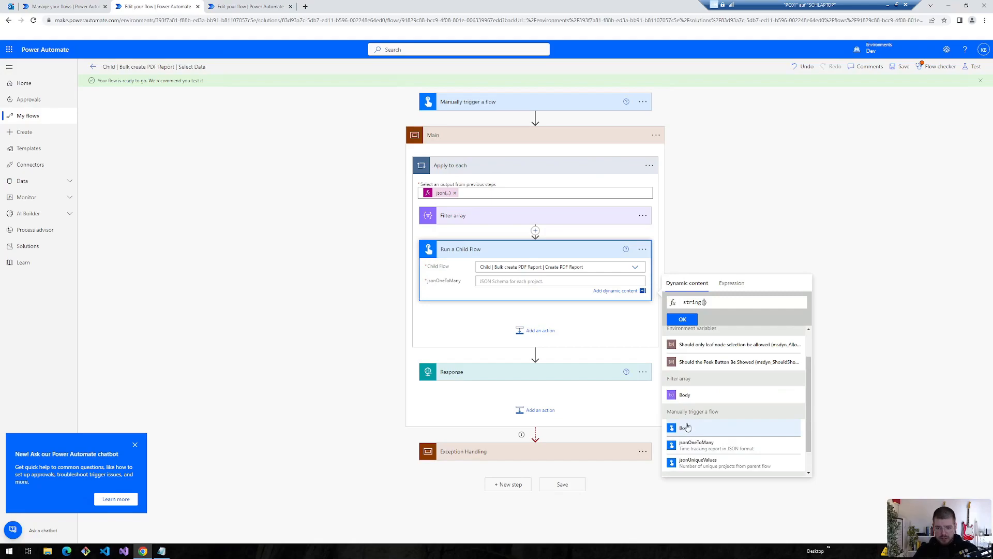
pyautogui.click(685, 396)
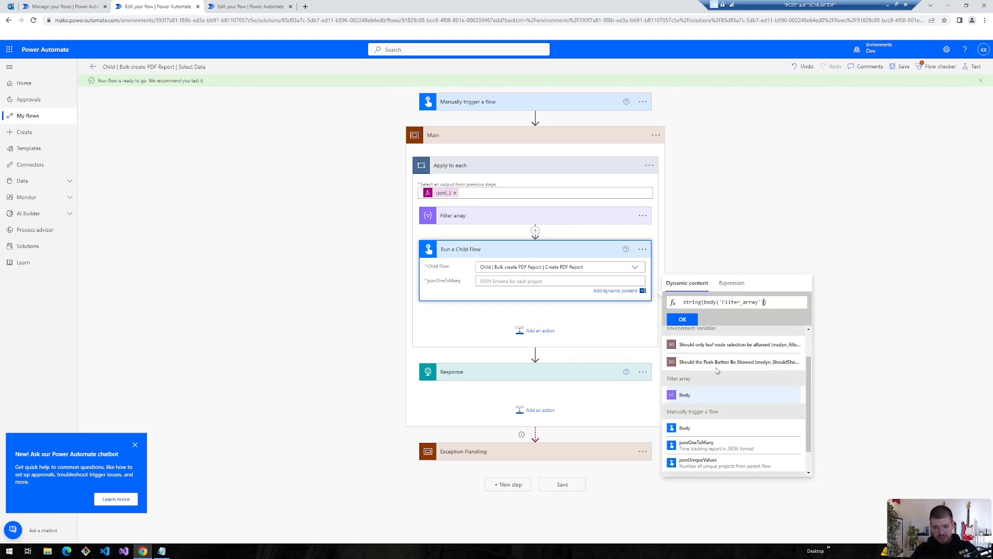
pyautogui.click(682, 319)
pyautogui.click(477, 250)
pyautogui.click(460, 163)
pyautogui.click(921, 67)
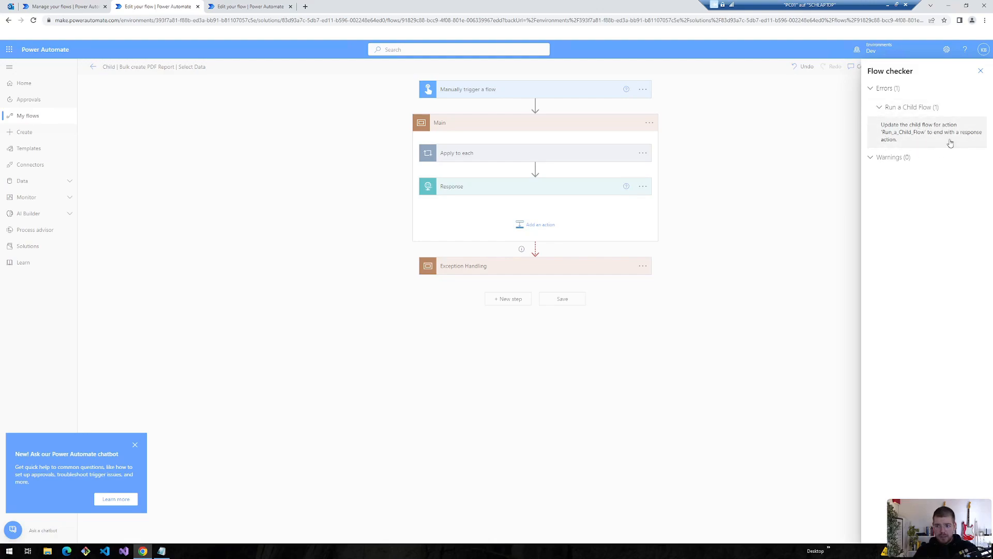
# - Append a built-in Response action to Create PDF Report and clear the Select Data flow's checker results
pyautogui.click(240, 7)
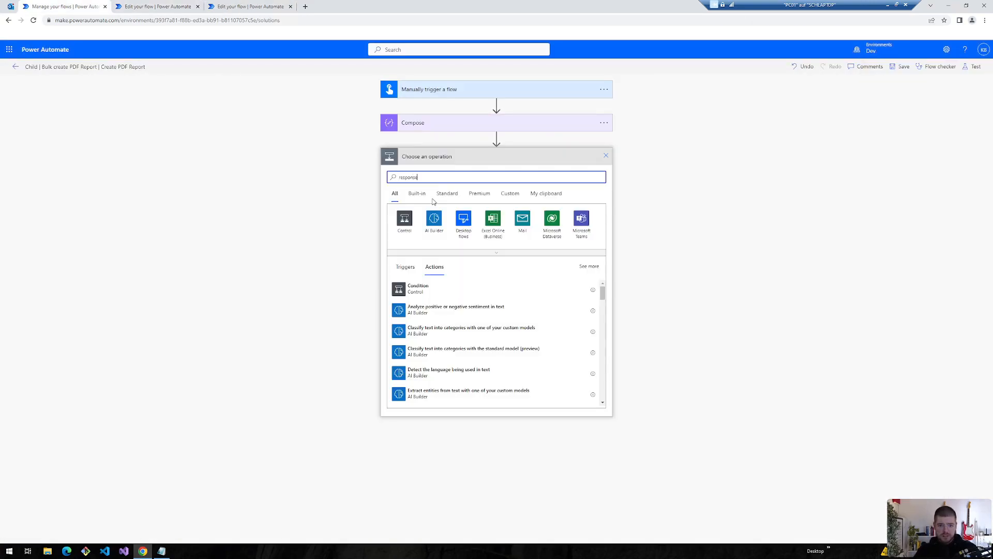
pyautogui.write('e')
pyautogui.click(417, 194)
pyautogui.click(414, 307)
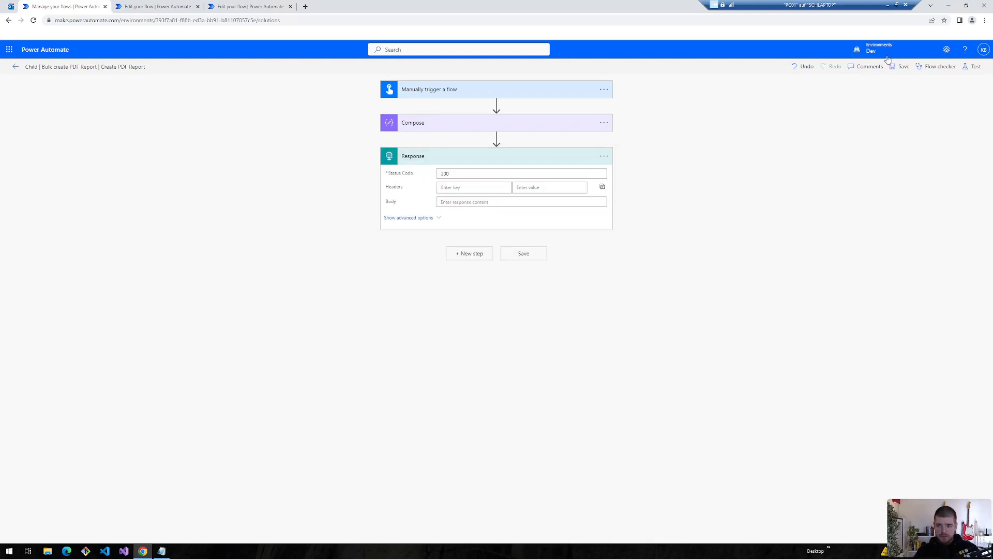
pyautogui.click(166, 6)
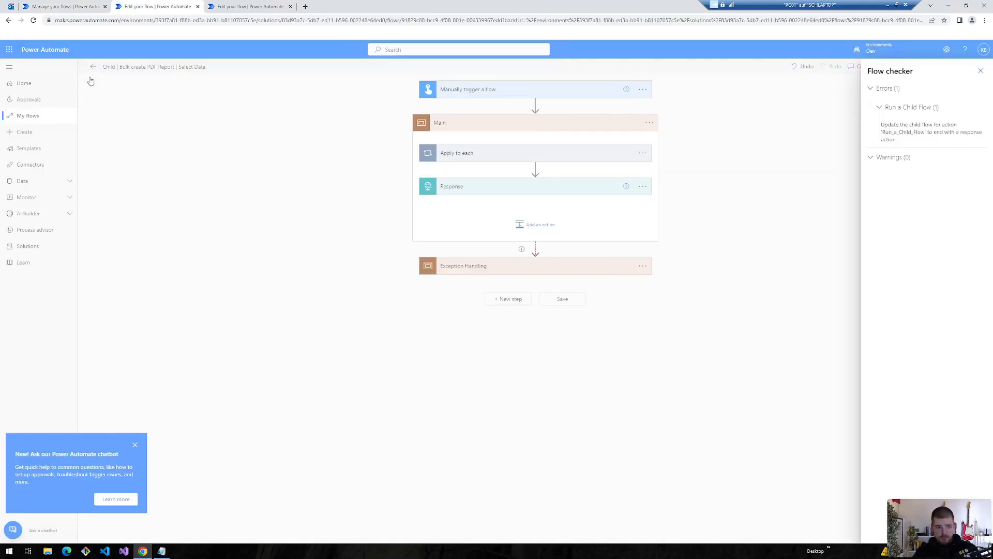
pyautogui.click(981, 71)
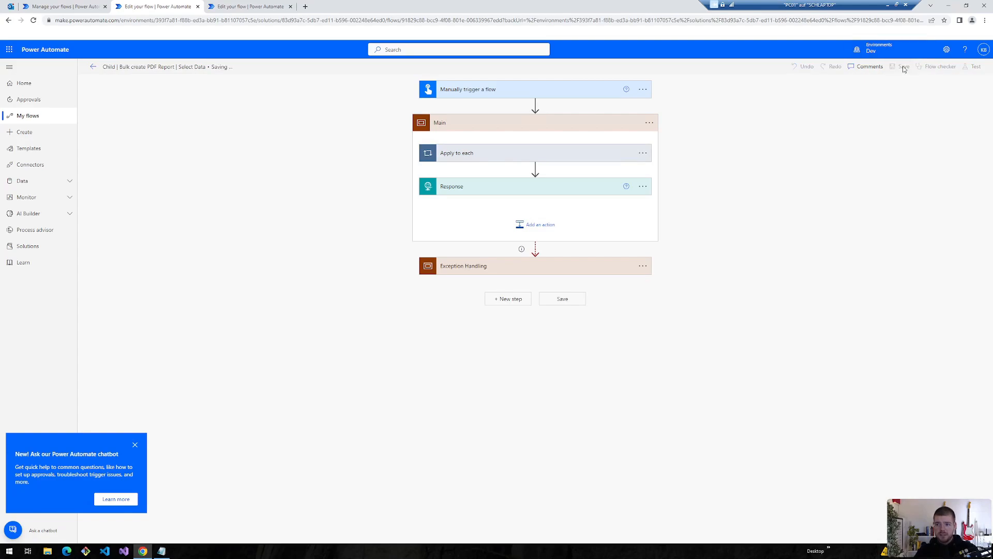
pyautogui.click(65, 6)
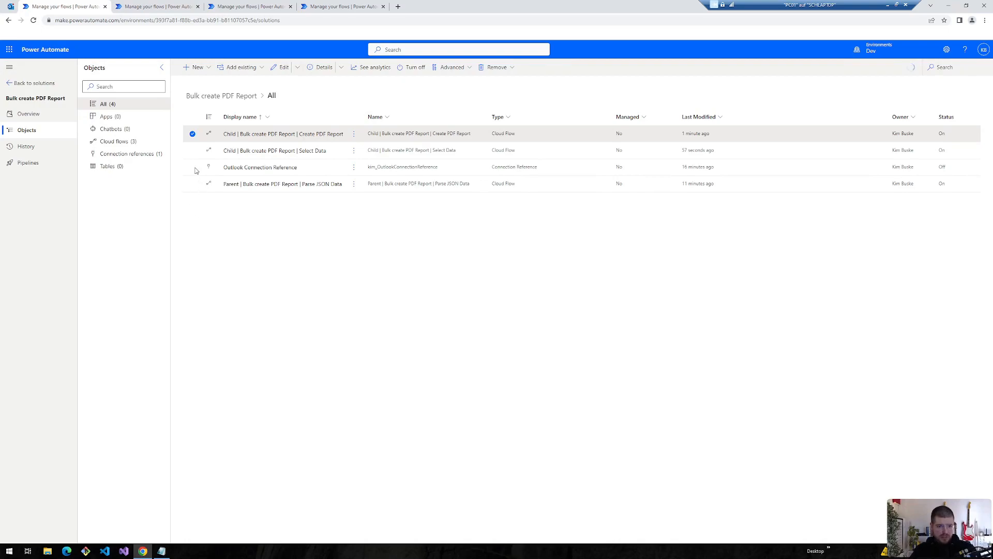
# - Look over the Bulk create PDF Reports app and Select Data flow, ending on Create PDF Report's details page
pyautogui.click(192, 151)
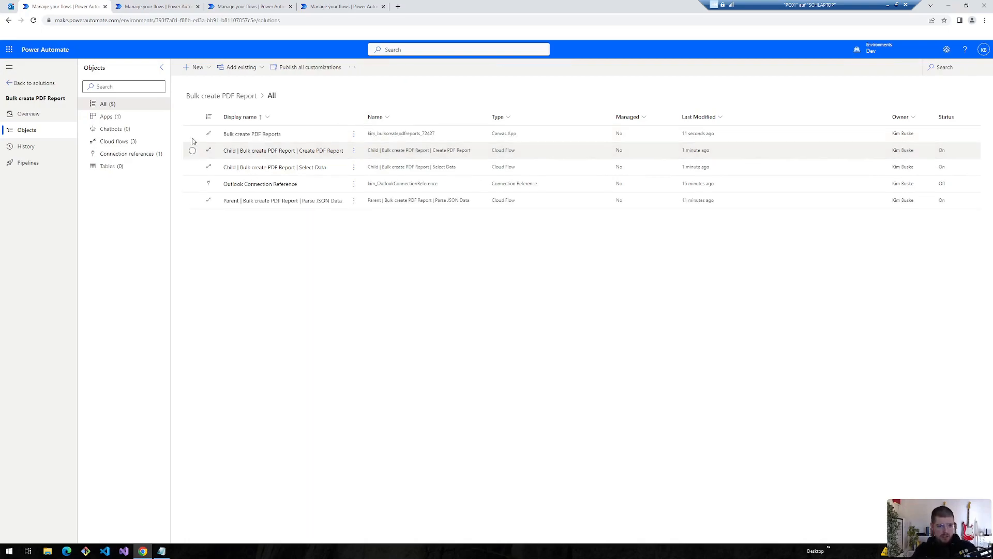
pyautogui.click(355, 135)
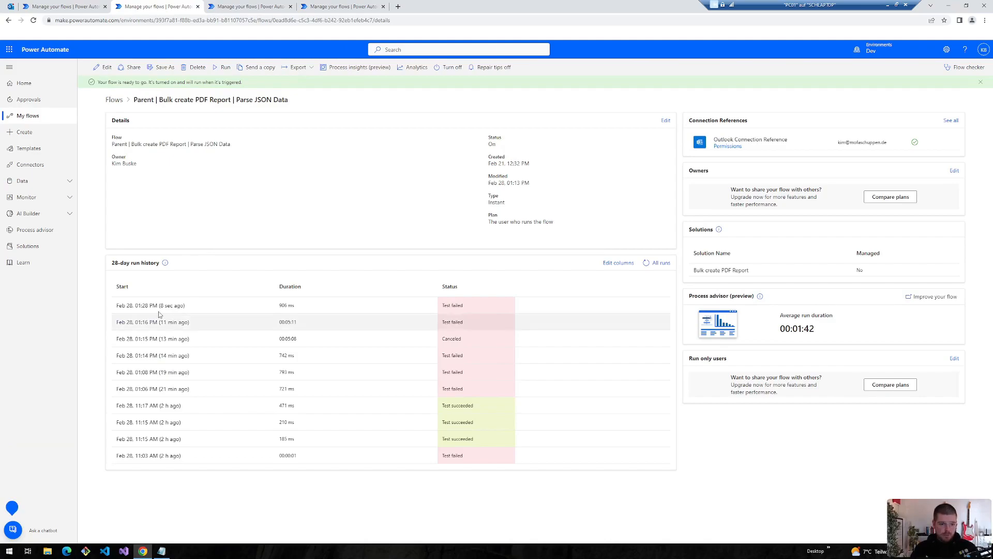
pyautogui.click(87, 8)
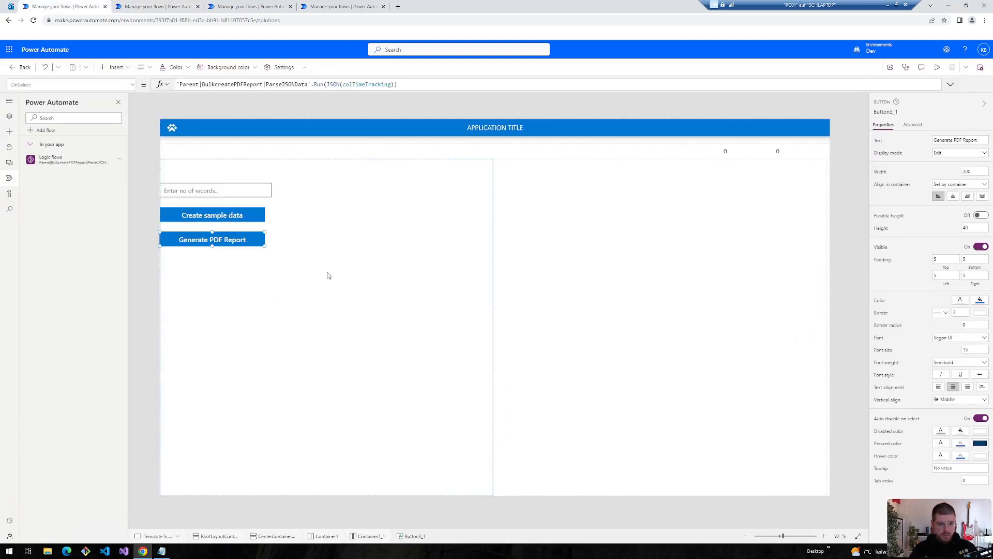
pyautogui.click(228, 9)
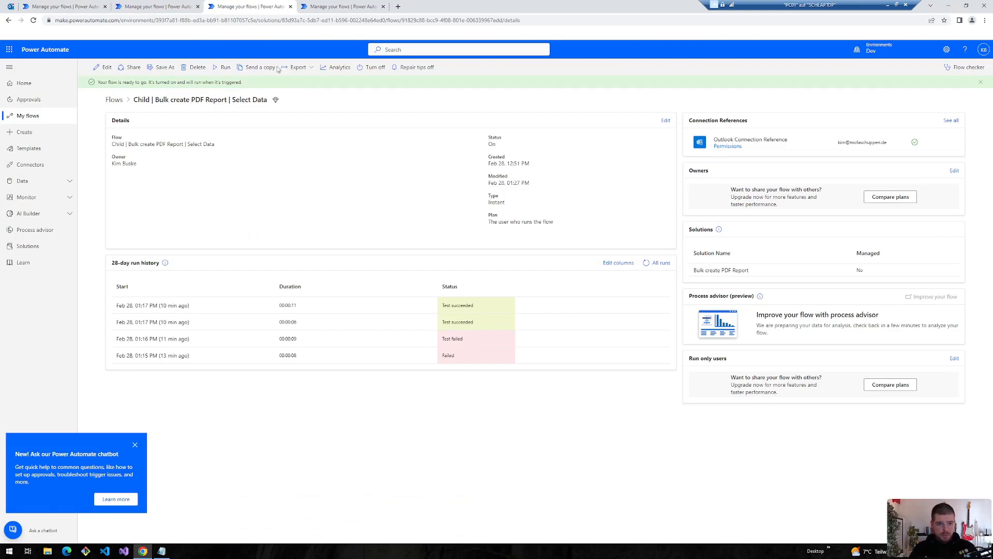
pyautogui.click(332, 9)
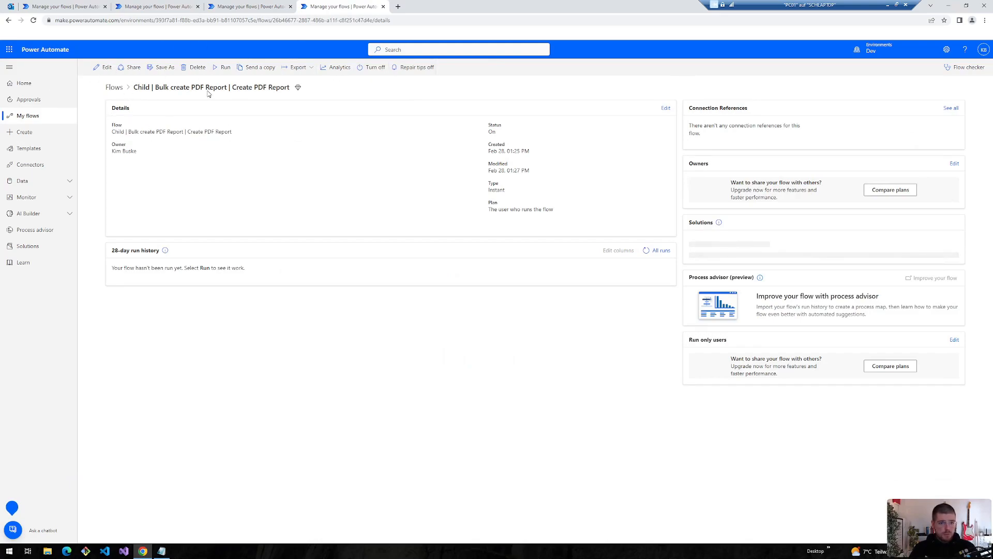
# - Close the app preview and add a new line to the sample data formula after The Granite Gurus
pyautogui.click(75, 5)
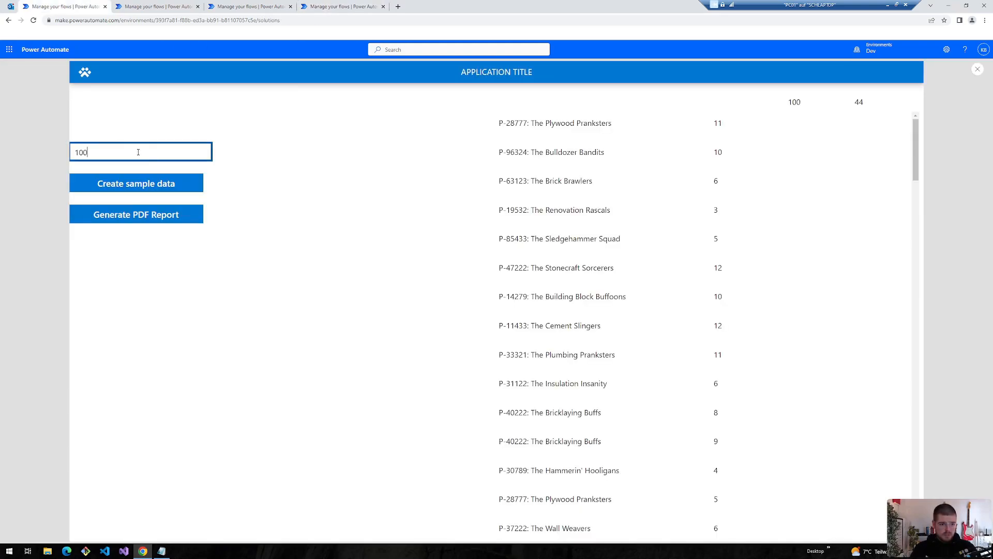
pyautogui.click(978, 68)
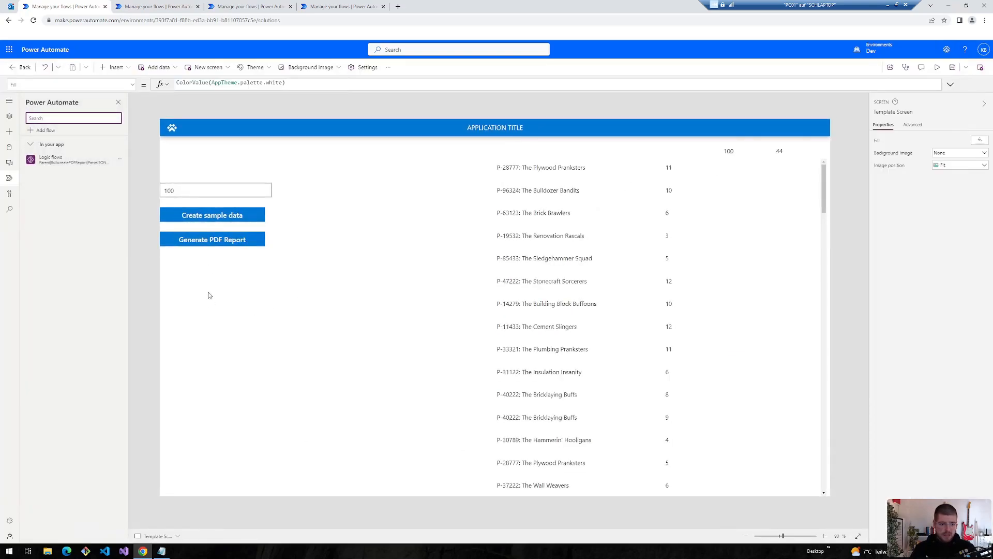
pyautogui.click(950, 84)
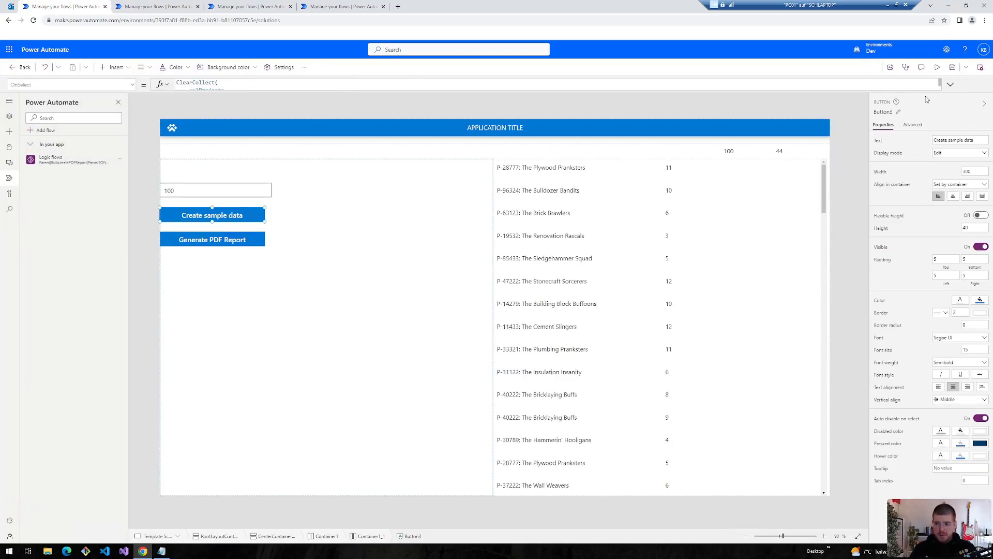
pyautogui.click(951, 85)
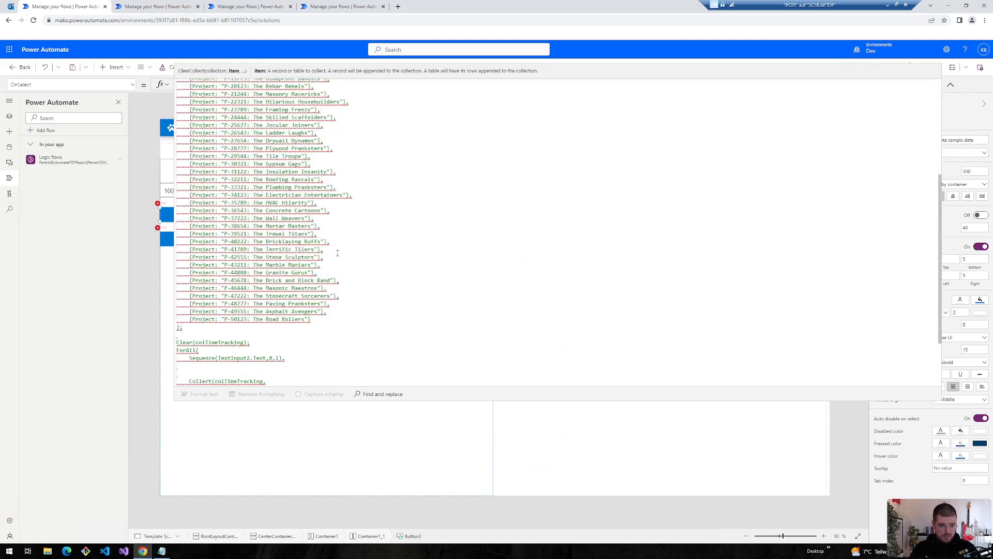
pyautogui.press('Return')
pyautogui.press('BackSpace')
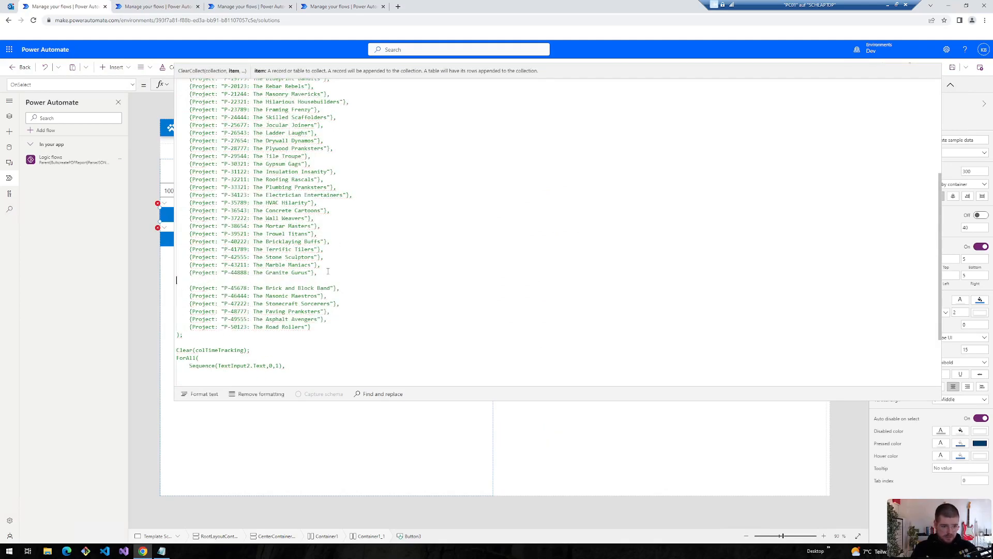
pyautogui.write('*&')
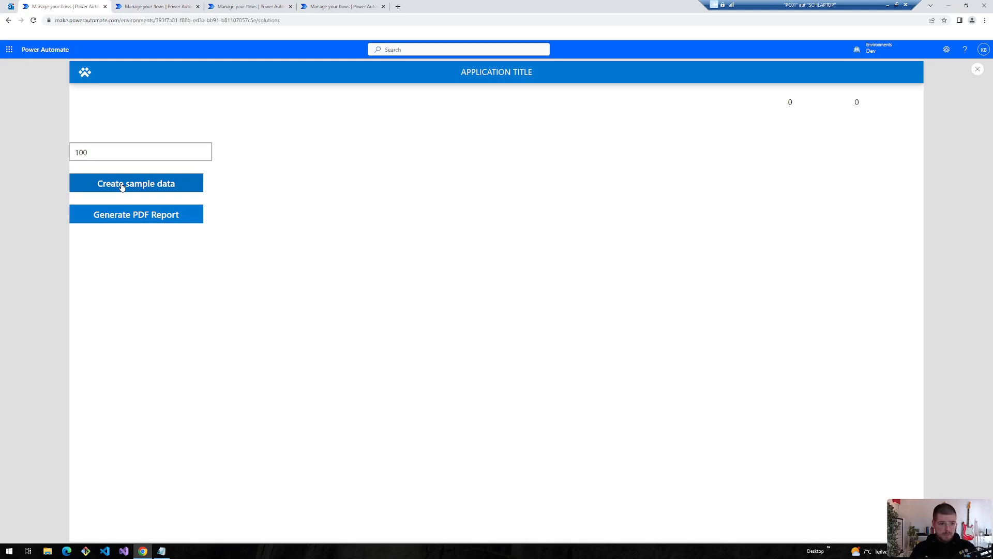
# - Generate 100 sample rows and run the PDF report, which fails on shared_office365
pyautogui.click(122, 185)
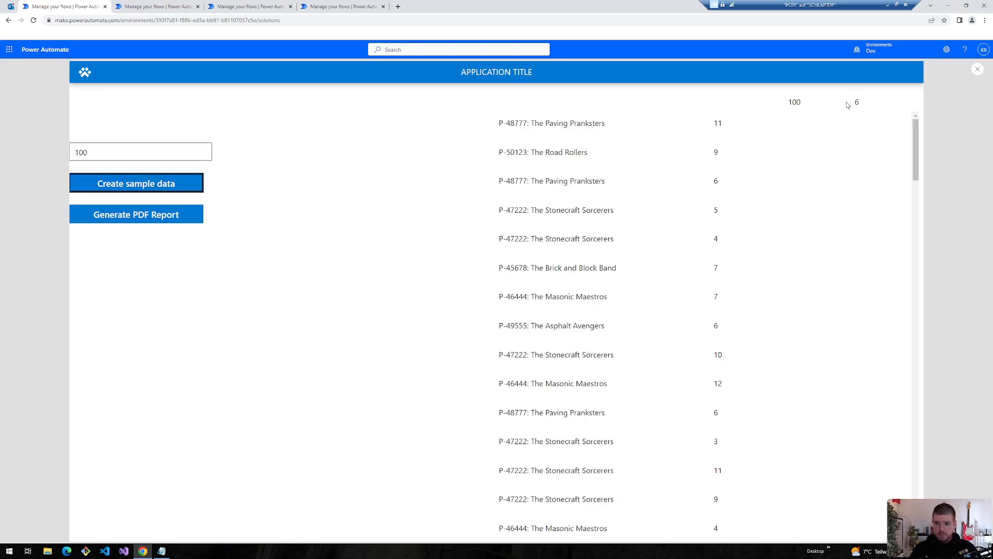
pyautogui.doubleClick(857, 102)
pyautogui.moveTo(790, 102); pyautogui.dragTo(803, 103)
pyautogui.click(123, 217)
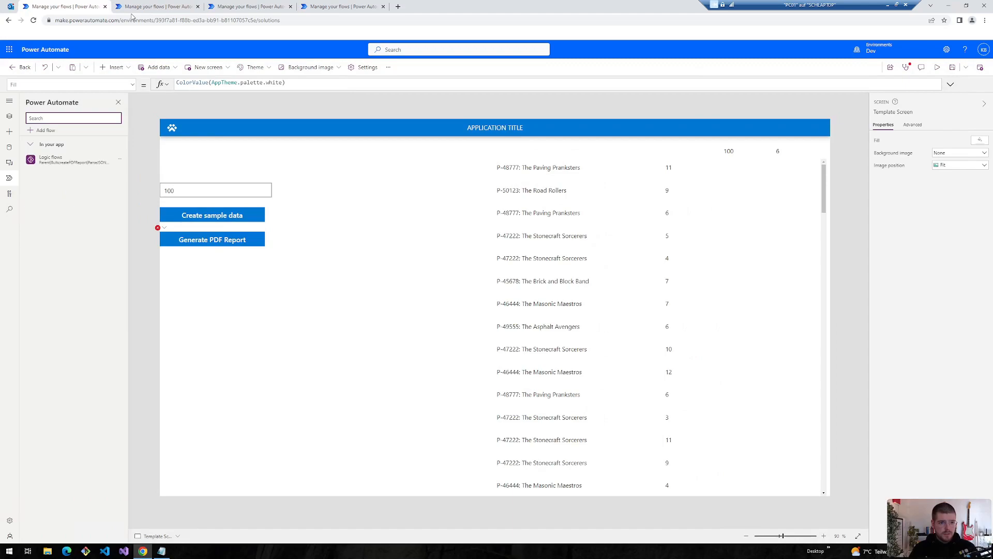
# - Remove the Parent Bulk create PDF Report flow from the app, re-add it, and reopen its details
pyautogui.click(155, 7)
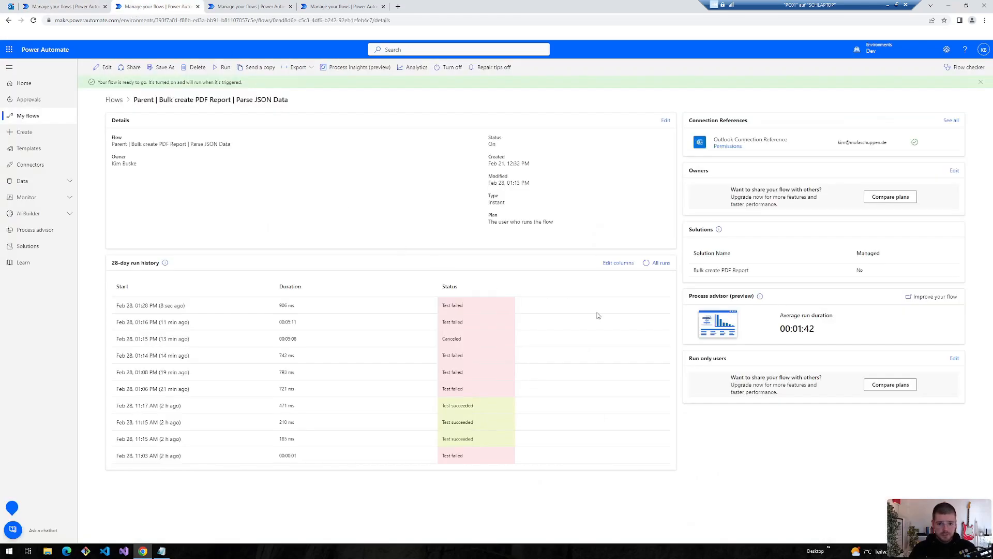
pyautogui.click(646, 263)
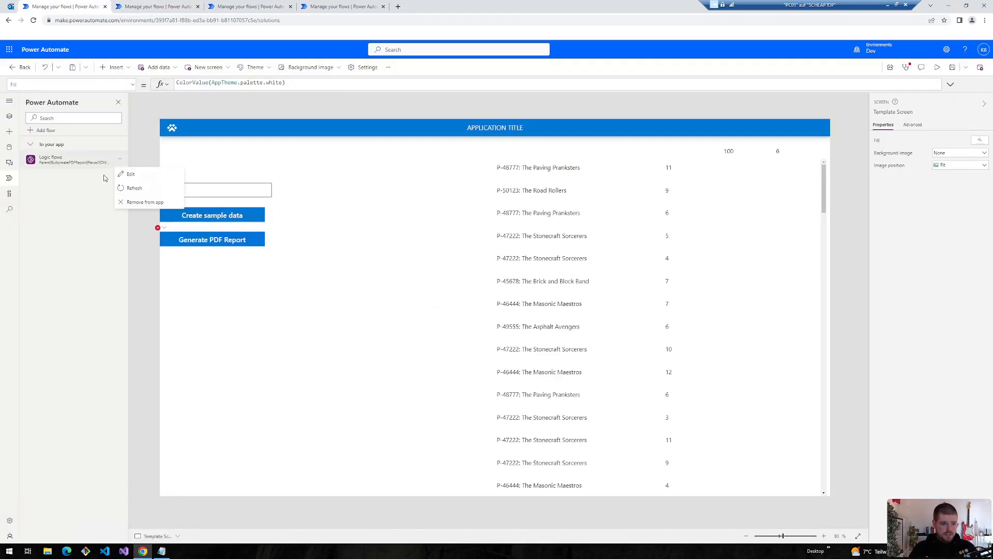
pyautogui.click(135, 202)
pyautogui.click(42, 131)
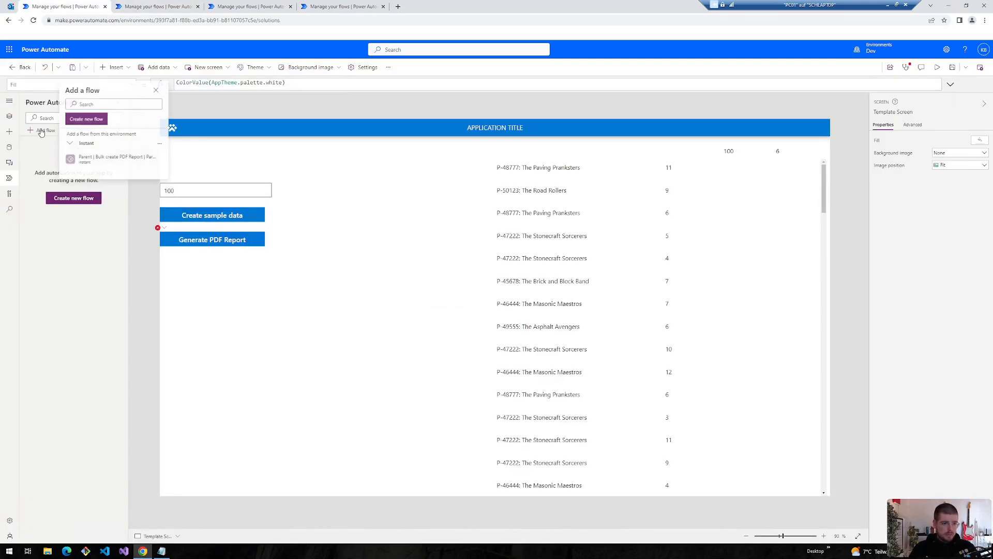
pyautogui.click(92, 162)
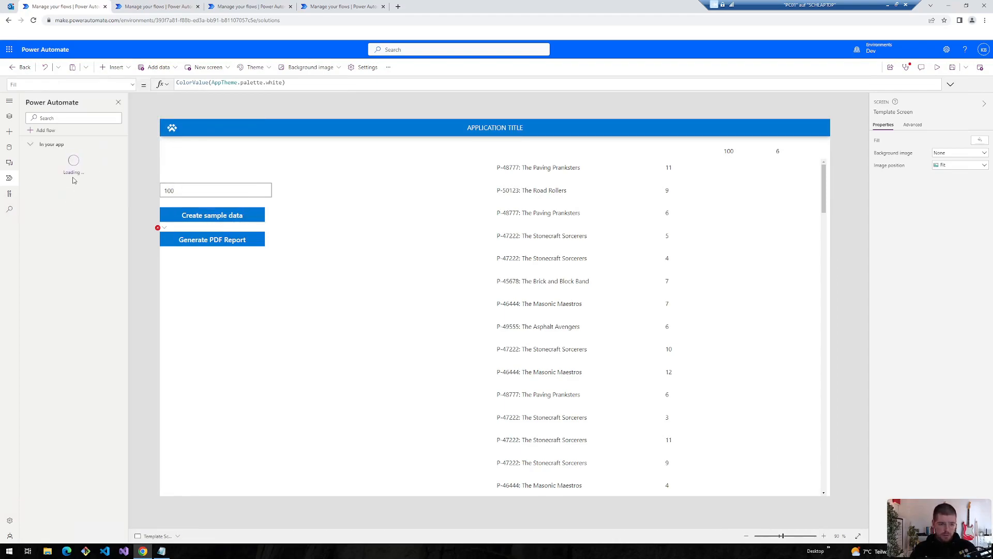
pyautogui.click(155, 6)
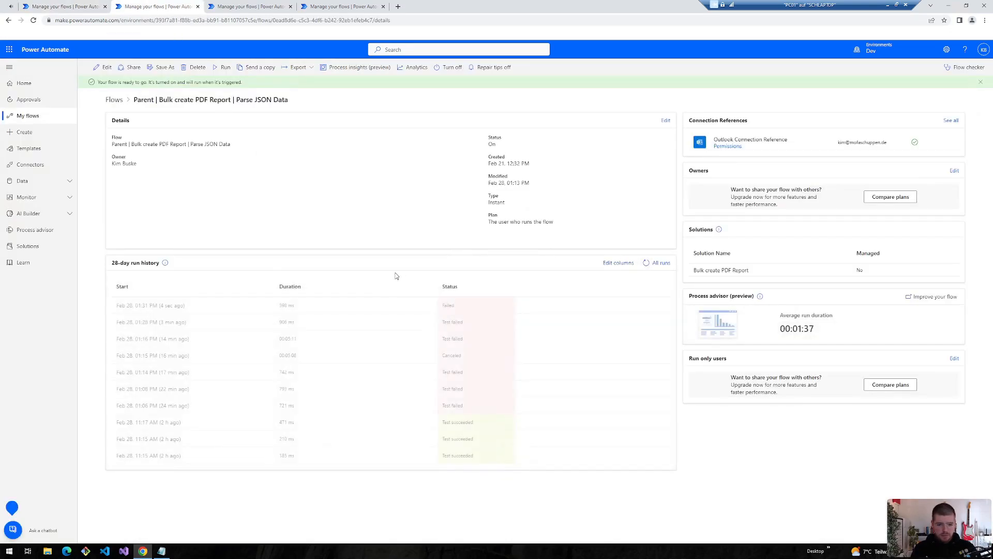
# - Read the failed parent run's error details, then open the Run only users connection settings
pyautogui.click(148, 306)
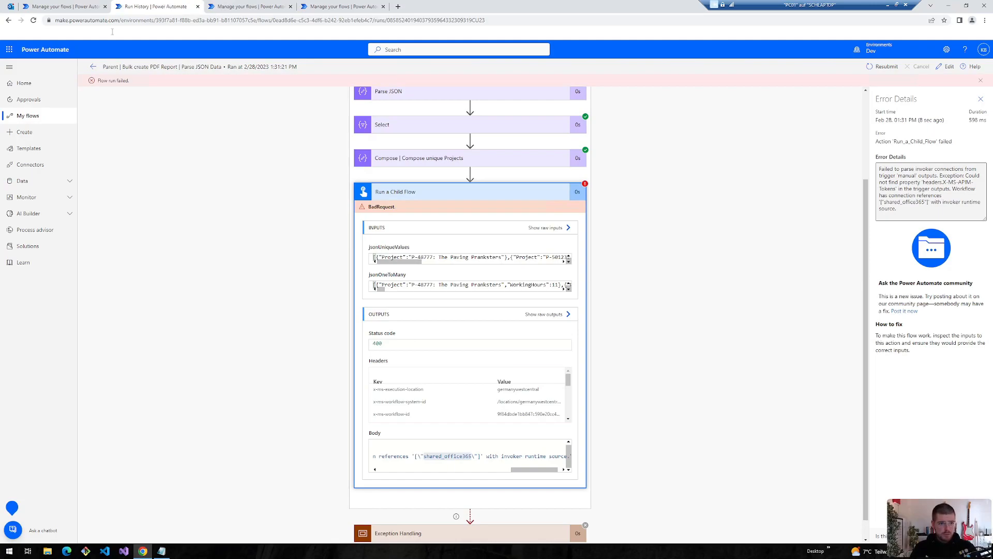
pyautogui.click(94, 66)
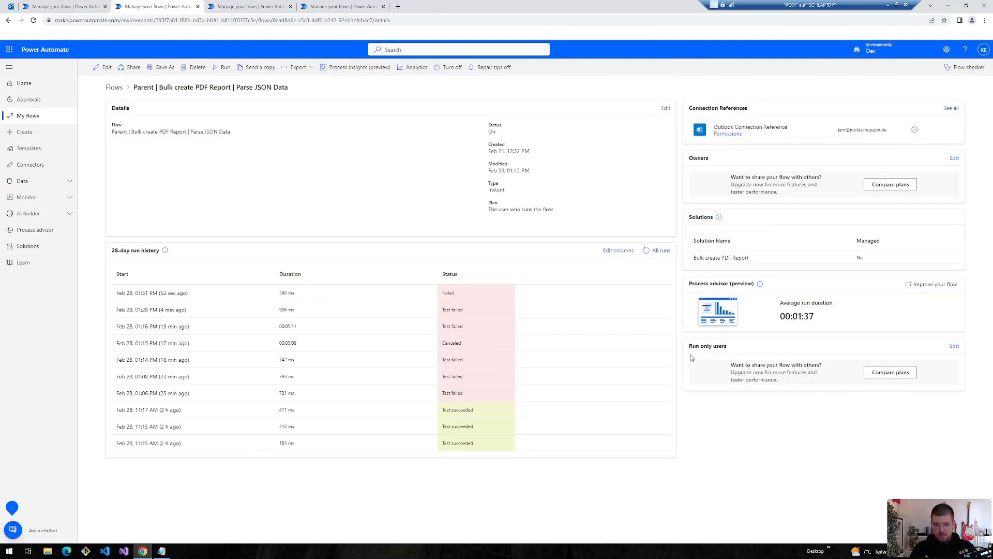
pyautogui.click(955, 346)
pyautogui.press('Return')
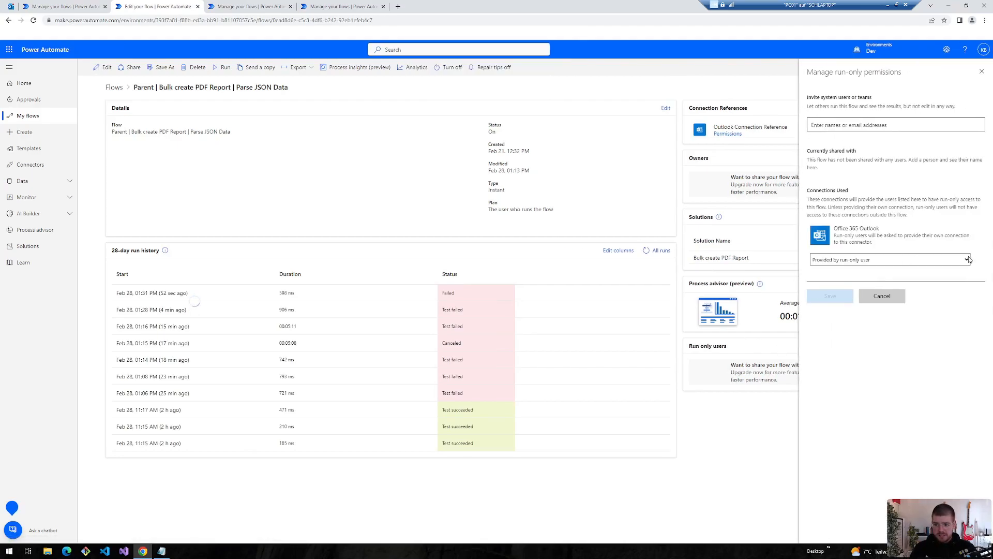
# - Switch the run-only Office 365 Outlook connection to the owner's connection, save, and return to Power Apps
pyautogui.click(967, 260)
pyautogui.click(827, 277)
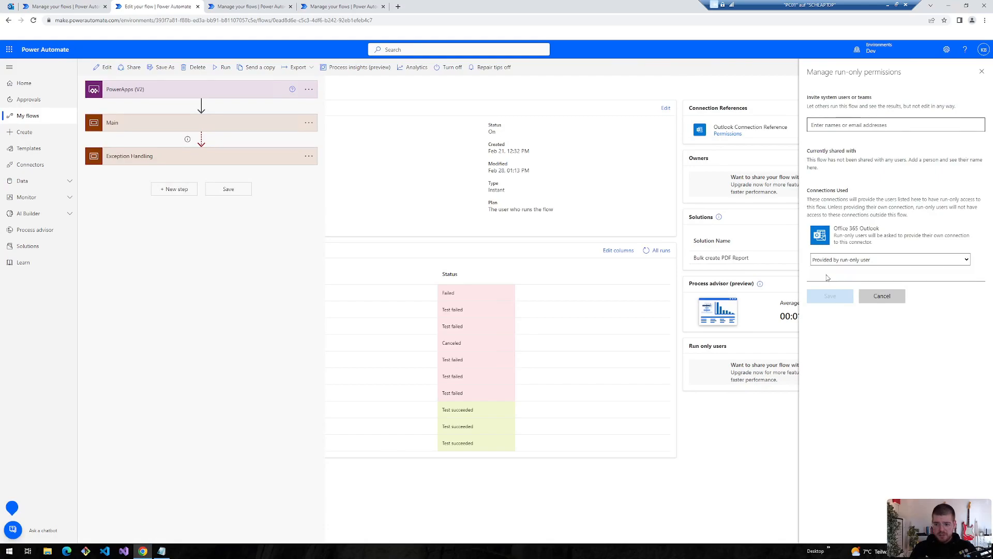
pyautogui.click(547, 308)
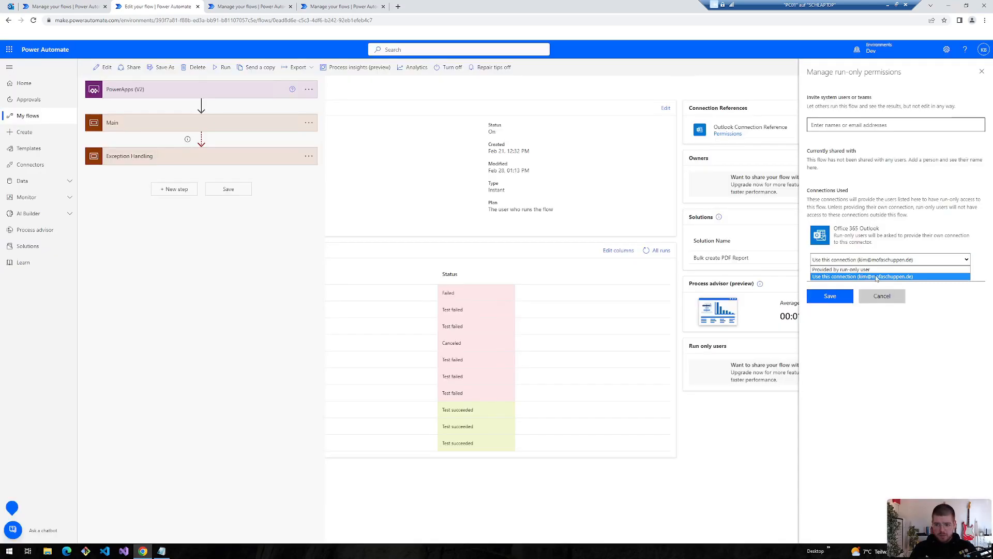
pyautogui.click(863, 276)
pyautogui.click(816, 296)
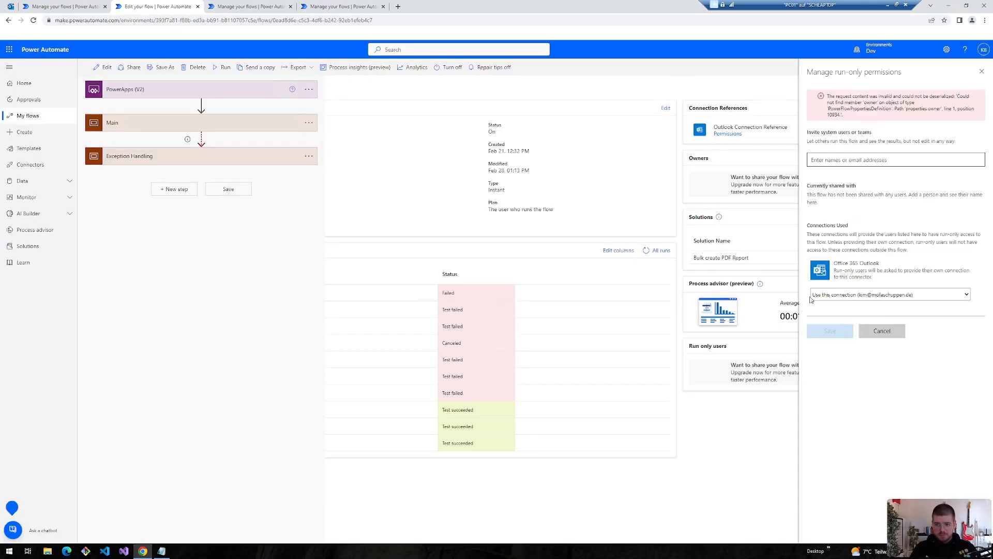
pyautogui.hotkey('ctrl', 'Tab')
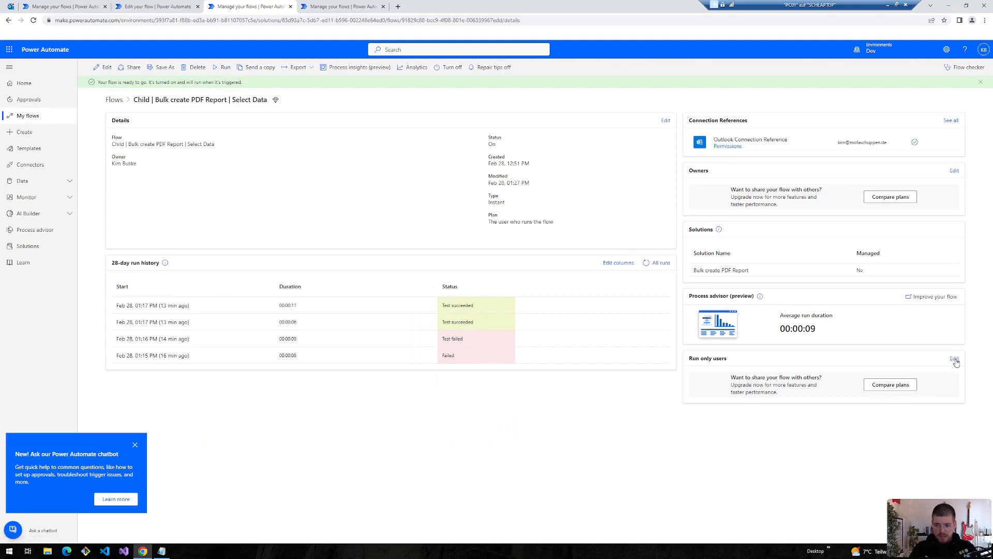
pyautogui.hotkey('ctrl', 'shift', 'Tab')
pyautogui.hotkey('ctrl', 'shift', 'Tab')
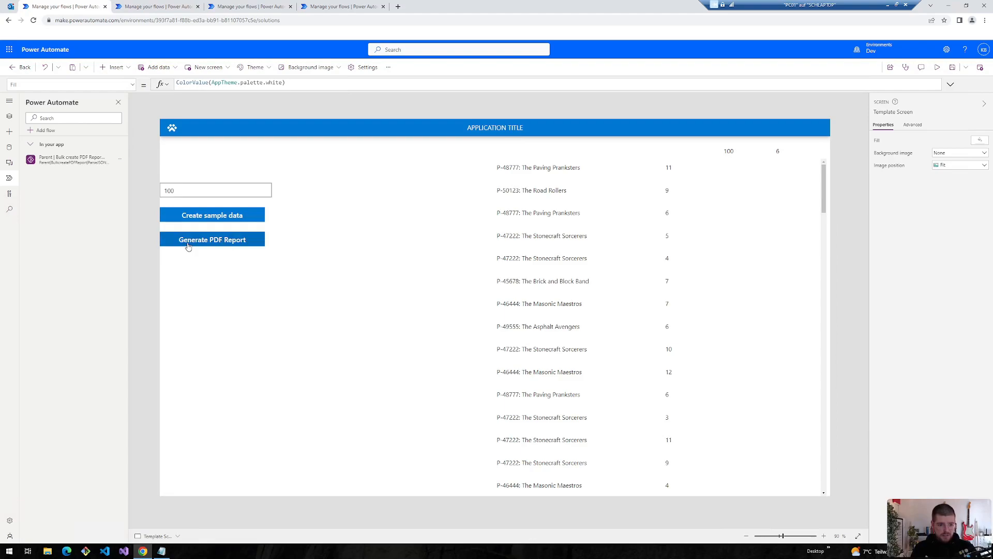
# - Confirm the parent run succeeded and review the Select Data child run's Main scope loop count
pyautogui.click(153, 8)
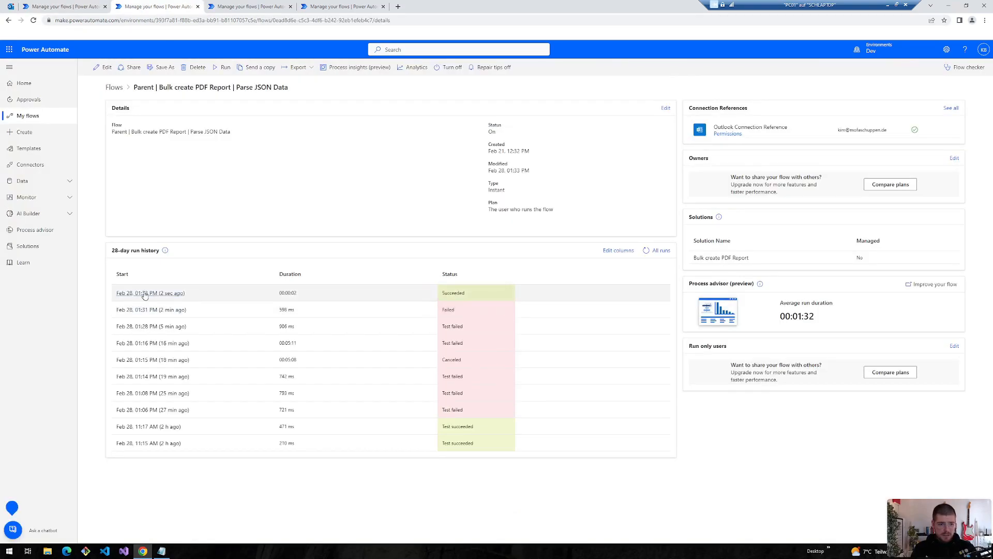
pyautogui.hotkey('ctrl', 'Tab')
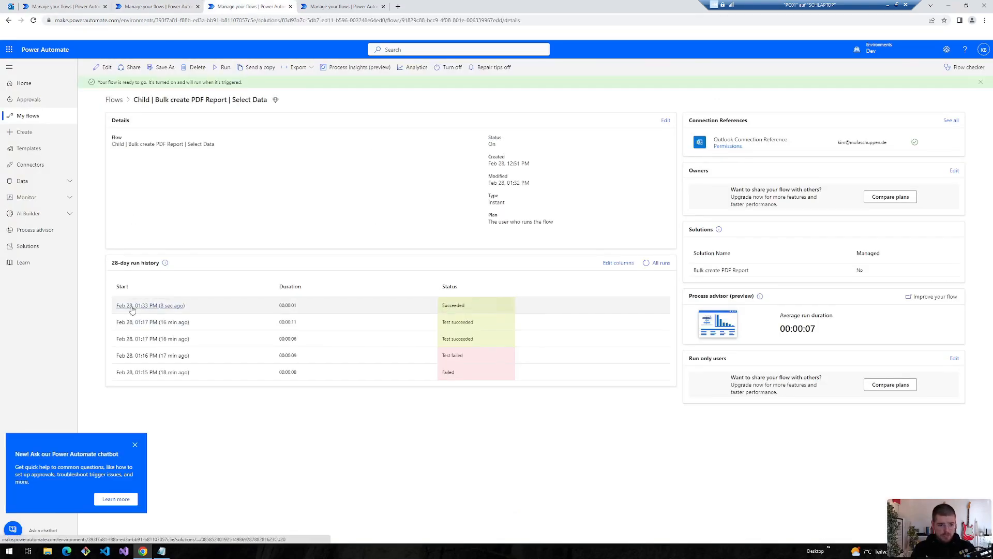
pyautogui.click(132, 305)
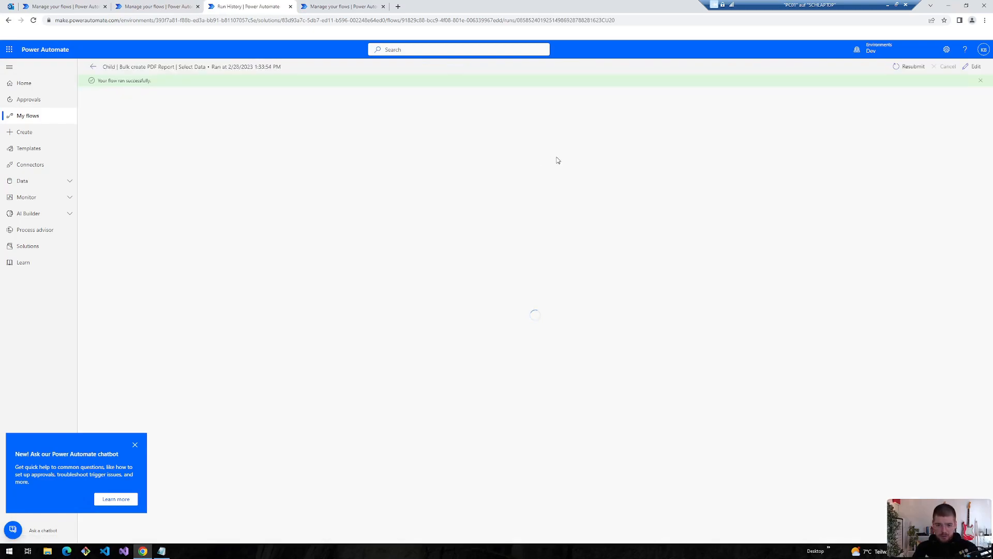
pyautogui.click(462, 148)
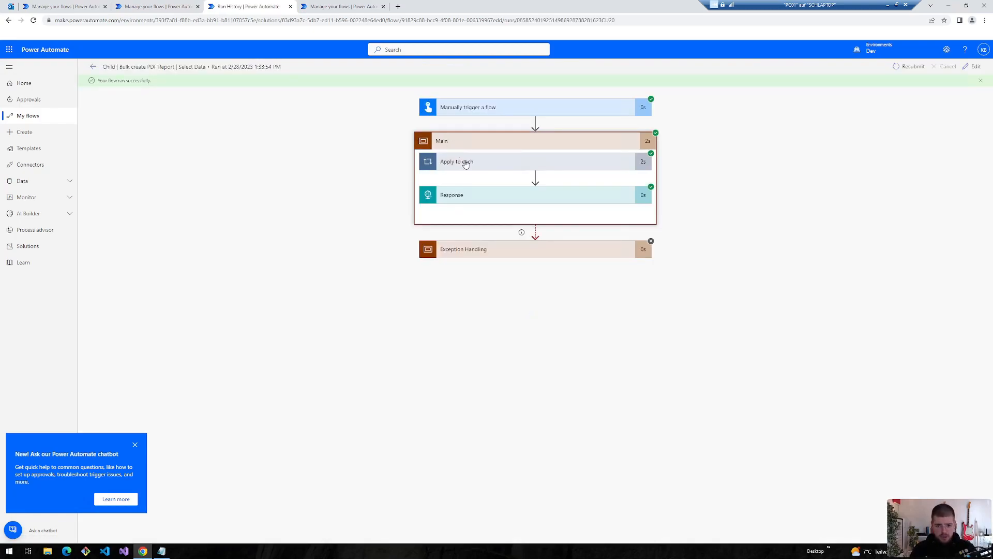
pyautogui.doubleClick(566, 182)
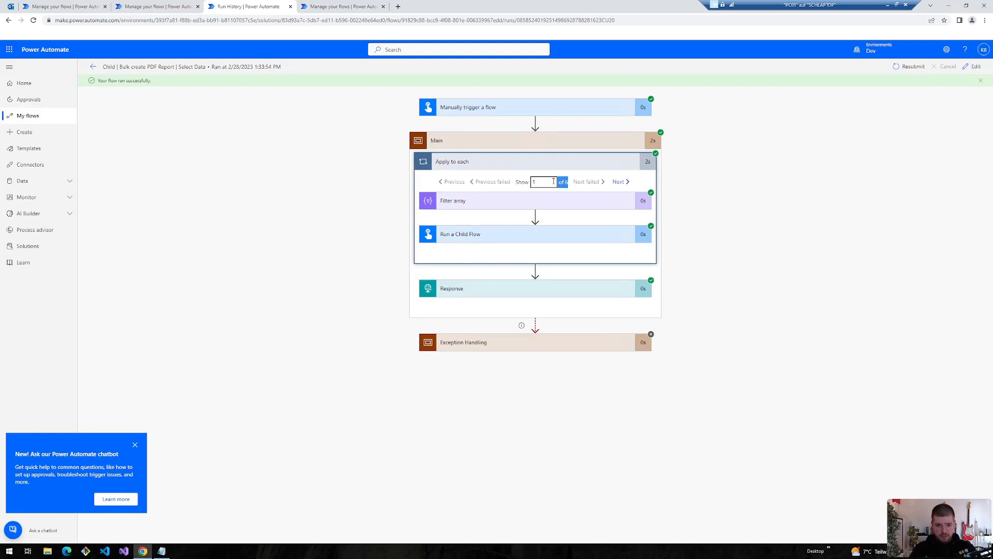
# - Open the Create PDF Report child flow's latest run and inspect the Compose output
pyautogui.click(315, 5)
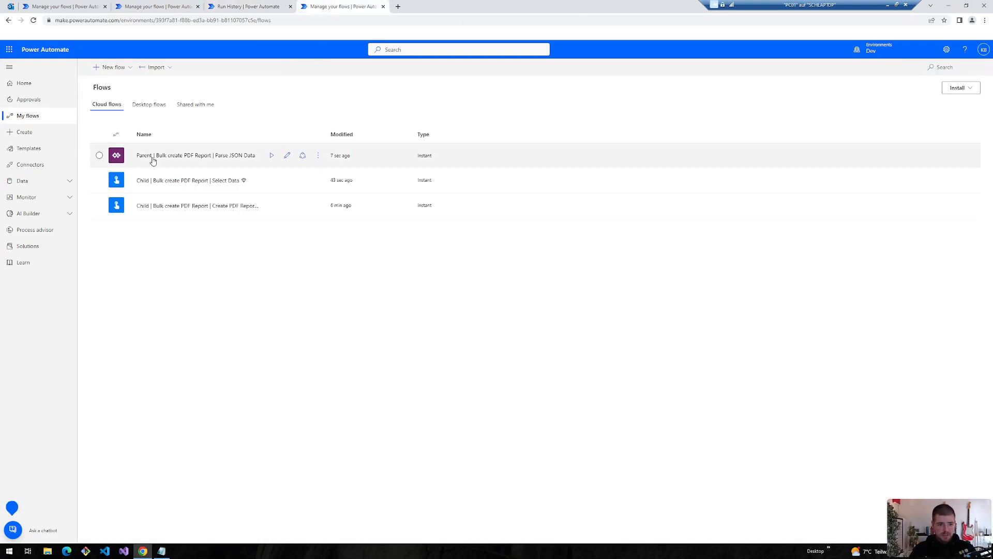
pyautogui.click(178, 205)
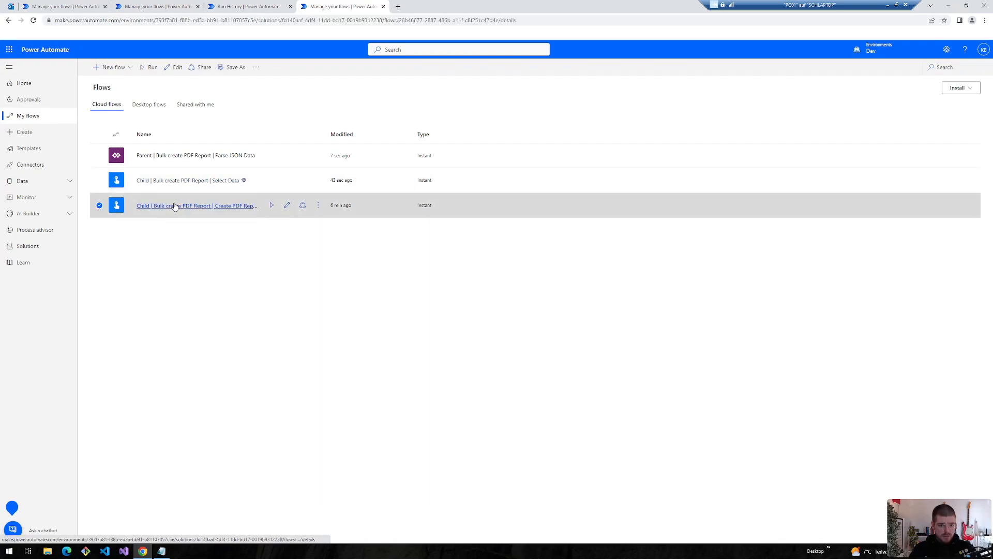
pyautogui.click(144, 293)
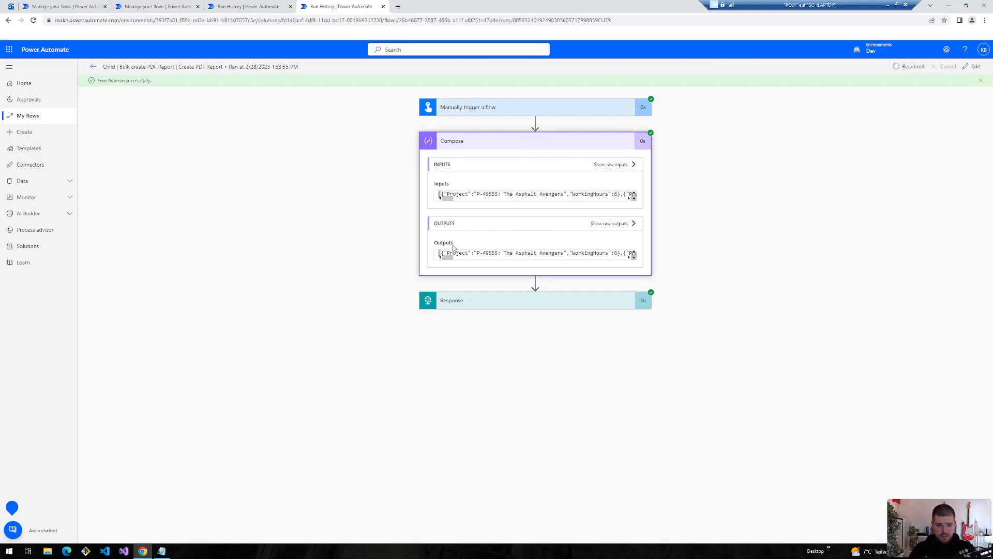
pyautogui.moveTo(453, 254); pyautogui.dragTo(579, 254)
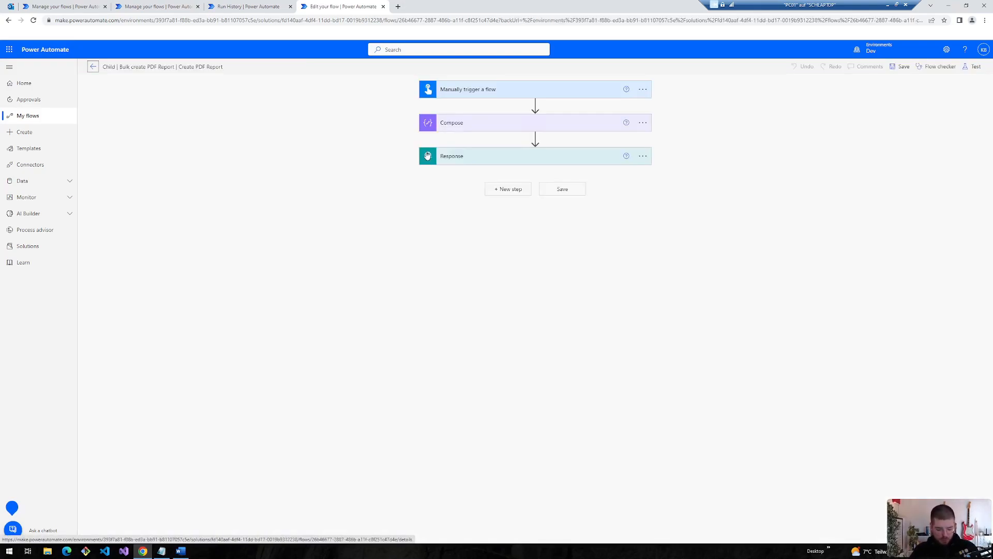
# - Insert a Data Operation Select action between Compose and Response
pyautogui.click(535, 138)
pyautogui.click(520, 149)
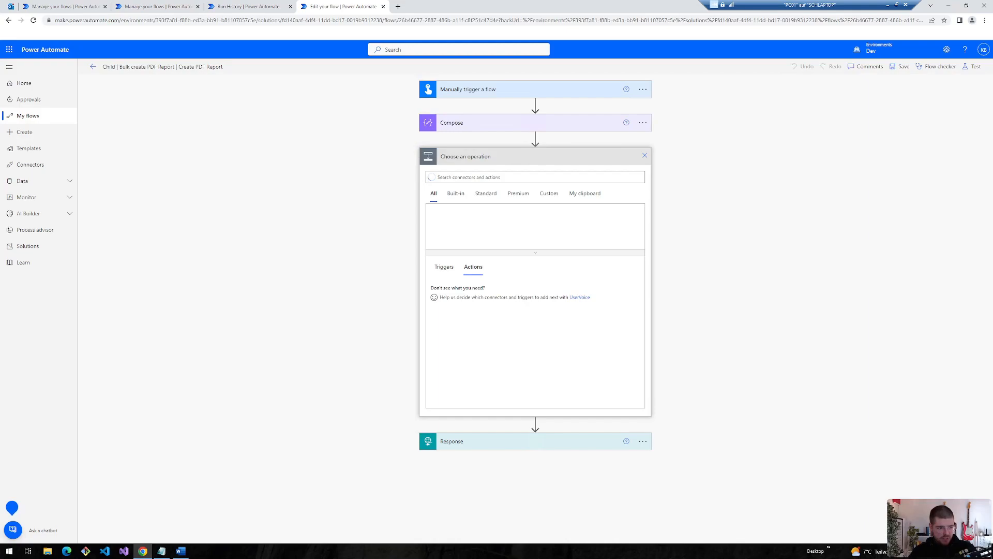
pyautogui.write('select')
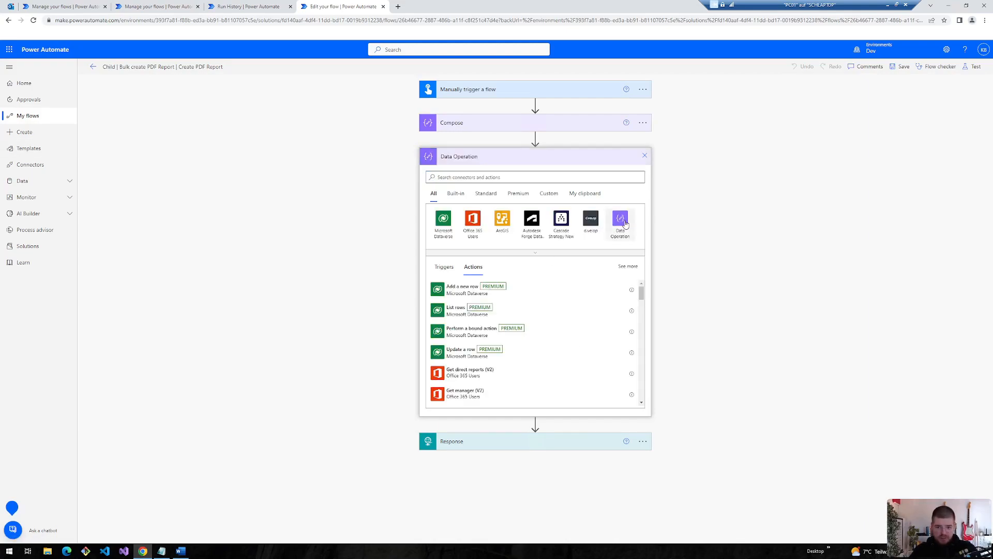
pyautogui.click(621, 219)
pyautogui.click(456, 337)
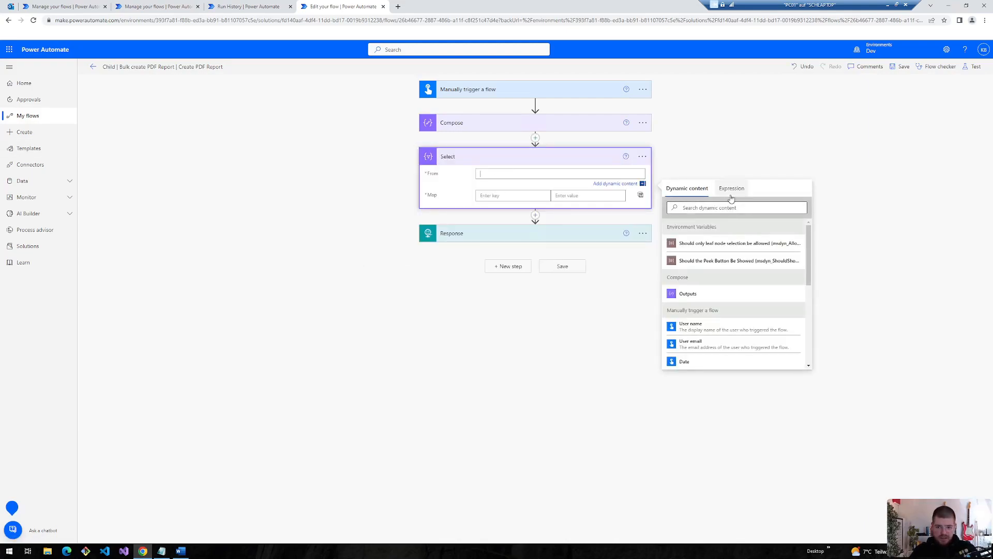
# - Set the Select's From to json() of the trigger's jsonOneToMany input
pyautogui.click(731, 194)
pyautogui.click(458, 91)
pyautogui.doubleClick(467, 106)
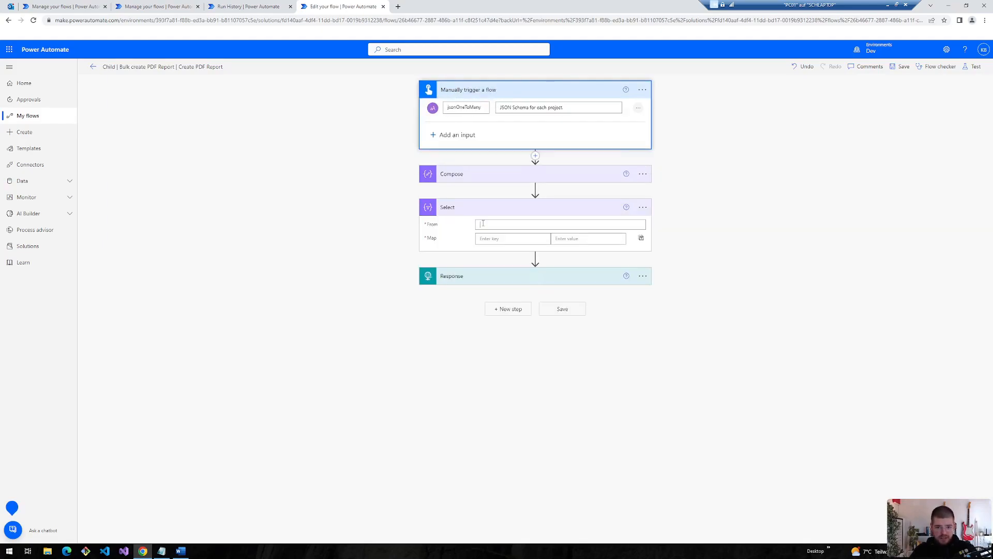
pyautogui.click(479, 224)
pyautogui.write('json(')
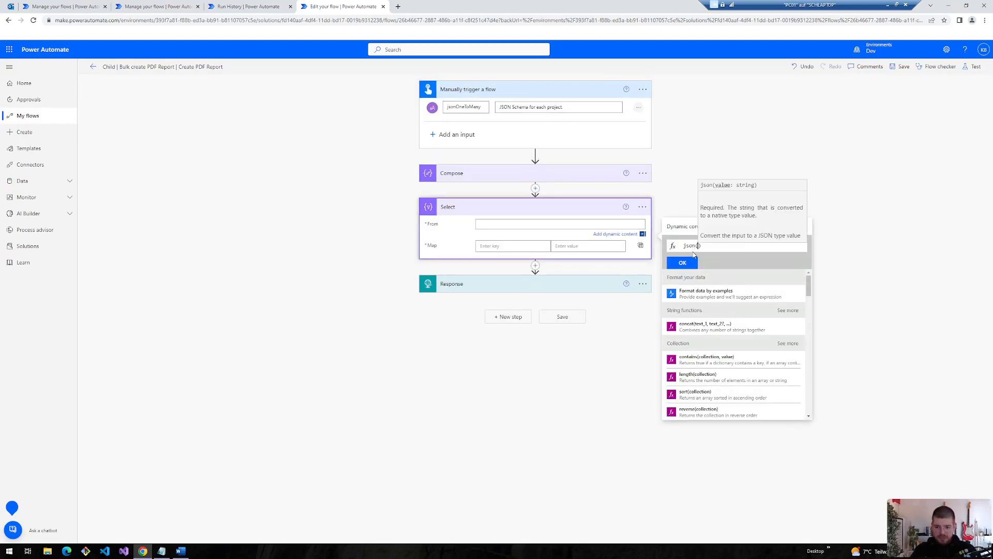
pyautogui.click(687, 226)
pyautogui.click(696, 410)
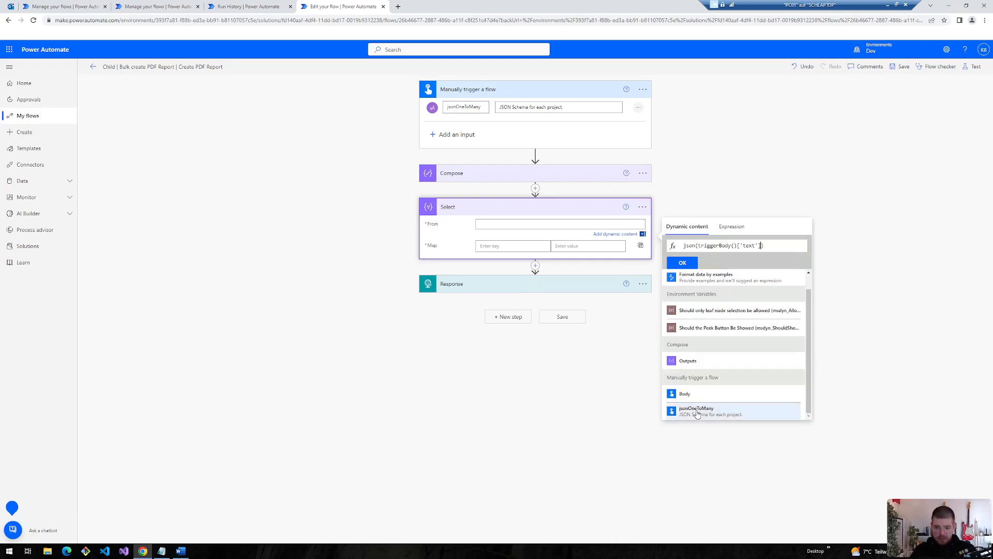
pyautogui.click(682, 263)
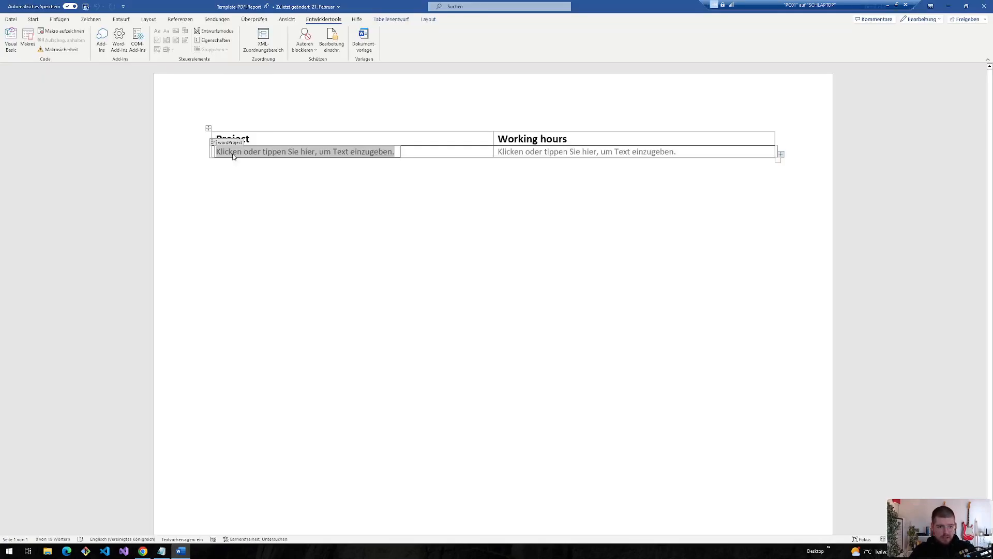
pyautogui.click(181, 550)
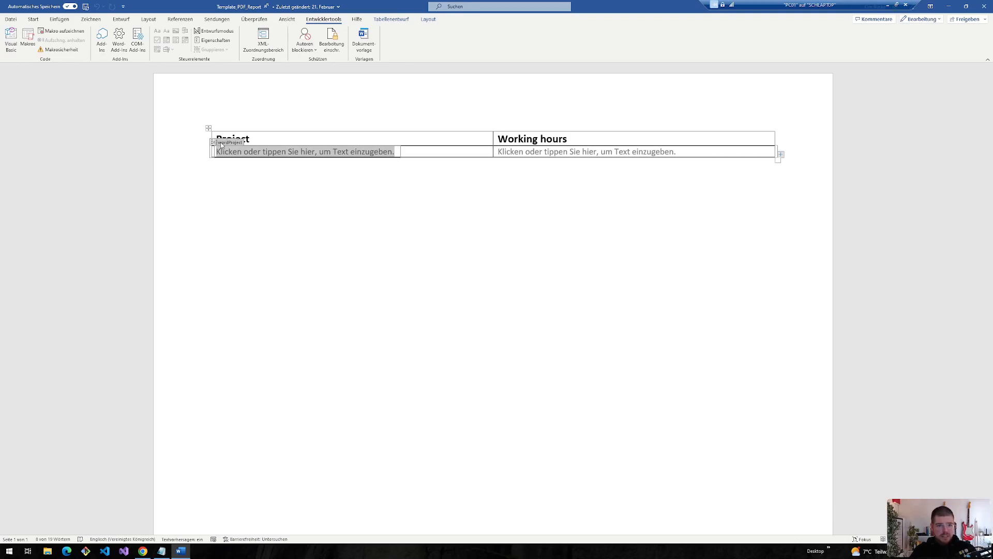
# - Inspect the Working hours placeholder and repeating row in the Word template, then return to the flow
pyautogui.click(504, 147)
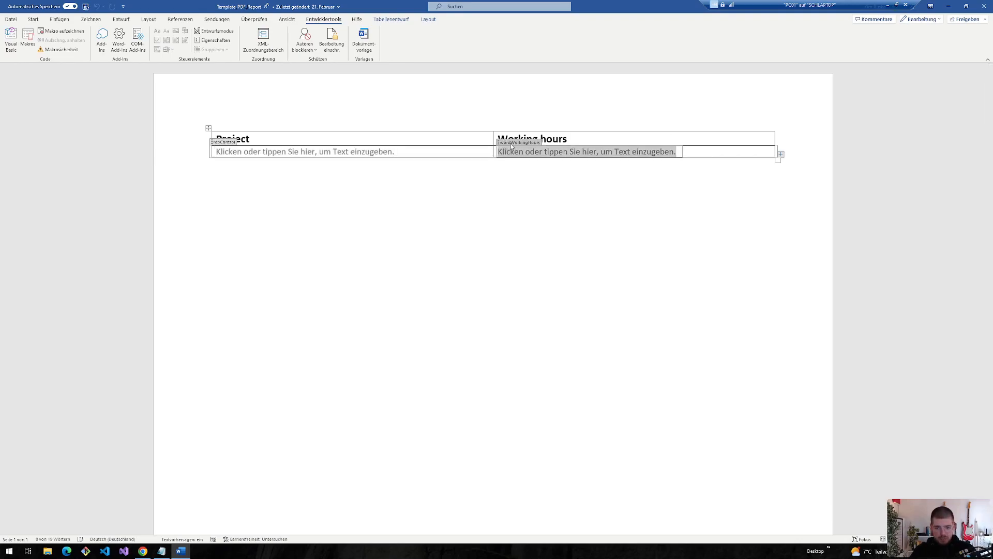
pyautogui.click(217, 145)
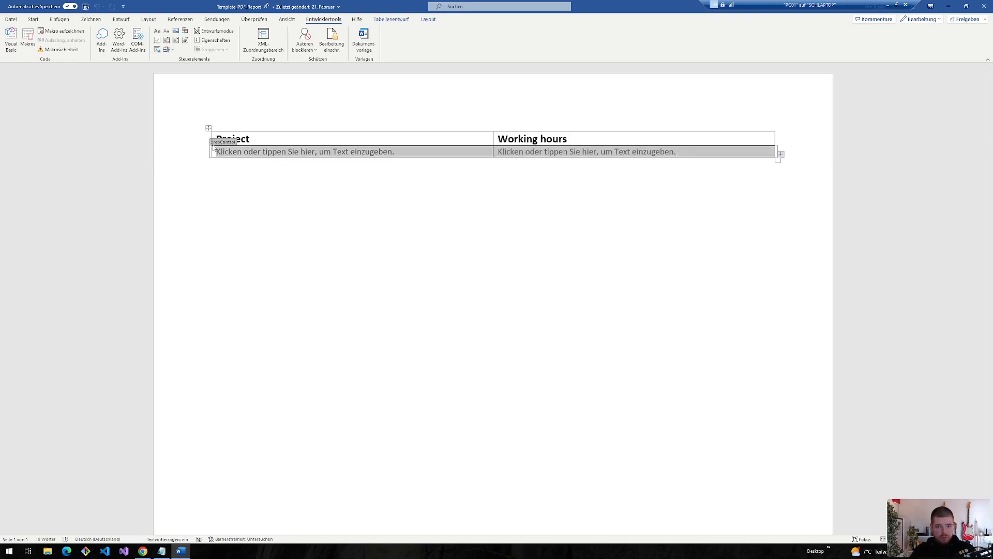
pyautogui.click(143, 551)
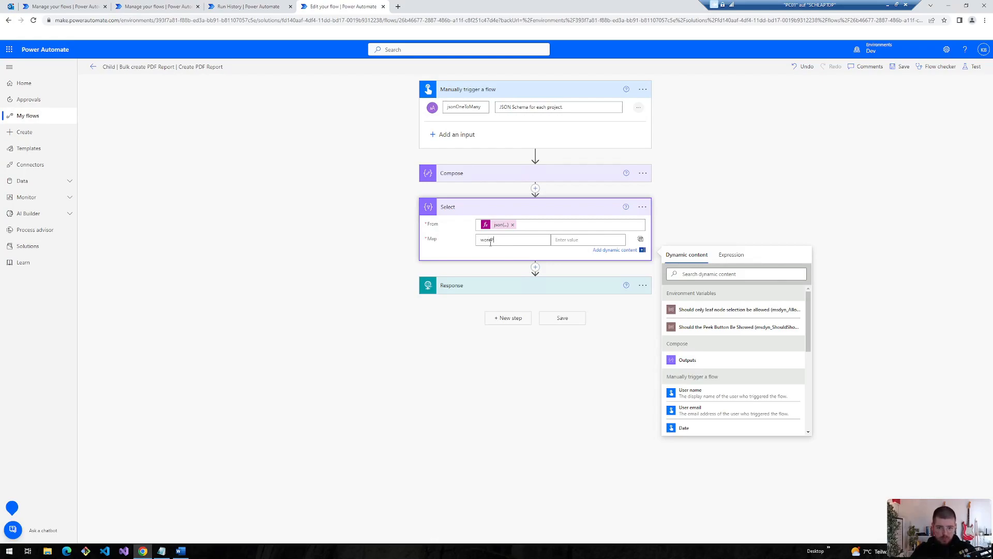
# - Map wordProject to item()?['Project'] and wordWorkingHours to item()?['WorkingHours'] in Select
pyautogui.write('wordProject')
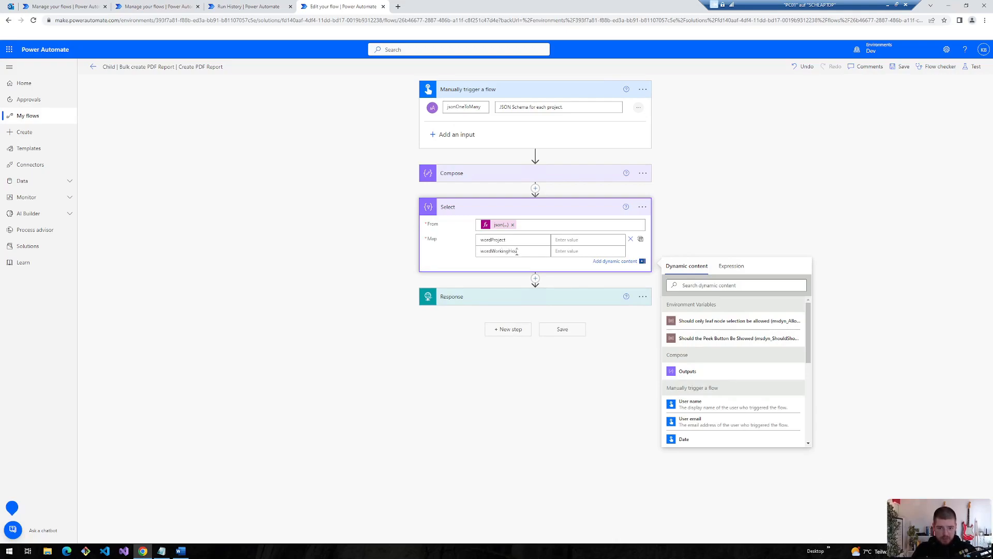
pyautogui.click(731, 266)
pyautogui.write('item(')
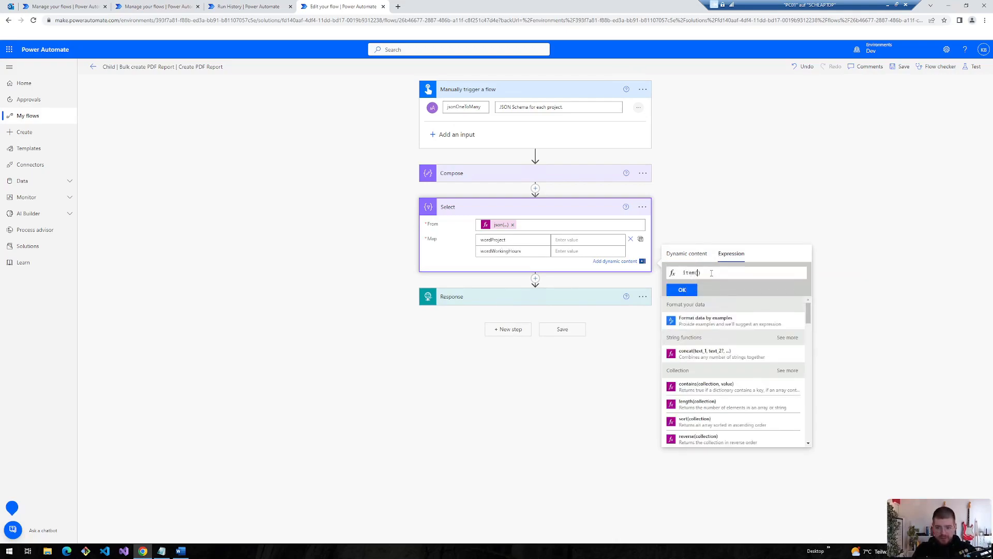
pyautogui.write(')?[')
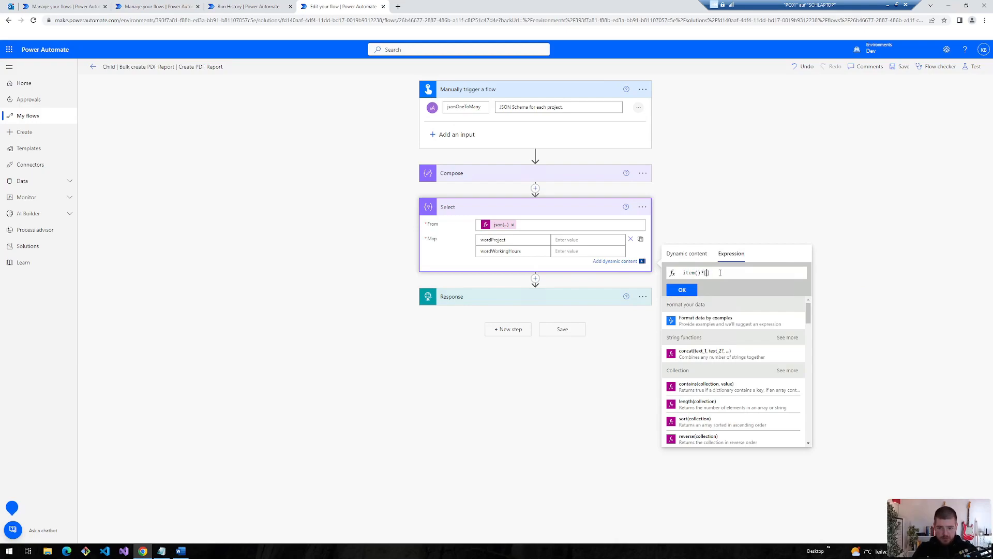
pyautogui.write("'Pro")
pyautogui.write('je')
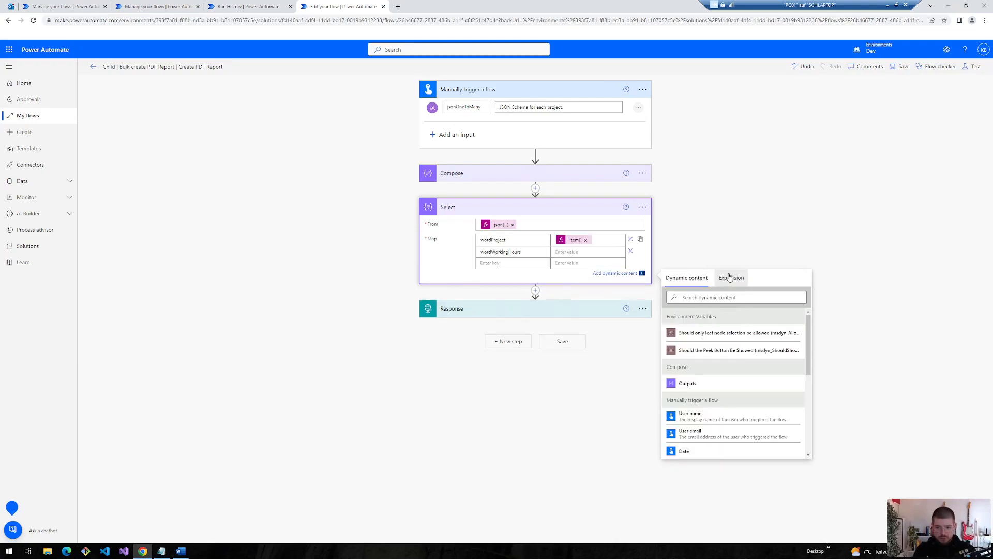
pyautogui.click(728, 277)
pyautogui.hotkey('ctrl', 'v')
pyautogui.doubleClick(720, 284)
# - Save and test-run the flow, review the renamed output entries, then add an action after Select
pyautogui.click(903, 67)
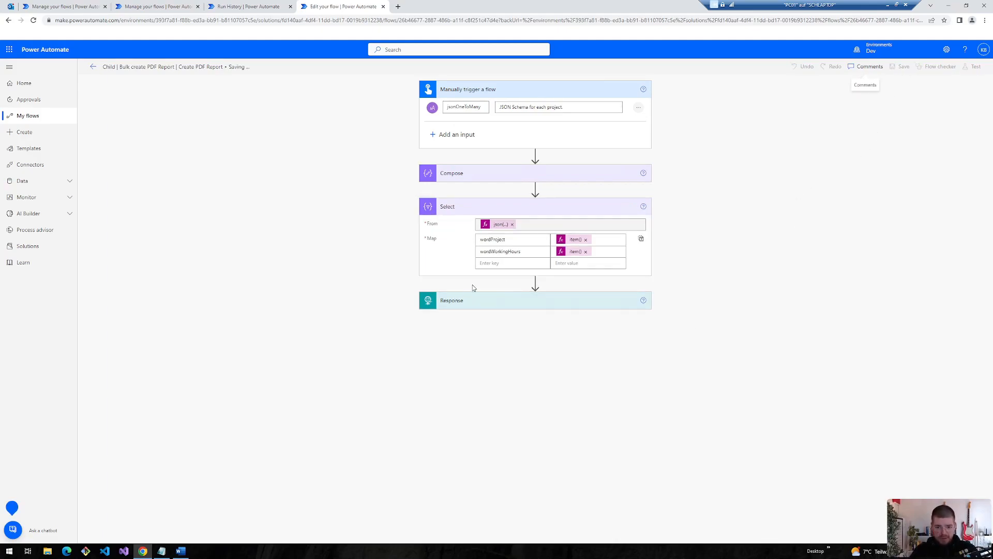
pyautogui.click(975, 67)
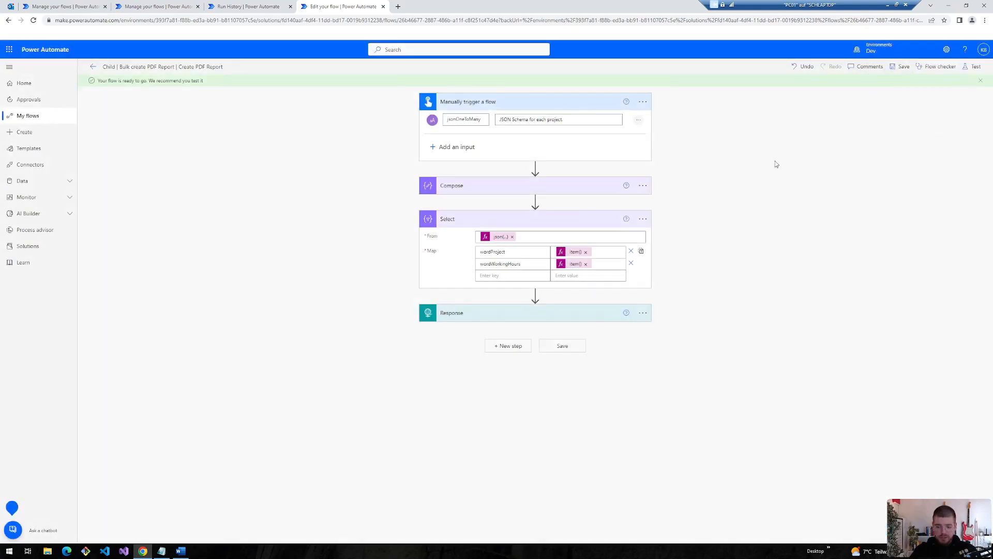
pyautogui.moveTo(450, 256); pyautogui.dragTo(413, 228)
pyautogui.scroll(-3, 495, 253)
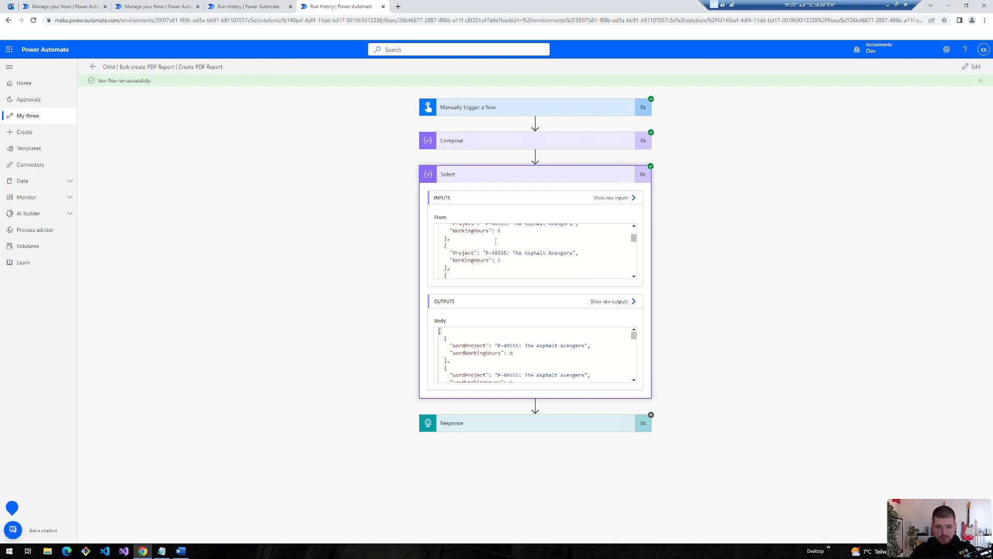
pyautogui.scroll(-2, 472, 359)
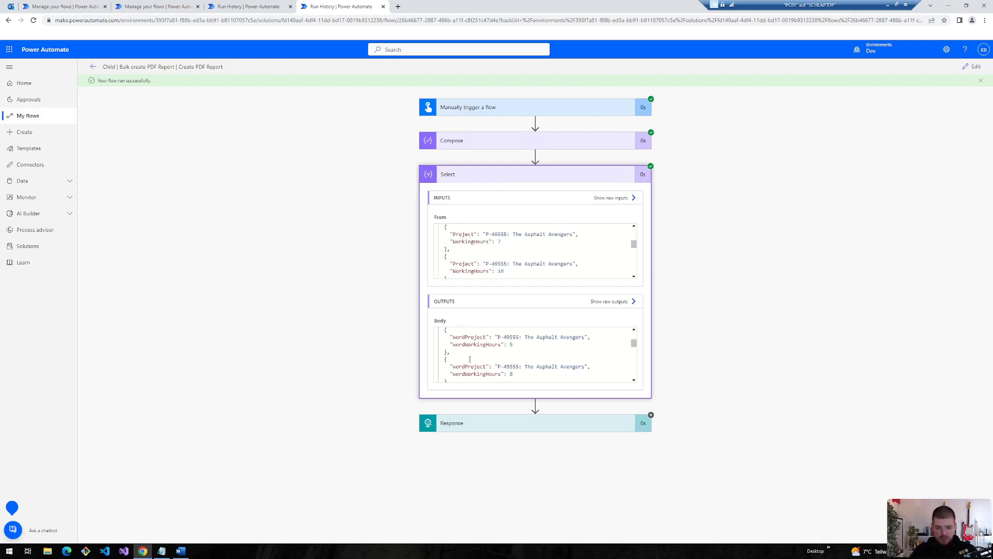
pyautogui.click(975, 67)
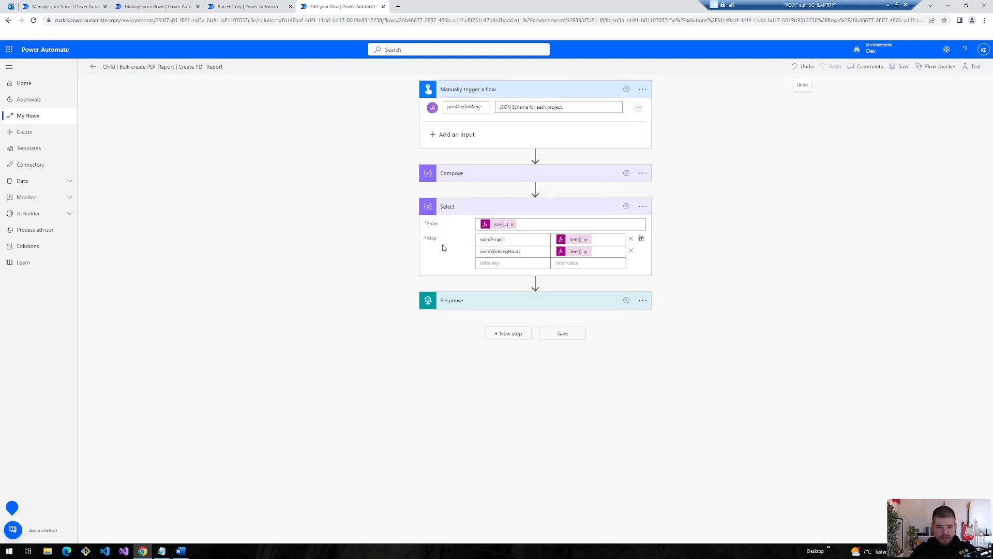
pyautogui.click(535, 282)
pyautogui.click(512, 293)
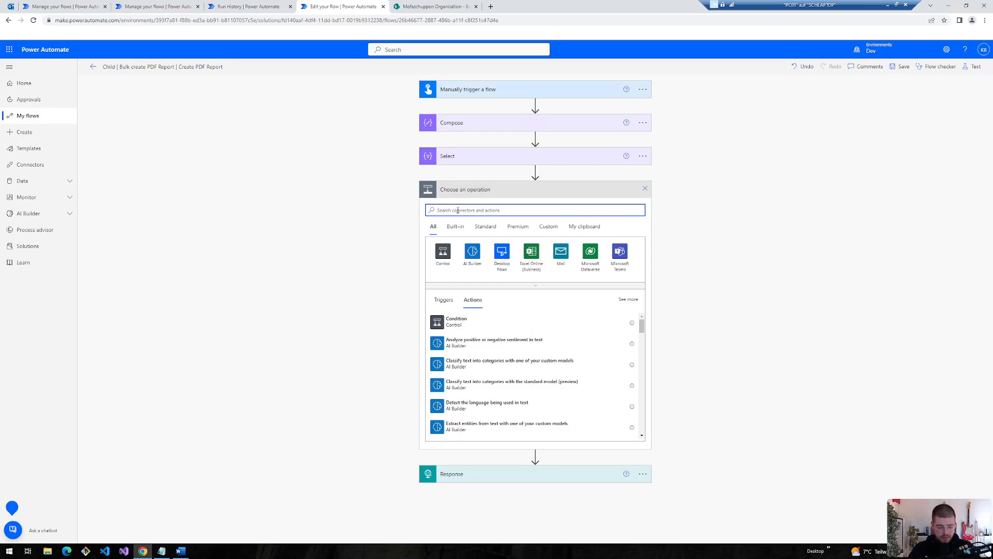
# - Add Word Online's Populate a Microsoft Word template using Bulk PDF Reports' /Template_PDF_Report.docx
pyautogui.click(536, 285)
pyautogui.click(448, 269)
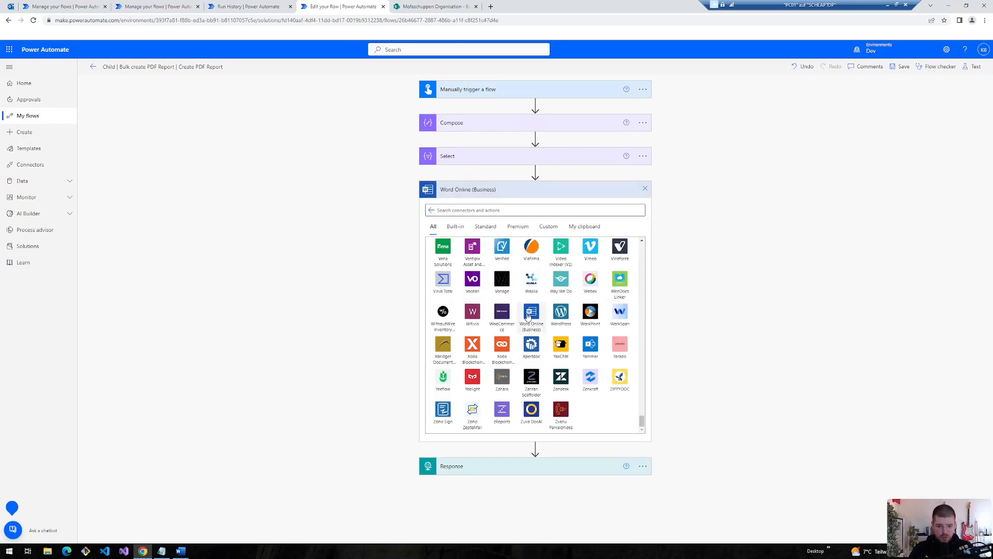
pyautogui.click(461, 269)
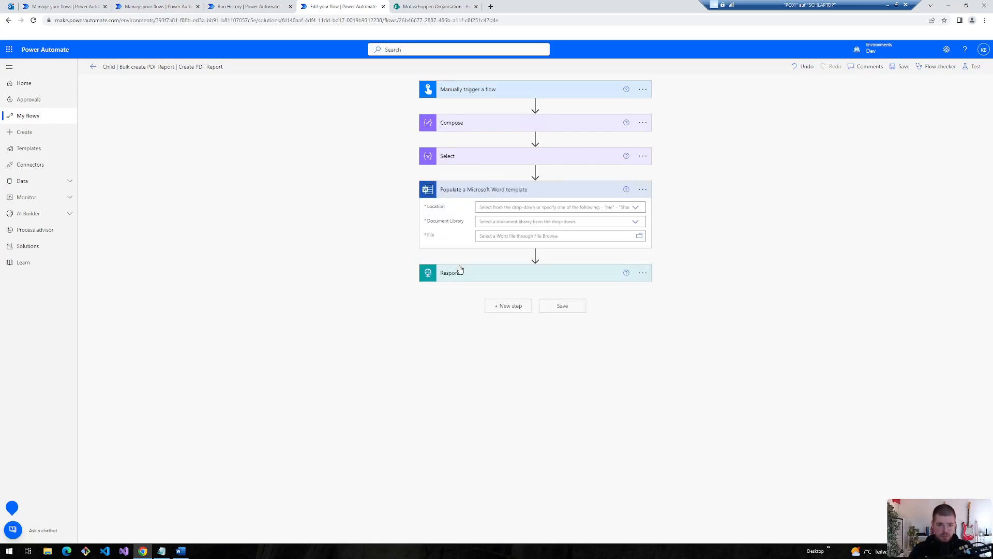
pyautogui.click(635, 207)
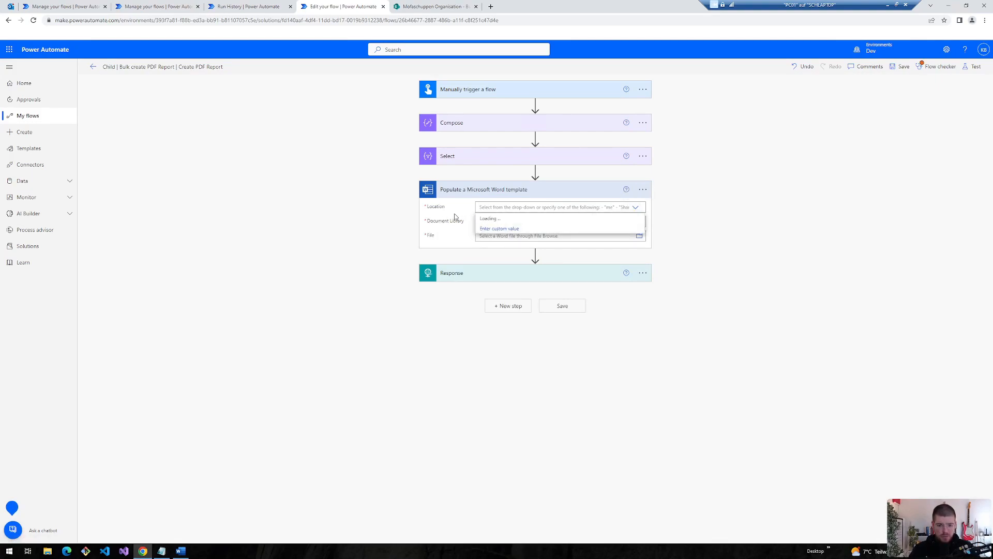
pyautogui.click(632, 219)
pyautogui.click(633, 222)
pyautogui.click(494, 284)
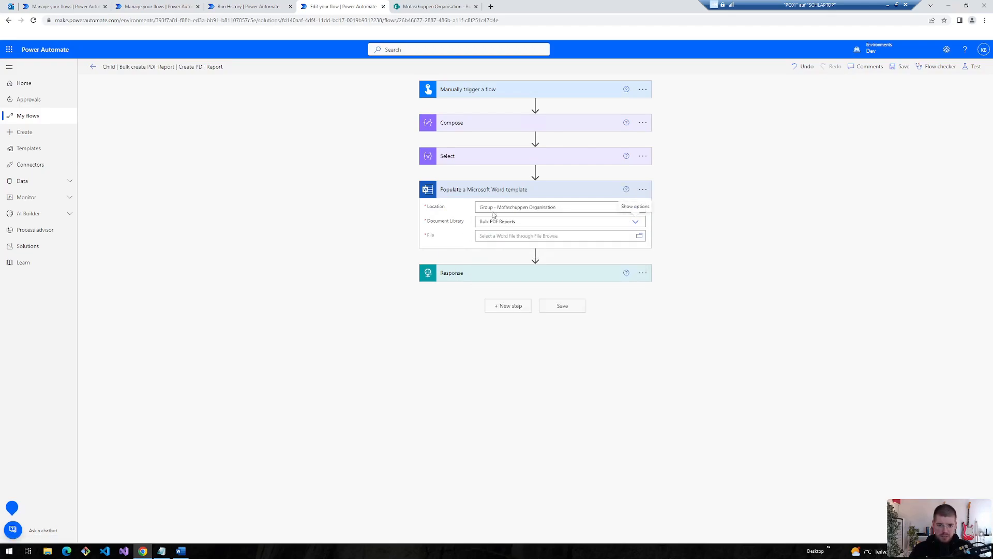
pyautogui.click(639, 236)
pyautogui.click(686, 260)
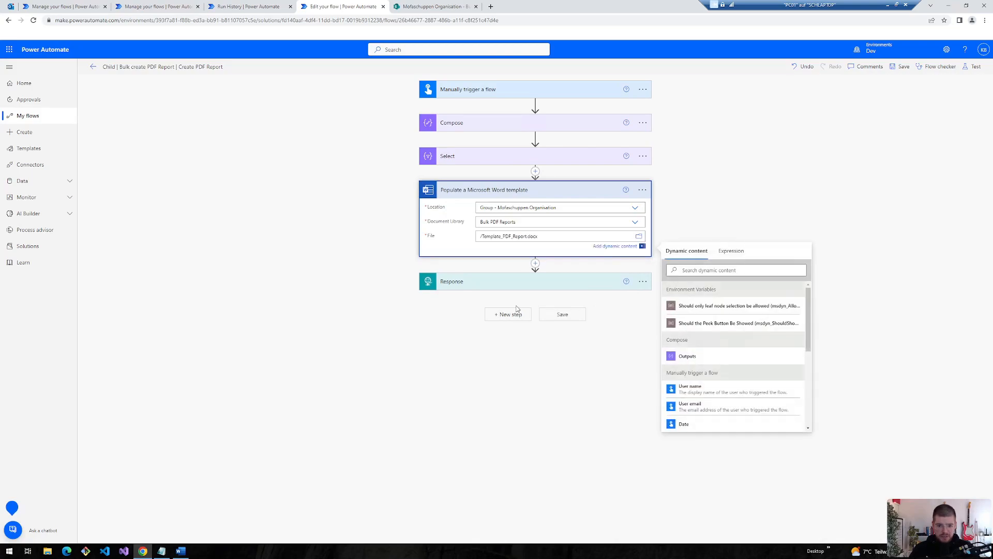
pyautogui.click(181, 551)
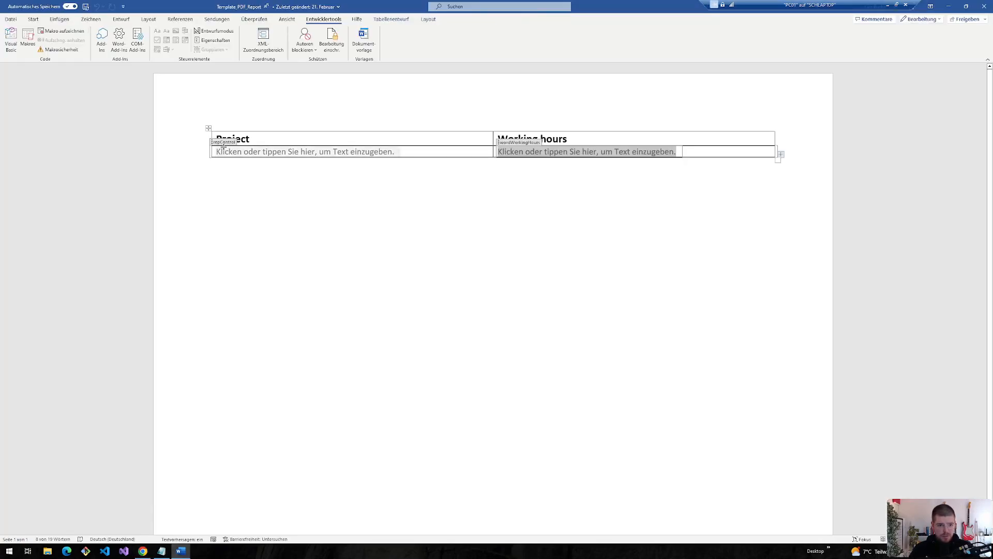
# - Check the wordProject, wordWorkingHours and repControl tags in the template, then return to the flow
pyautogui.click(242, 154)
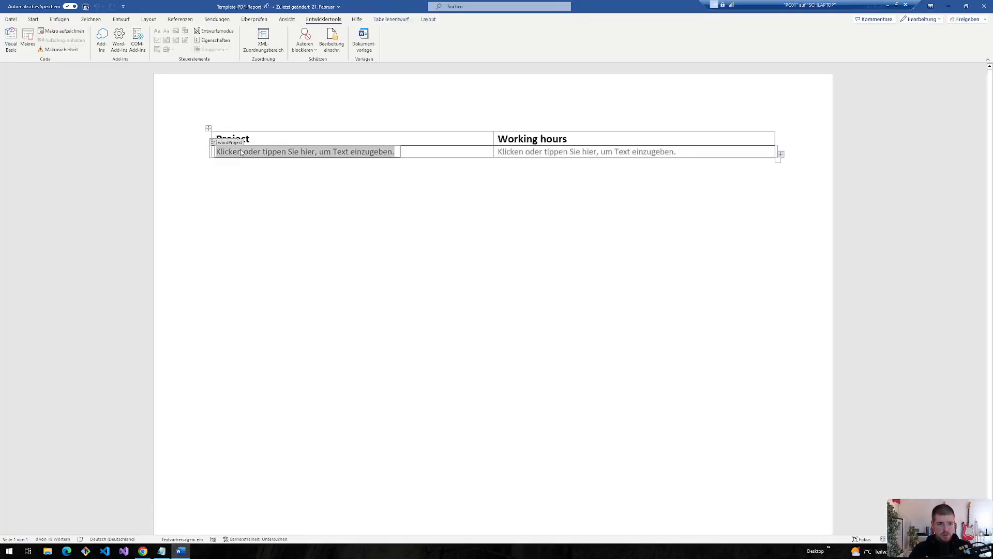
pyautogui.click(545, 150)
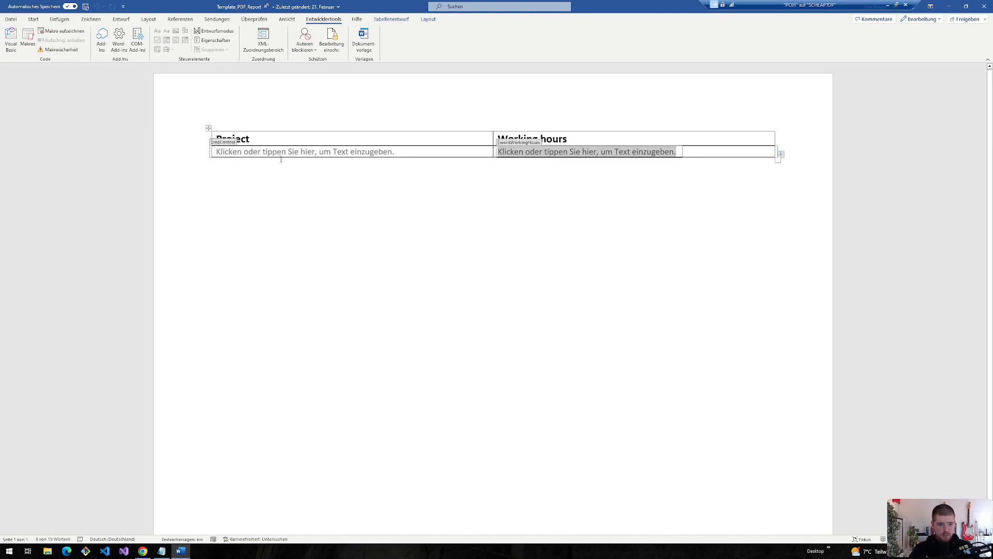
pyautogui.click(241, 153)
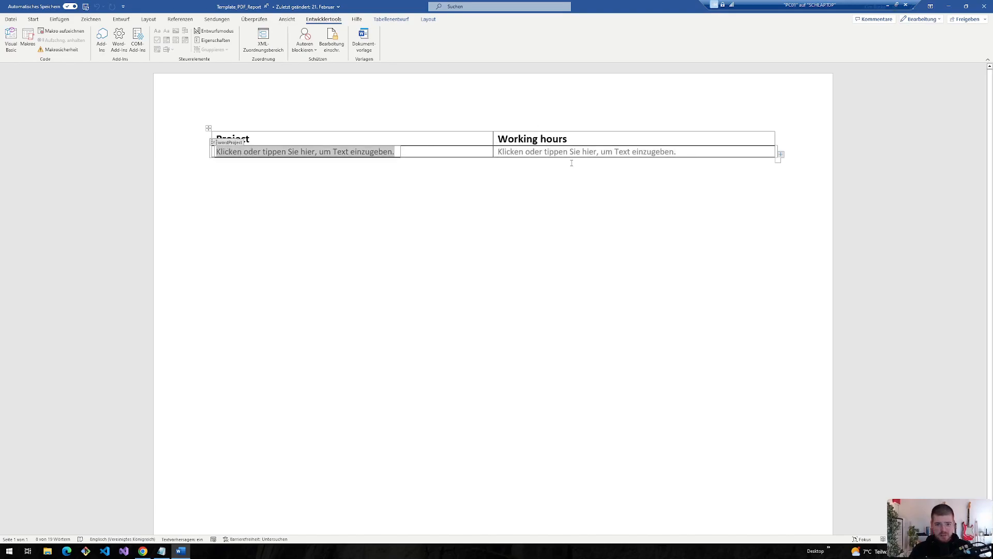
pyautogui.click(542, 152)
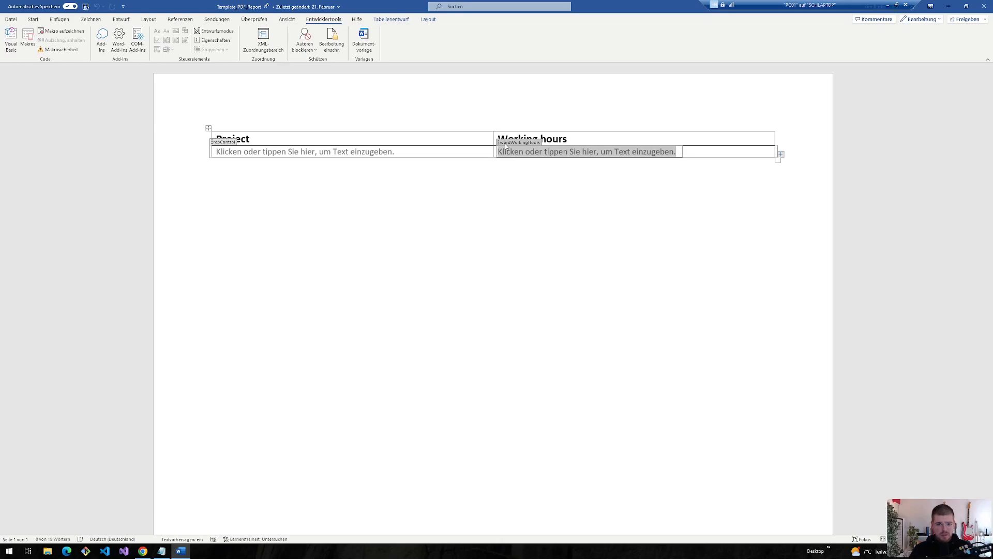
pyautogui.click(217, 143)
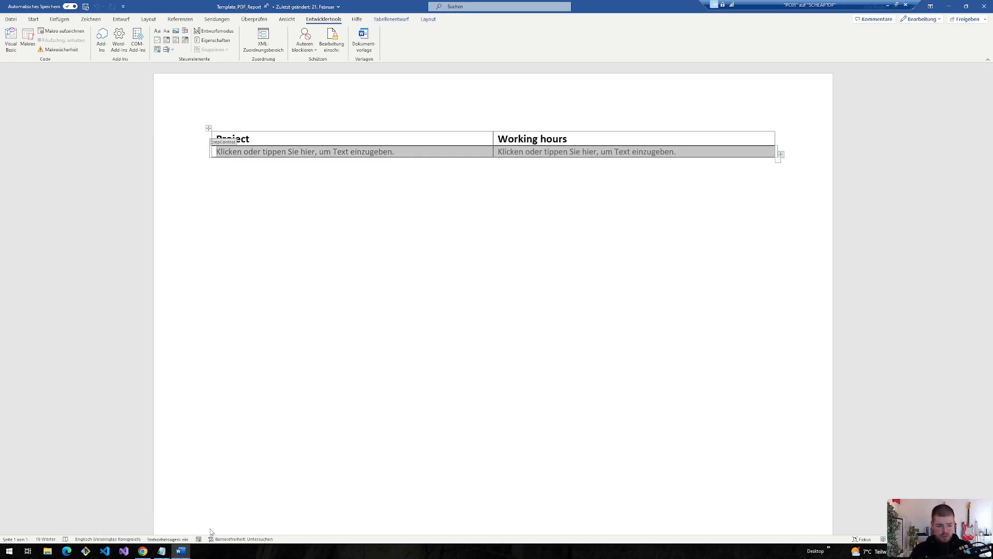
pyautogui.click(143, 551)
# - Switch repControl to whole-array input and fill it with the Select step's Output
pyautogui.click(348, 261)
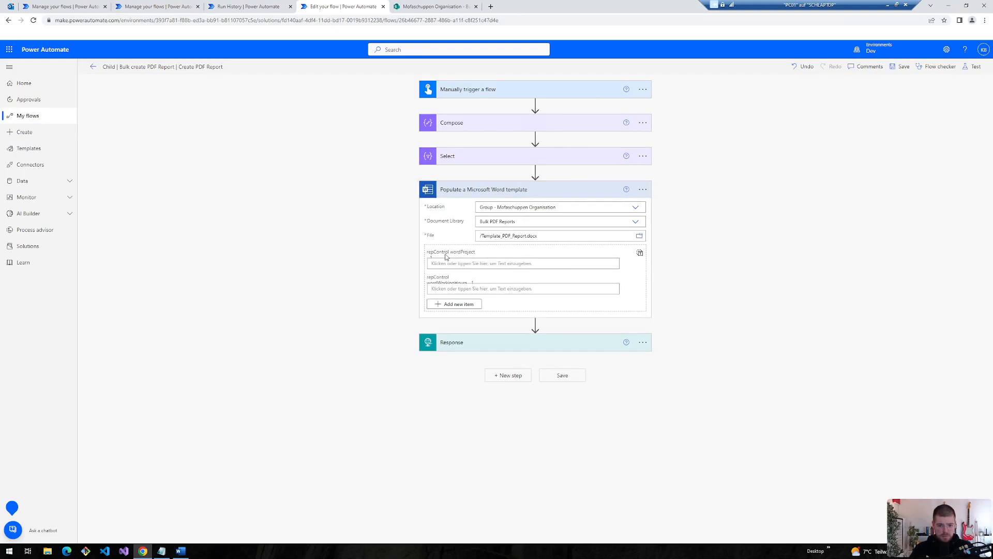
pyautogui.click(639, 254)
pyautogui.click(550, 252)
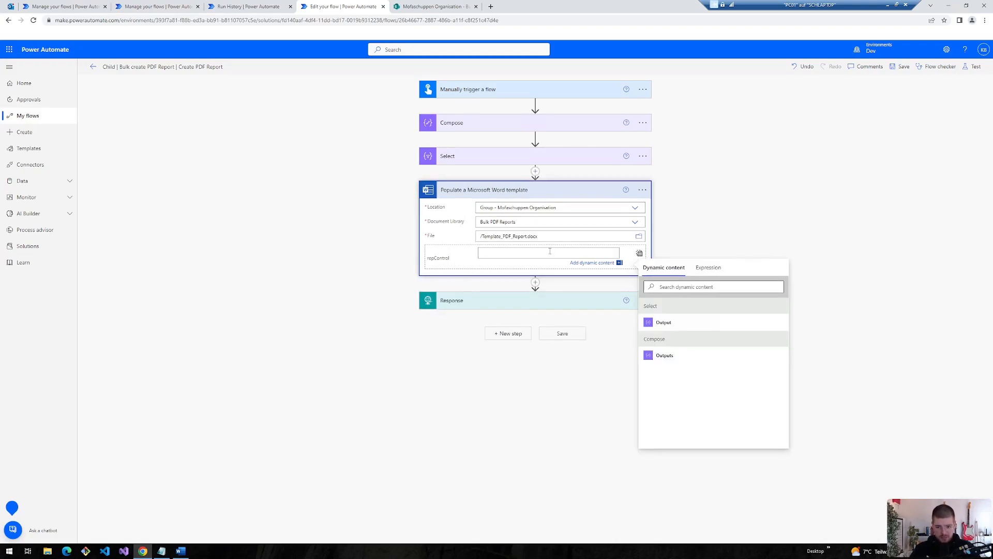
pyautogui.click(474, 157)
pyautogui.doubleClick(479, 189)
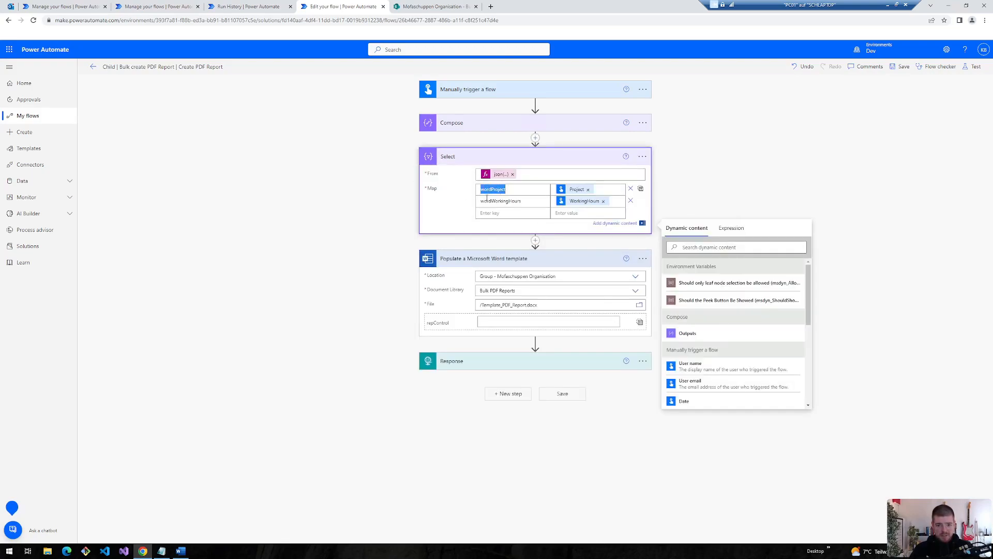
pyautogui.click(490, 324)
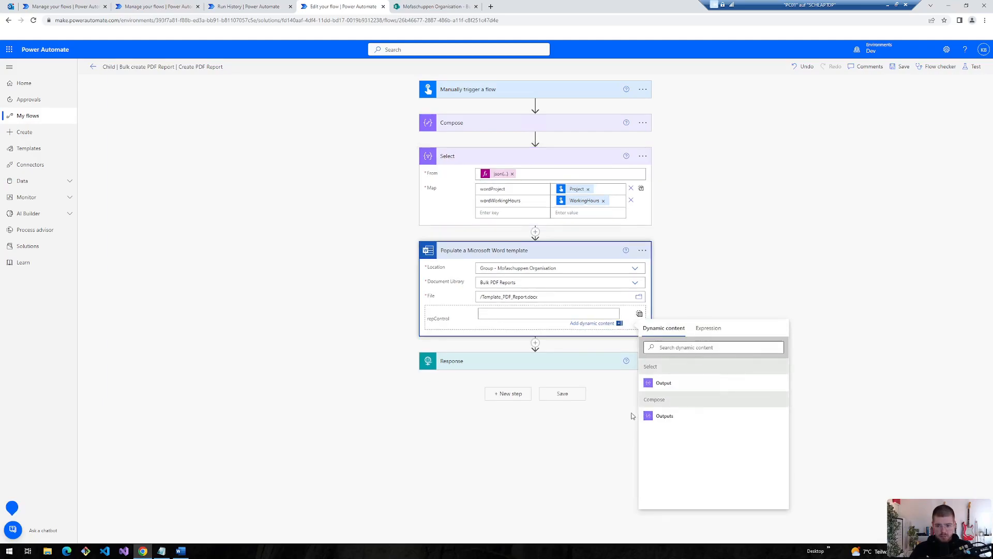
pyautogui.click(664, 386)
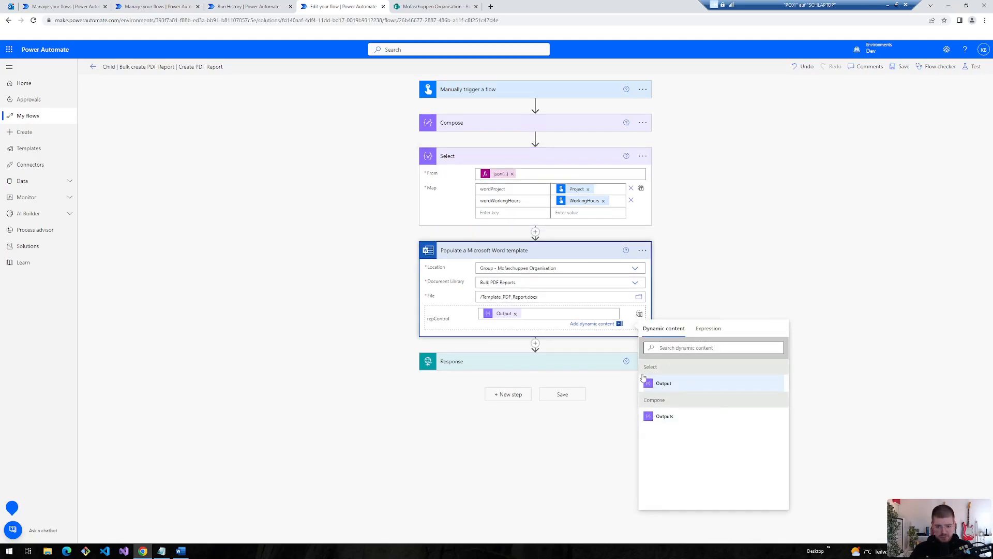
pyautogui.click(516, 156)
# - Add a SharePoint Create file action before Response, targeting the Mofaschuppen Organisation site's Bulk PDF Reports folder
pyautogui.click(536, 204)
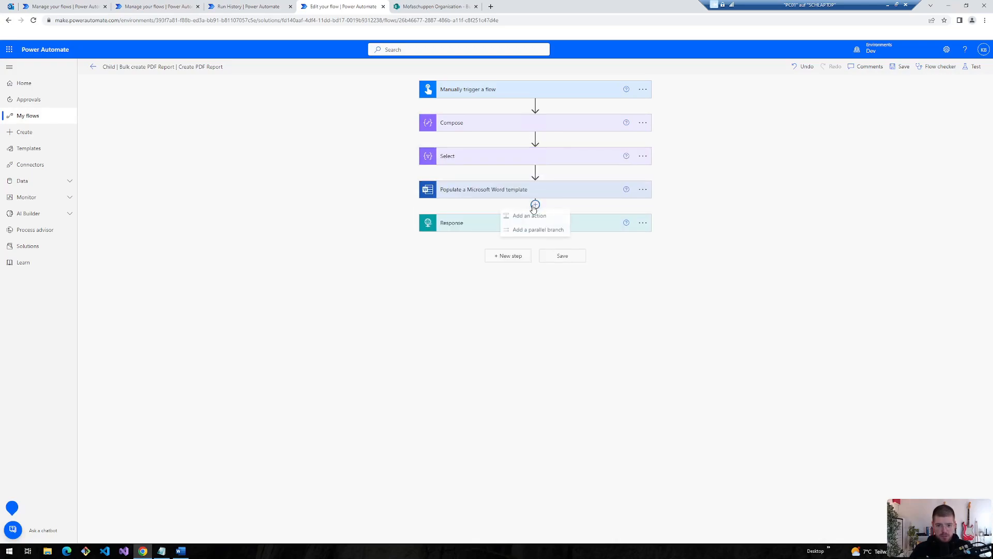
pyautogui.click(511, 219)
pyautogui.write('crea')
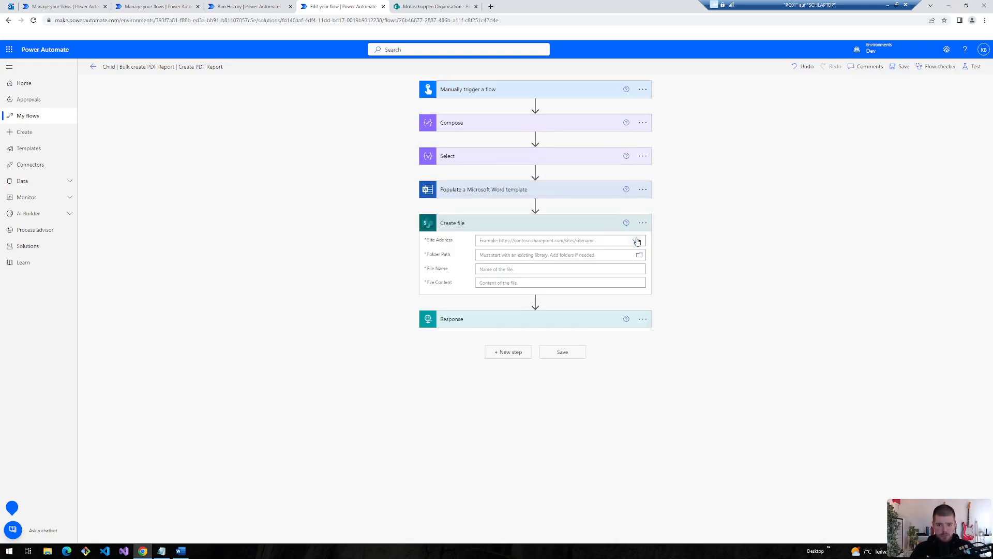
pyautogui.click(637, 242)
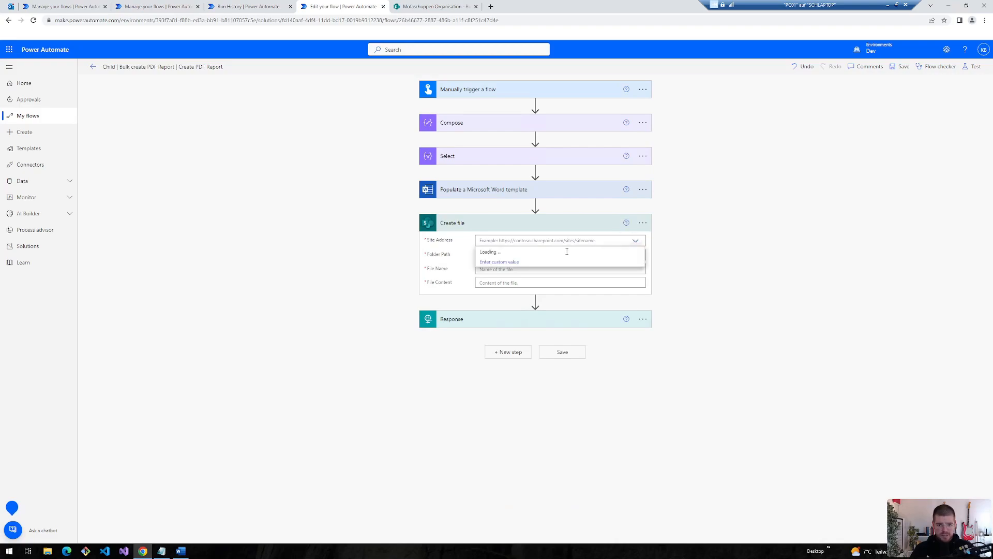
pyautogui.click(518, 253)
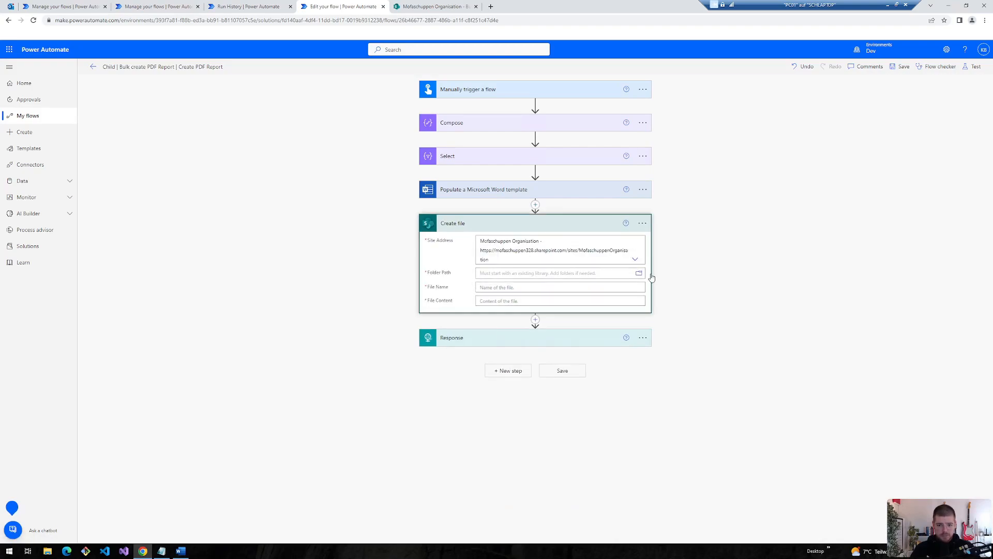
pyautogui.click(636, 270)
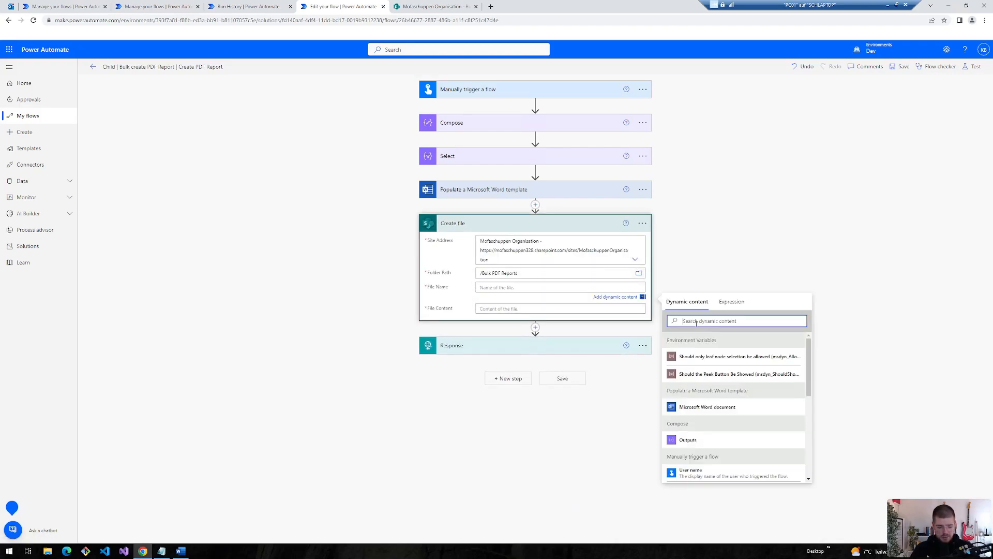
pyautogui.write('con')
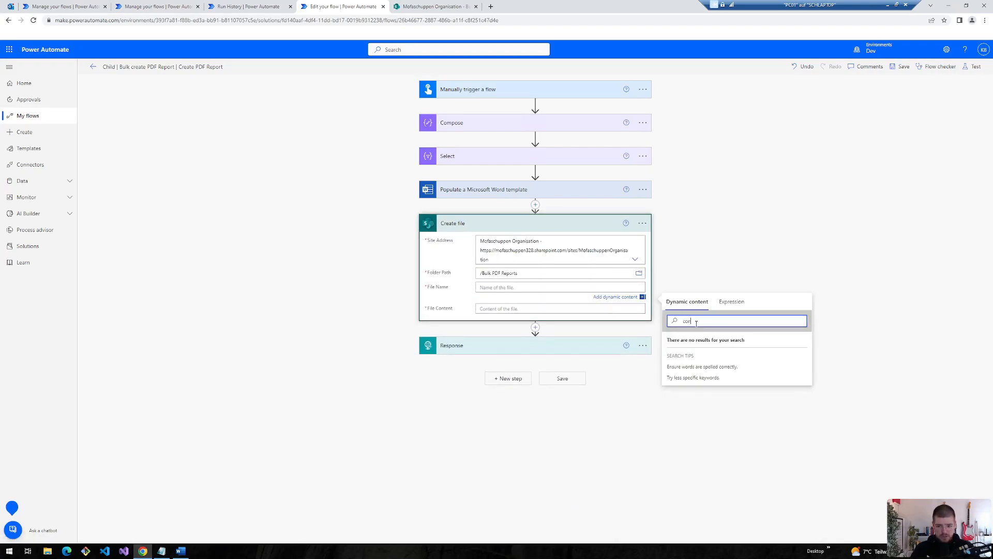
# - Set File Name to the expression concat('Report','_',utcNow('yyyy-mm-dd-hh-mm-ss'),'.docx')
pyautogui.click(731, 298)
pyautogui.write('concat')
pyautogui.write("('Report', '_'")
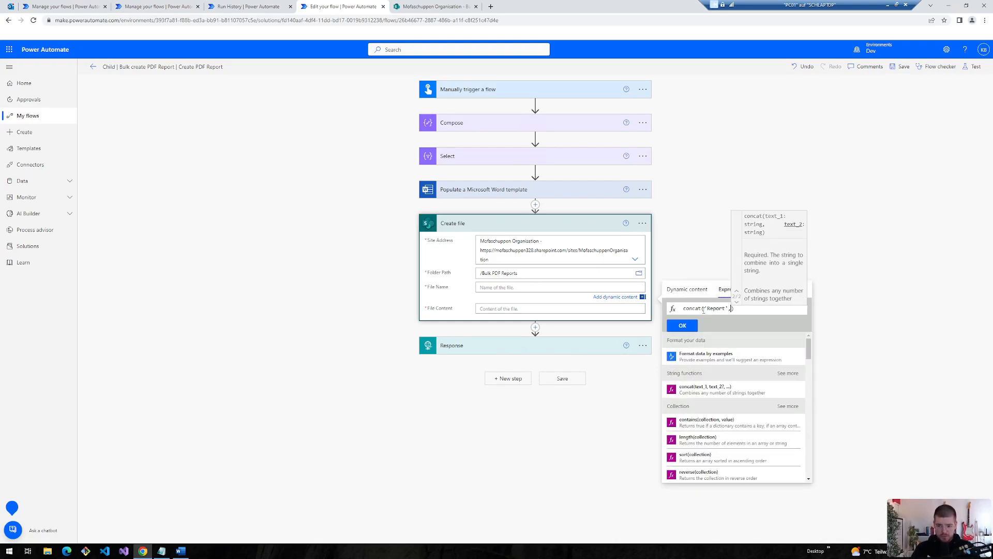
pyautogui.write(',utcNow()')
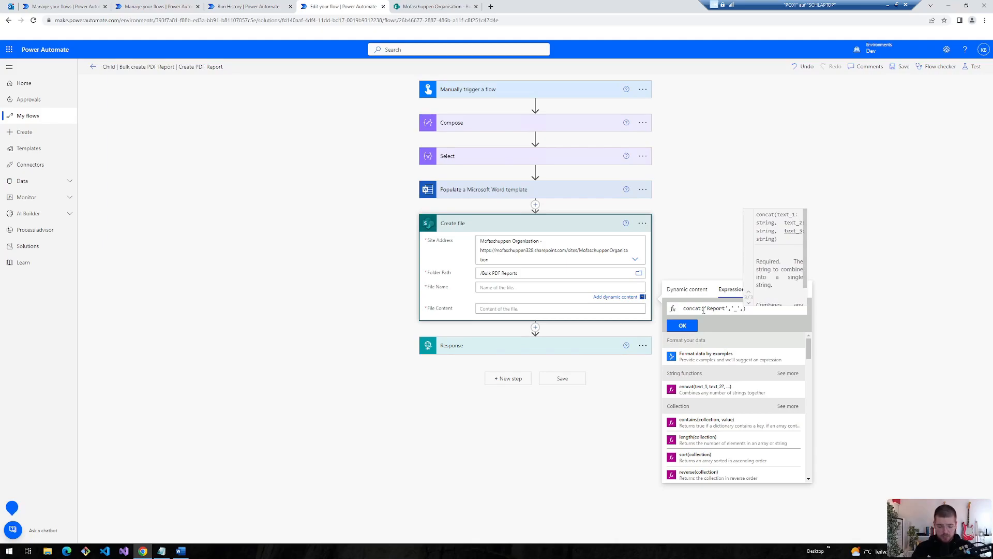
pyautogui.press('Left')
pyautogui.write("'")
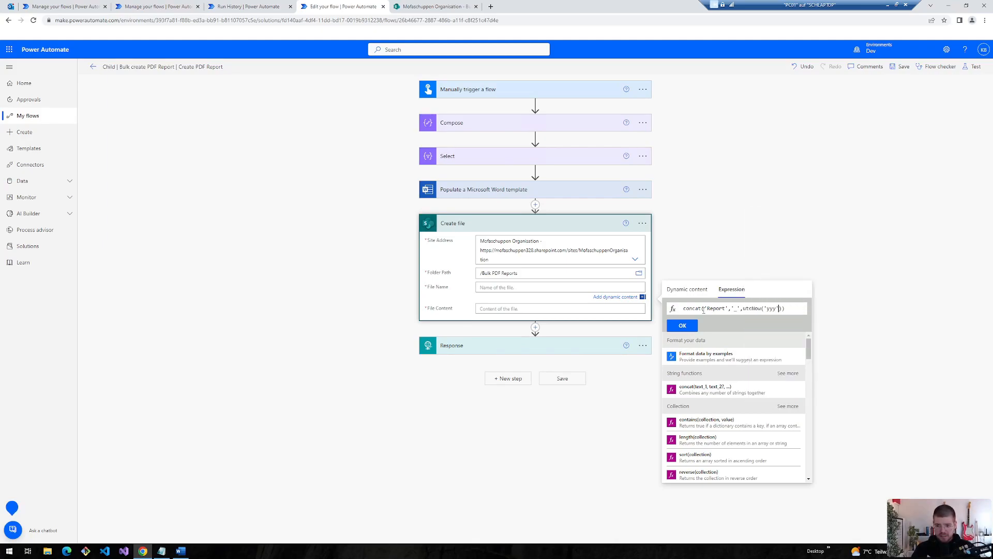
pyautogui.write('yyyy-mm-dd-hh-mm-ss')
pyautogui.press('Right')
pyautogui.press('Right')
pyautogui.write(',')
pyautogui.write("'.")
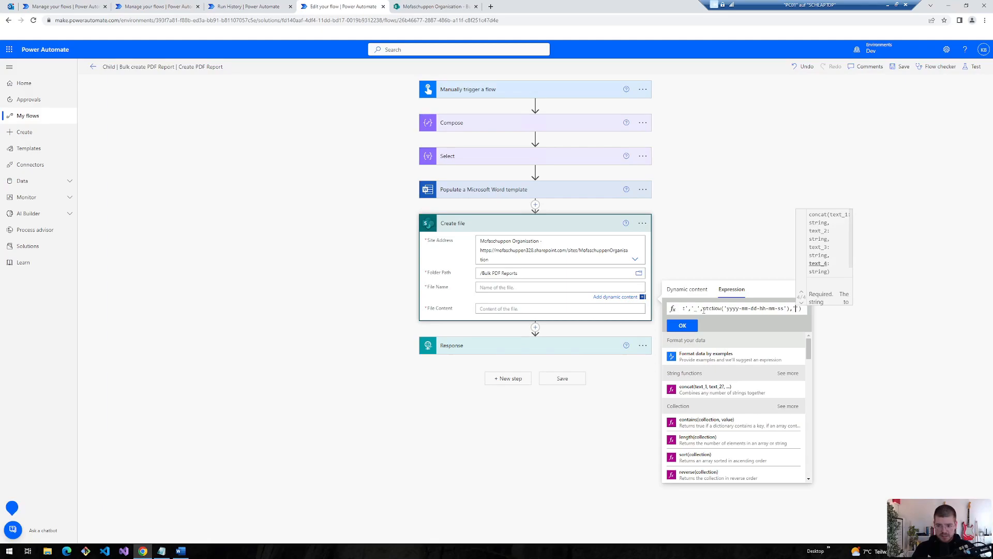
pyautogui.write('doc')
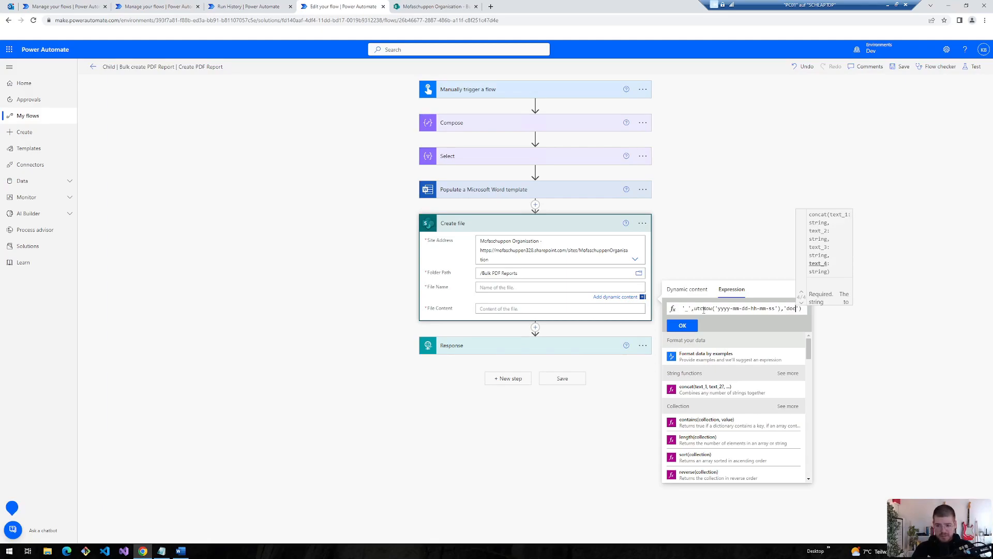
pyautogui.write('x')
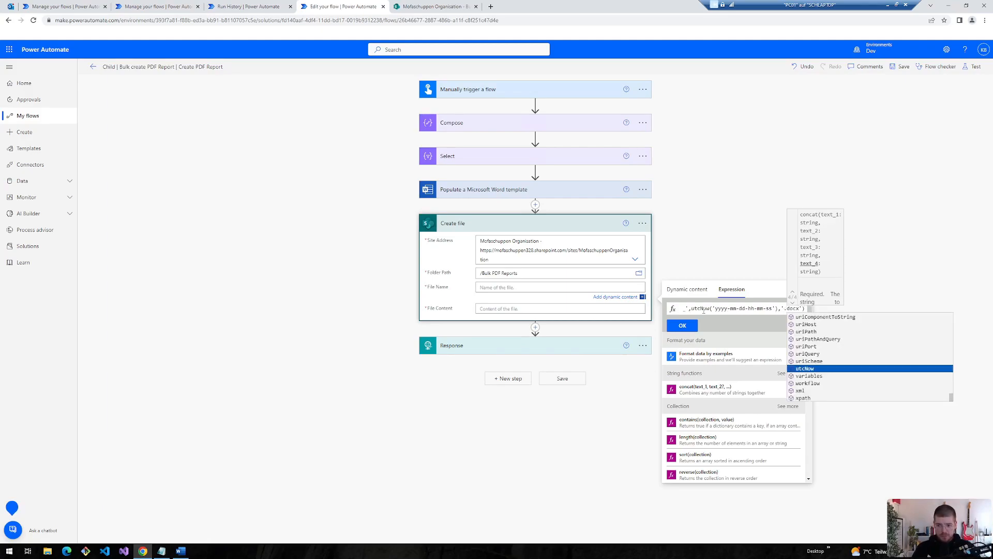
pyautogui.click(681, 326)
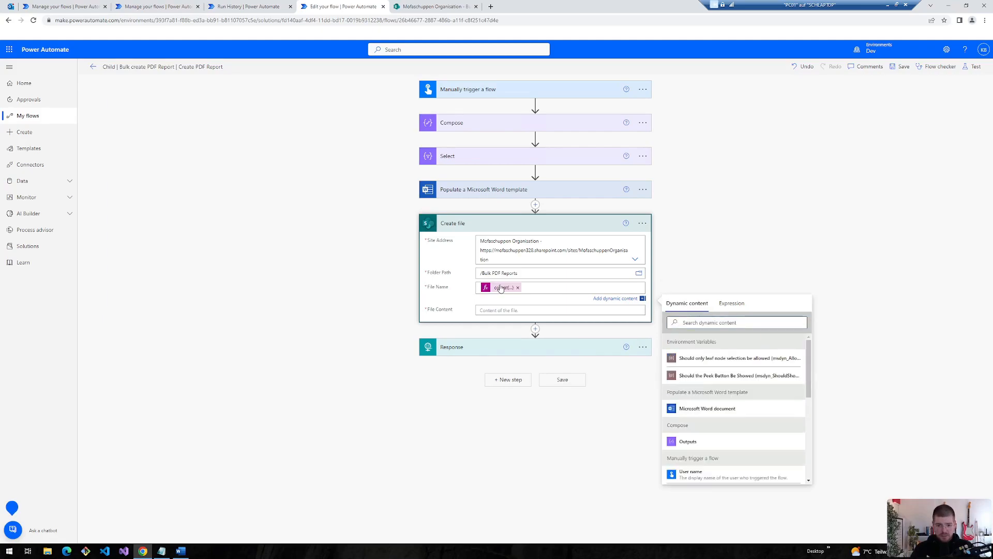
pyautogui.click(799, 323)
pyautogui.moveTo(798, 322); pyautogui.dragTo(805, 322)
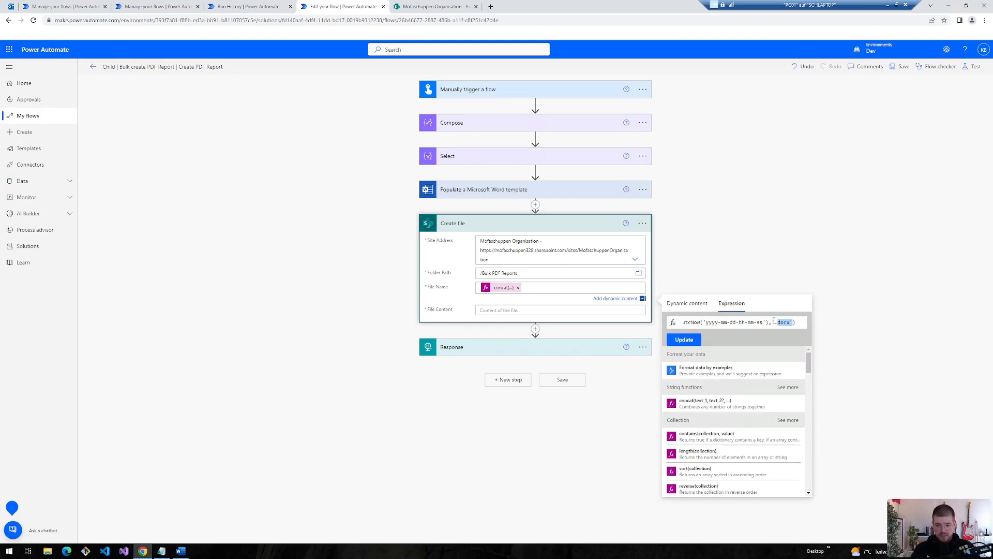
pyautogui.click(683, 340)
# - Use the populated Microsoft Word document as File Content and save the flow
pyautogui.click(522, 309)
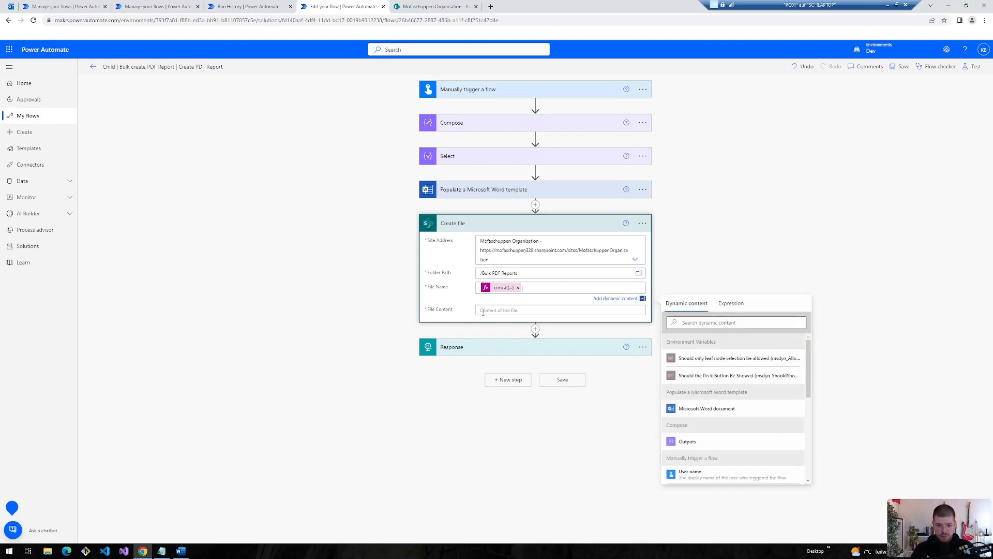
pyautogui.click(699, 404)
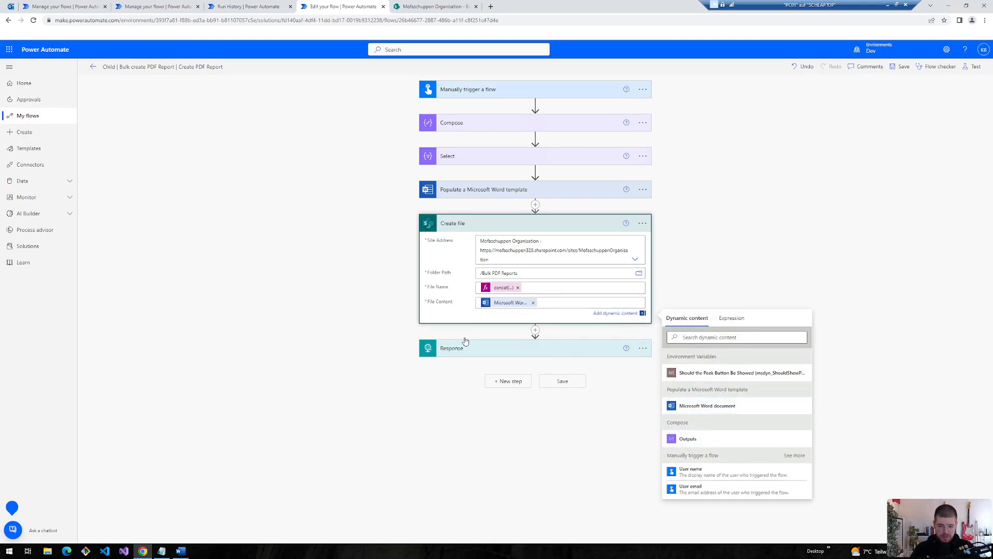
pyautogui.click(279, 281)
pyautogui.click(902, 66)
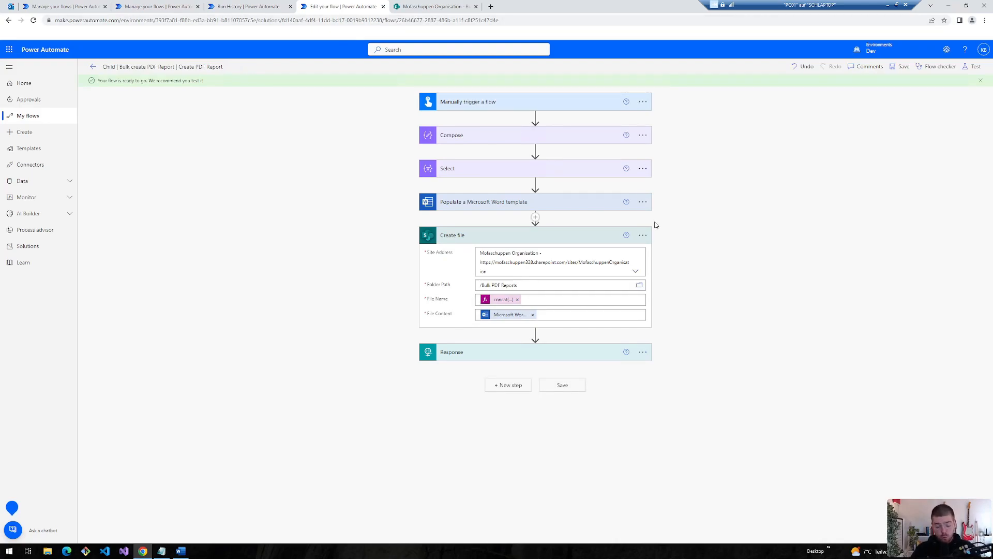
# - Test-run the flow and confirm the Word template and Create file steps succeeded
pyautogui.click(975, 68)
pyautogui.click(626, 97)
pyautogui.click(472, 207)
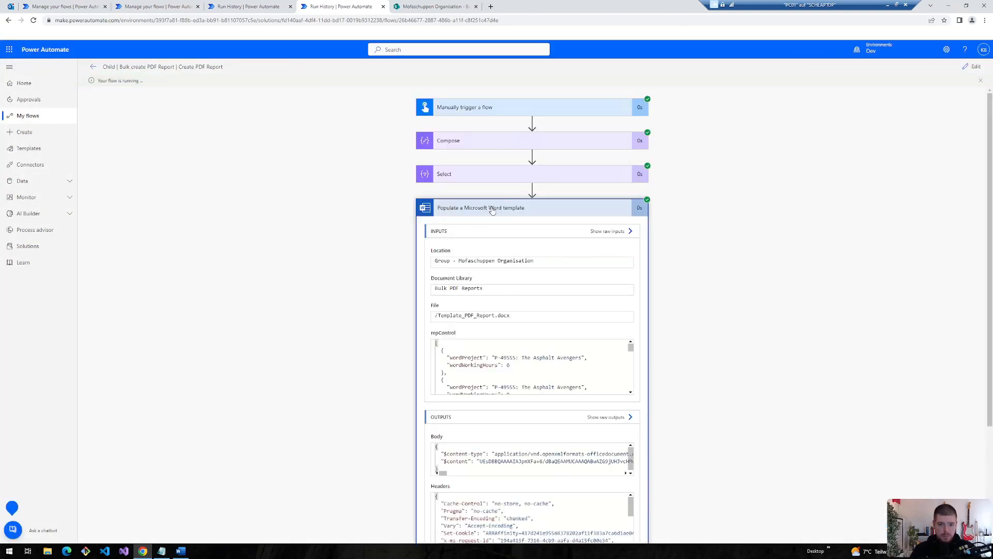
pyautogui.click(477, 214)
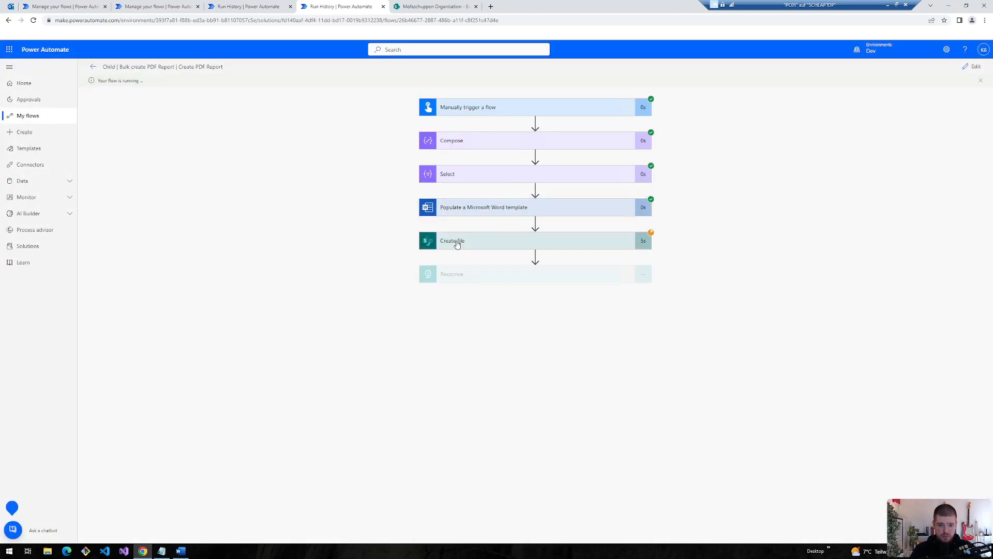
pyautogui.click(457, 244)
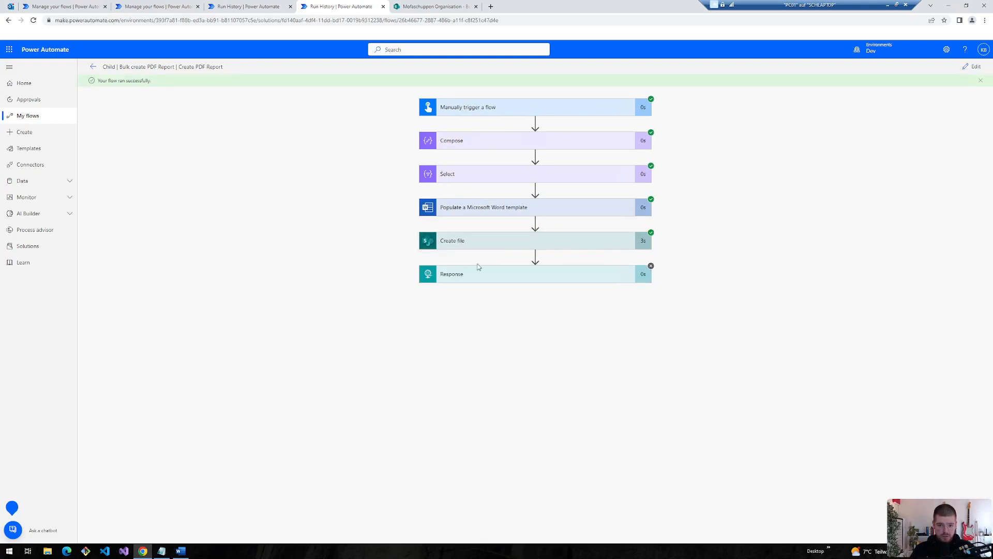
# - Reload the Bulk PDF Reports library in SharePoint and open the new Report .docx
pyautogui.click(414, 7)
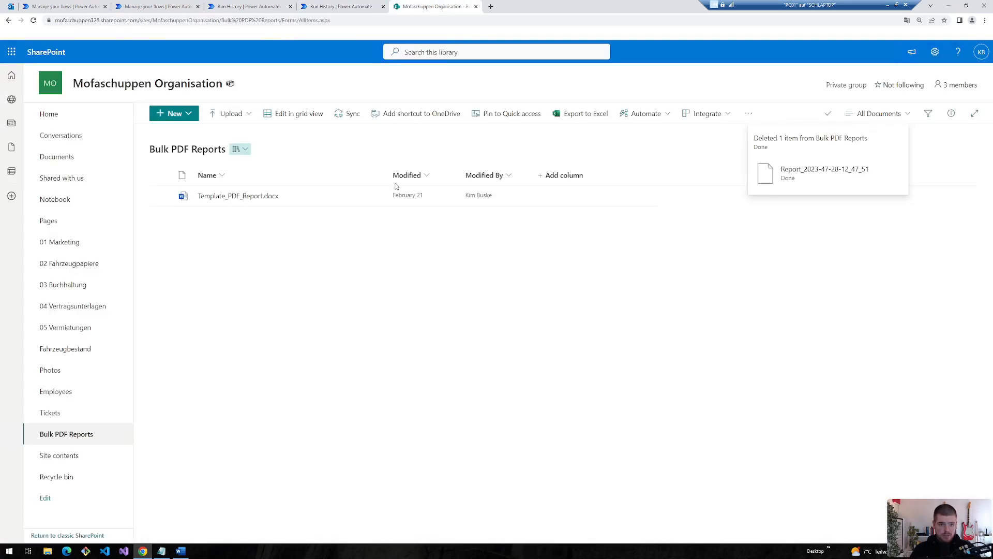
pyautogui.click(33, 20)
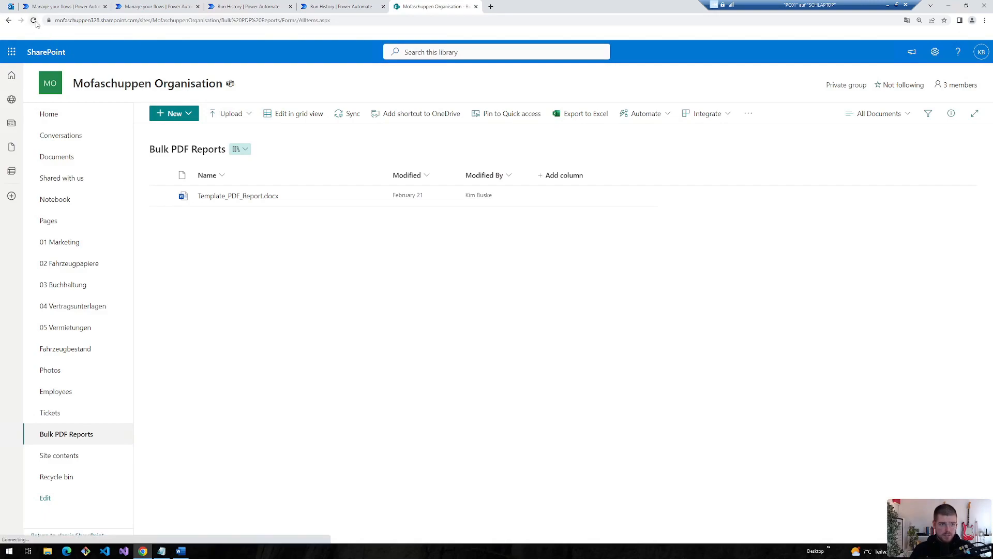
pyautogui.click(233, 196)
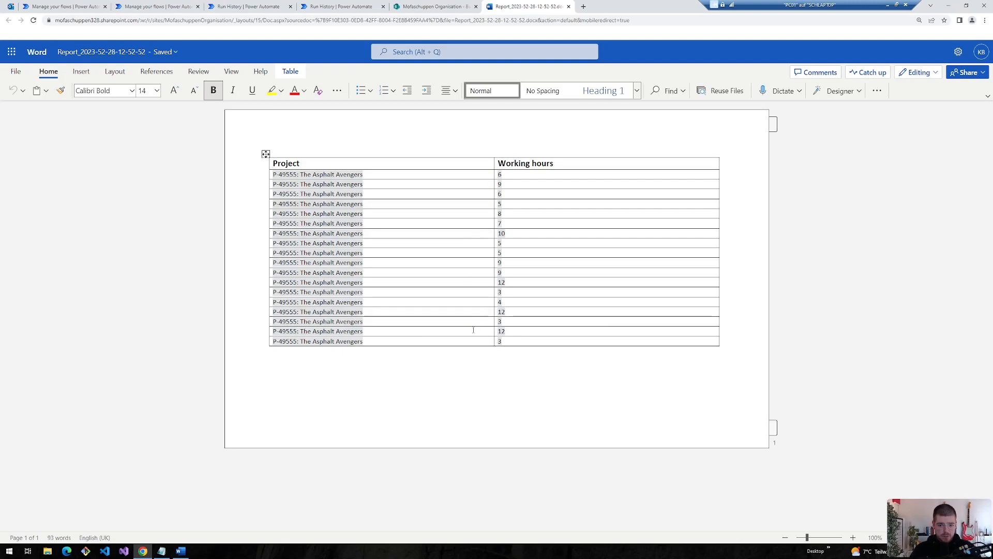
# - Add an Adobe PDF Services Convert Word to PDF action after Create file
pyautogui.click(340, 7)
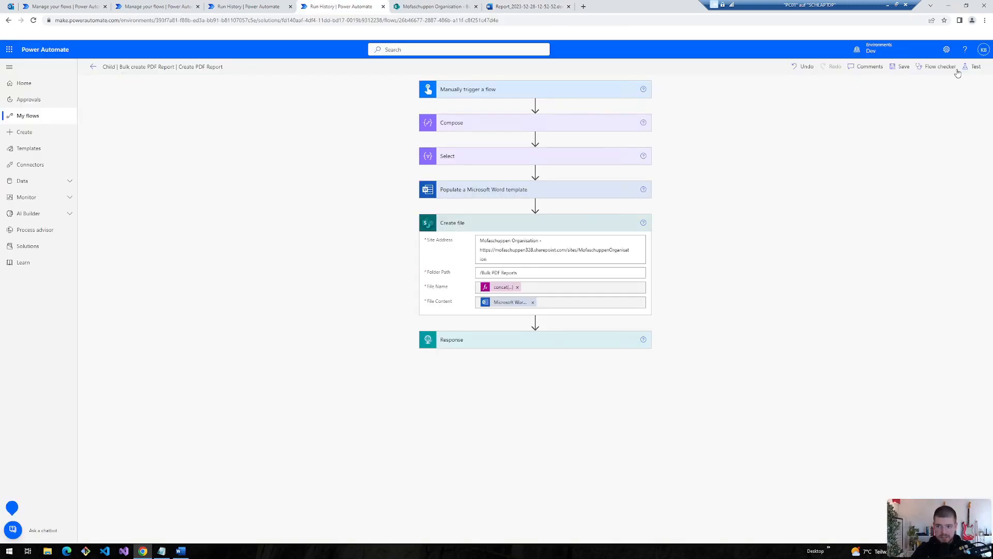
pyautogui.click(535, 322)
pyautogui.click(520, 333)
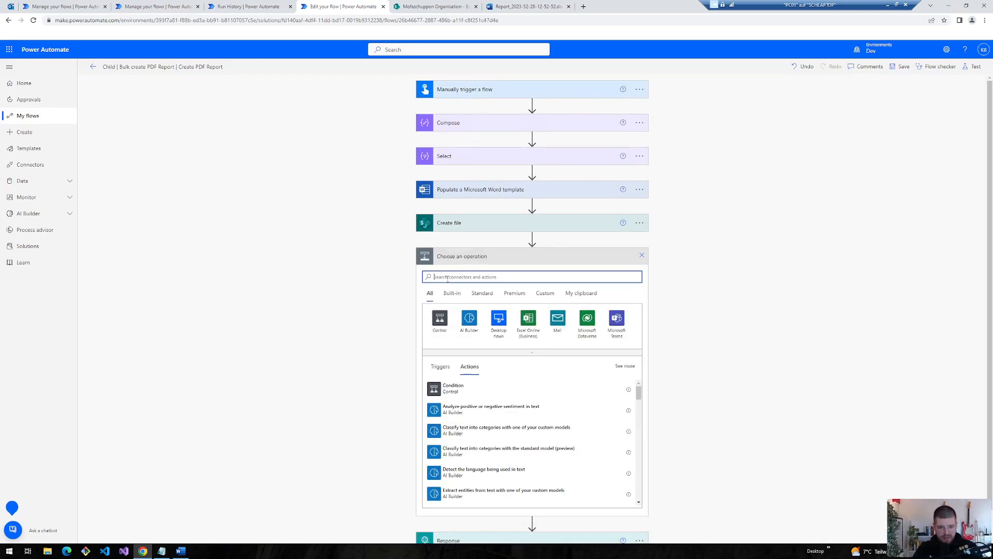
pyautogui.write('adobe')
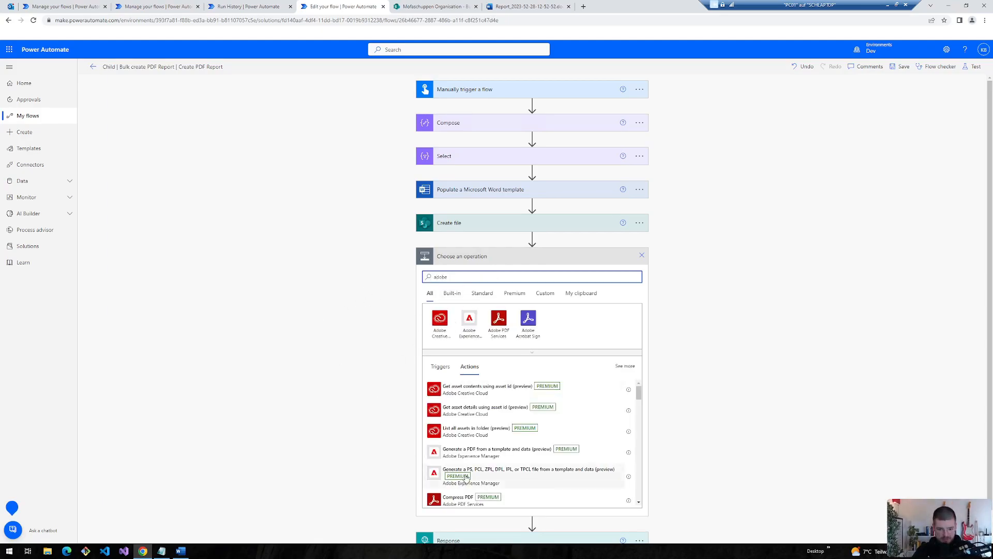
pyautogui.scroll(-5, 463, 466)
pyautogui.click(448, 447)
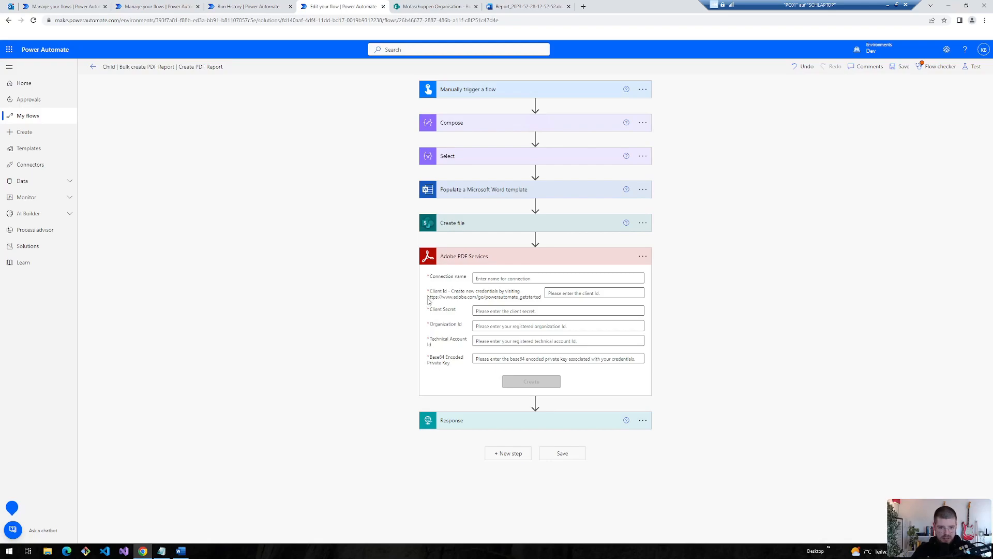
# - Open the Adobe credentials help link in a new tab to reach the sign-up page
pyautogui.moveTo(441, 299); pyautogui.dragTo(544, 300)
pyautogui.hotkey('ctrl', 'c')
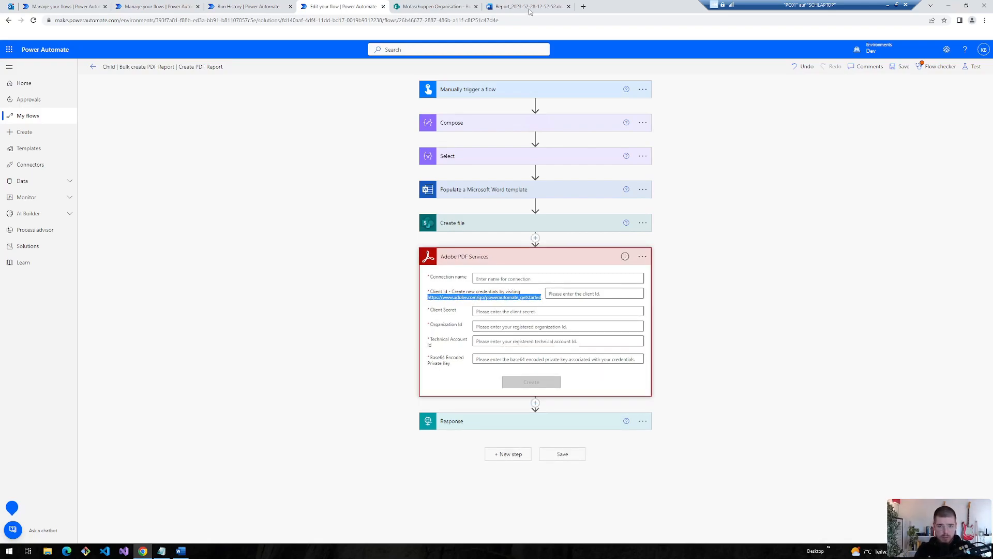
pyautogui.click(583, 7)
pyautogui.click(351, 6)
pyautogui.click(600, 7)
pyautogui.hotkey('ctrl', 'v')
pyautogui.press('Return')
pyautogui.click(531, 312)
# - Sign in to Adobe Developer with the emailed verification code and accept the updated developer terms
pyautogui.click(533, 313)
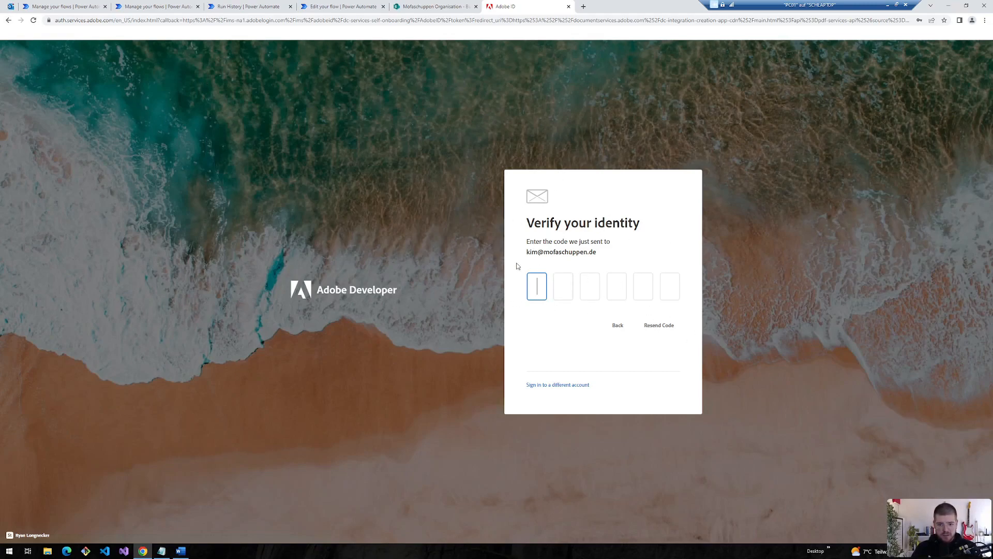
pyautogui.moveTo(527, 255); pyautogui.dragTo(600, 252)
pyautogui.doubleClick(565, 252)
pyautogui.doubleClick(566, 251)
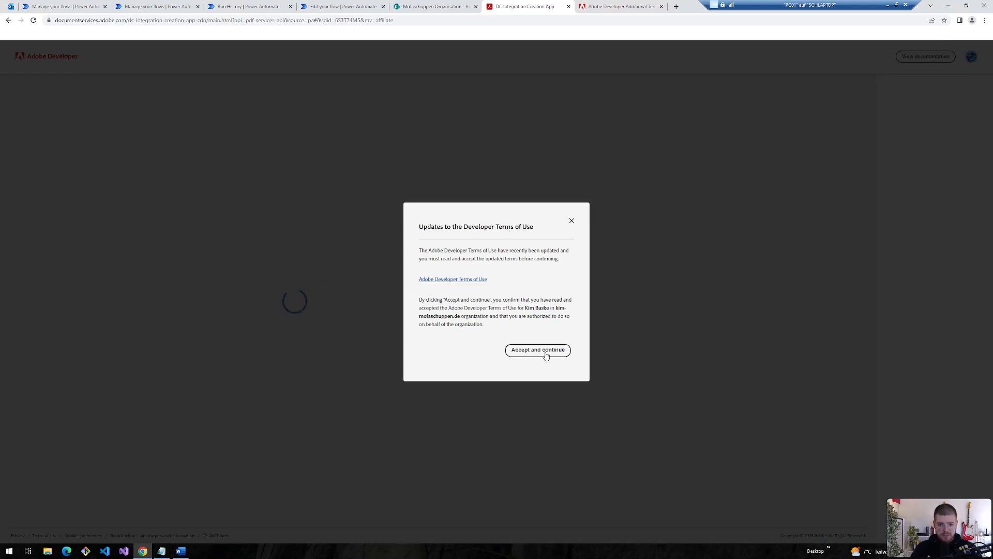
pyautogui.click(546, 352)
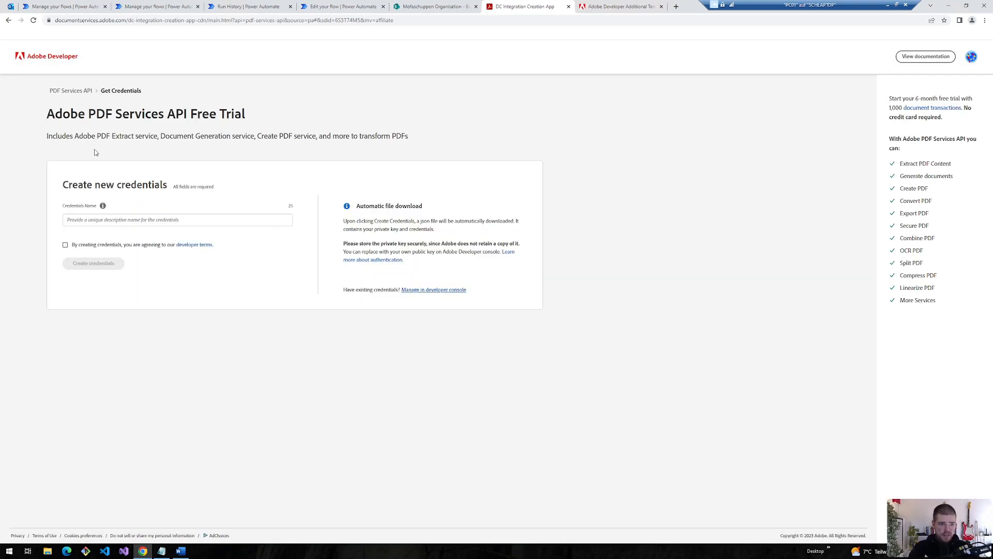
# - Name the new PDF Services API free-trial credentials 'mofasc'
pyautogui.moveTo(48, 106); pyautogui.dragTo(245, 115)
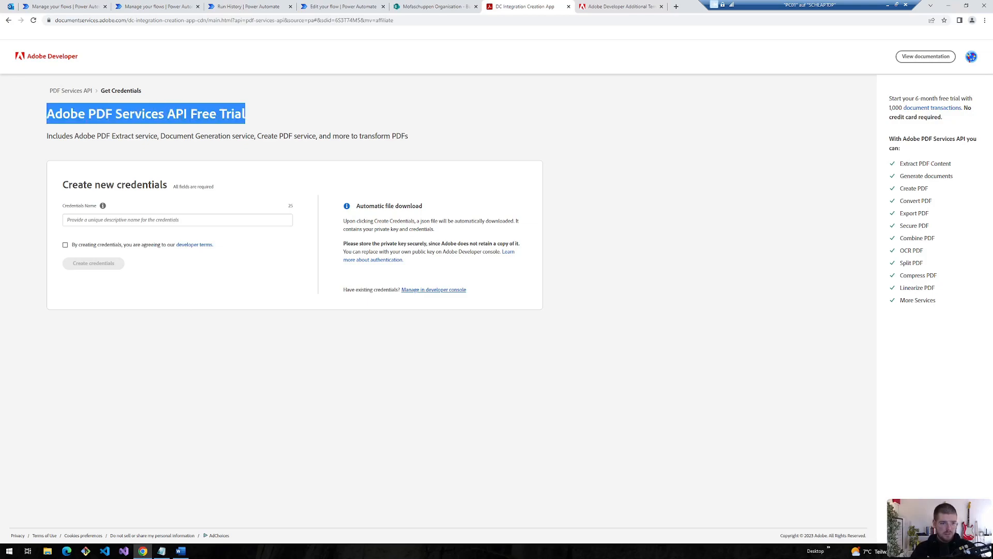
pyautogui.click(107, 97)
pyautogui.click(71, 221)
pyautogui.write('mofasc')
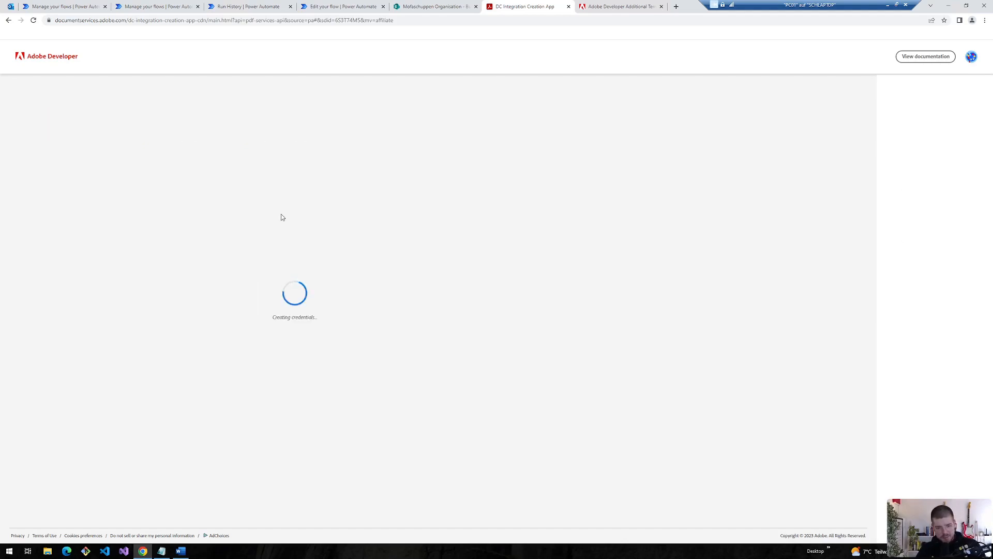
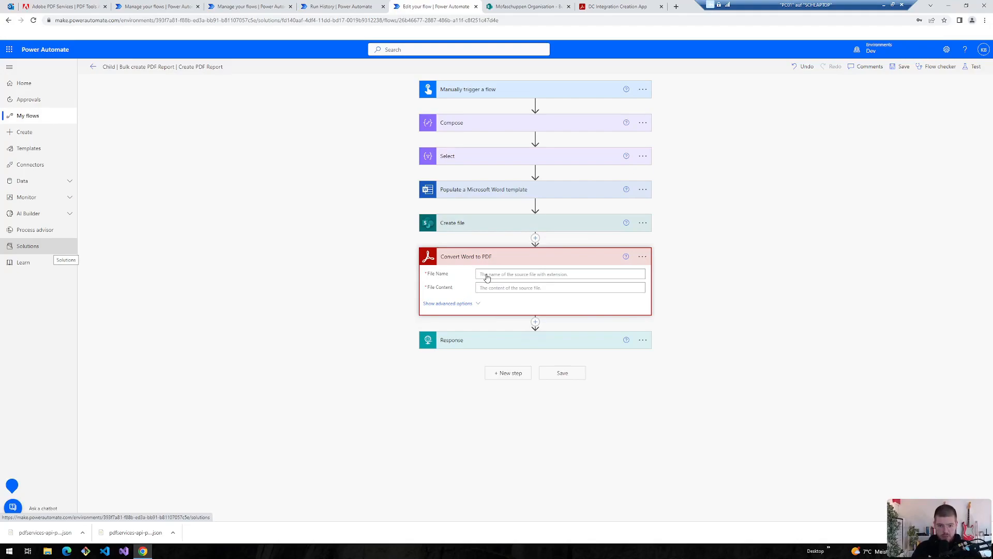
# - Set Convert Word to PDF's File Name to the created file's Name and File Content to body
pyautogui.click(487, 274)
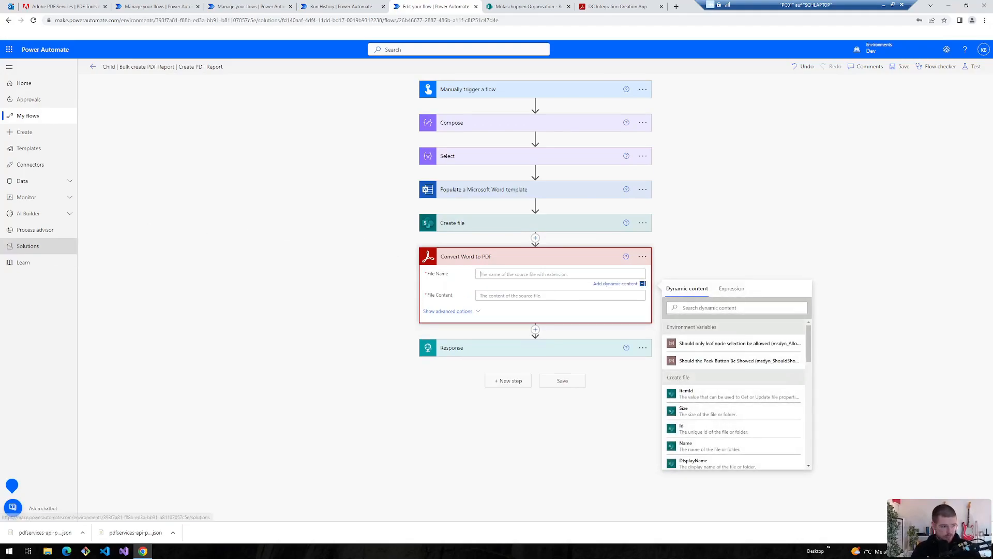
pyautogui.write('name')
pyautogui.click(682, 349)
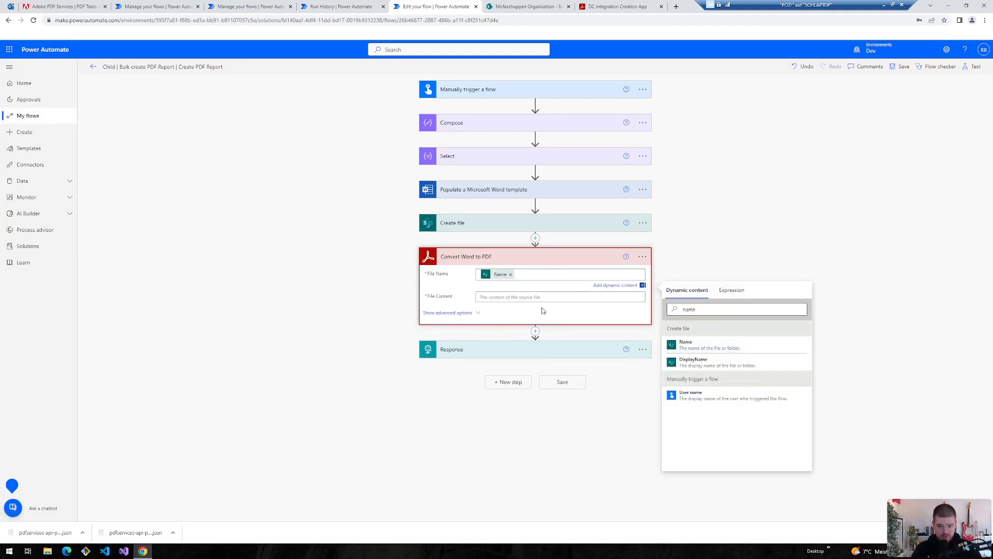
pyautogui.click(494, 296)
pyautogui.write('body')
pyautogui.click(684, 358)
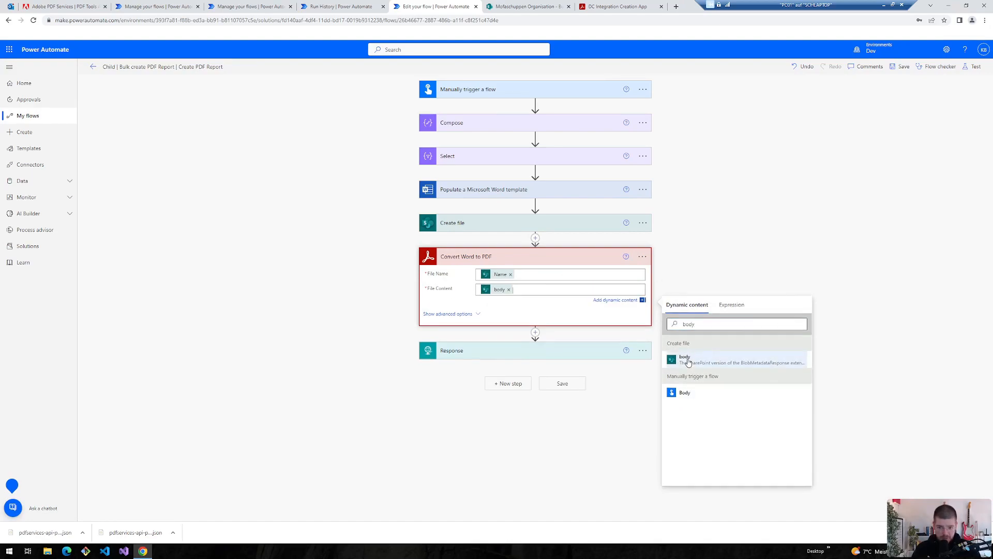
# - Add a Send an email (V2) action after the PDF conversion, addressed to the suggested recipient
pyautogui.click(536, 332)
pyautogui.click(540, 335)
pyautogui.write('mail')
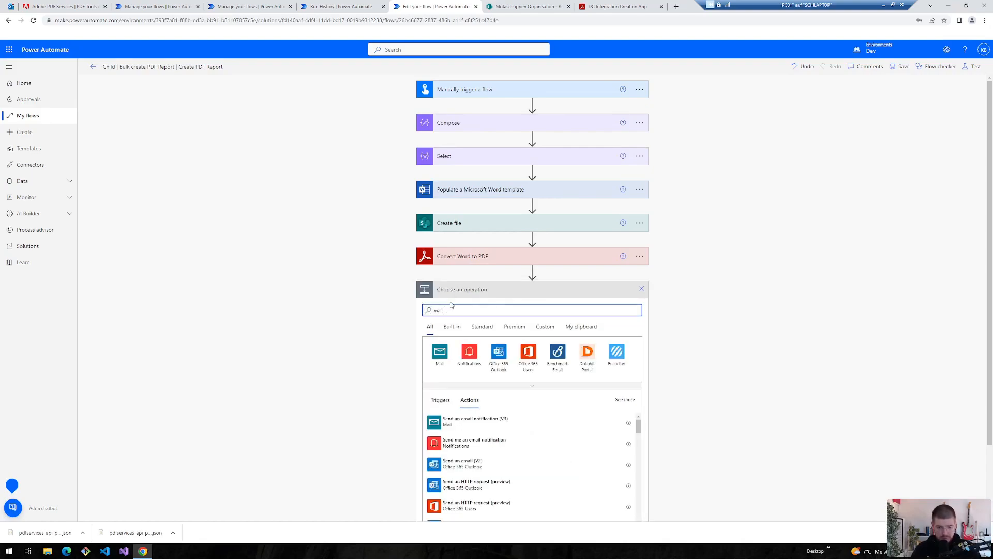
pyautogui.click(456, 462)
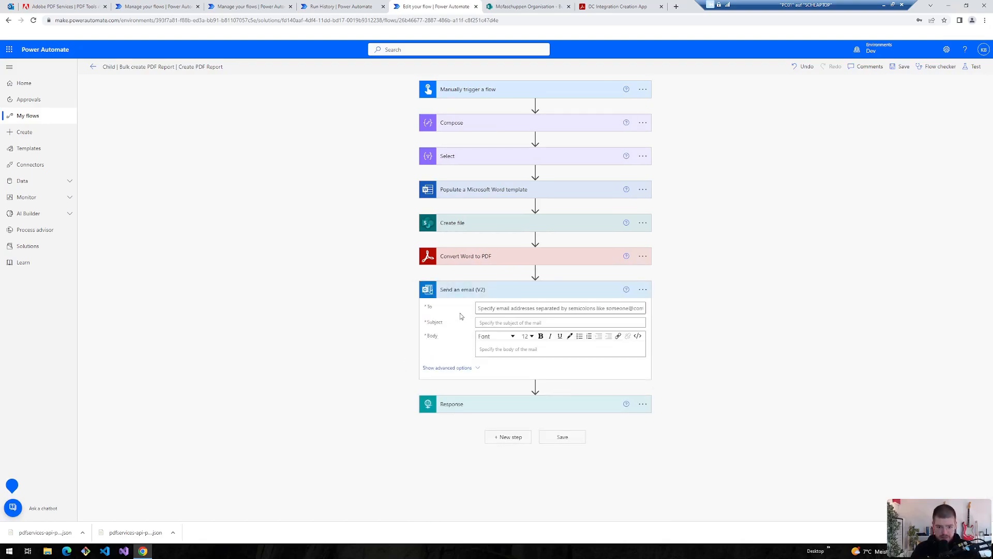
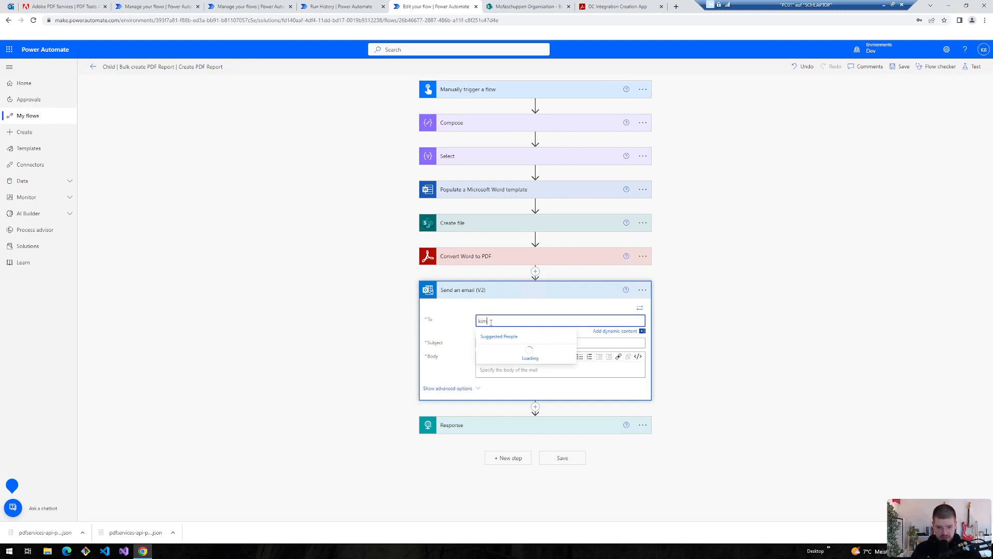
pyautogui.press('Return')
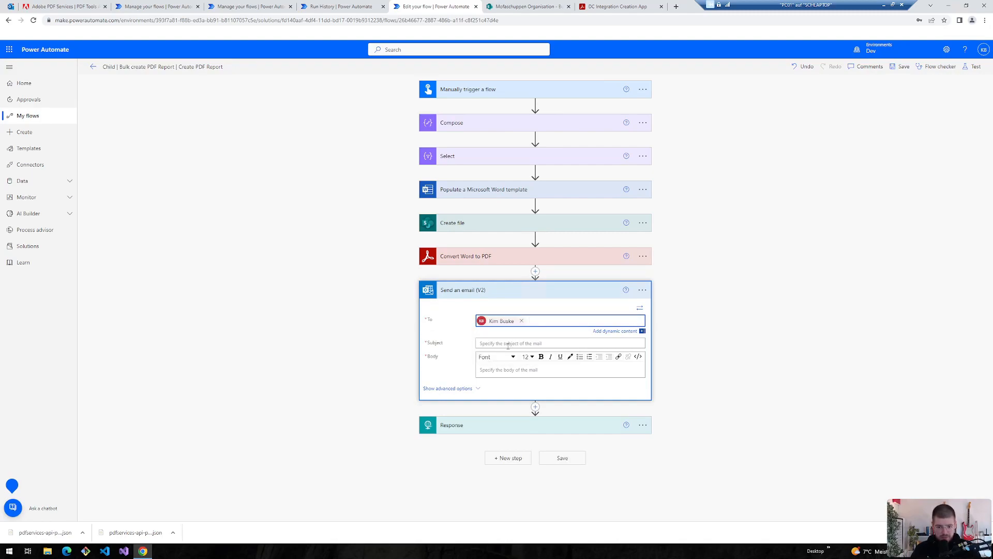
# - Give the email subject 'New Report' and body text, attaching the PDF File Name and File Content
pyautogui.click(508, 345)
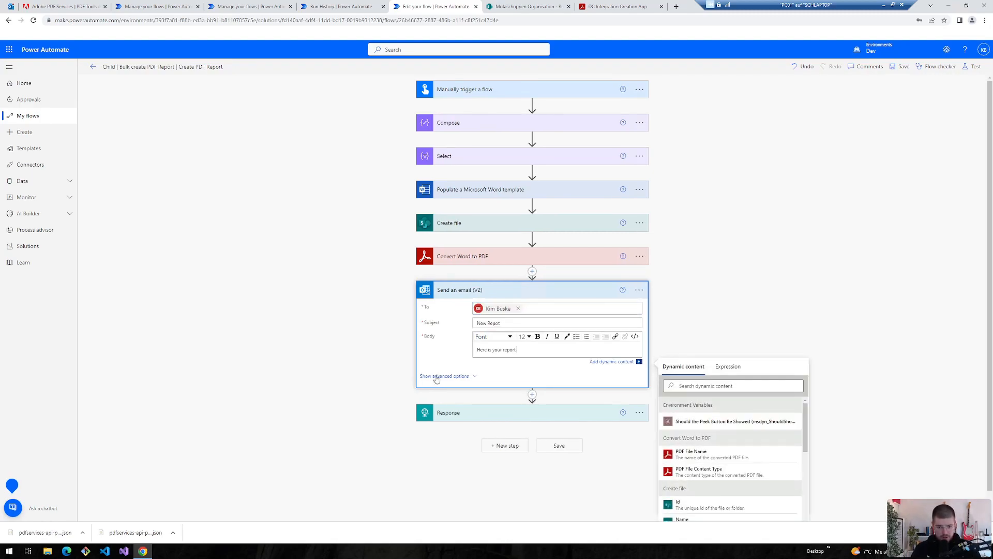
pyautogui.click(437, 378)
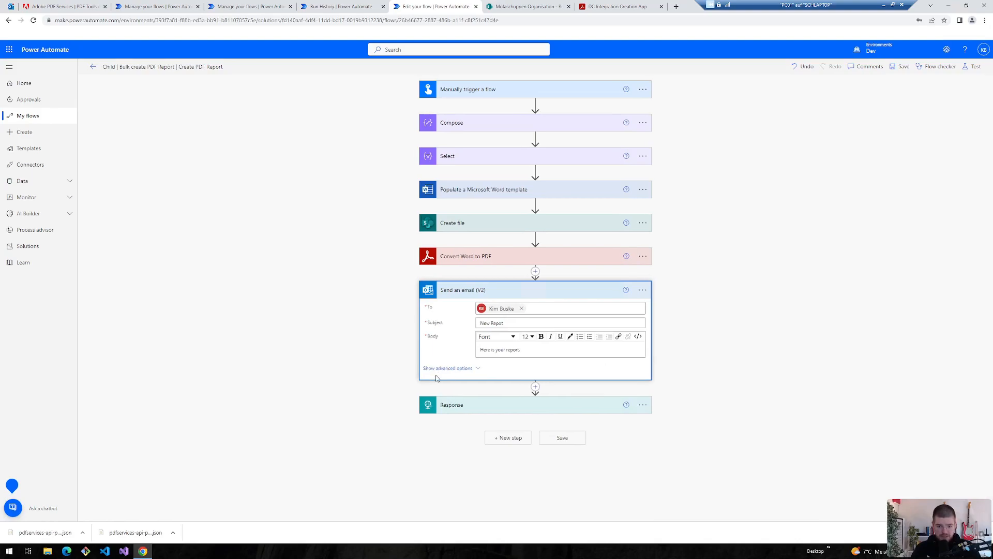
pyautogui.scroll(-2, 436, 379)
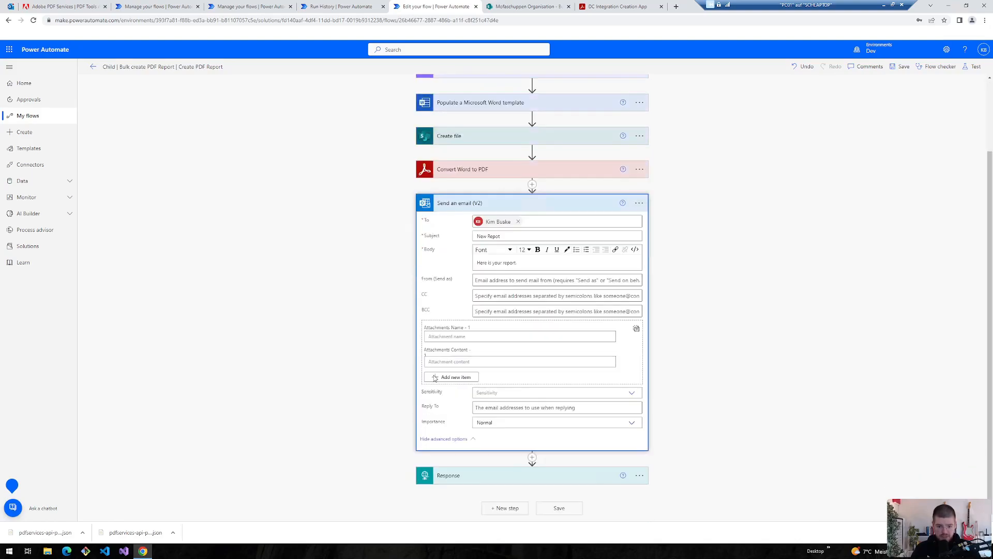
pyautogui.click(430, 336)
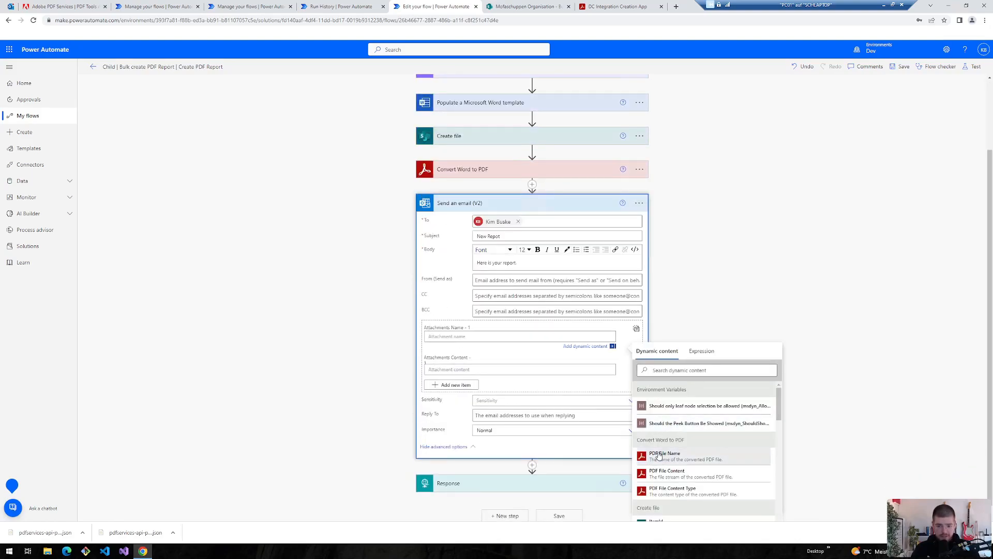
pyautogui.click(664, 454)
pyautogui.click(667, 462)
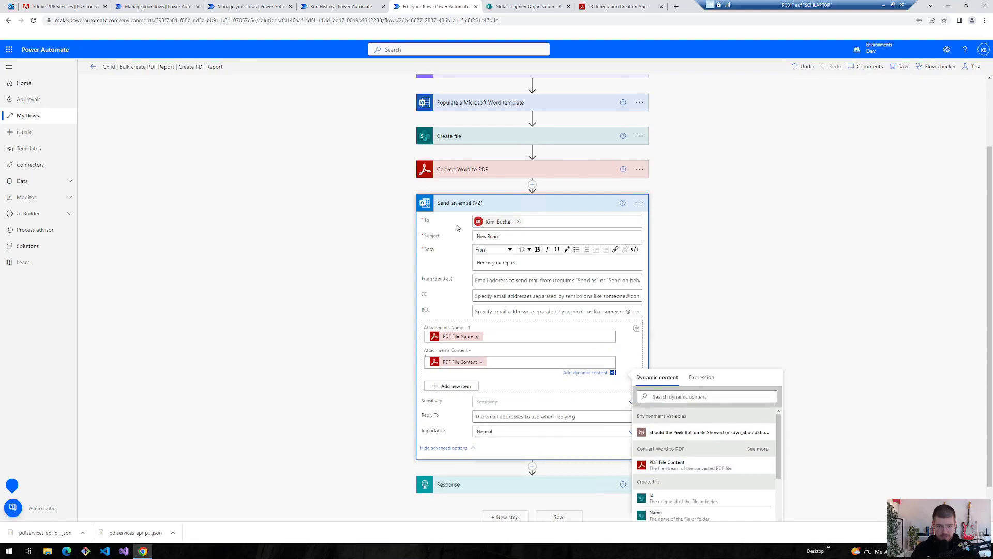
pyautogui.click(512, 357)
pyautogui.write('scope')
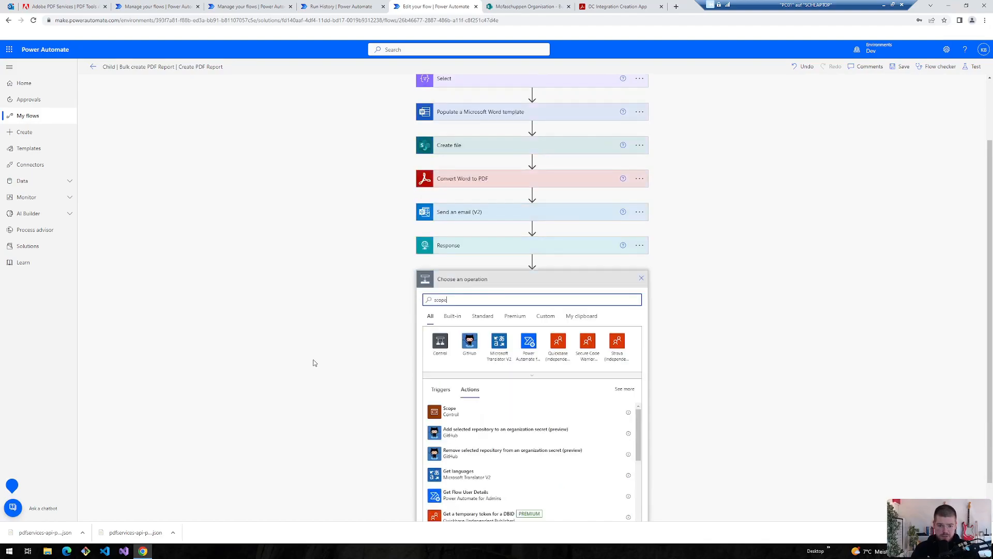
# - Add a Main scope right after the trigger and copy Exception Handling from the Select Data flow
pyautogui.click(450, 411)
pyautogui.moveTo(491, 351); pyautogui.dragTo(507, 128)
pyautogui.hotkey('ctrl', 'shift', 'Tab')
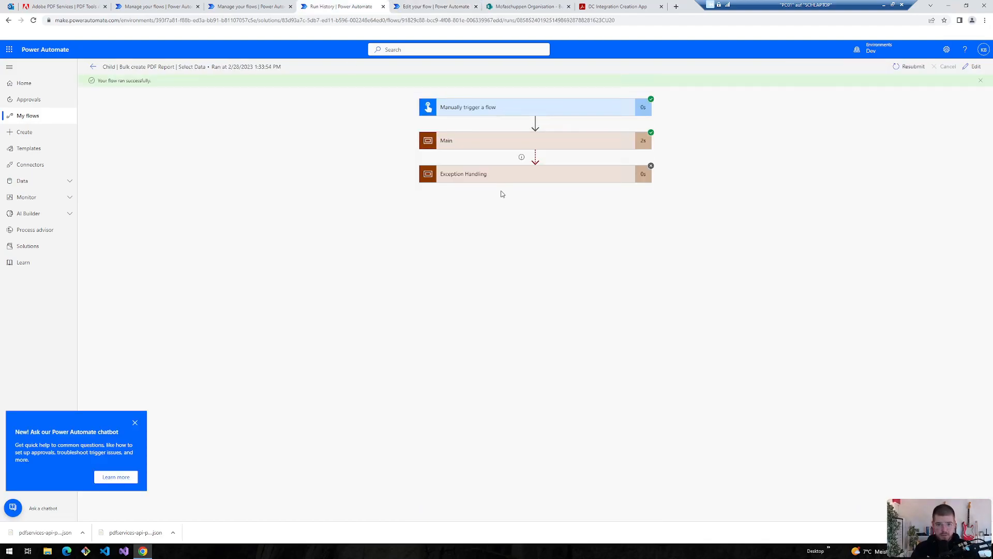
pyautogui.click(975, 66)
pyautogui.click(642, 156)
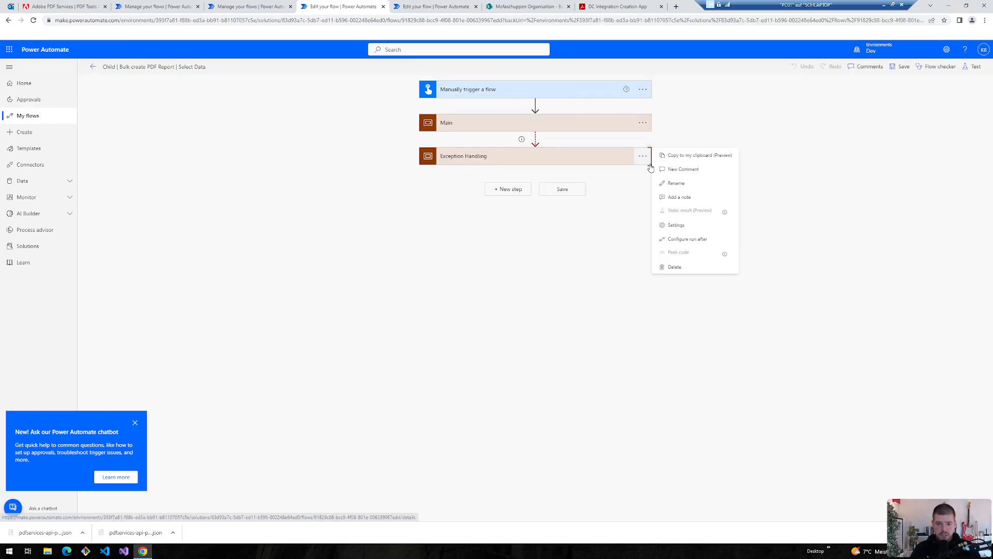
pyautogui.click(678, 158)
# - Paste the Exception Handling scope into the Create PDF Report flow and save it
pyautogui.click(435, 6)
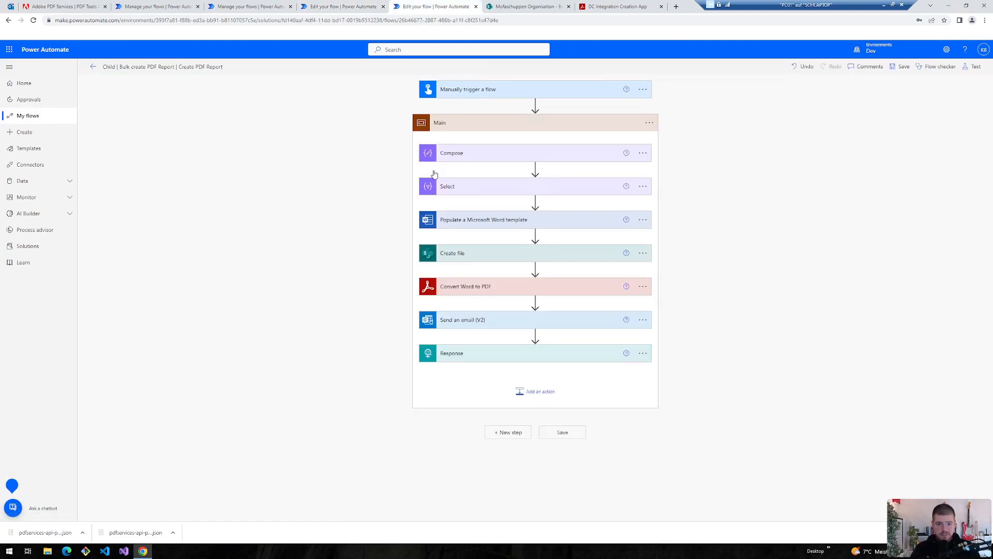
pyautogui.click(585, 180)
pyautogui.click(449, 207)
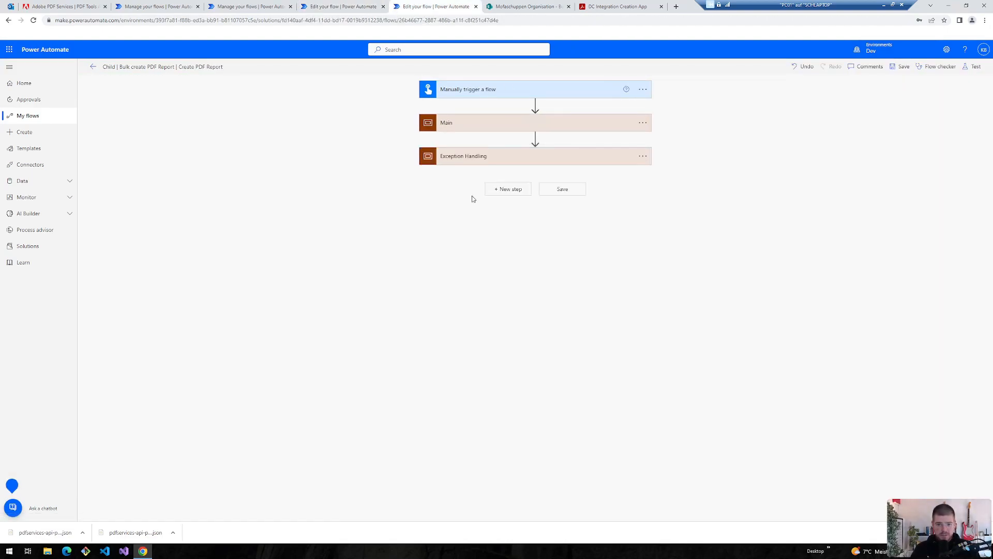
pyautogui.click(457, 154)
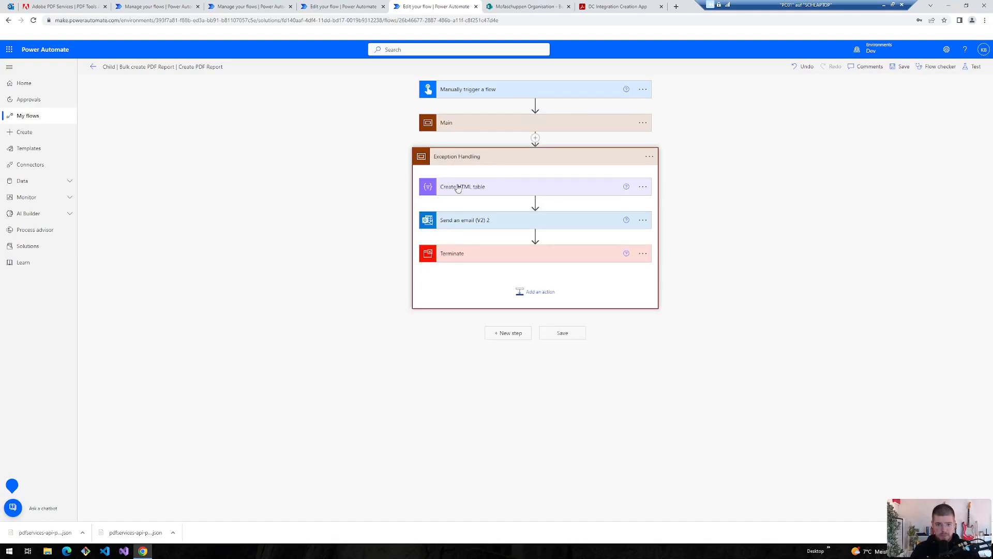
pyautogui.click(458, 187)
pyautogui.click(901, 66)
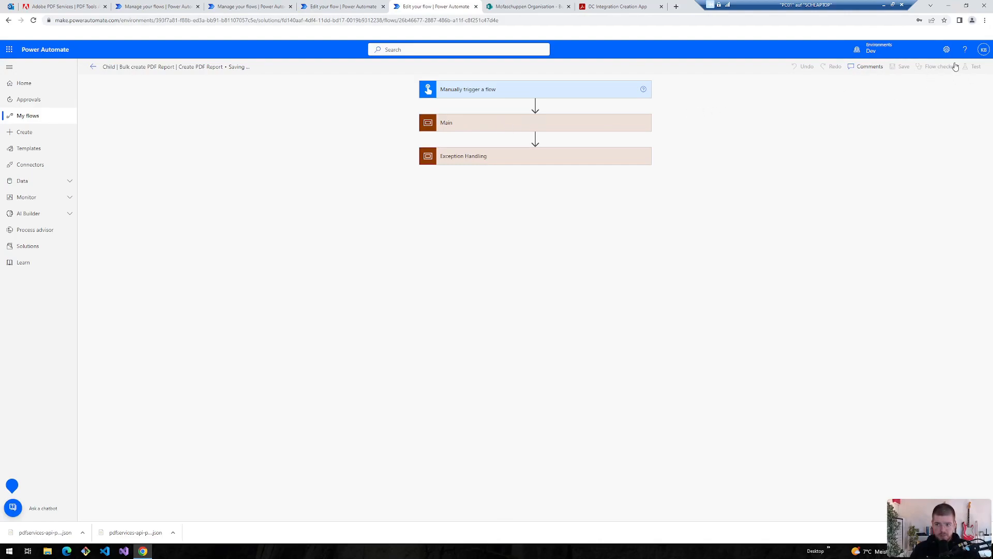
pyautogui.click(983, 85)
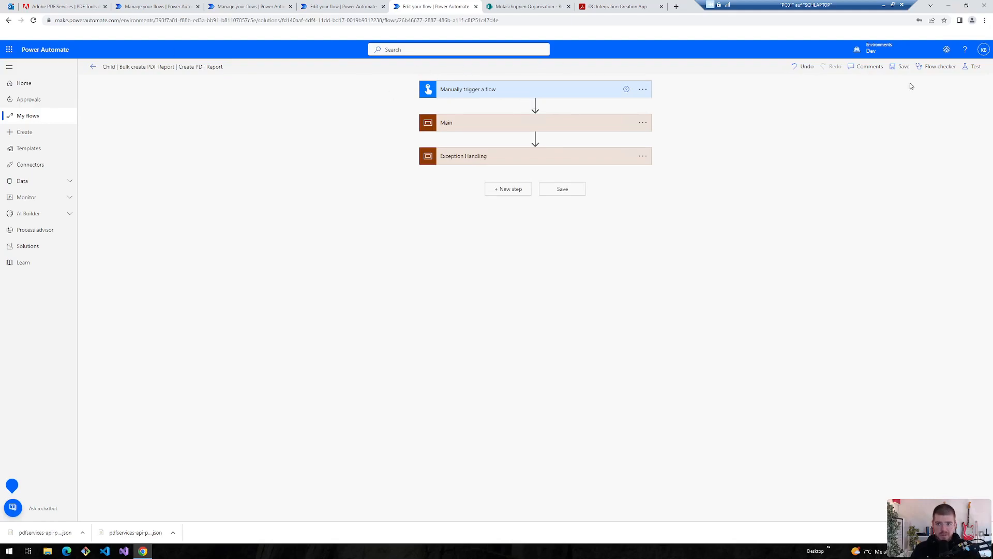
# - Test the Create PDF Report flow, saving its run-only user permissions with the default connections
pyautogui.click(972, 68)
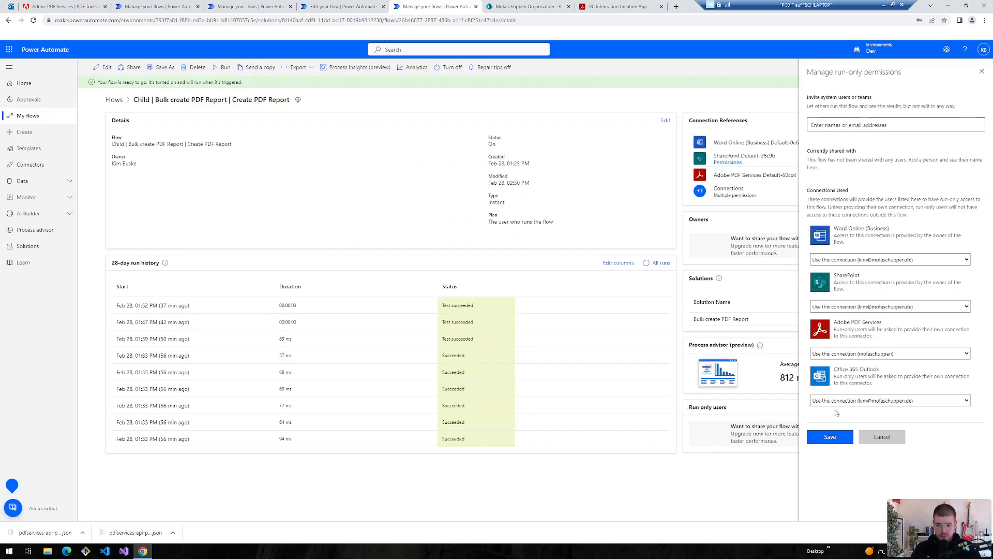
pyautogui.click(829, 436)
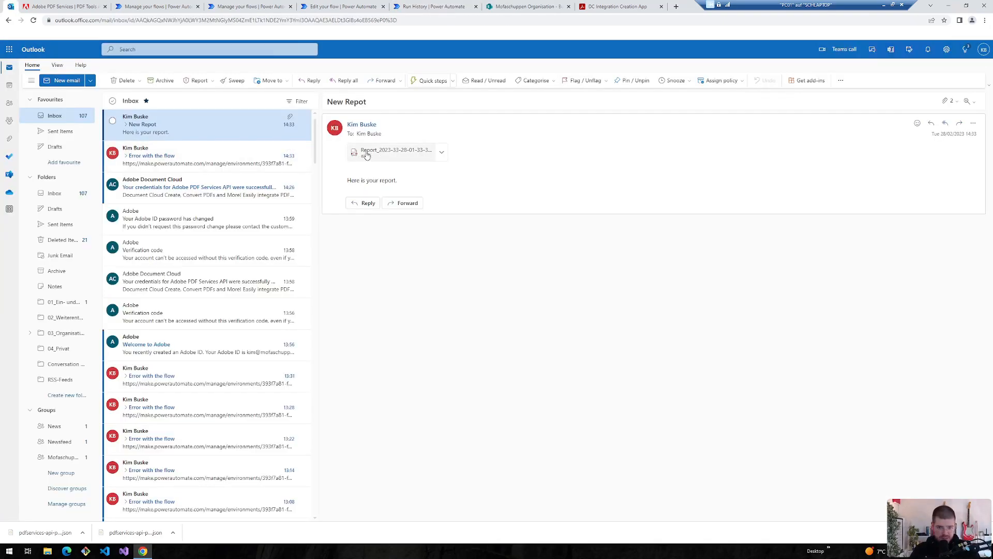
# - Preview and zoom into the attached Report PDF, then return to the flow's run history
pyautogui.click(374, 151)
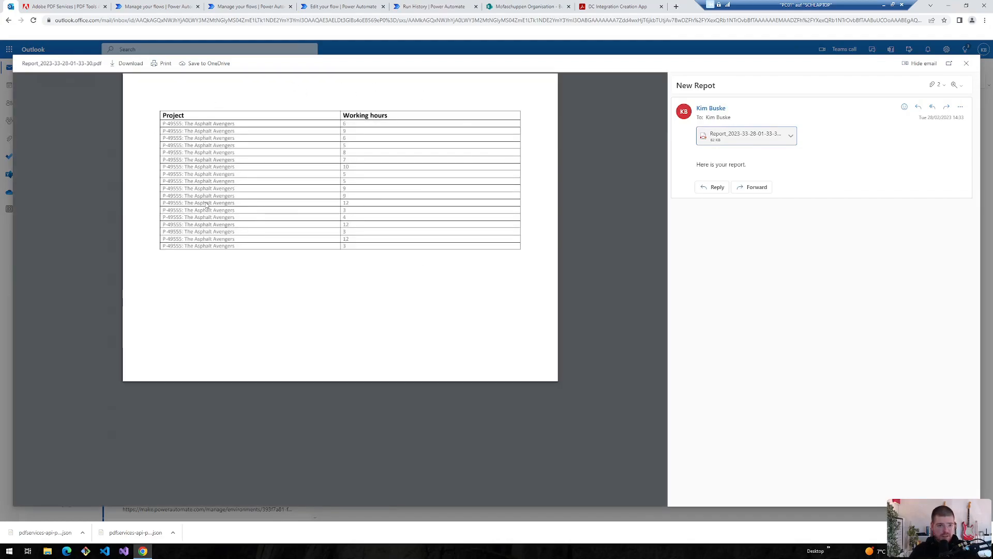
pyautogui.scroll(2, 320, 161)
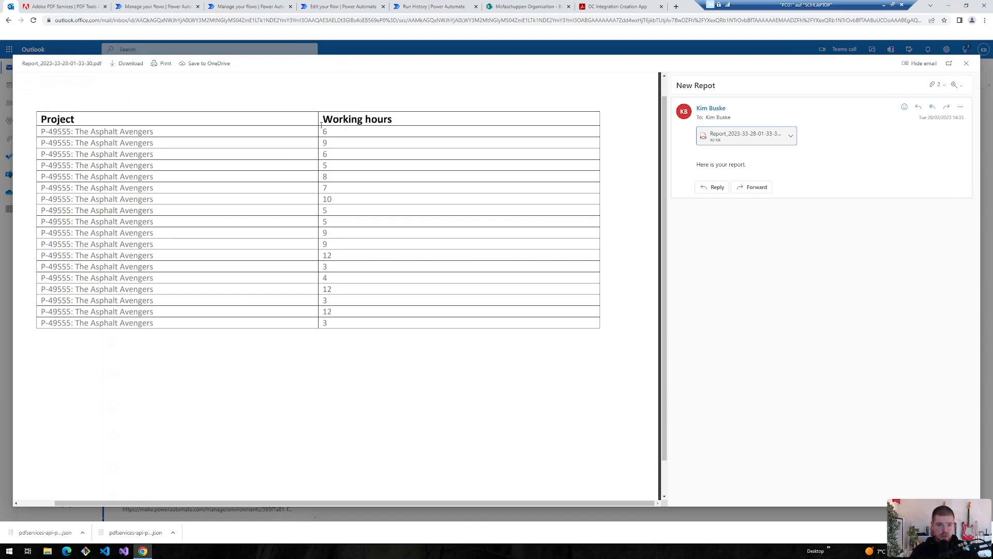
pyautogui.click(966, 63)
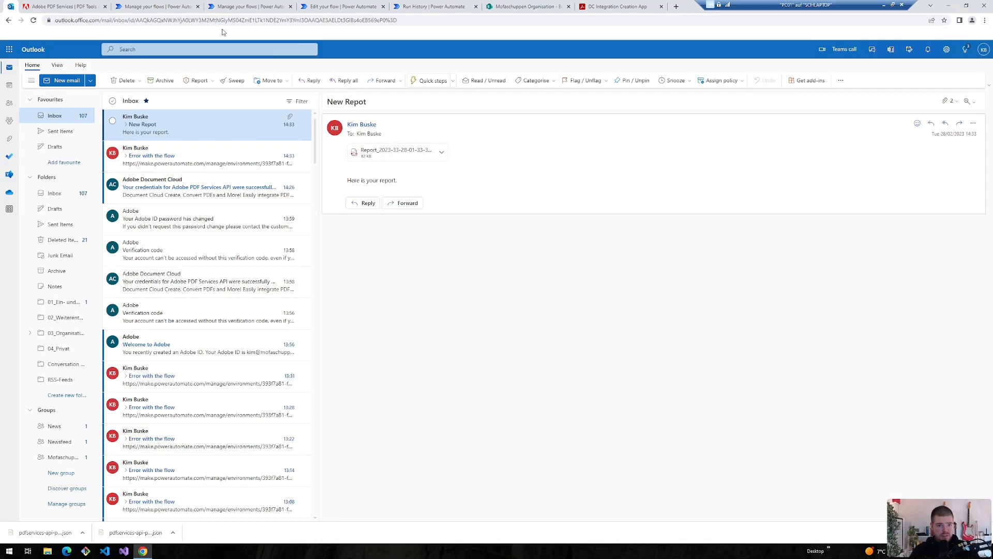
pyautogui.click(433, 8)
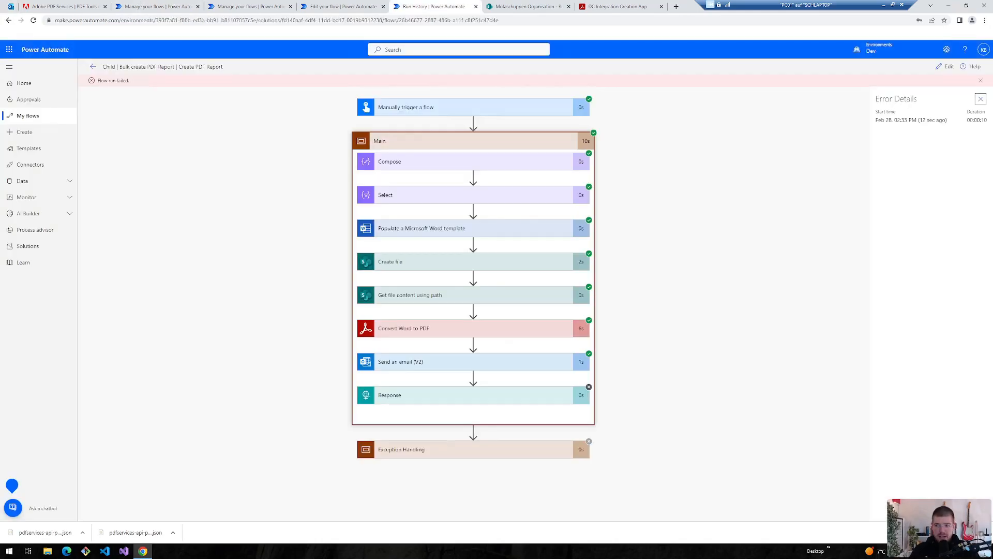
# - Check that Get file content using path feeds Convert Word to PDF's File Content, then save the flow
pyautogui.click(942, 66)
pyautogui.scroll(-2, 398, 356)
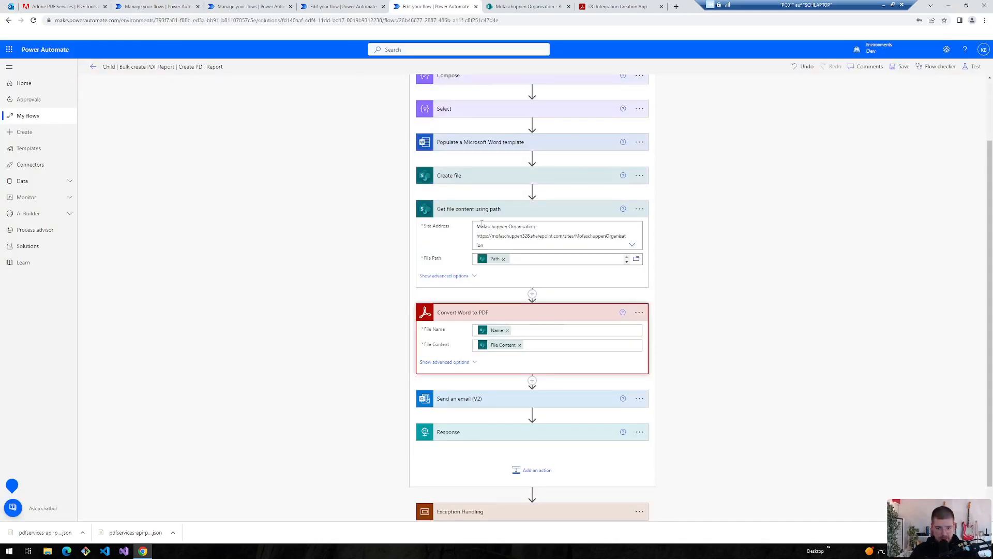
pyautogui.click(472, 209)
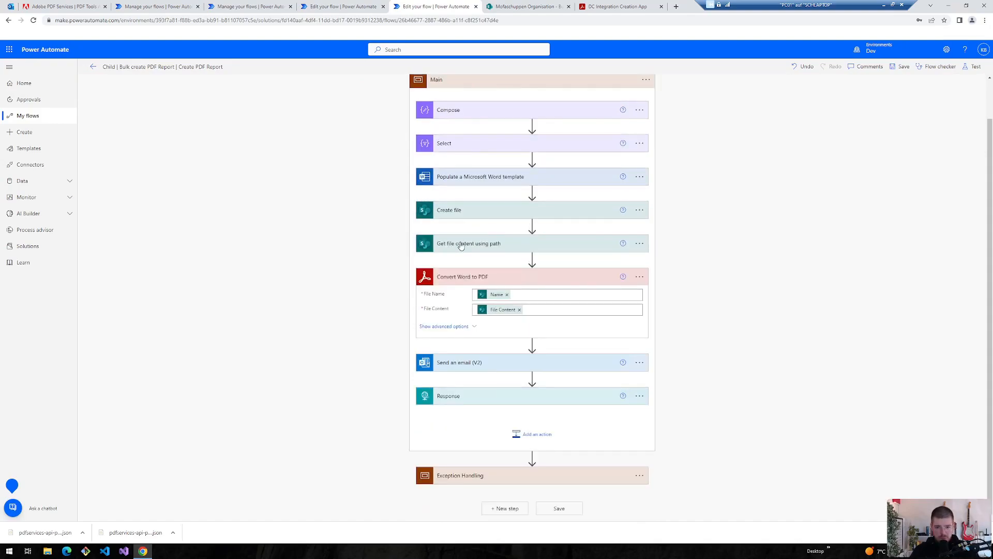
pyautogui.click(492, 244)
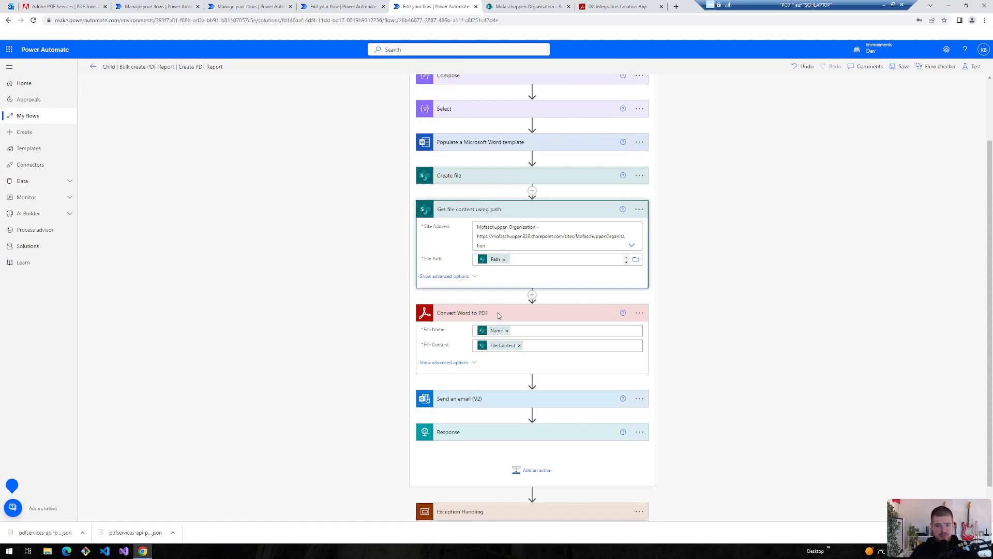
pyautogui.moveTo(493, 350)
pyautogui.click(463, 210)
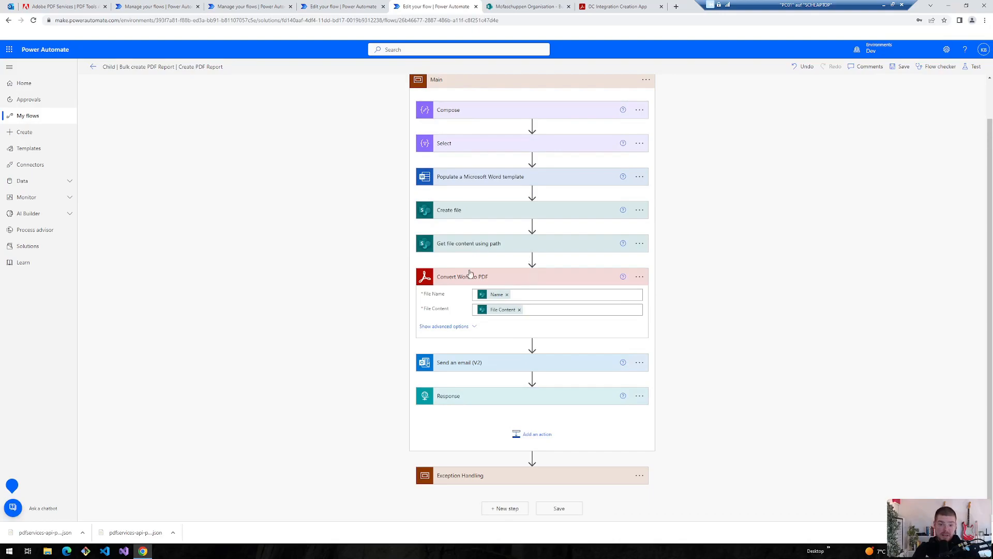
pyautogui.click(467, 276)
pyautogui.click(901, 66)
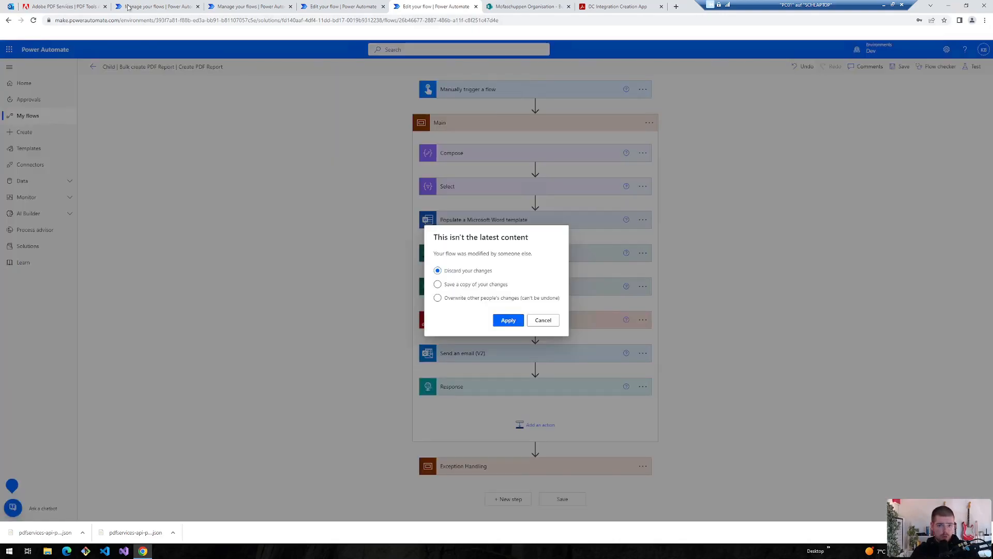
# - Overwrite the newer saved version, leave the designer for the flow details, and return to the canvas app
pyautogui.click(437, 296)
pyautogui.click(508, 319)
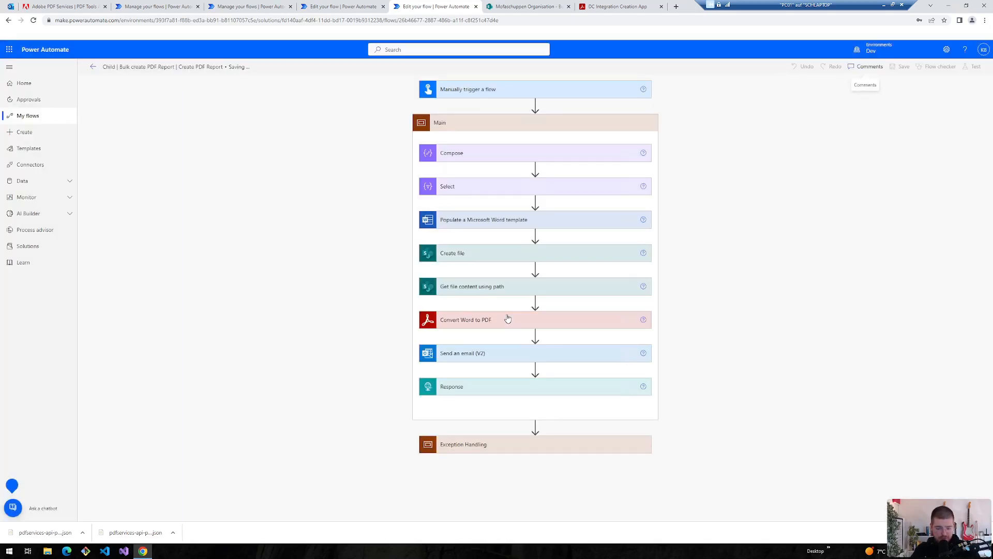
pyautogui.hotkey('ctrl', 'Tab')
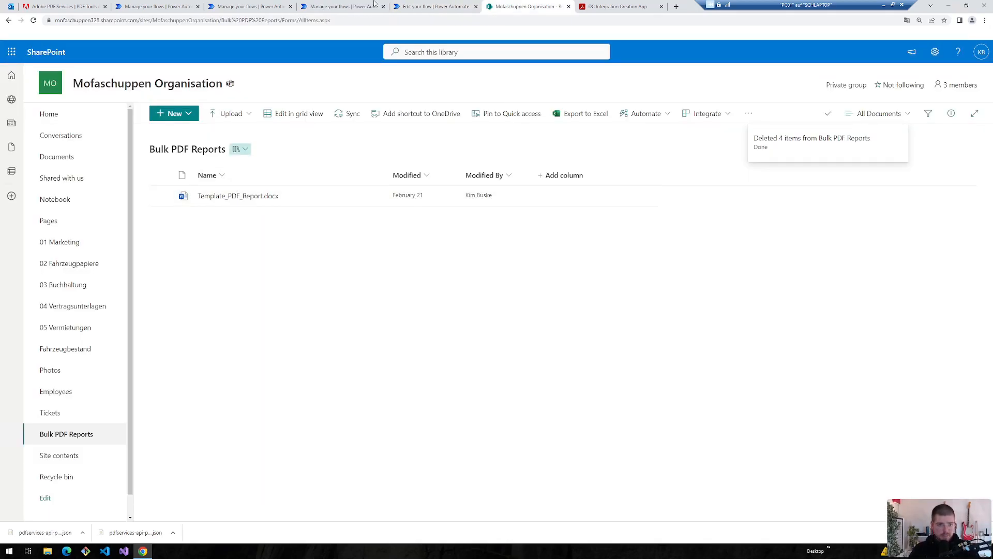
pyautogui.click(288, 5)
pyautogui.hotkey('ctrl', 'Tab')
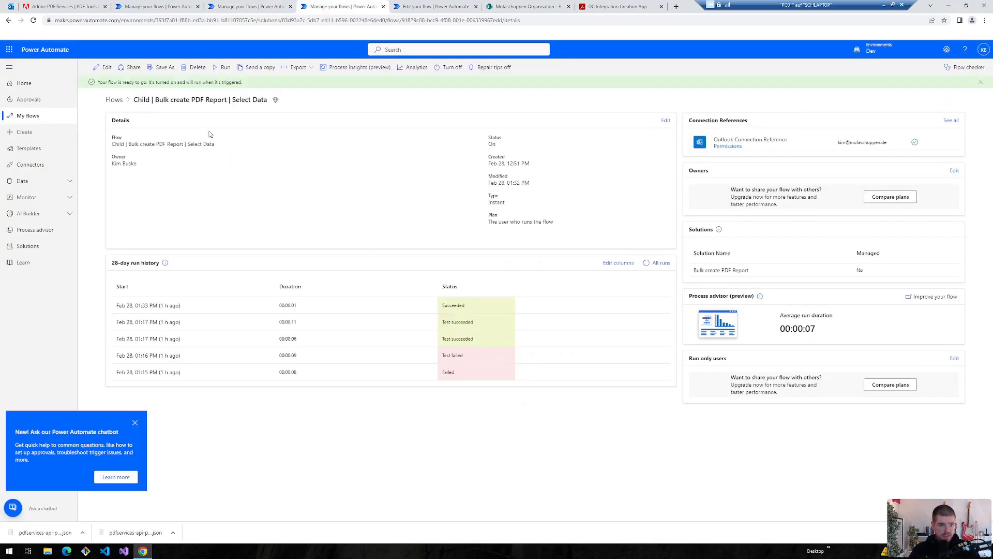
pyautogui.moveTo(233, 101); pyautogui.dragTo(267, 102)
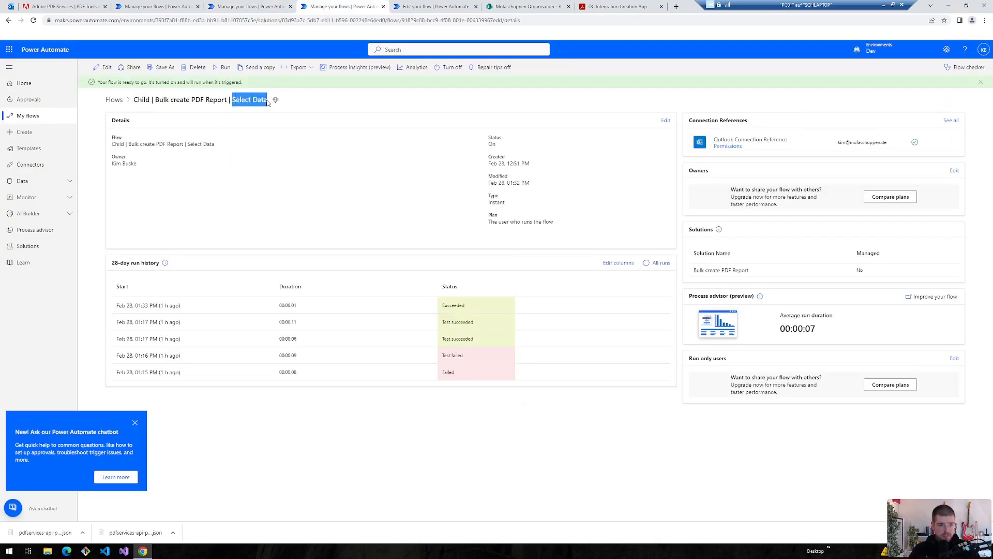
pyautogui.click(406, 7)
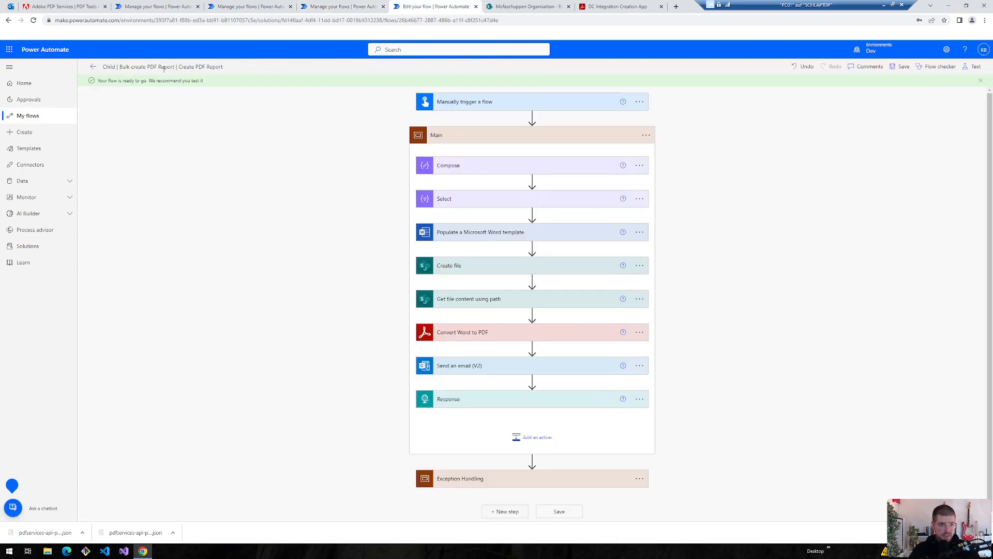
pyautogui.click(93, 67)
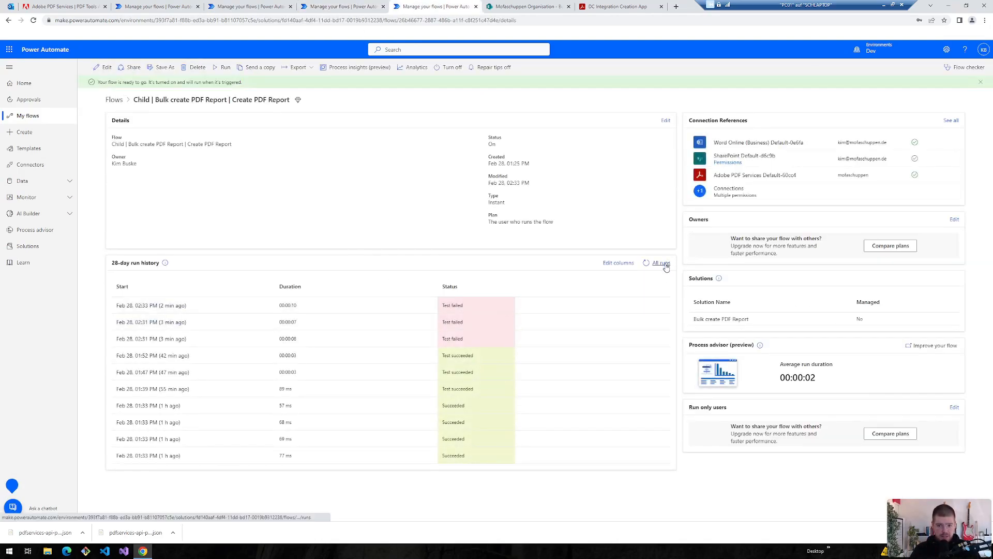
pyautogui.click(138, 7)
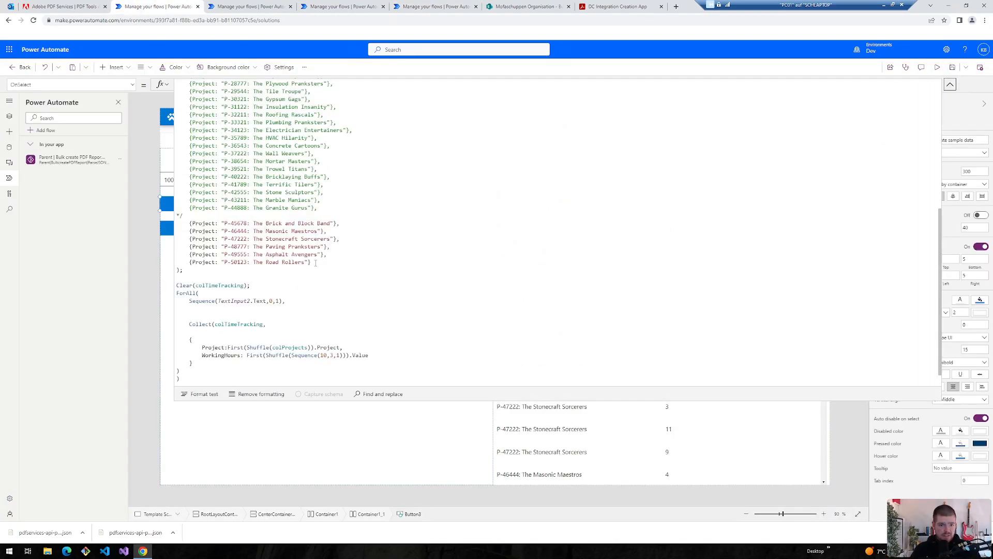
# - Preview the app and run Generate PDF Report, checking the parent flow run and the inbox
pyautogui.moveTo(315, 263); pyautogui.dragTo(176, 223)
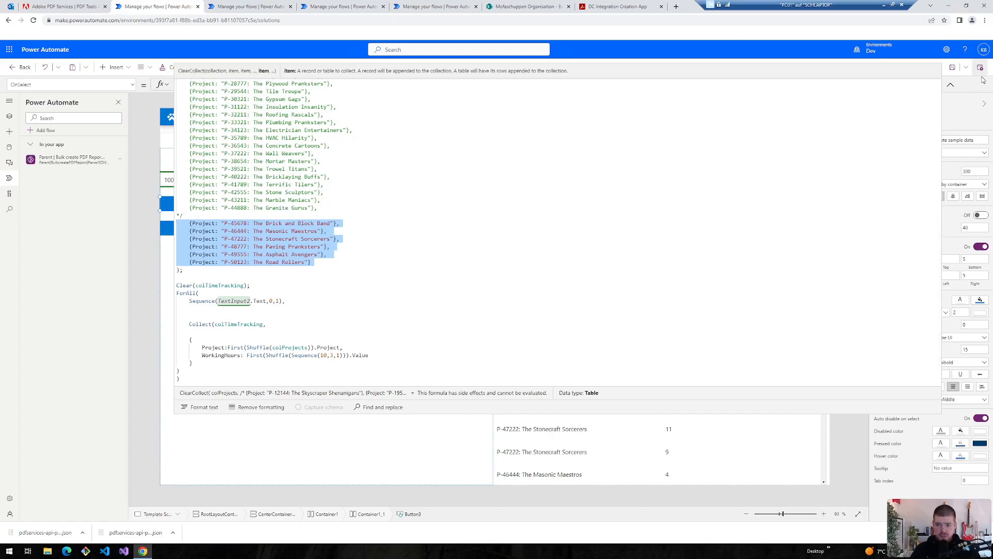
pyautogui.click(950, 84)
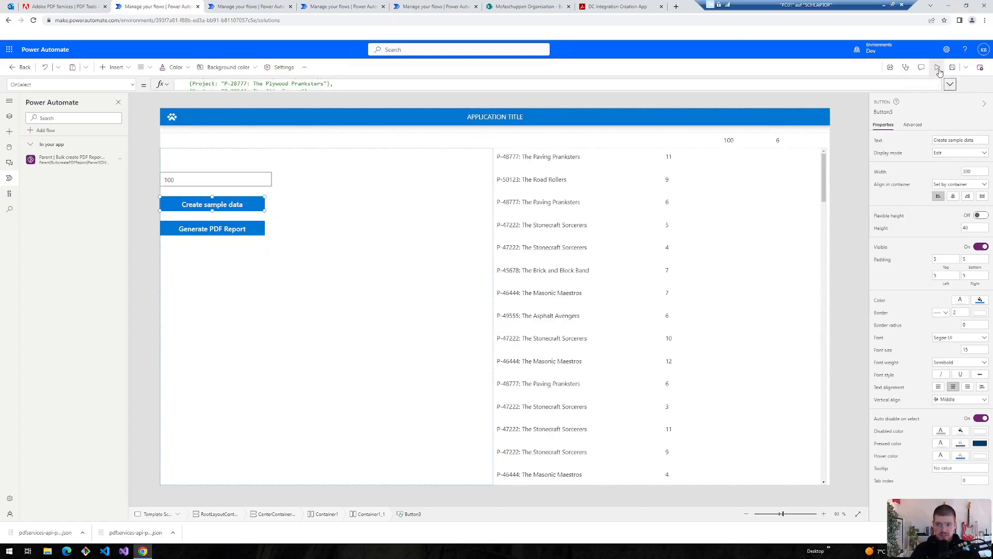
pyautogui.click(938, 67)
pyautogui.click(133, 209)
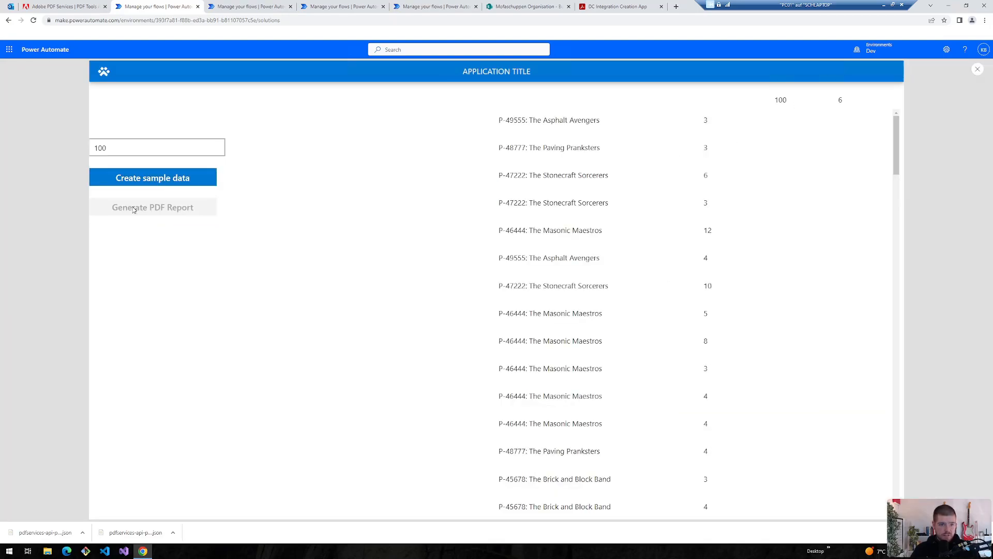
pyautogui.click(239, 7)
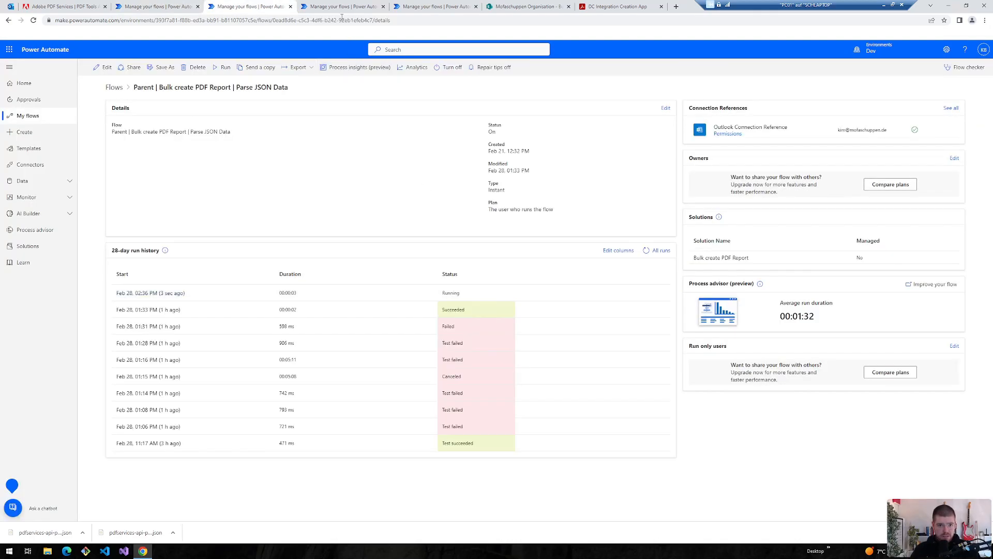
pyautogui.hotkey('ctrl', 'Tab')
pyautogui.hotkey('ctrl', '1')
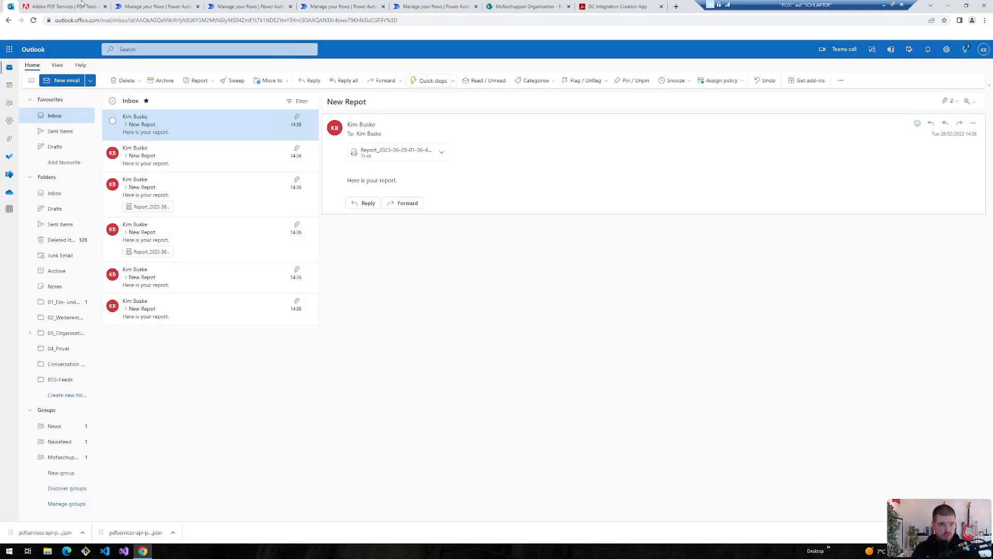
pyautogui.click(170, 8)
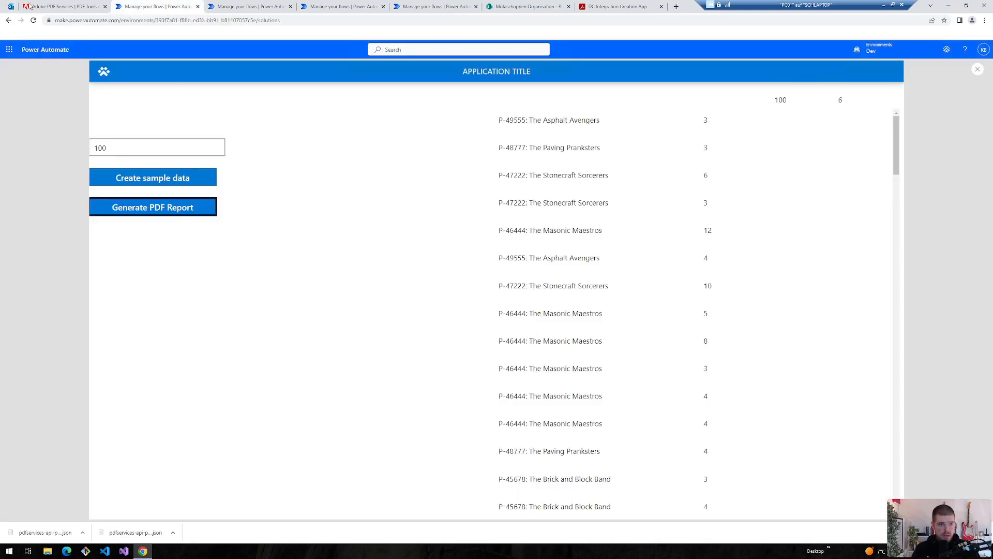
# - Regenerate the sample data with 500 entries and generate PDF reports for all of them
pyautogui.click(517, 7)
pyautogui.click(420, 7)
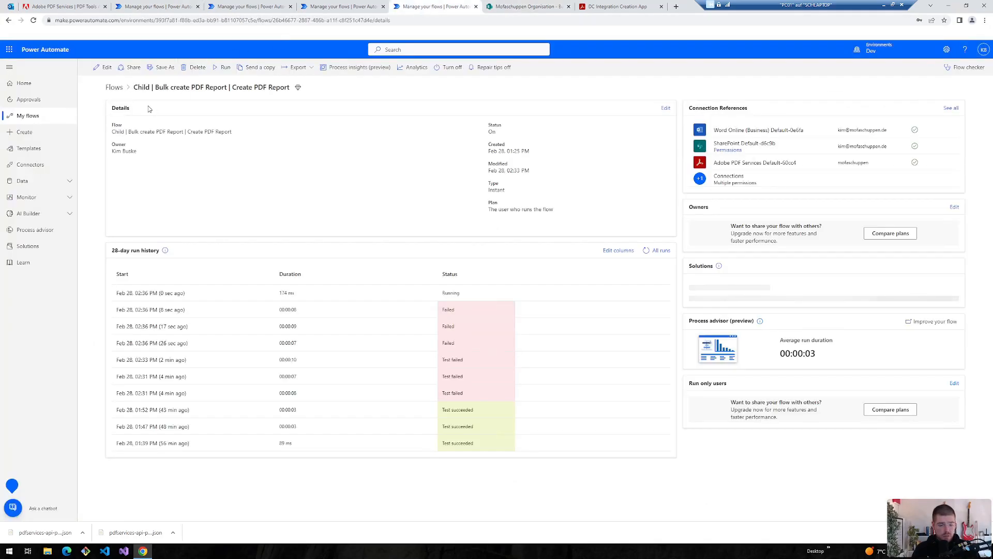
pyautogui.click(10, 7)
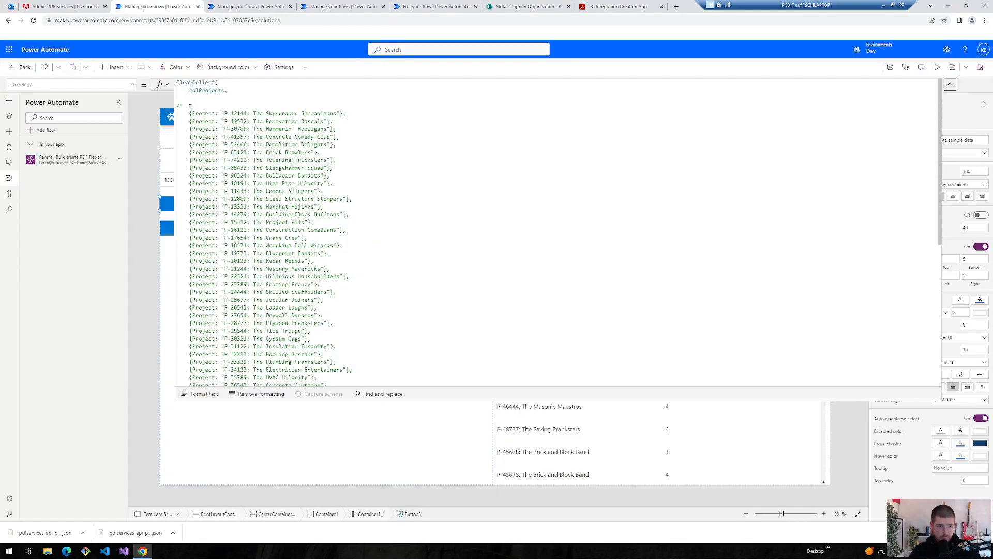
pyautogui.scroll(-3, 201, 283)
pyautogui.scroll(10, 200, 283)
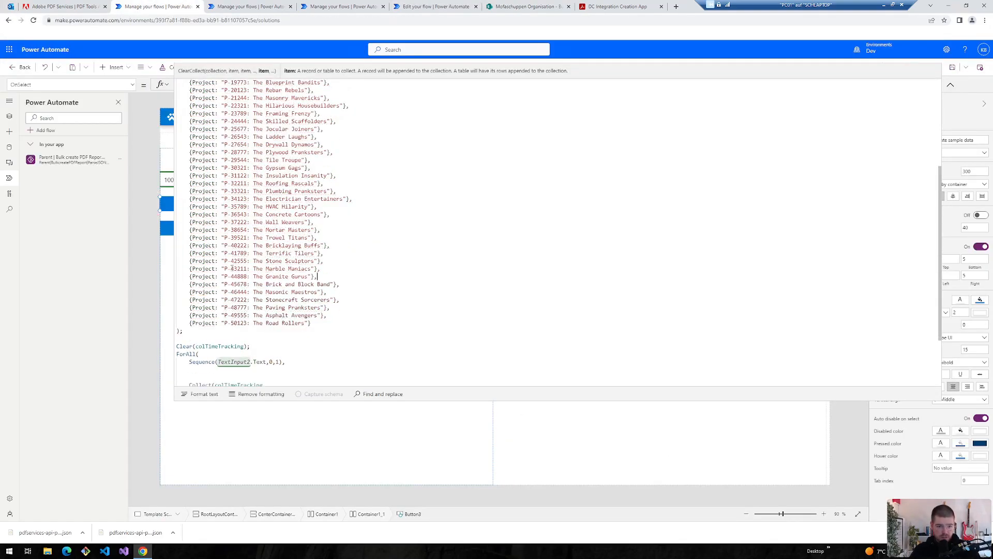
pyautogui.click(156, 181)
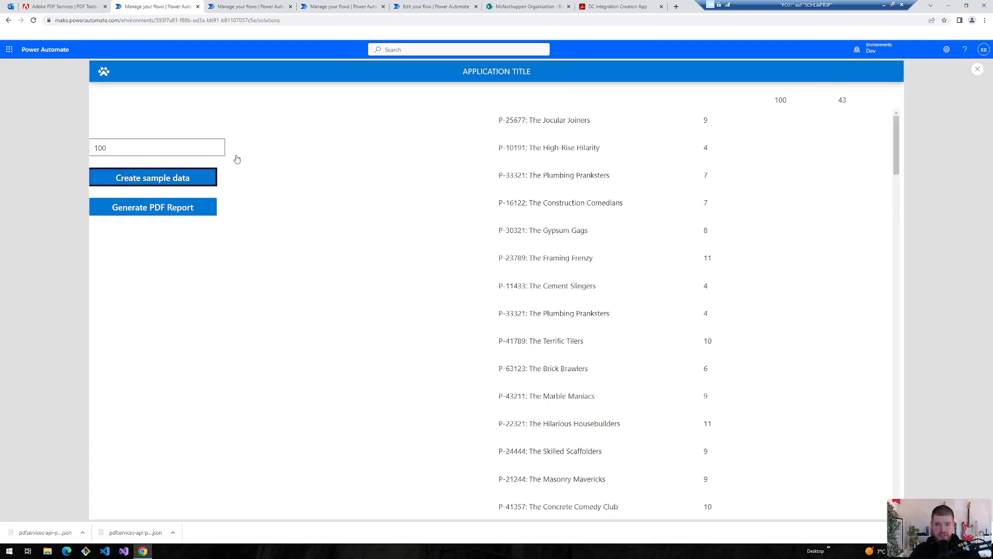
pyautogui.click(153, 185)
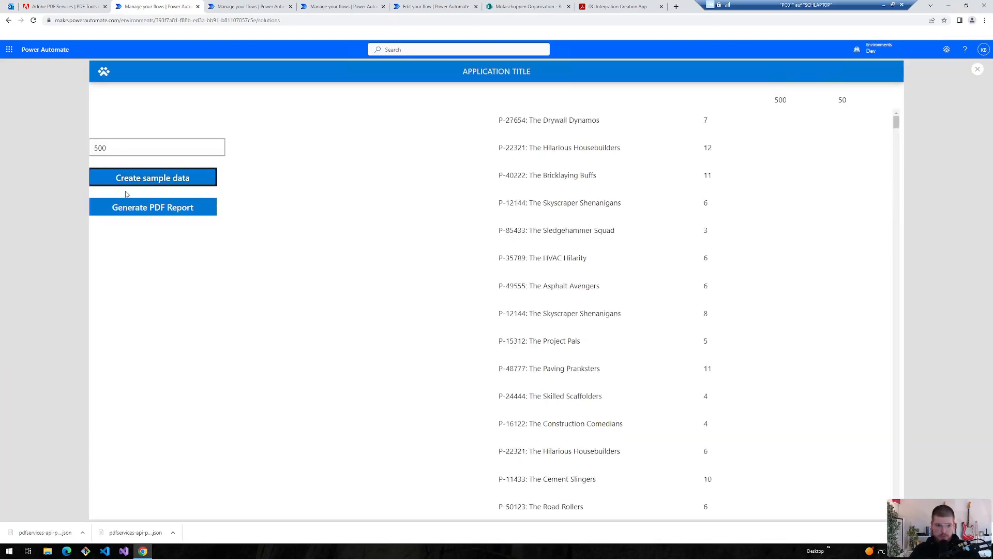
pyautogui.doubleClick(842, 100)
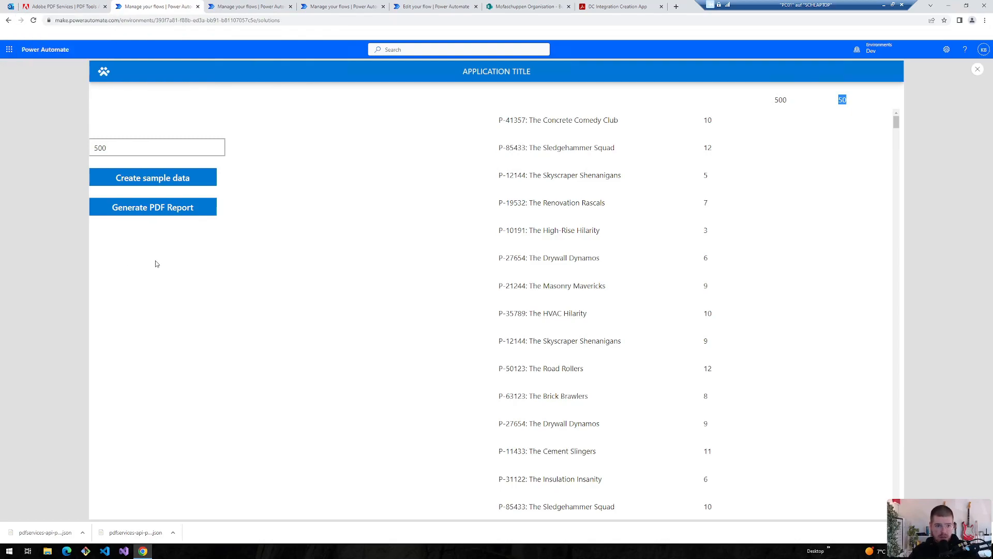
pyautogui.click(156, 207)
pyautogui.hotkey('ctrl', 'Tab')
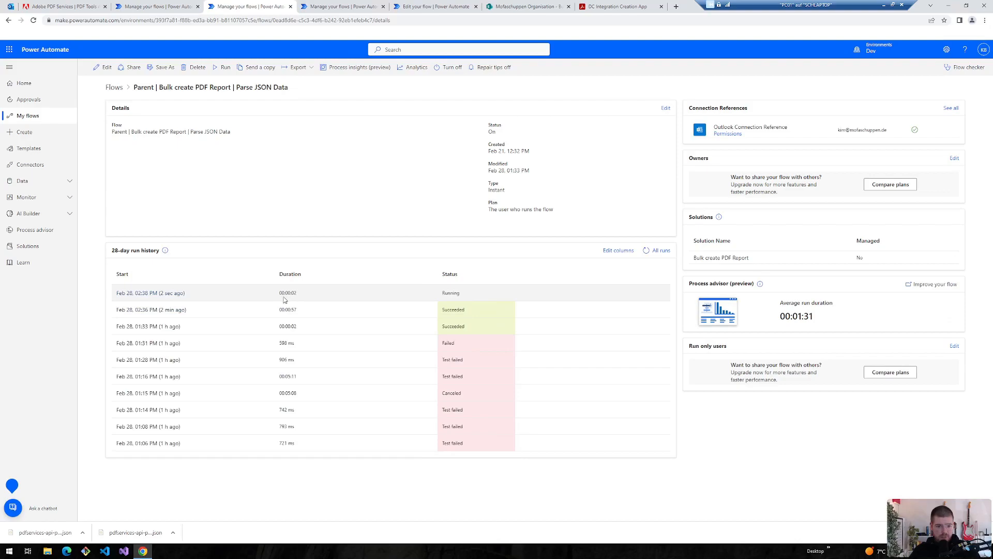
# - Confirm the child and parent runs succeeded (parent in 00:08:09) at 150% zoom, then view the inbox
pyautogui.click(339, 7)
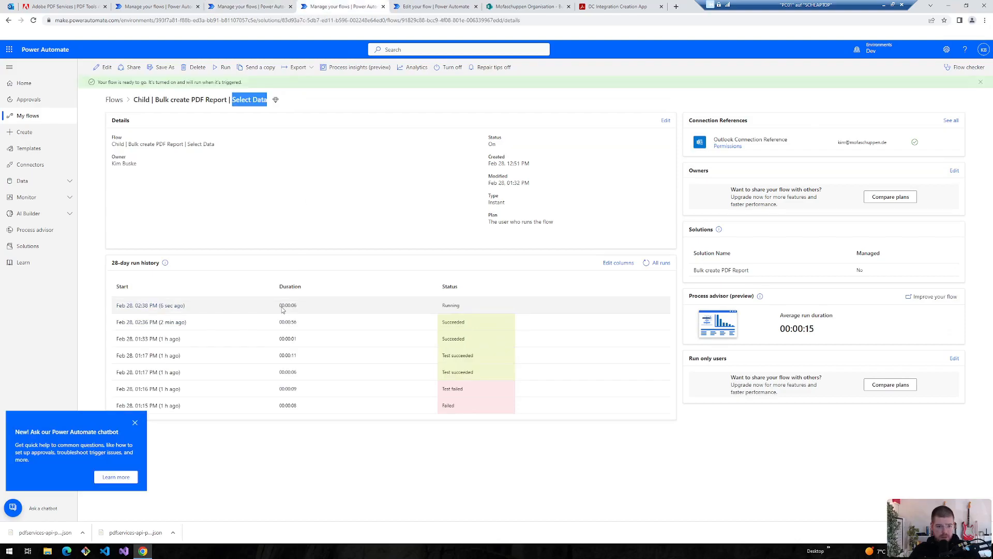
pyautogui.click(408, 8)
pyautogui.click(92, 68)
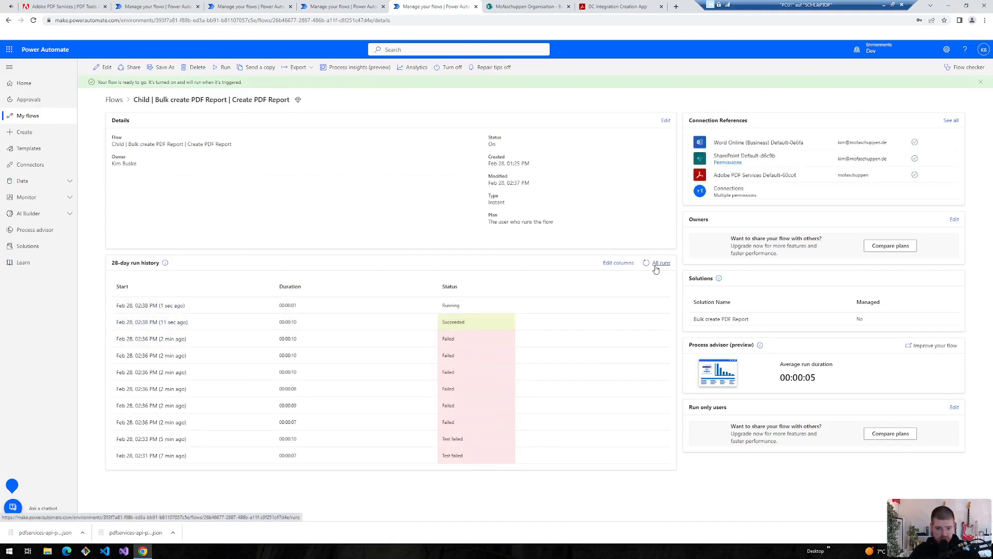
pyautogui.click(656, 268)
pyautogui.click(251, 7)
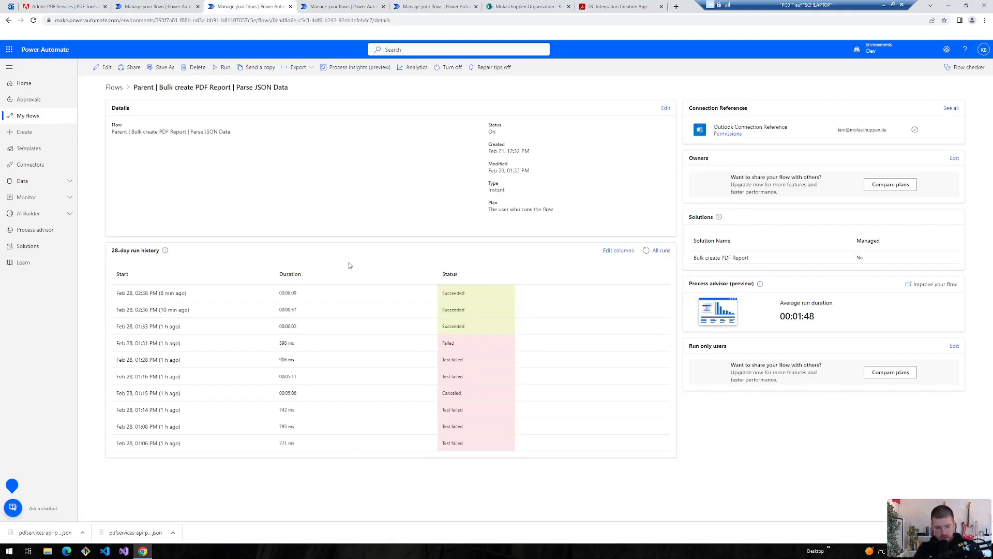
pyautogui.hotkey('ctrl', '+')
pyautogui.hotkey('ctrl', '+')
pyautogui.hotkey('ctrl', '+')
pyautogui.hotkey('ctrl', '+')
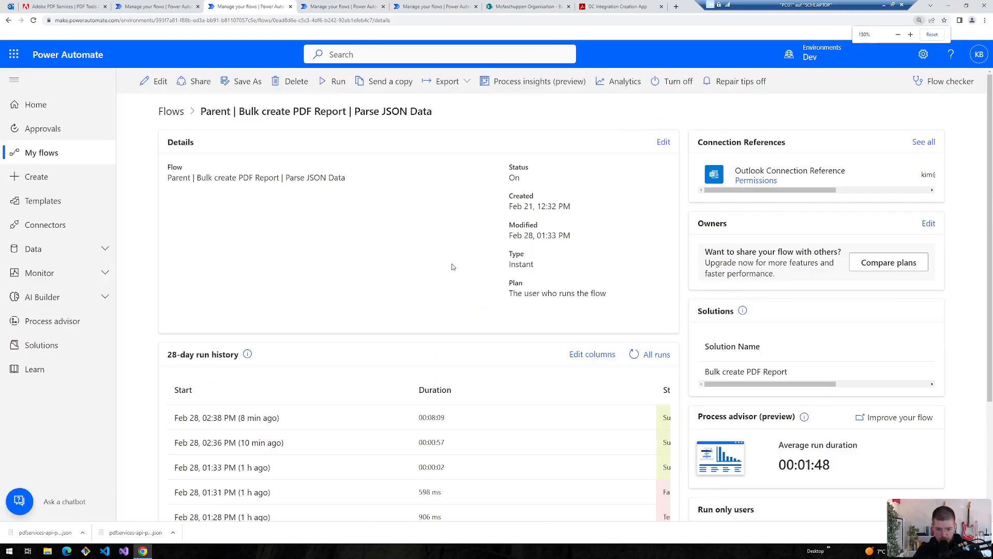
pyautogui.scroll(-2, 432, 303)
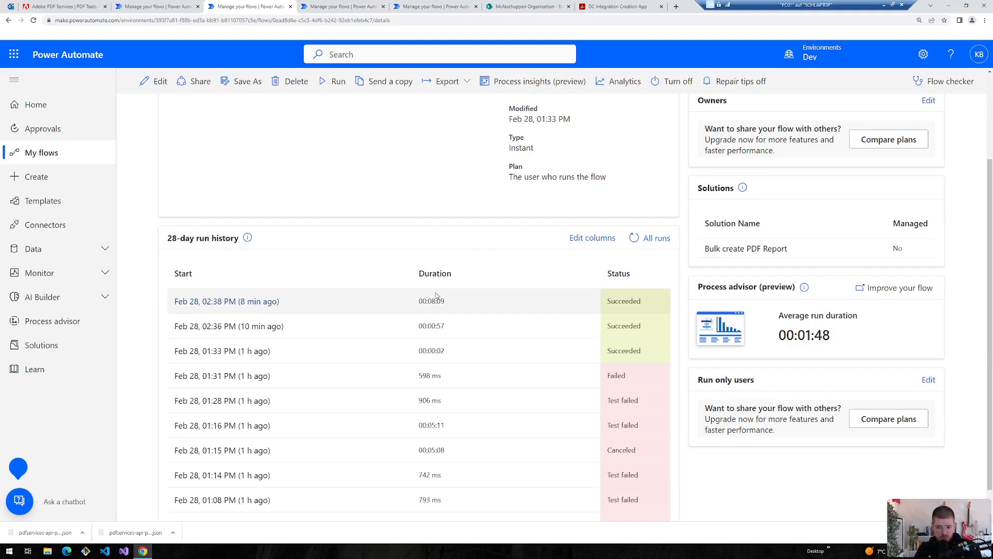
pyautogui.scroll(2, 436, 296)
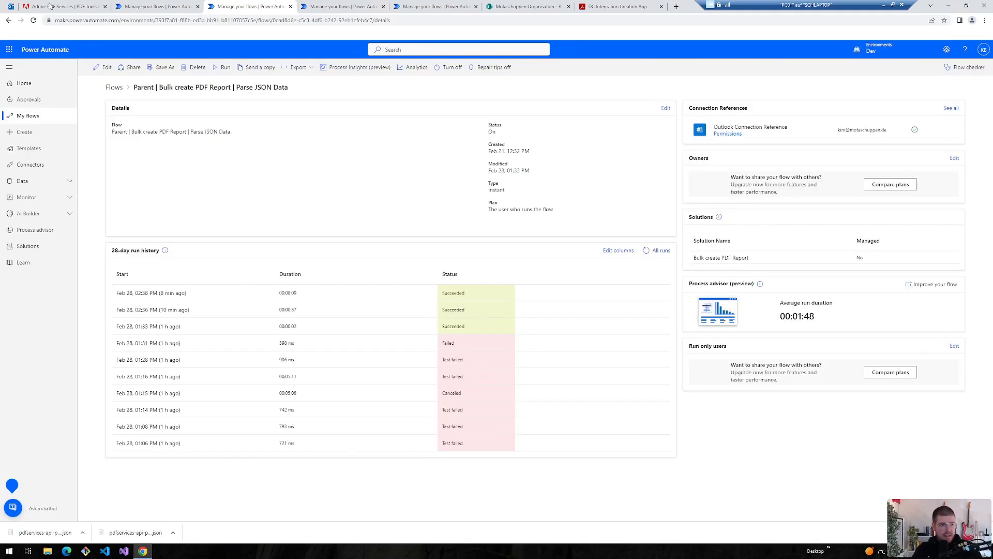
pyautogui.click(10, 6)
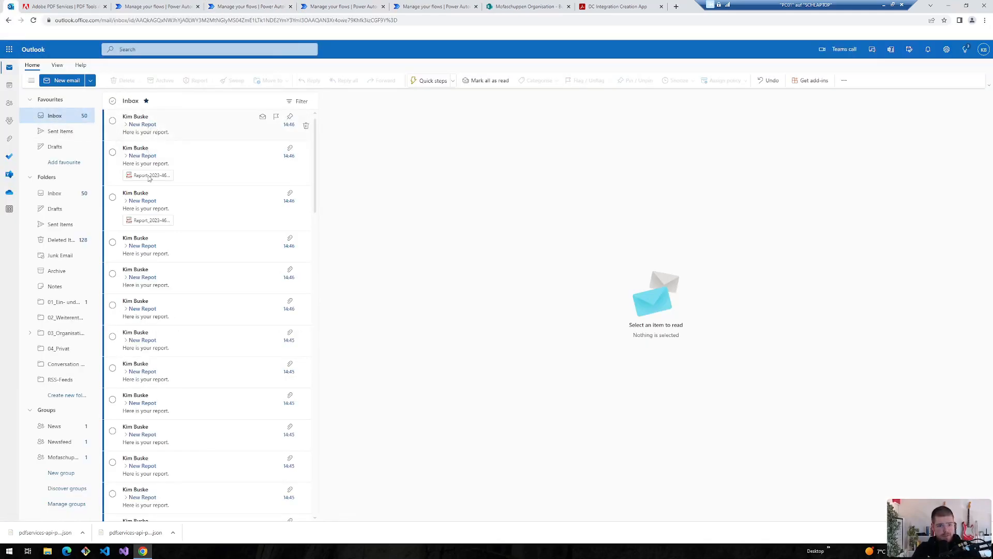
pyautogui.scroll(-4, 184, 476)
pyautogui.scroll(-3, 188, 478)
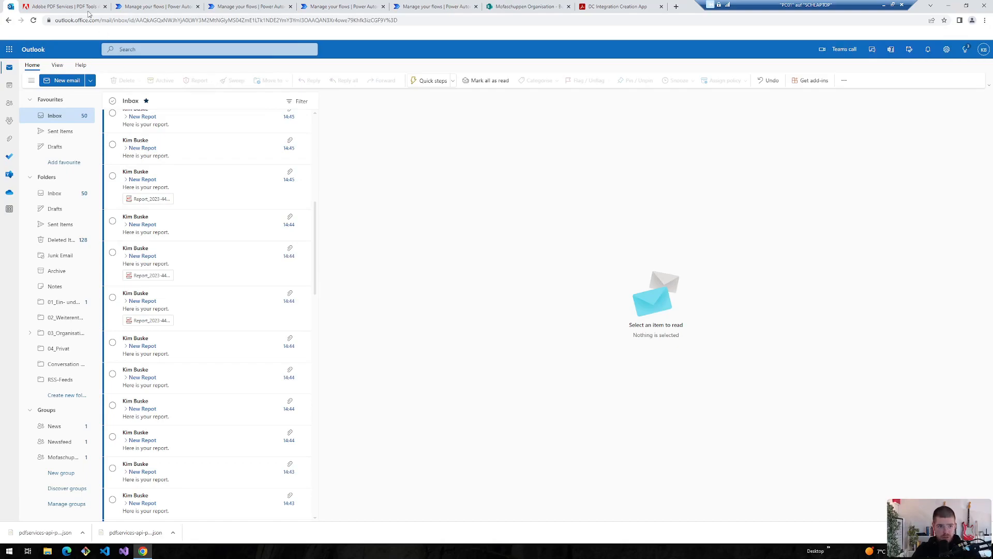
pyautogui.scroll(5, 233, 204)
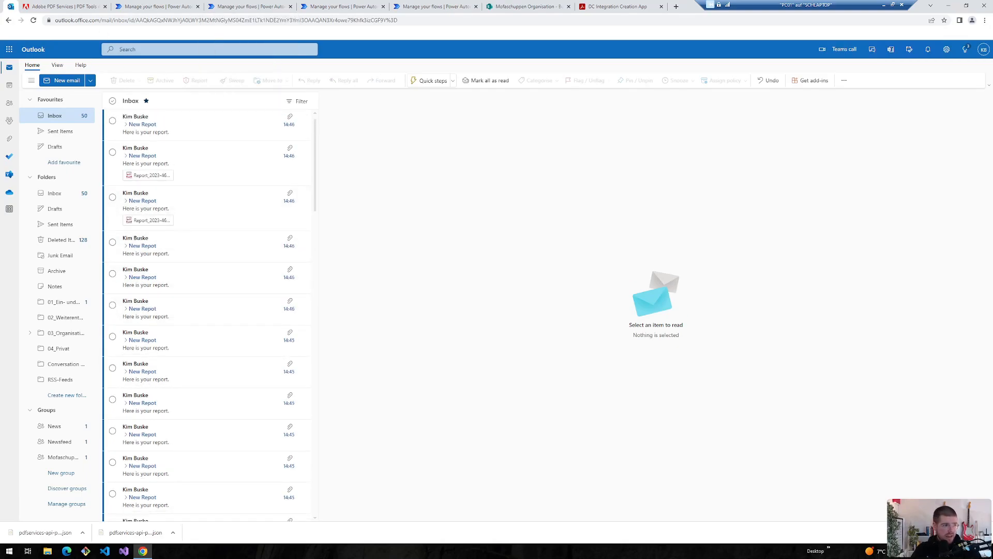